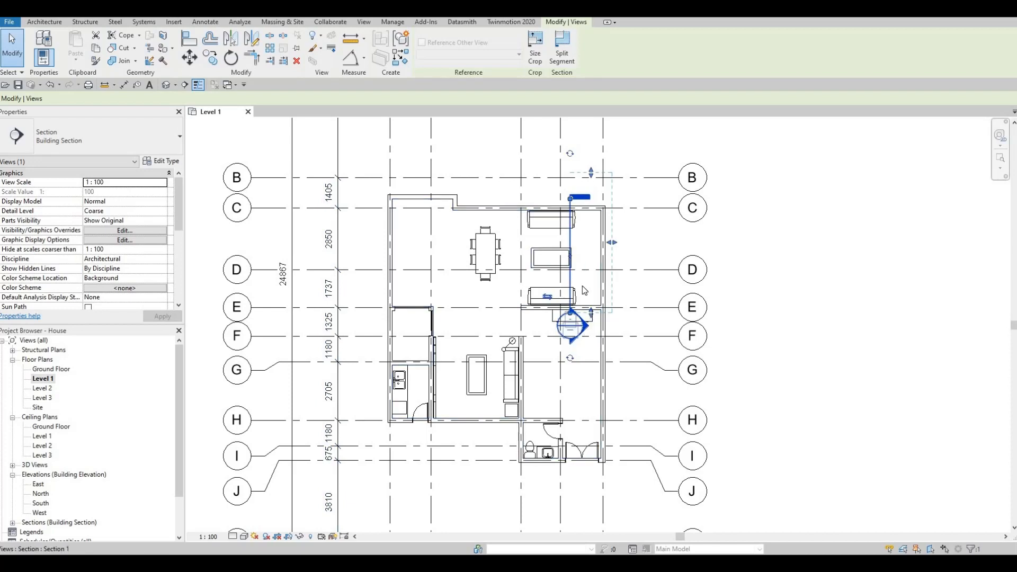
# Deselect the section line in the Level 1 plan and open the Section 1 view it defines.
pyautogui.press('Escape')
pyautogui.press('Escape')
pyautogui.press('Escape')
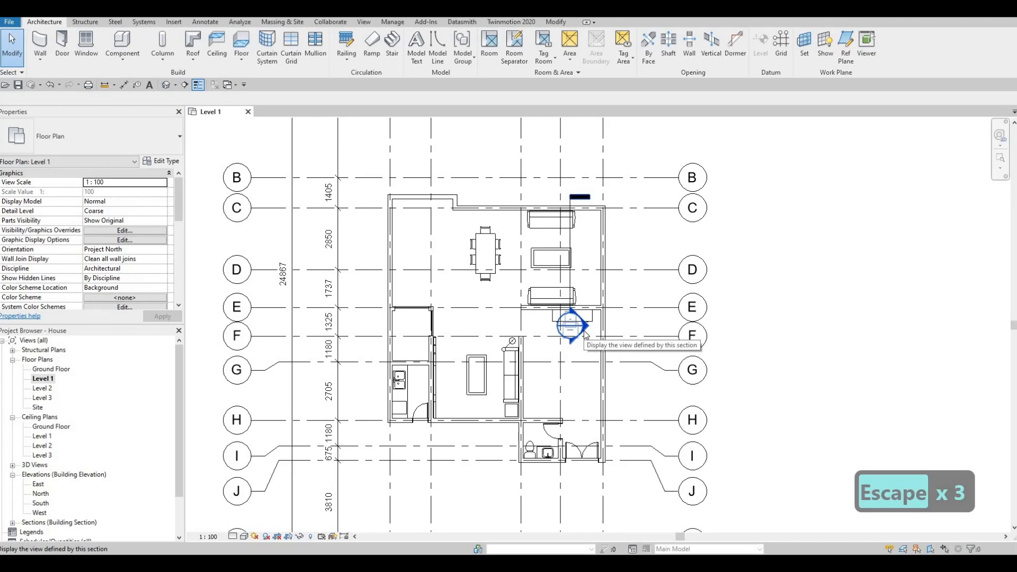
pyautogui.doubleClick(584, 332)
# Extend the level lines in the section so their heads sit farther outside the crop boundary.
pyautogui.moveTo(676, 348); pyautogui.dragTo(591, 252, button='middle')
pyautogui.press('Escape')
pyautogui.click(766, 244)
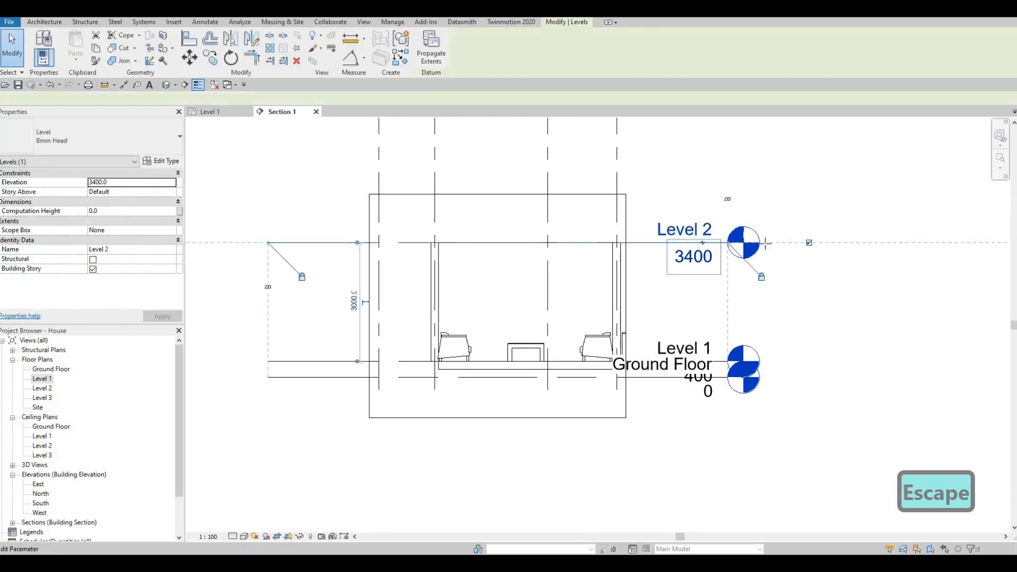
pyautogui.moveTo(765, 243); pyautogui.dragTo(855, 249)
pyautogui.press('Escape')
pyautogui.moveTo(513, 292); pyautogui.dragTo(587, 261, button='middle')
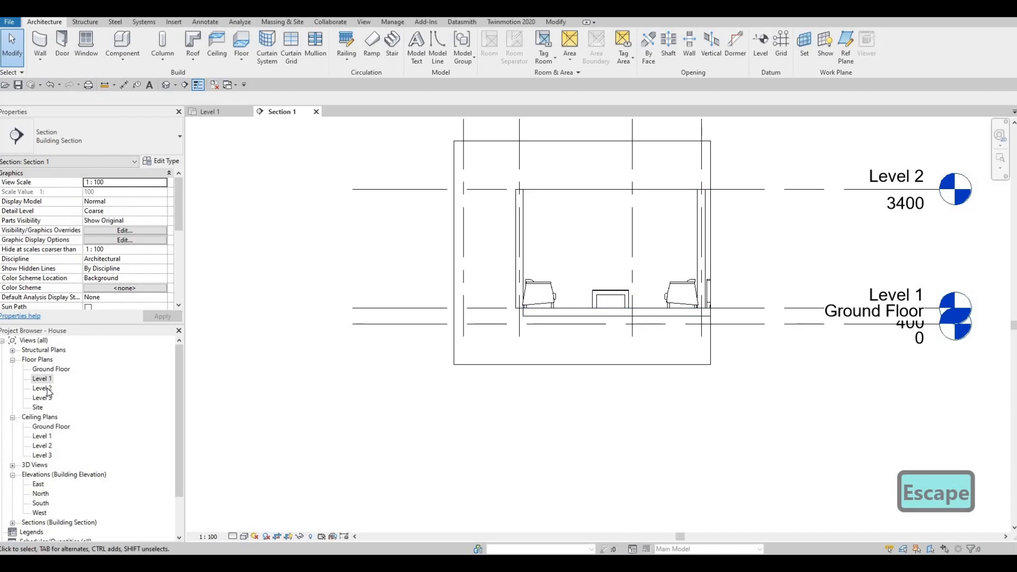
# Nudge the section line in the Level 1 plan toward the exterior wall, clear of the coffee table, and return to the Section 1 view.
pyautogui.click(211, 116)
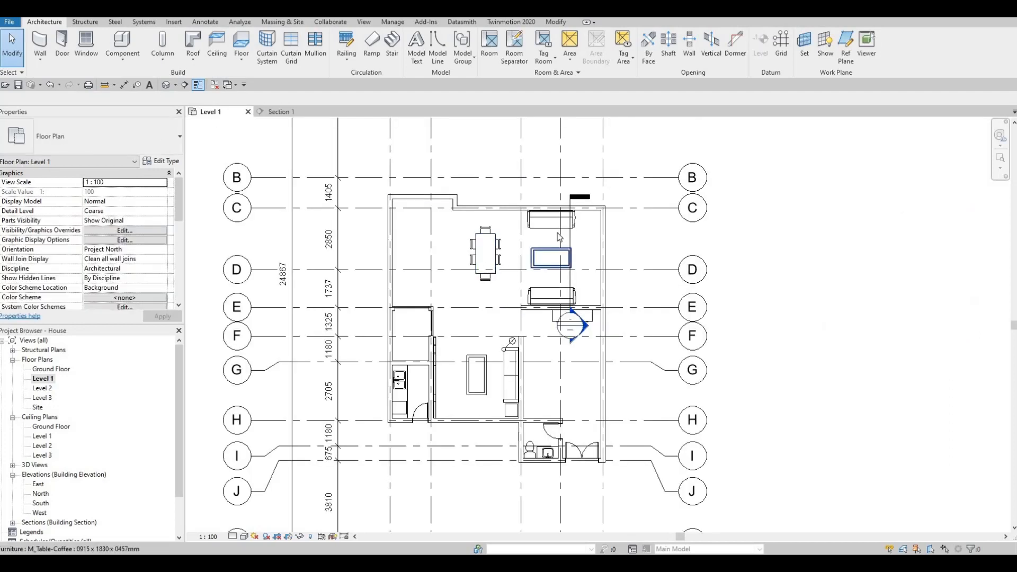
pyautogui.click(573, 236)
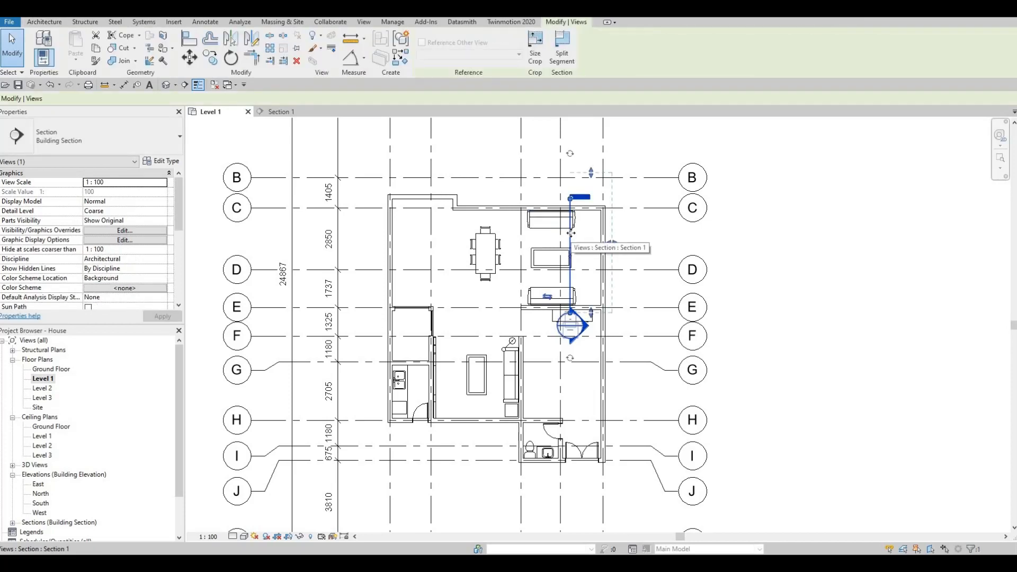
pyautogui.press('Right')
pyautogui.press('Right')
pyautogui.press('Right')
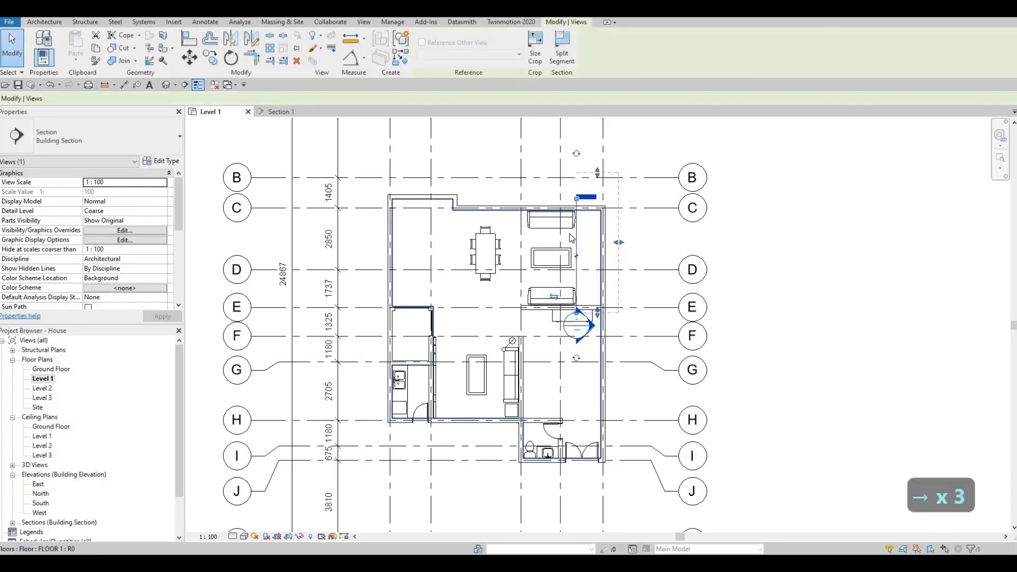
pyautogui.click(288, 112)
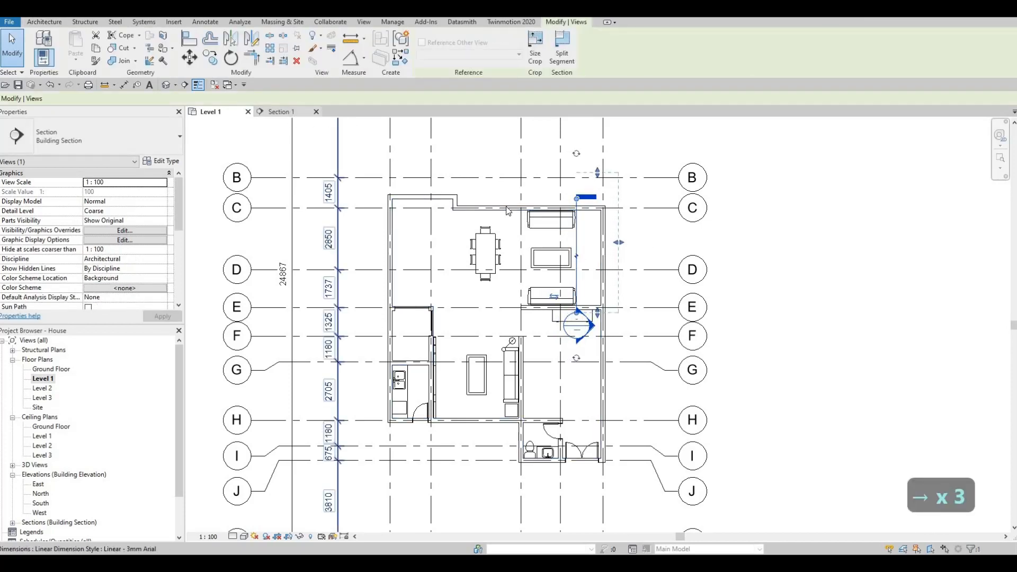
pyautogui.press('Escape')
pyautogui.scroll(3, 499, 268)
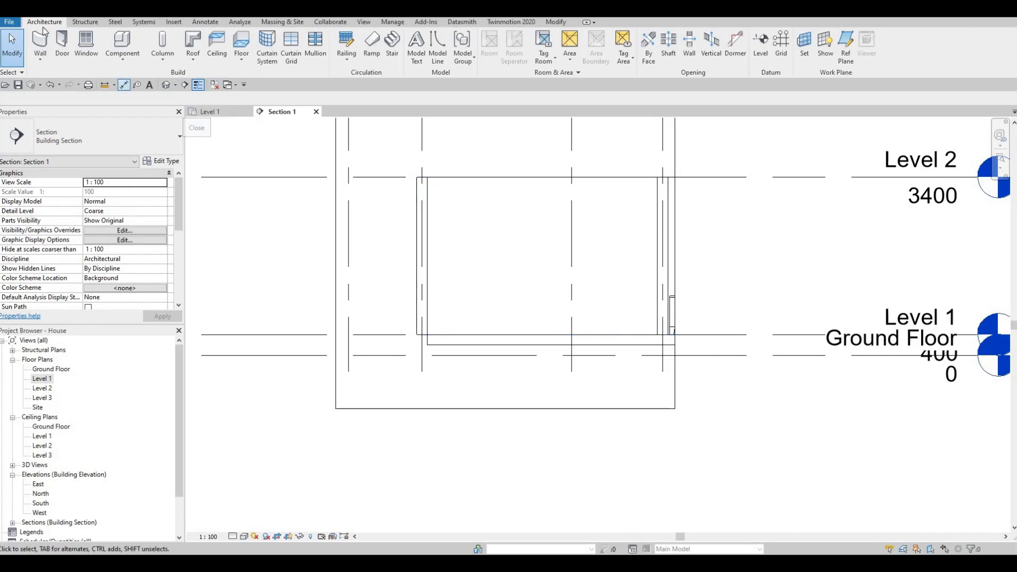
# Create an in-place Generic Models component named Generic Models 2 and start an extrusion with the exterior wall's face picked as work plane.
pyautogui.click(122, 63)
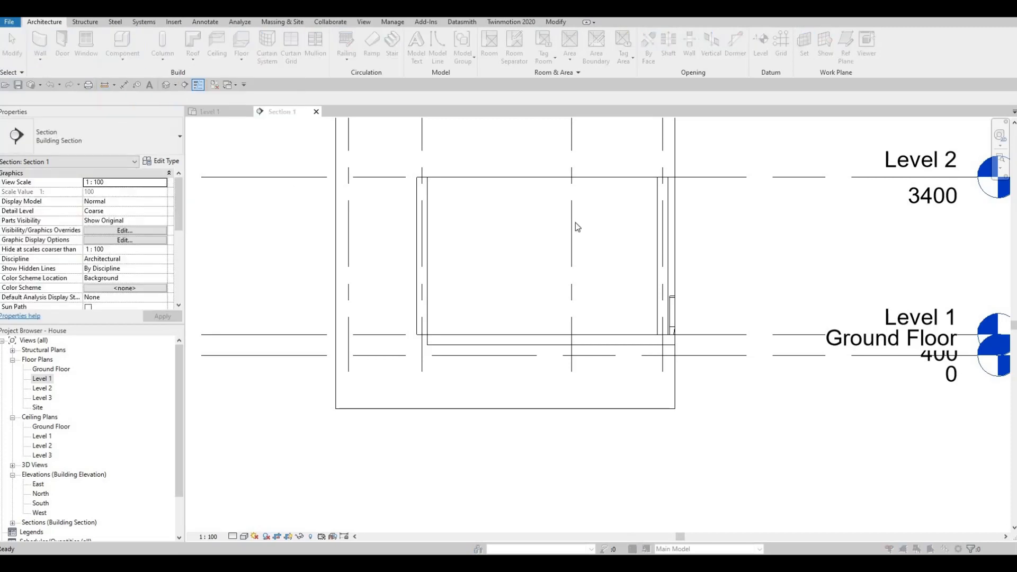
pyautogui.scroll(-2, 586, 252)
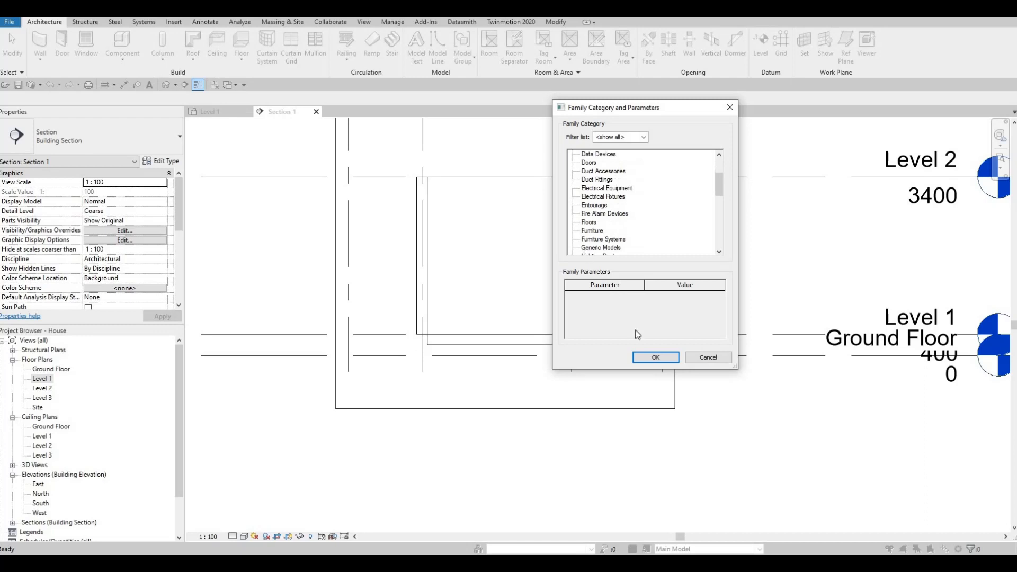
pyautogui.press('g')
pyautogui.click(654, 358)
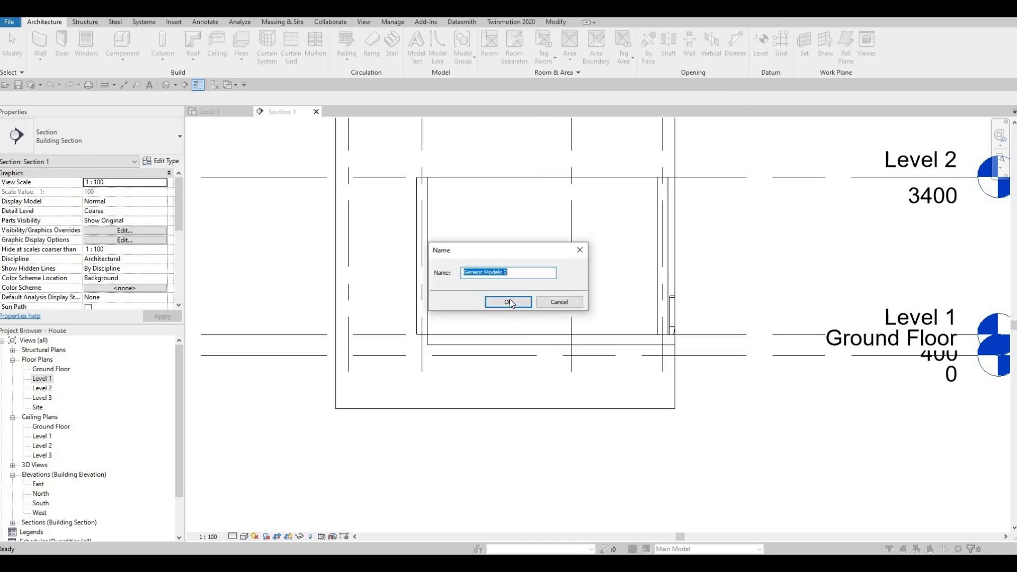
pyautogui.click(507, 302)
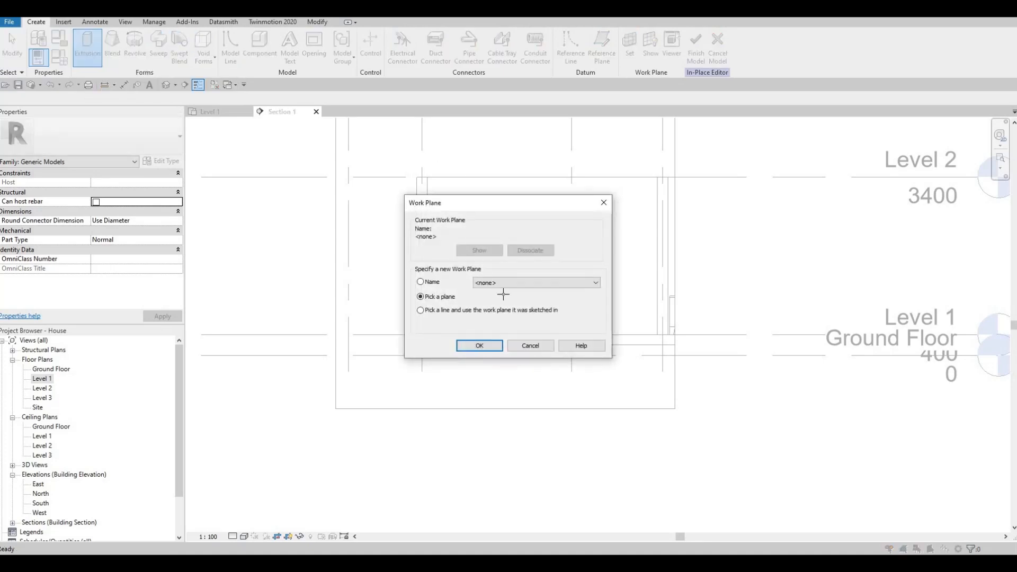
pyautogui.press('Return')
pyautogui.click(516, 250)
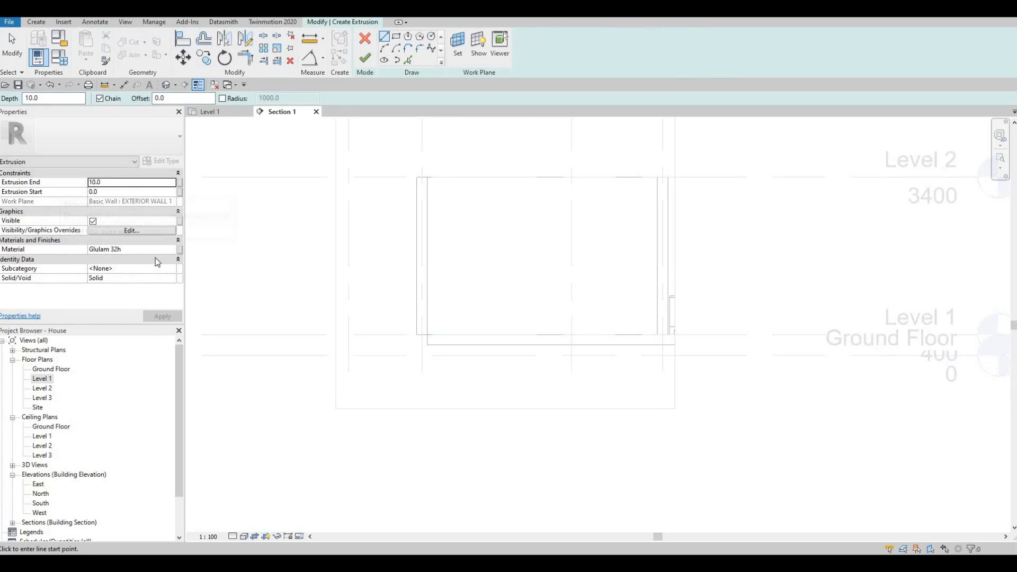
# Set the extrusion material to Glulam 36h, added from the Wood category of the AEC Materials library.
pyautogui.click(165, 251)
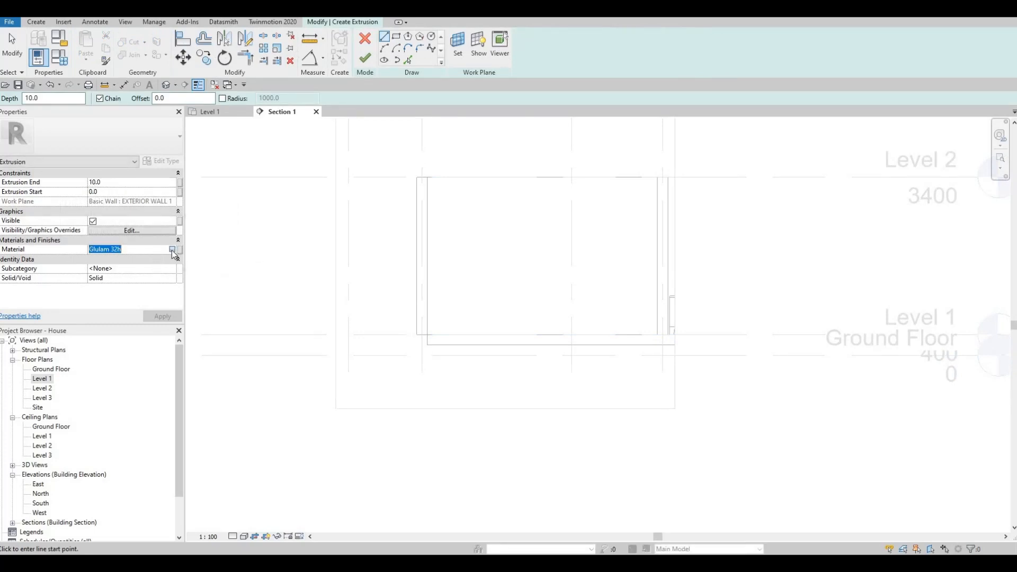
pyautogui.click(172, 249)
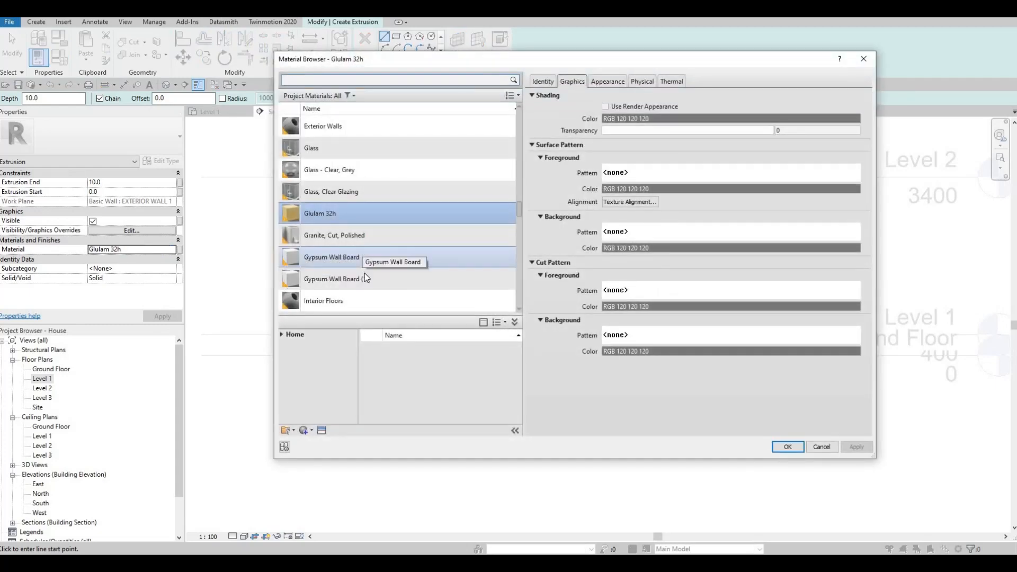
pyautogui.scroll(-10, 366, 283)
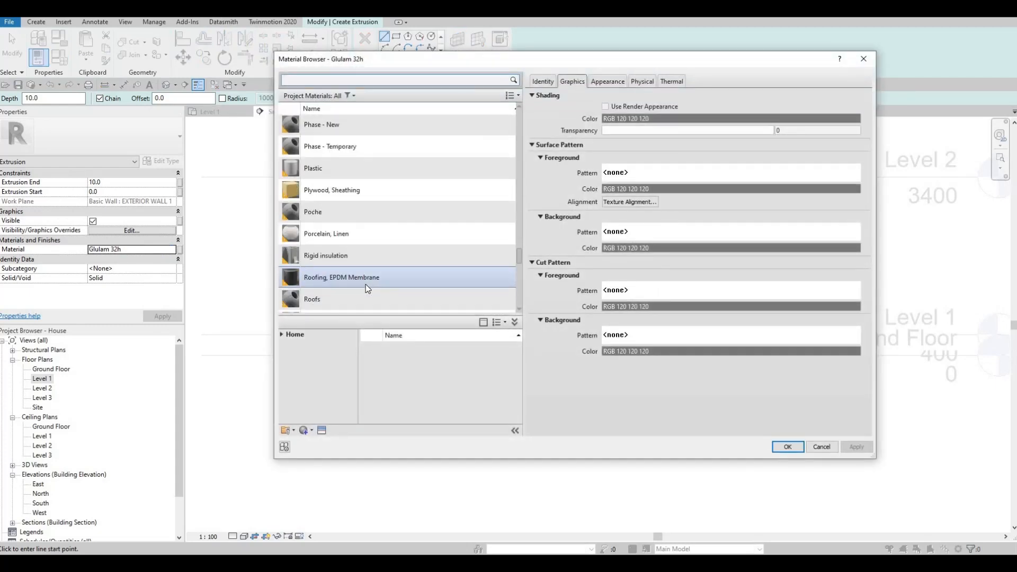
pyautogui.click(281, 334)
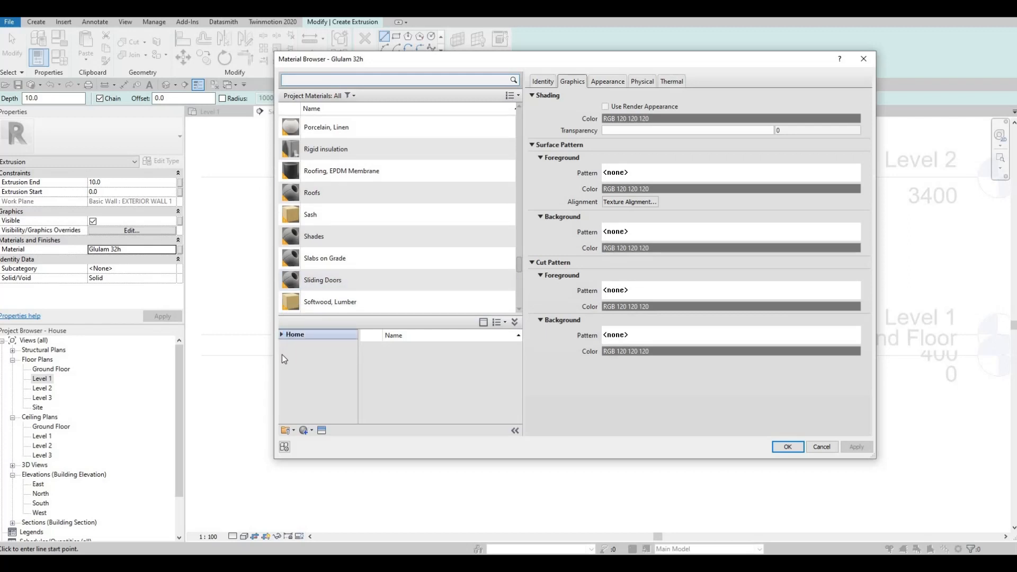
pyautogui.click(285, 355)
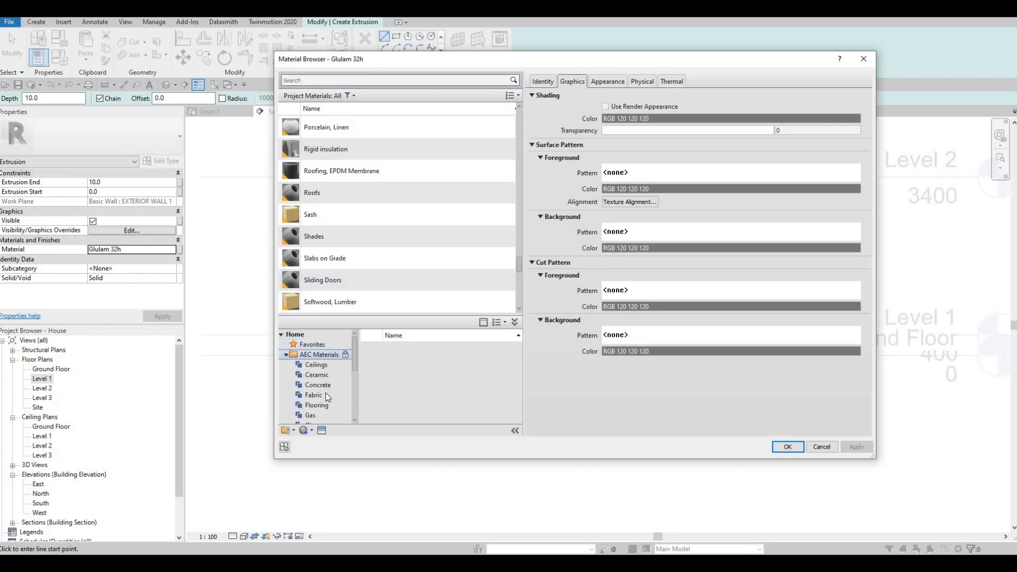
pyautogui.scroll(-3, 323, 396)
pyautogui.scroll(-2, 322, 396)
pyautogui.click(312, 416)
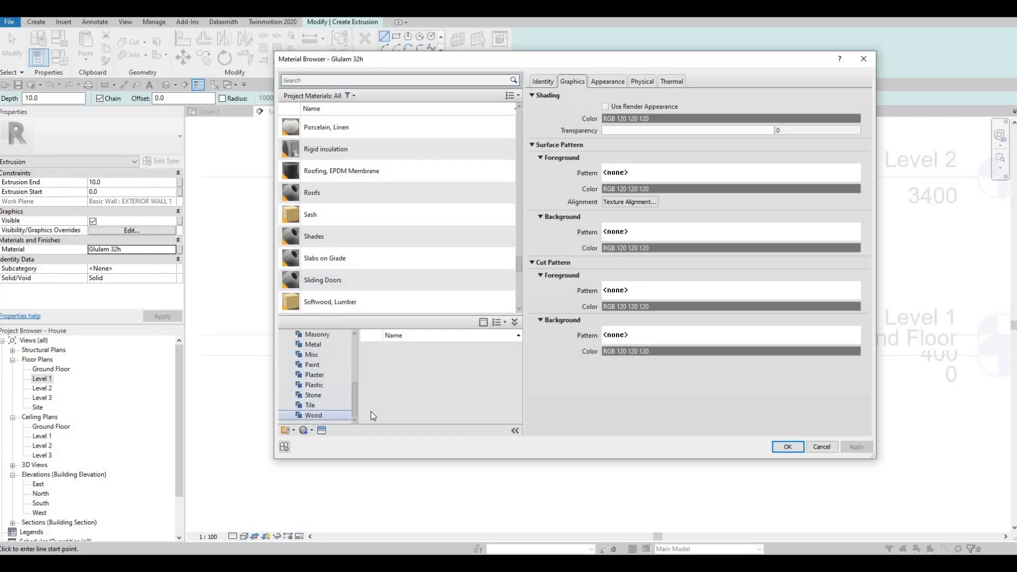
pyautogui.scroll(-2, 460, 393)
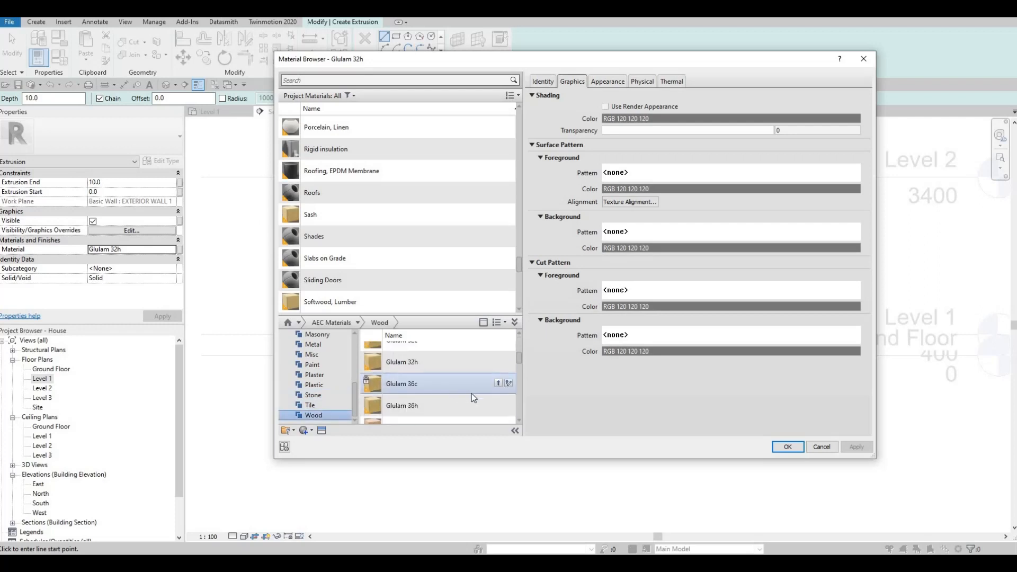
pyautogui.click(498, 404)
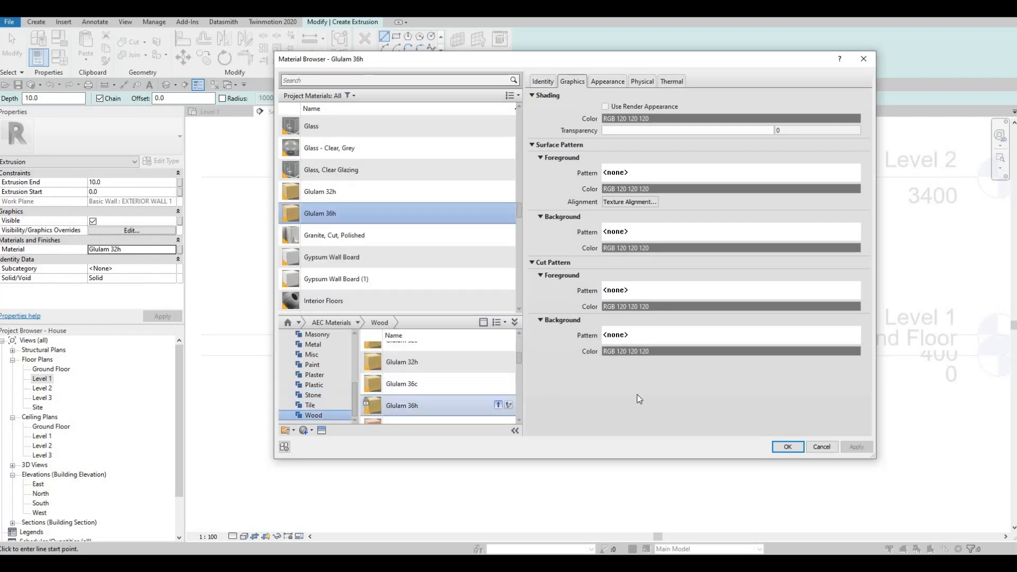
pyautogui.click(788, 447)
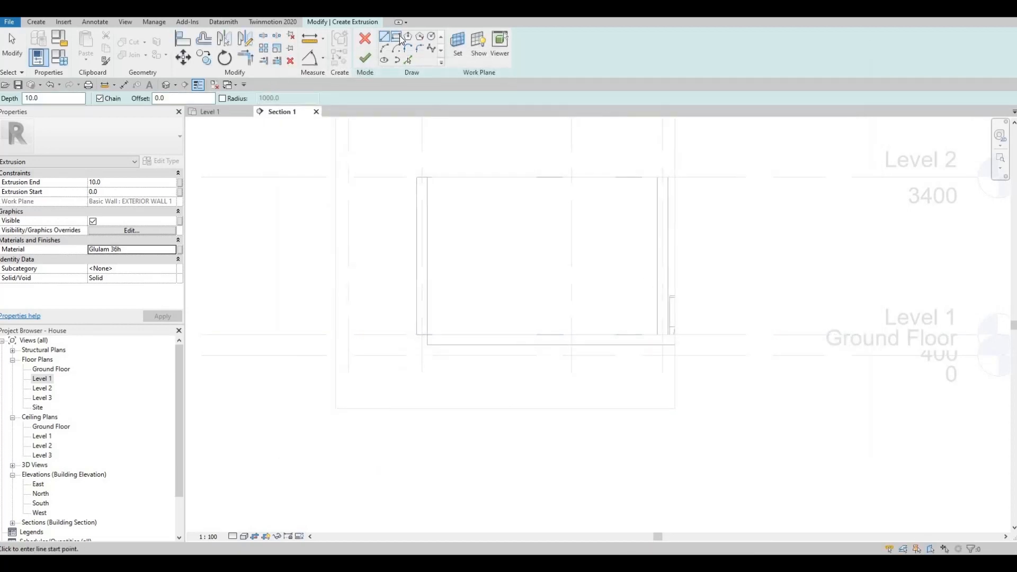
# Sketch a rectangle about 4387 mm wide and 2702 mm high on the wall, starting at its lower corner and spanning to the interior wall.
pyautogui.click(400, 39)
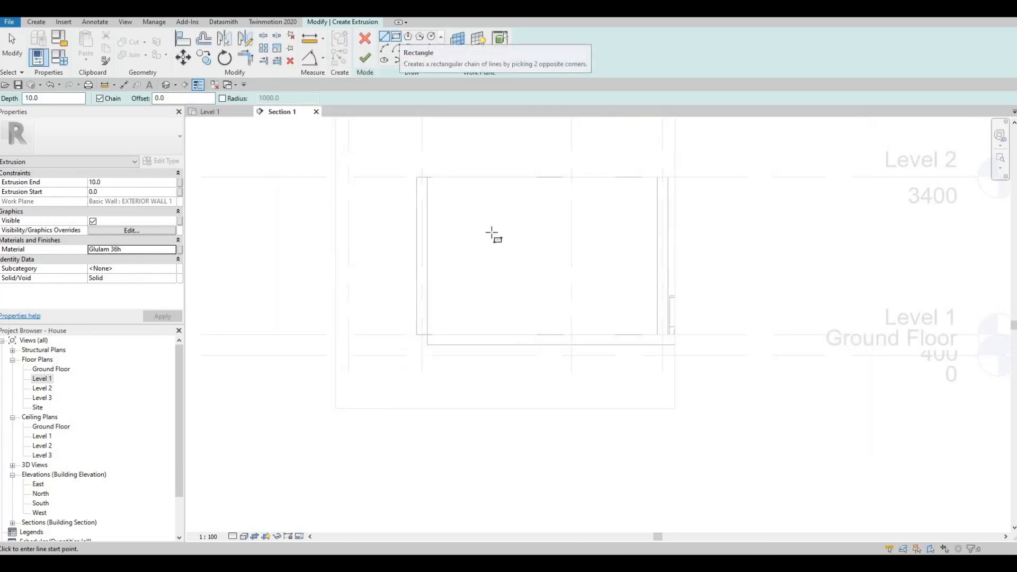
pyautogui.click(428, 335)
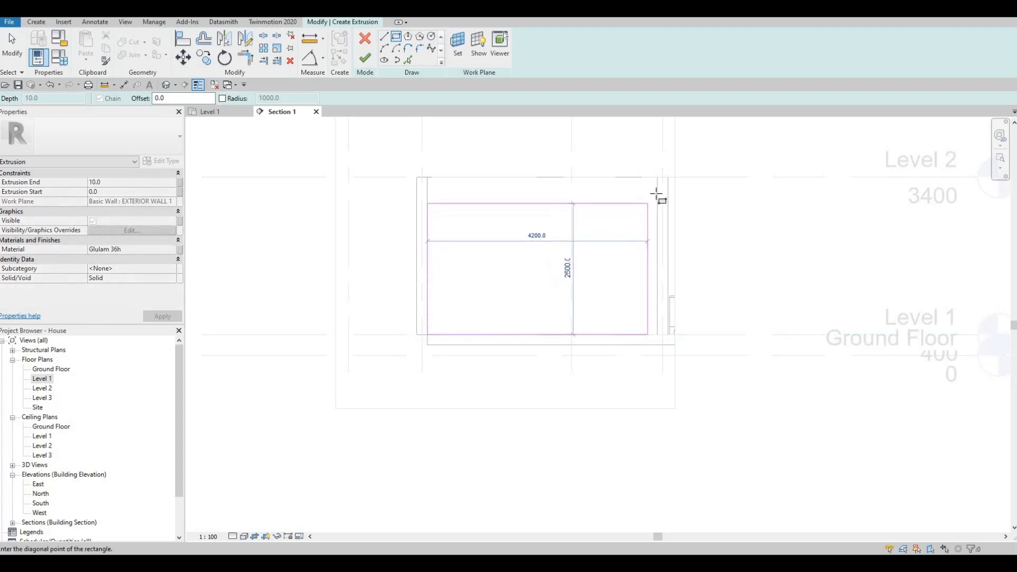
pyautogui.click(657, 194)
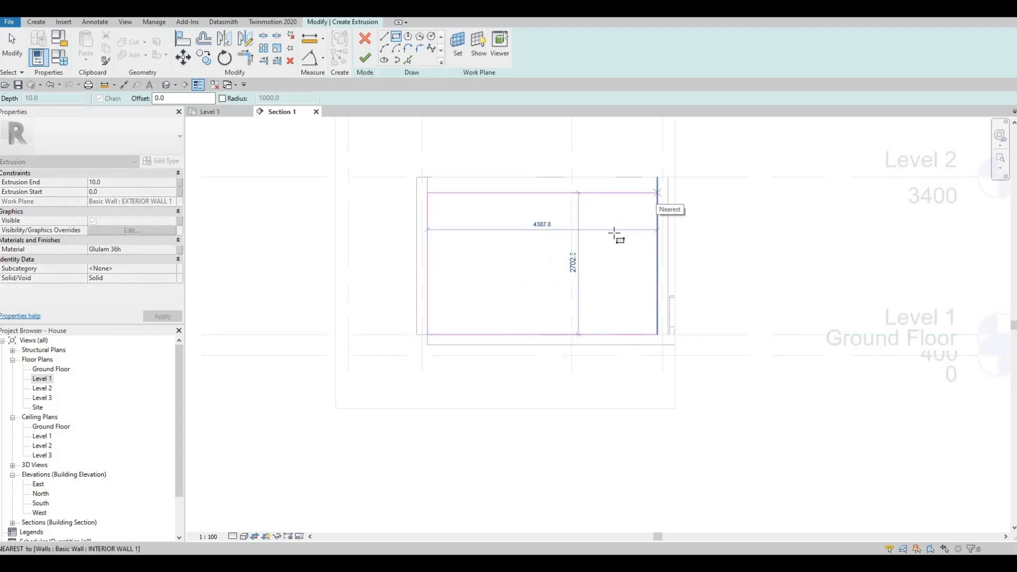
pyautogui.press('Escape')
pyautogui.press('Escape')
pyautogui.press('Escape')
# Set the distance from the rectangle's top edge to its base to 2800 mm.
pyautogui.click(586, 194)
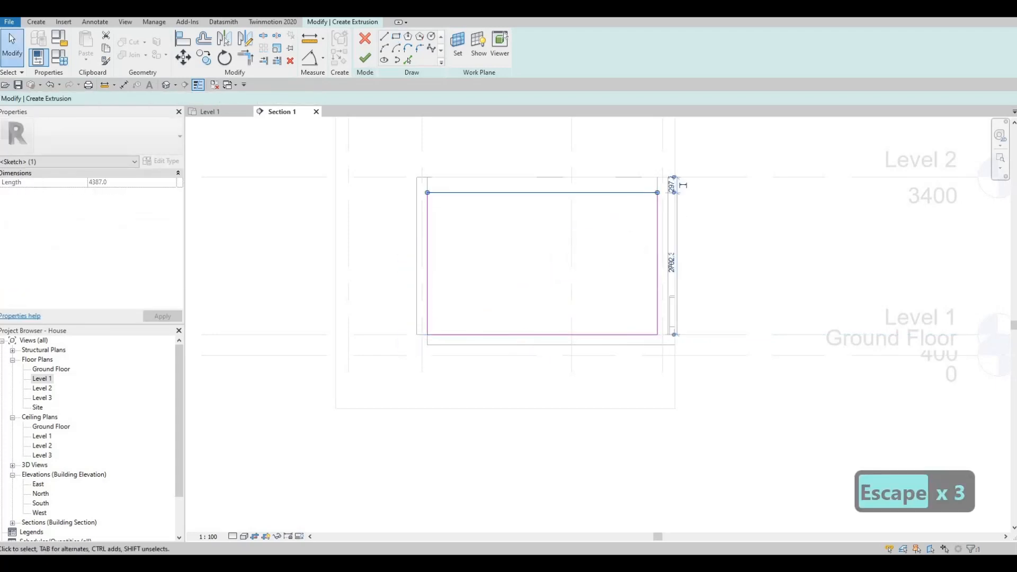
pyautogui.click(670, 294)
pyautogui.write('28')
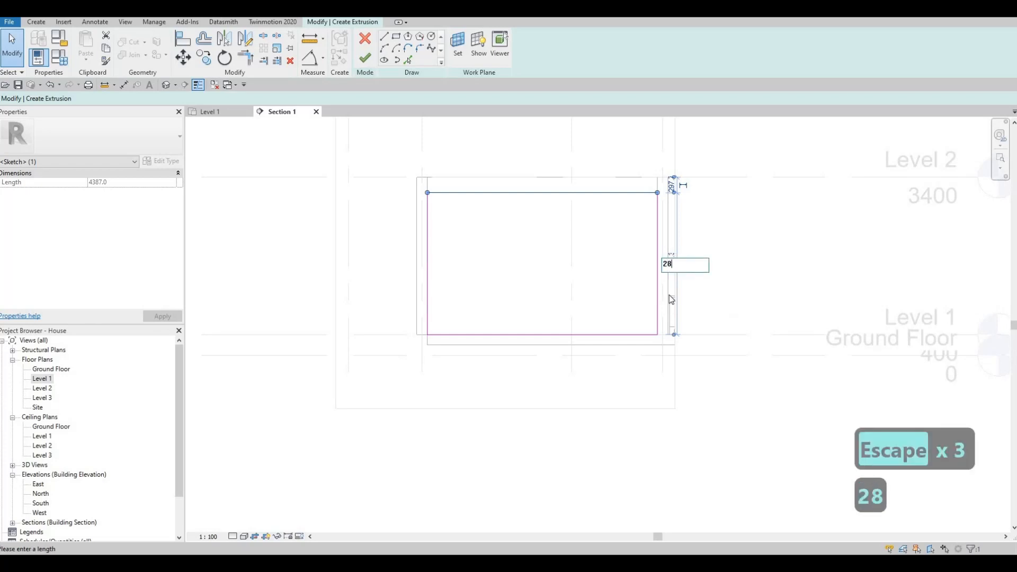
pyautogui.write('00')
pyautogui.press('Return')
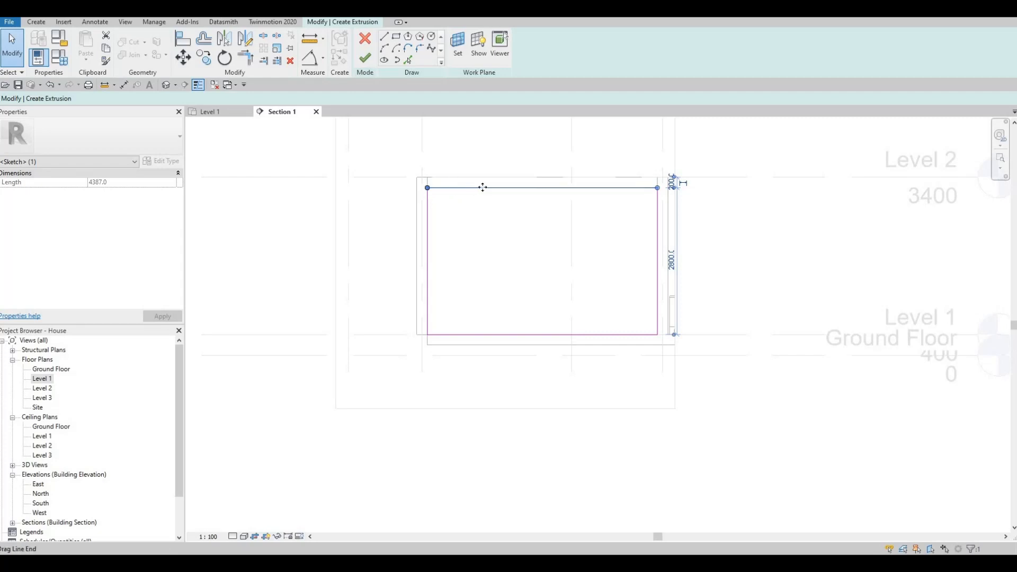
# Finish the rectangular sketch to create the extruded panel on the wall, and deselect it.
pyautogui.scroll(3, 439, 181)
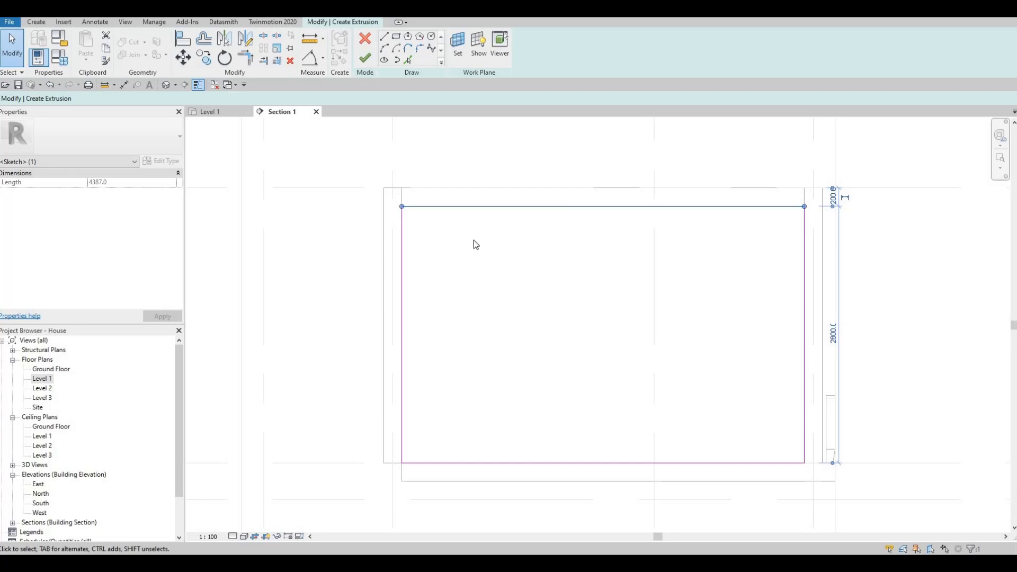
pyautogui.scroll(-2, 482, 260)
pyautogui.press('Escape')
pyautogui.press('Escape')
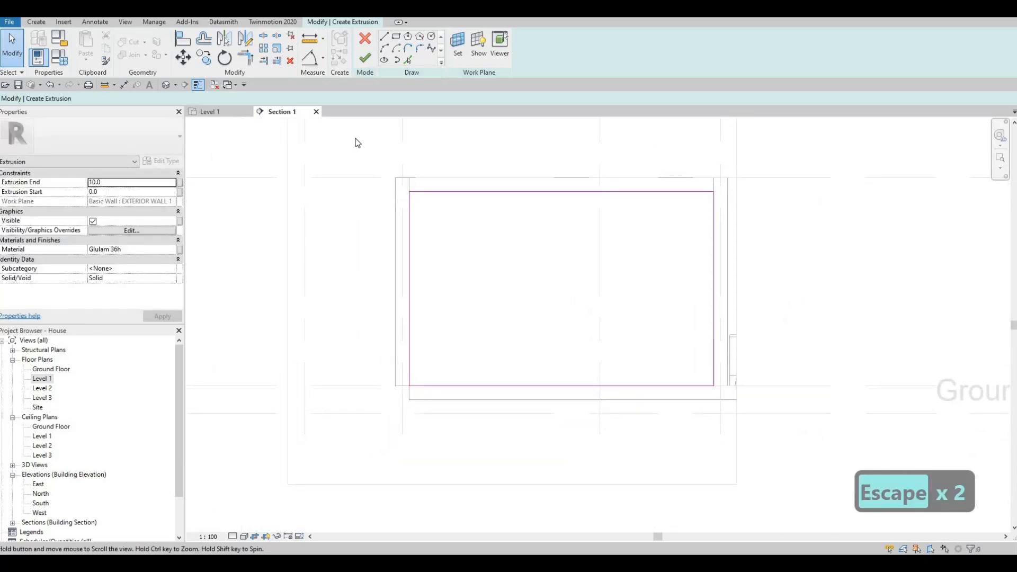
pyautogui.moveTo(355, 139); pyautogui.dragTo(351, 146, button='middle')
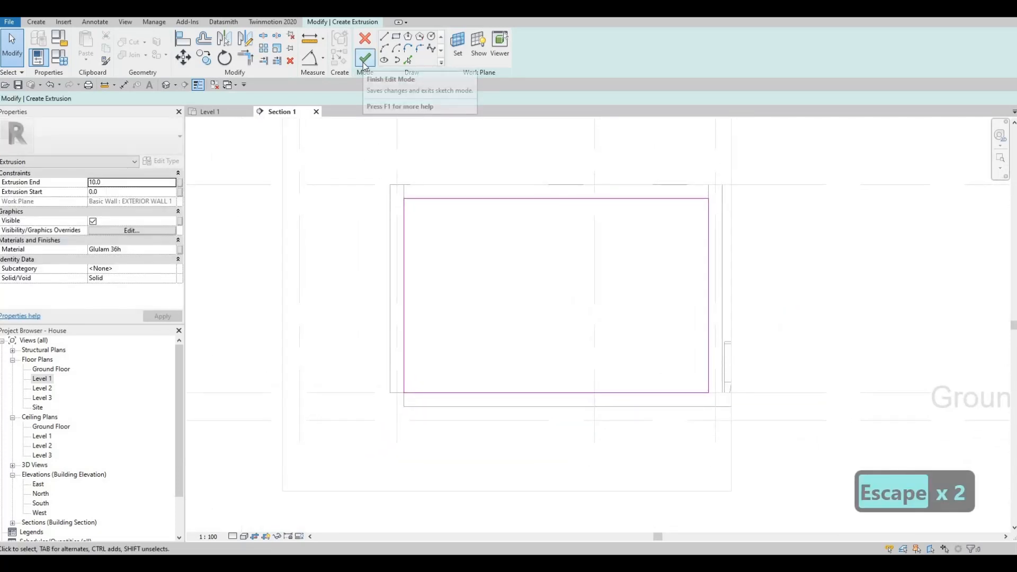
pyautogui.click(365, 60)
pyautogui.press('F1')
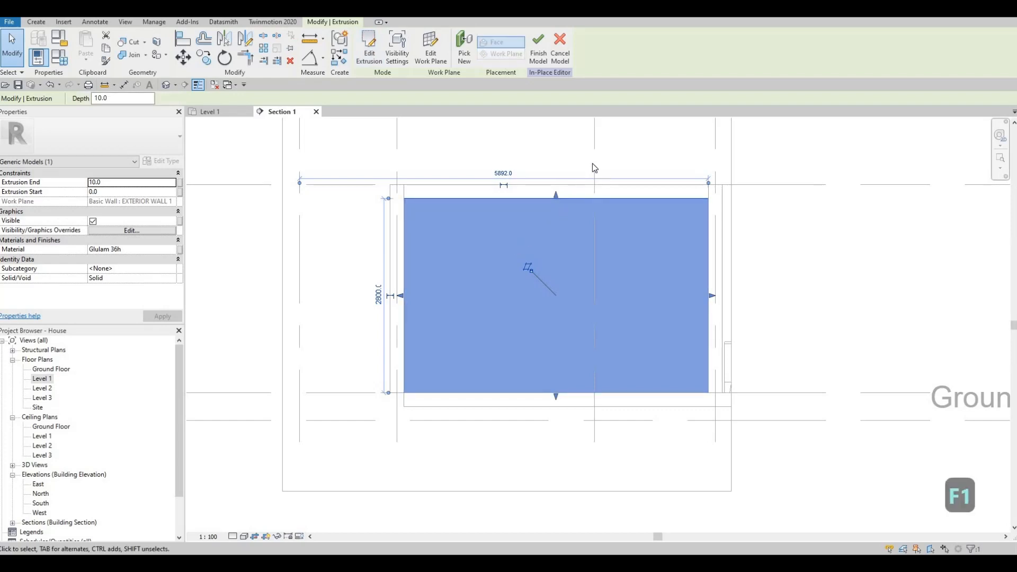
pyautogui.moveTo(515, 247); pyautogui.dragTo(542, 233, button='middle')
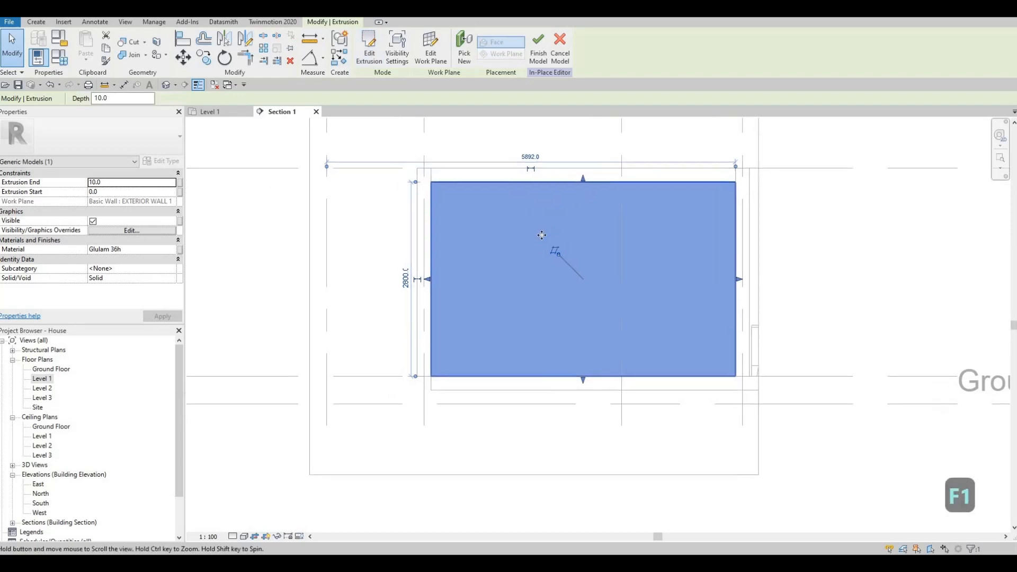
pyautogui.scroll(-2, 521, 237)
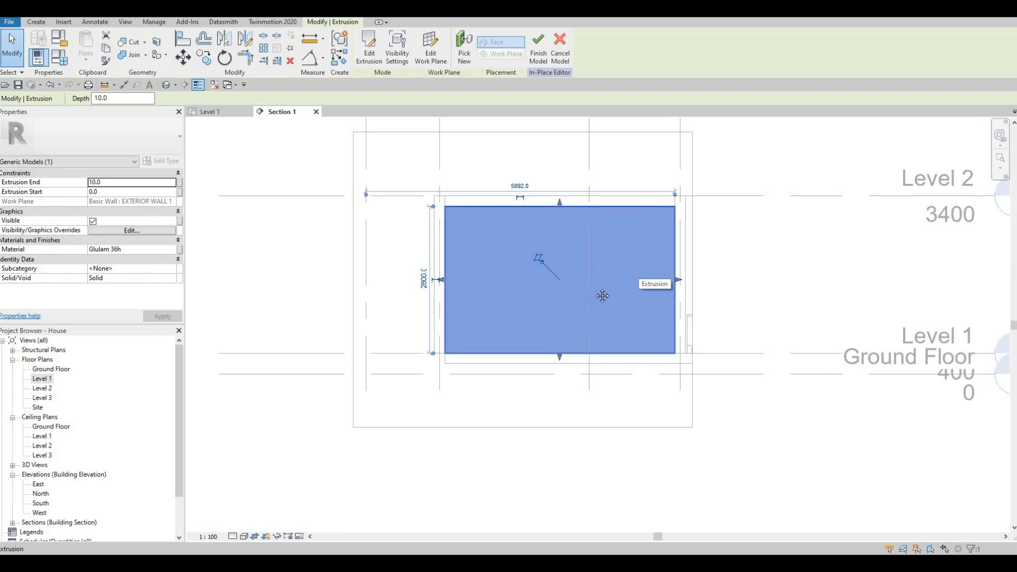
pyautogui.press('Escape')
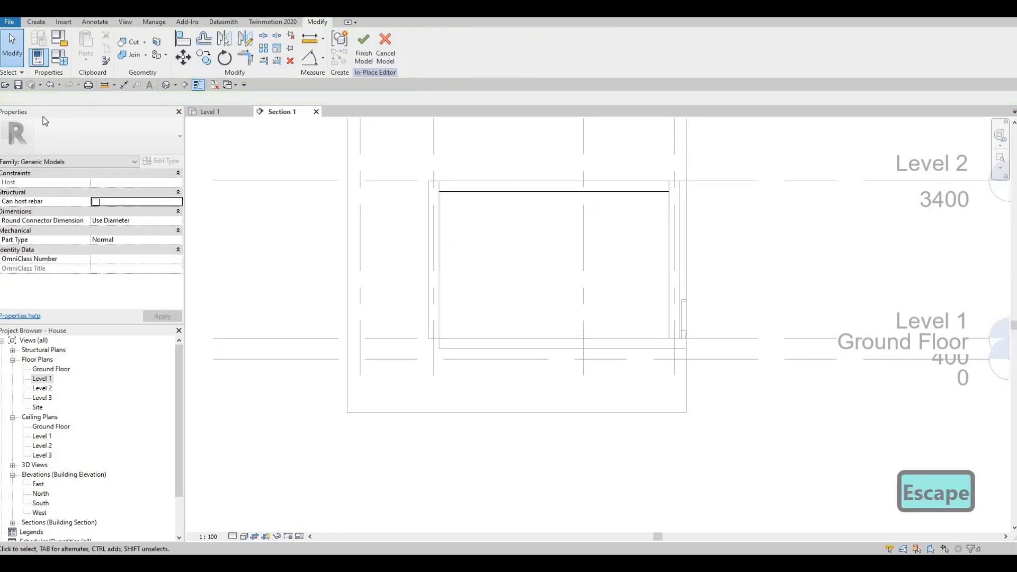
# Start a new extrusion using the face of the glulam wall panel as its work plane.
pyautogui.click(36, 21)
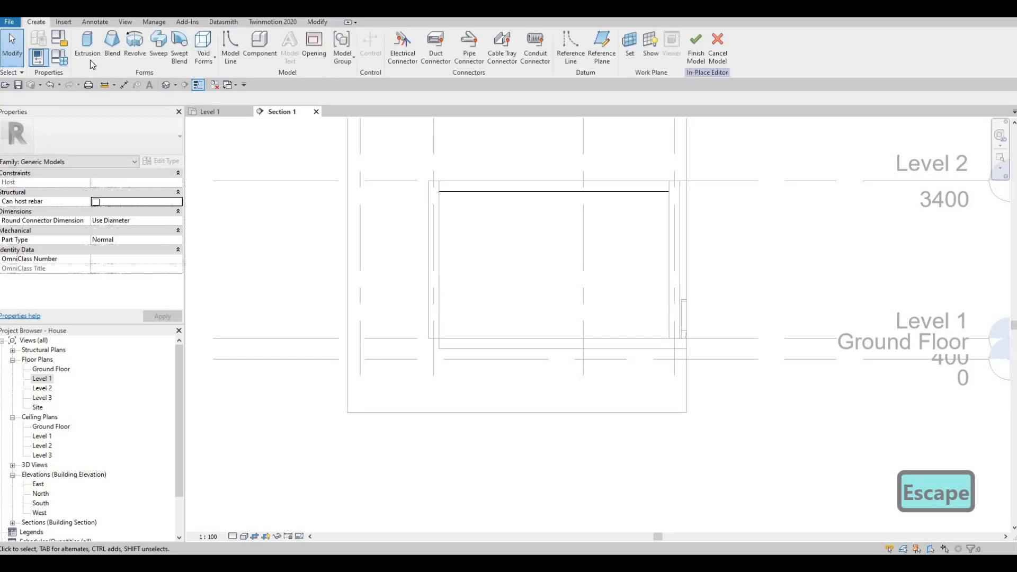
pyautogui.click(89, 56)
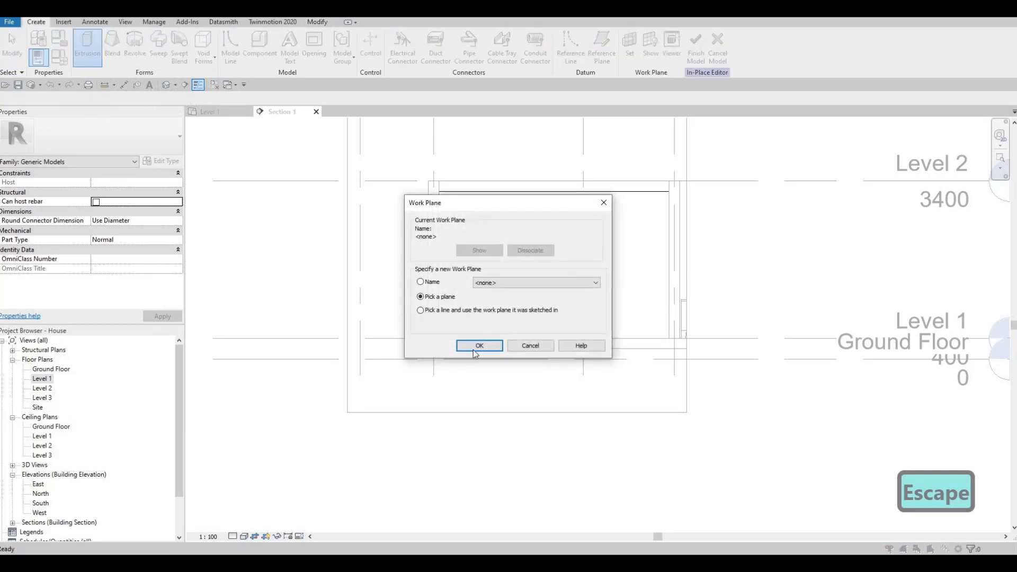
pyautogui.click(479, 345)
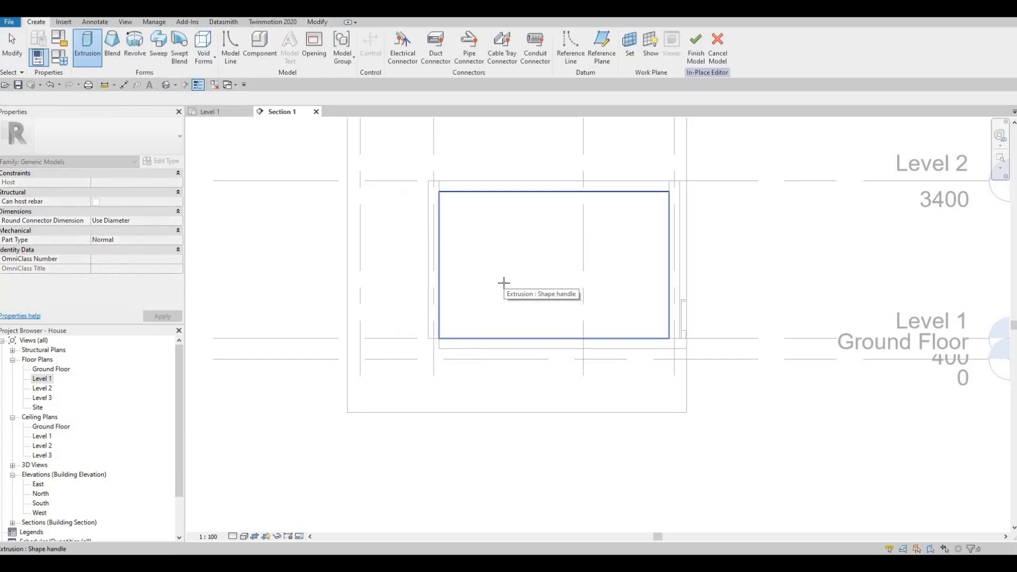
pyautogui.click(443, 263)
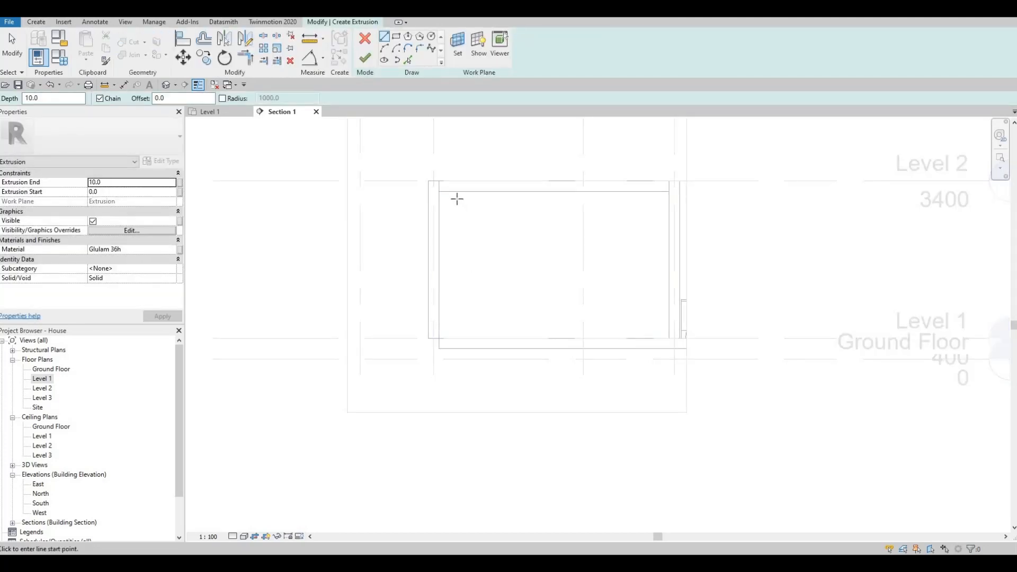
# Set the new extrusion's material to Glulam 28h, added from the Wood category of the AEC Materials library.
pyautogui.click(179, 249)
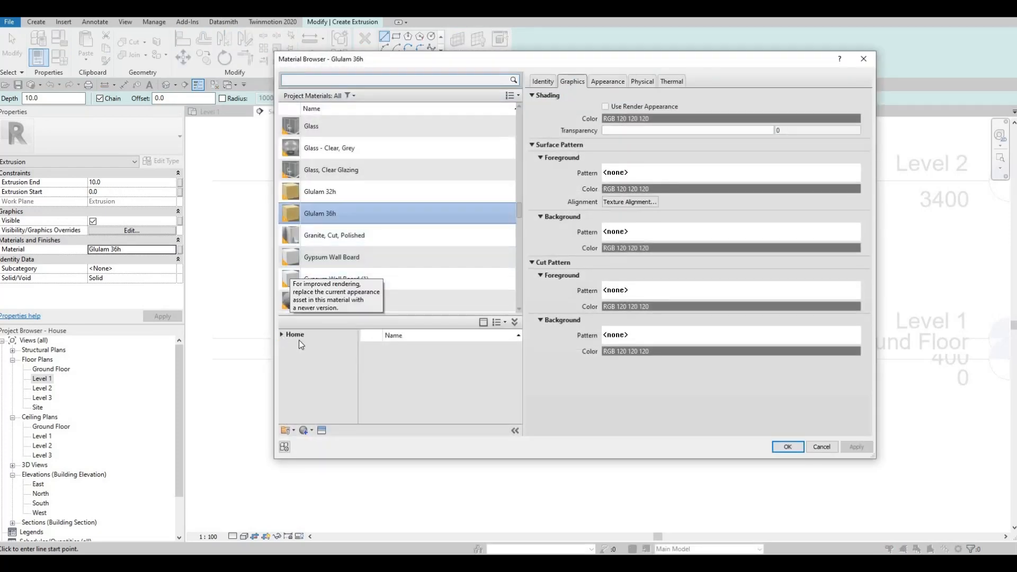
pyautogui.click(281, 335)
pyautogui.click(286, 355)
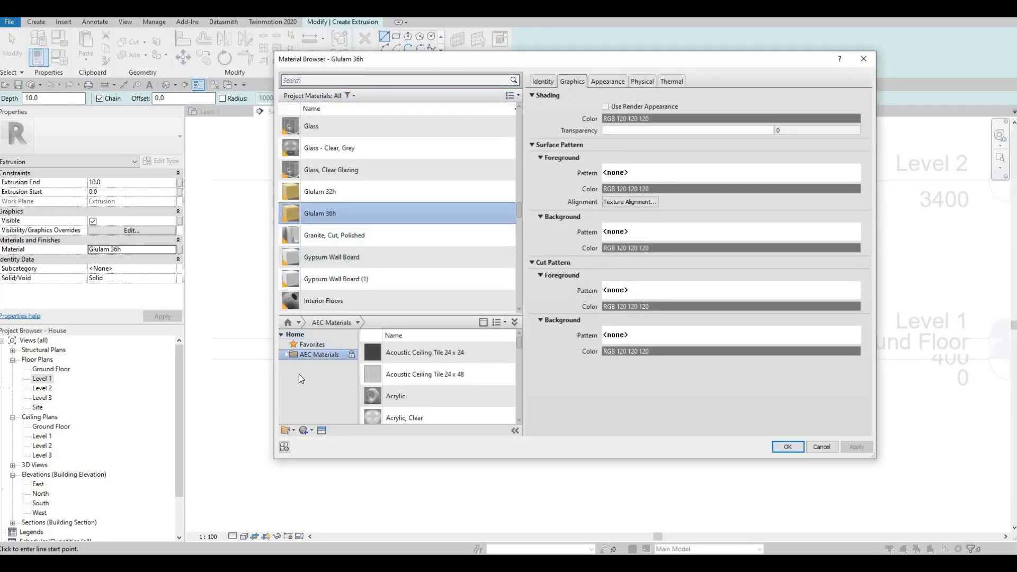
pyautogui.scroll(-3, 298, 396)
pyautogui.click(310, 416)
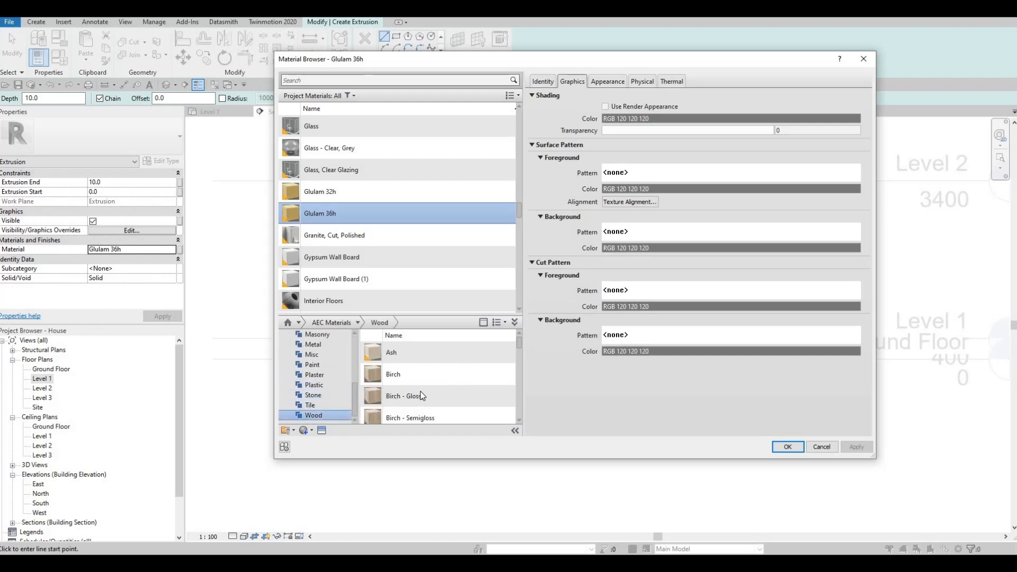
pyautogui.scroll(-5, 423, 393)
pyautogui.scroll(3, 422, 393)
pyautogui.scroll(2, 490, 409)
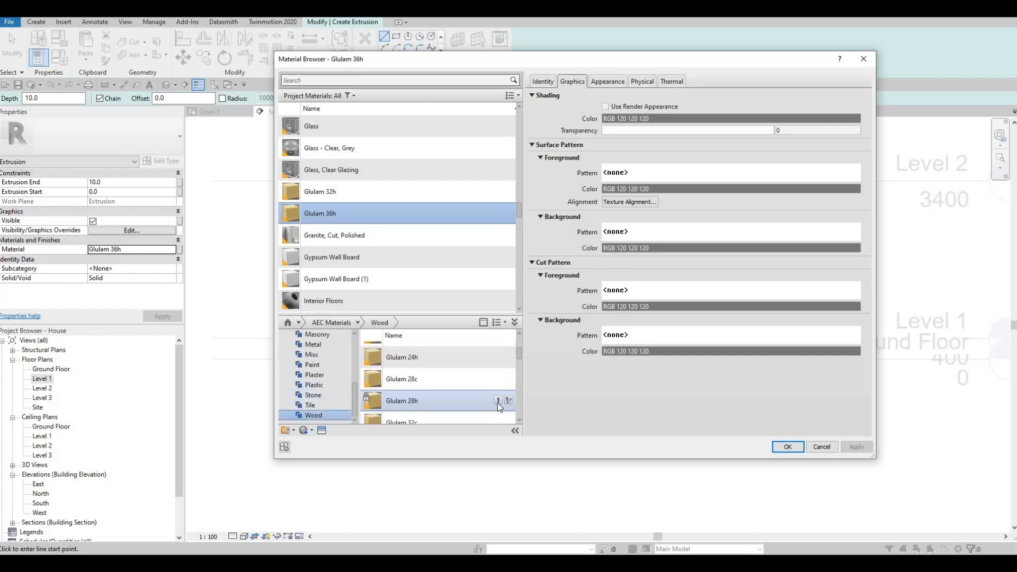
pyautogui.click(498, 401)
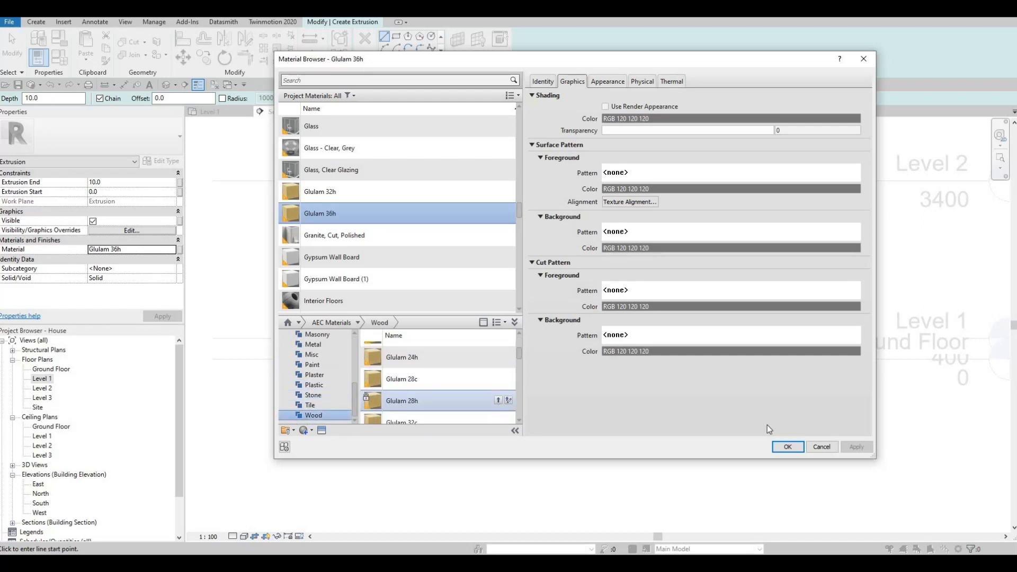
pyautogui.click(788, 448)
# Set the extrusion end to 450 mm and sketch a rectangle about 931 mm wide and 2800 mm high from the panel's upper corner to Level 1.
pyautogui.click(397, 37)
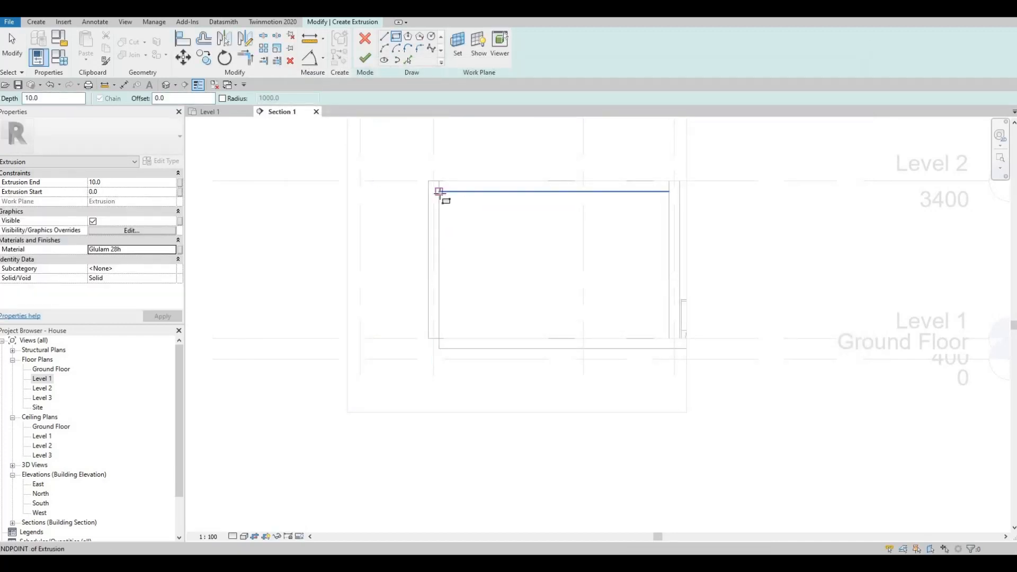
pyautogui.click(108, 182)
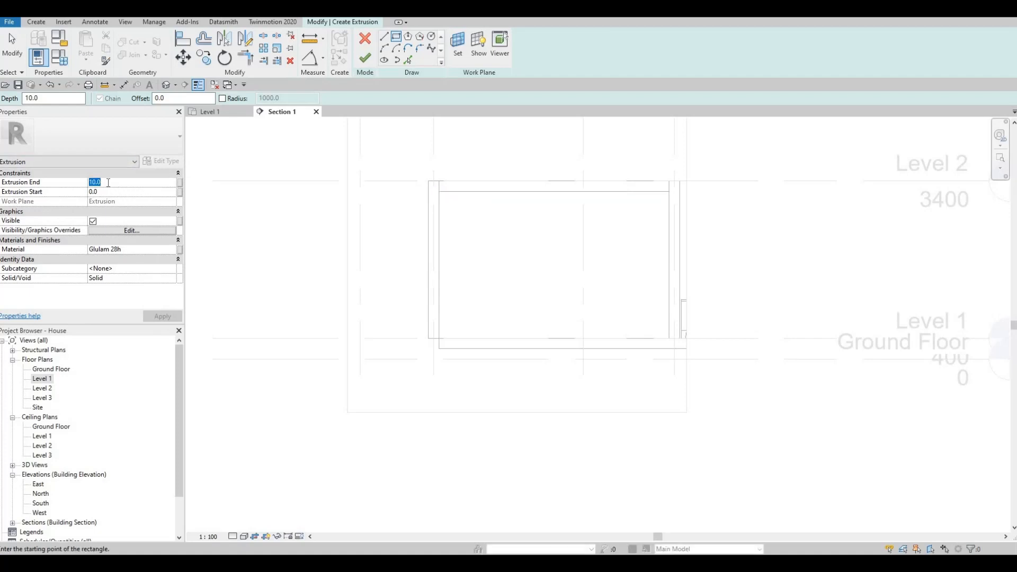
pyautogui.write('450')
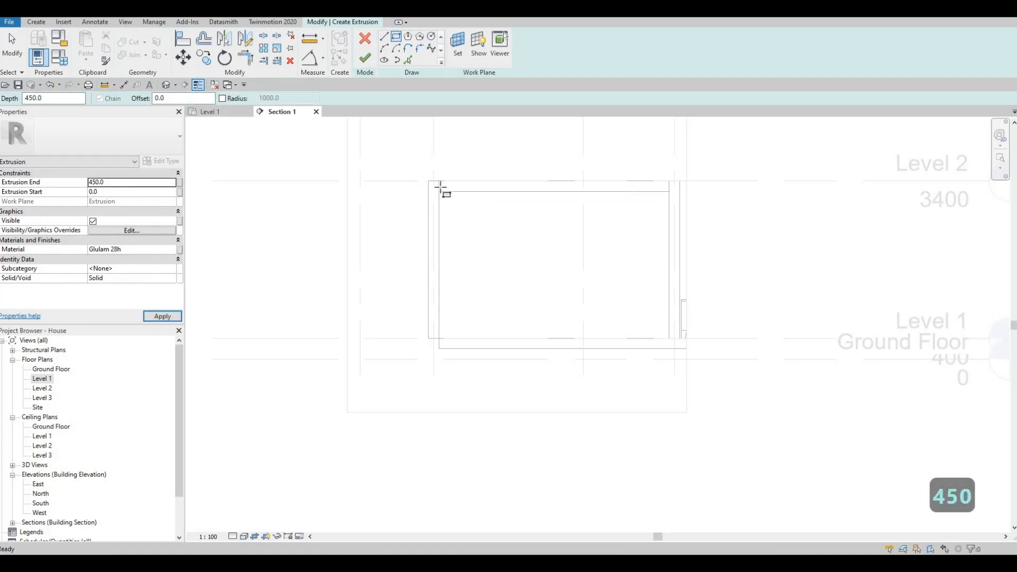
pyautogui.click(480, 289)
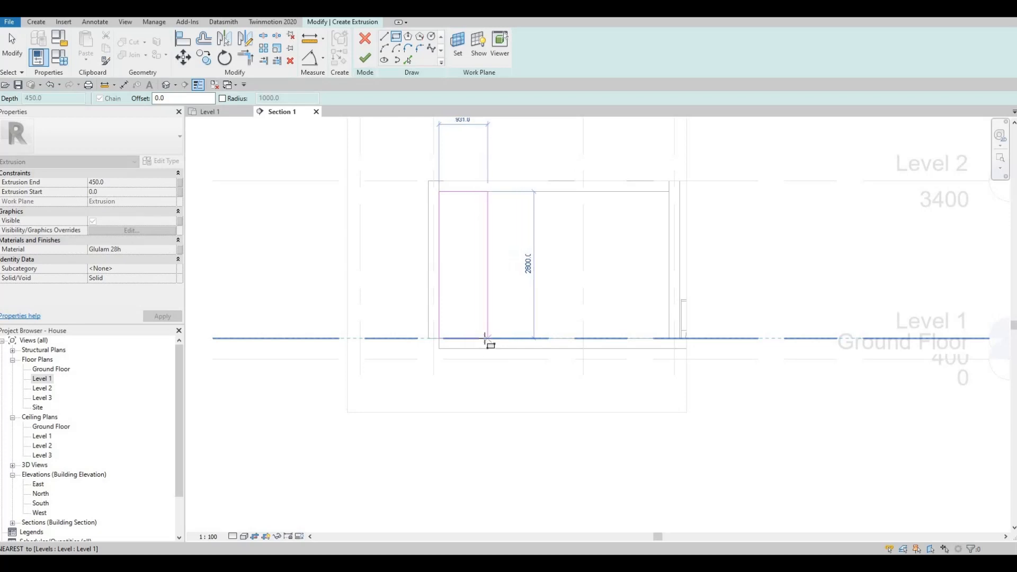
pyautogui.click(485, 339)
pyautogui.press('Escape')
pyautogui.scroll(1, 461, 230)
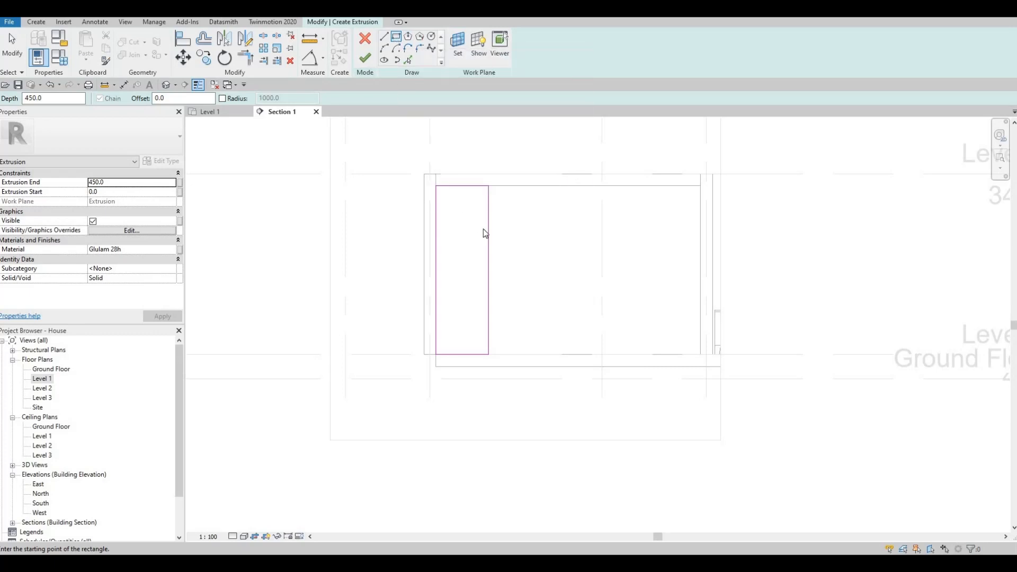
pyautogui.press('Escape')
pyautogui.press('Escape')
pyautogui.press('Tab')
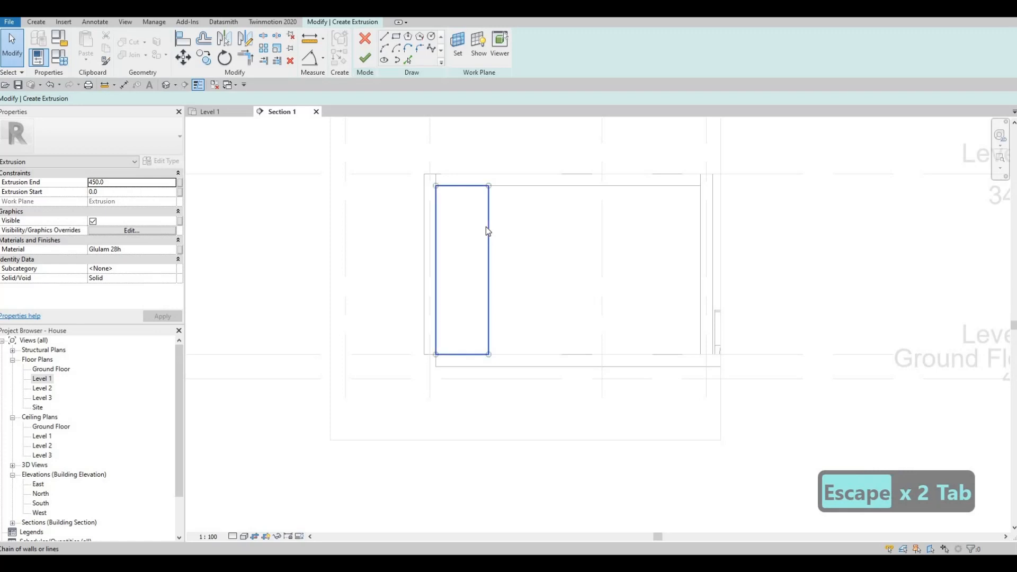
pyautogui.click(487, 230)
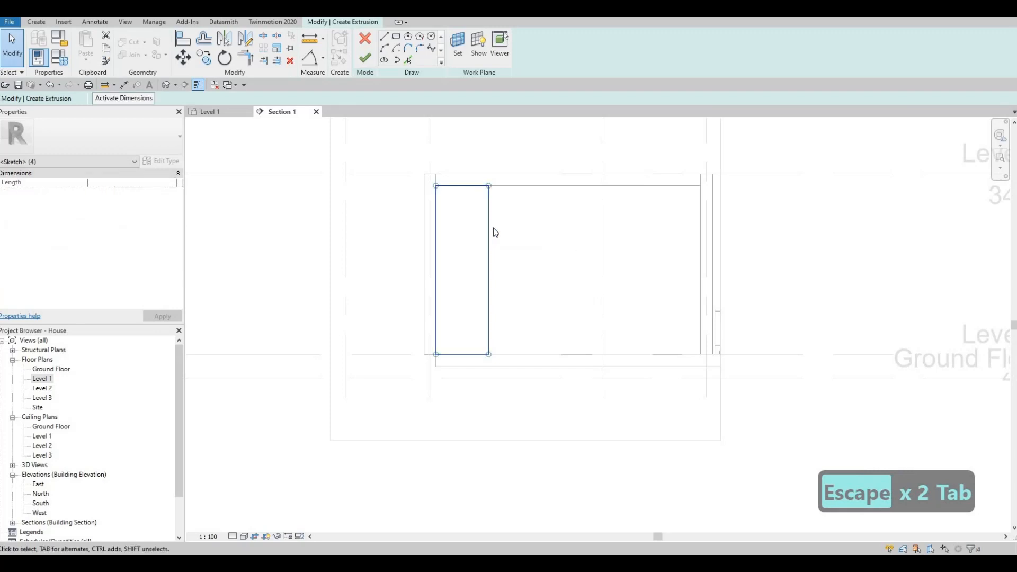
pyautogui.press('Escape')
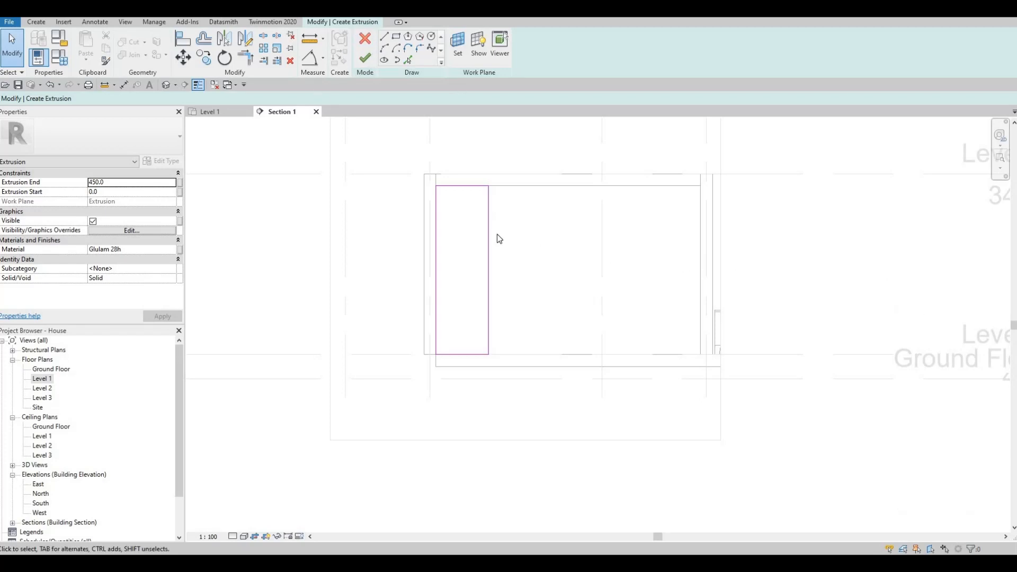
pyautogui.click(483, 224)
pyautogui.click(457, 224)
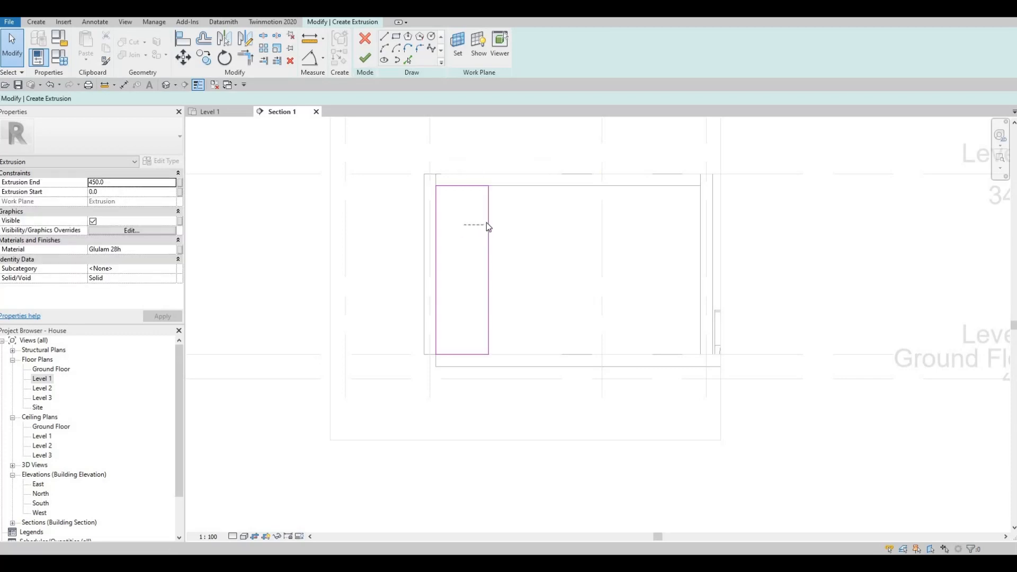
pyautogui.press('Escape')
# Move both vertical edges of the rectangle to make it narrower and set it in from the panel's side edge.
pyautogui.moveTo(489, 222)
pyautogui.mouseDown()
pyautogui.moveTo(450, 224)
pyautogui.moveTo(496, 221)
pyautogui.moveTo(454, 221)
pyautogui.moveTo(474, 229)
pyautogui.mouseUp()
pyautogui.click(435, 219)
pyautogui.press('Escape')
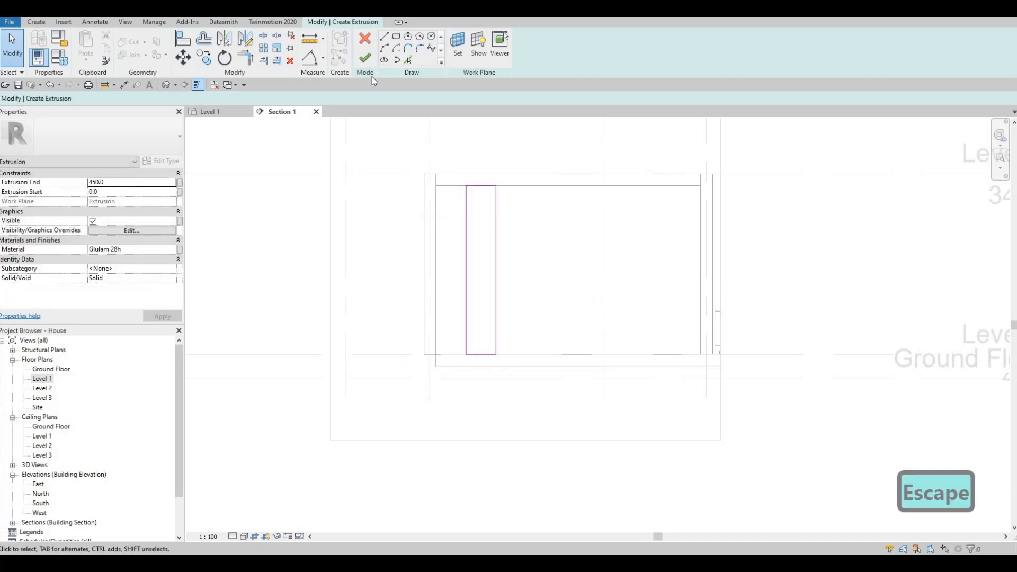
# Set the rectangle's width to 600 mm by moving the vertical edge farther from the exterior side.
pyautogui.click(497, 227)
pyautogui.press('Right')
pyautogui.press('Right')
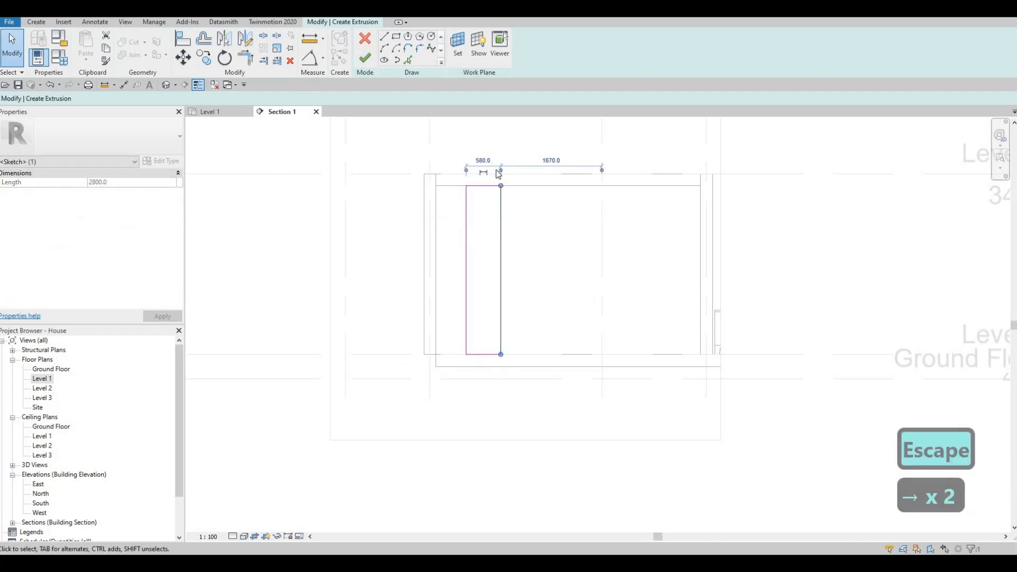
pyautogui.click(482, 160)
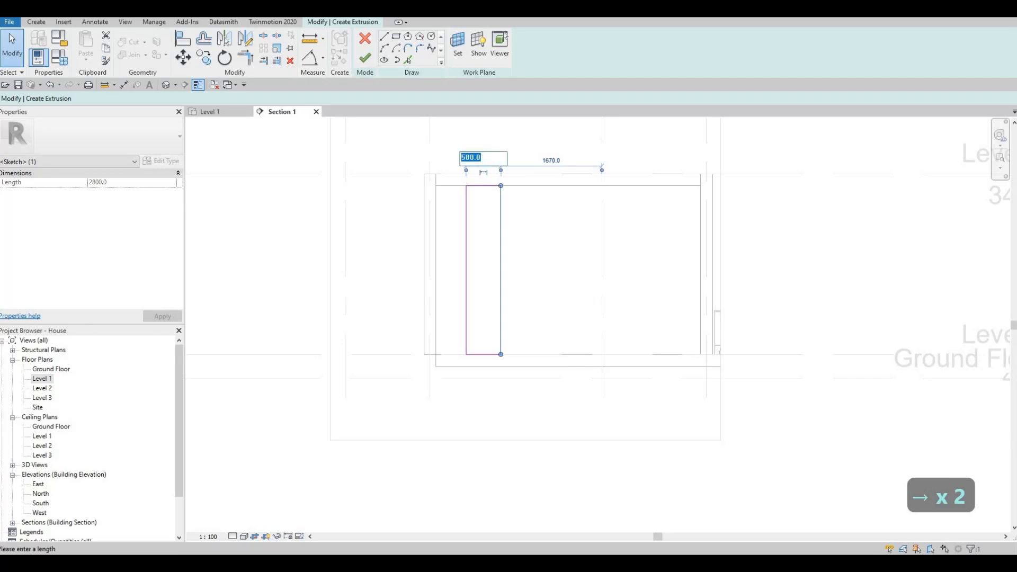
pyautogui.write('600')
pyautogui.press('Return')
pyautogui.press('Escape')
pyautogui.press('Escape')
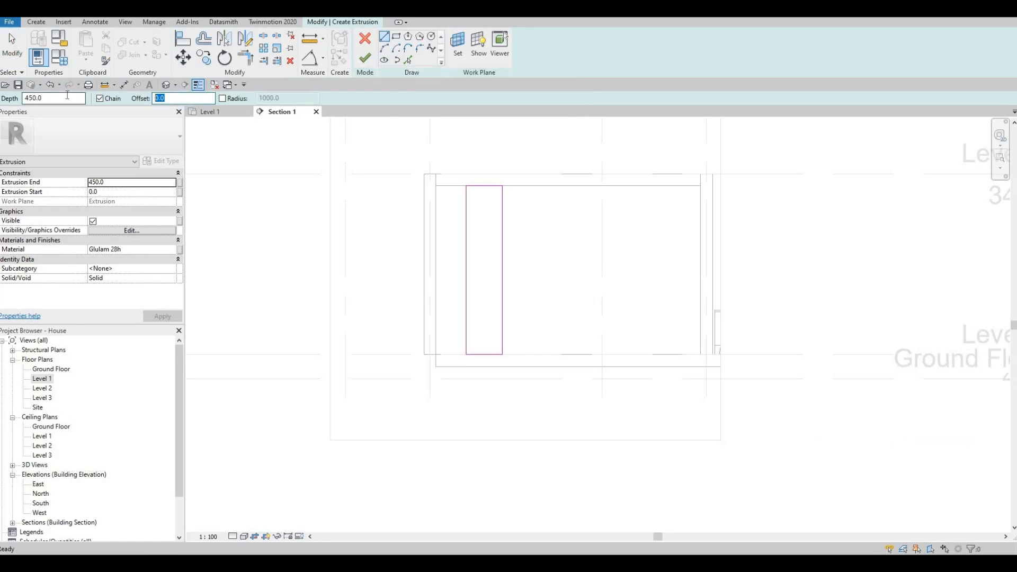
# Sketch a second rectangle inside the first with a 25 mm inward offset, ending a short distance above the outer base.
pyautogui.write('25')
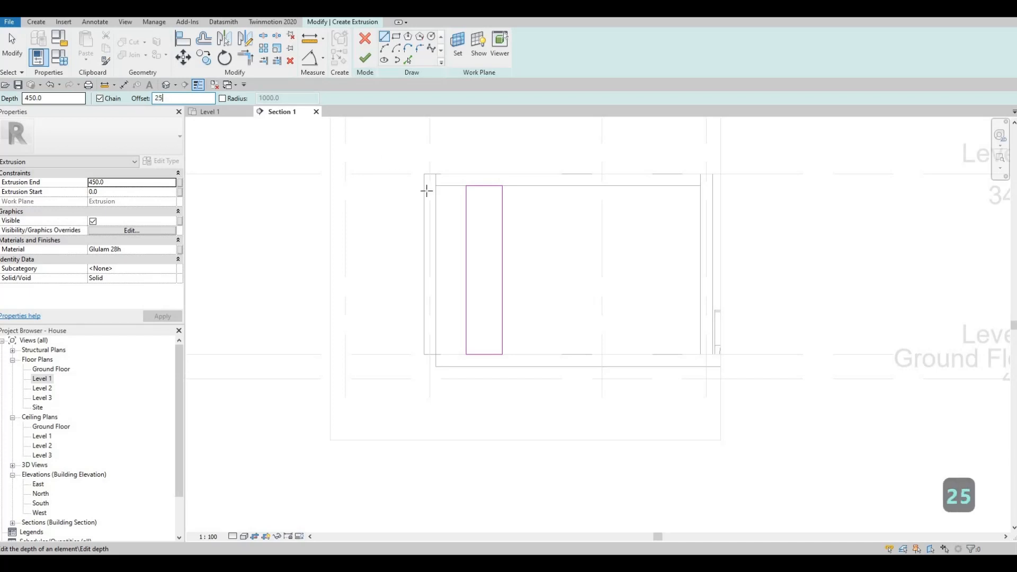
pyautogui.click(466, 186)
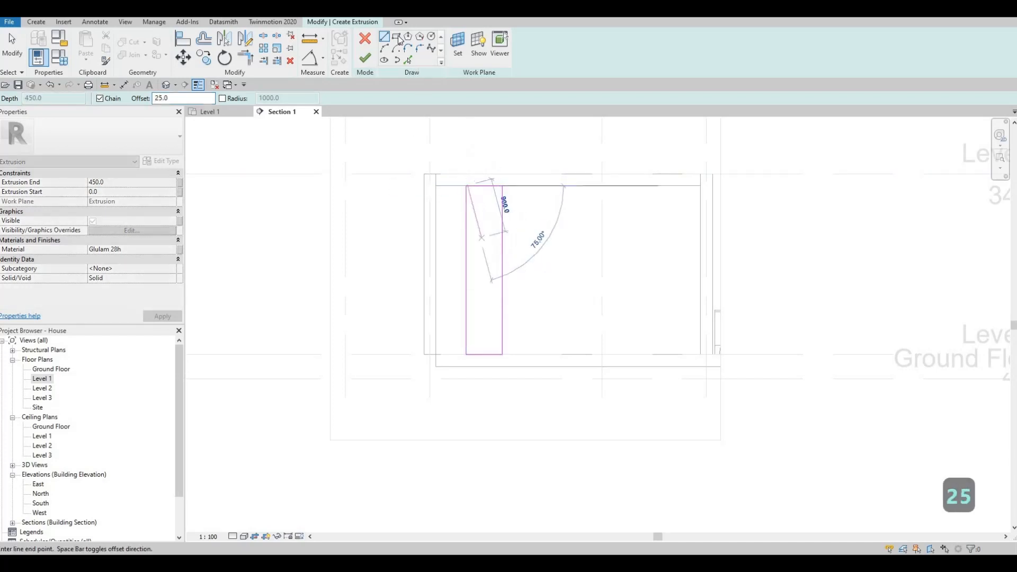
pyautogui.press('Escape')
pyautogui.click(466, 187)
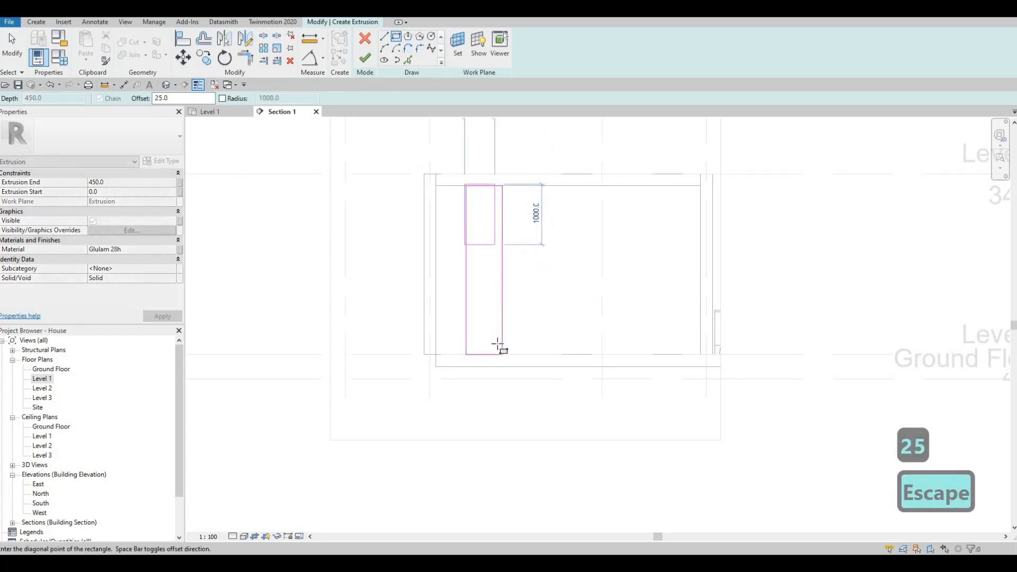
pyautogui.press('space')
pyautogui.scroll(2, 502, 355)
pyautogui.scroll(2, 512, 373)
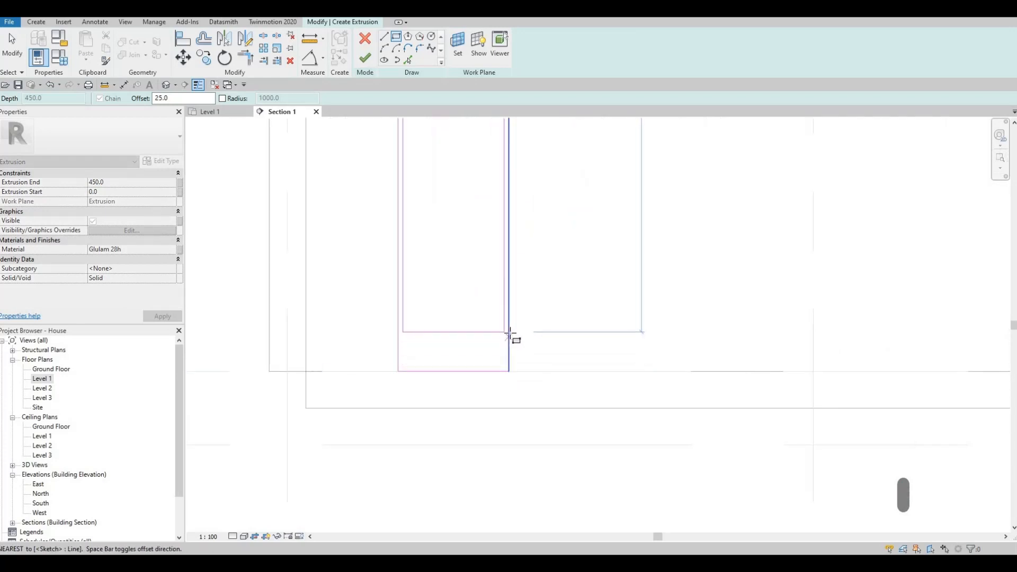
pyautogui.click(502, 340)
pyautogui.press('Escape')
pyautogui.press('Escape')
pyautogui.press('Escape')
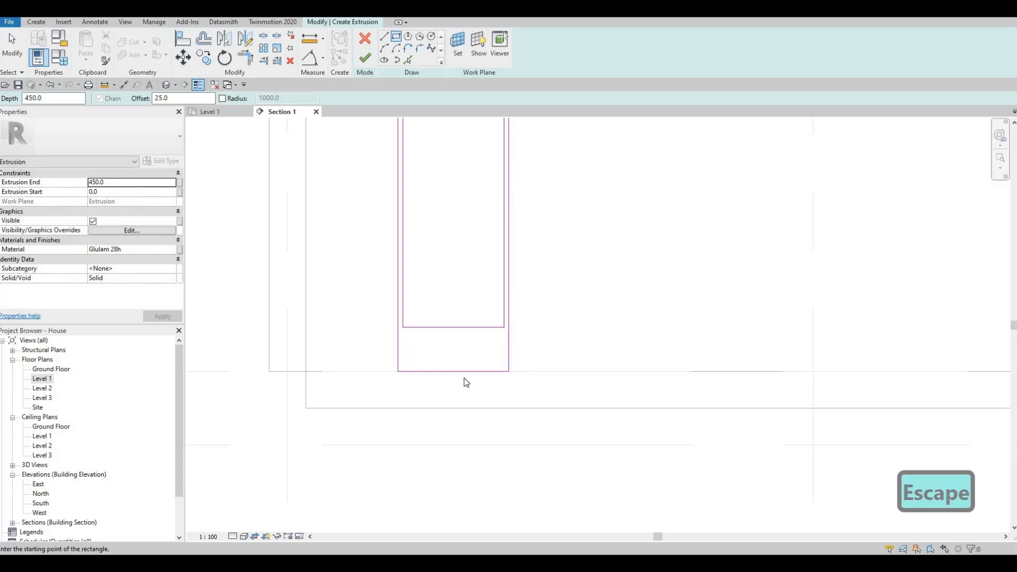
# Raise the outer rectangle's bottom edge and set its distance from the inner rectangle's bottom edge to 25 mm.
pyautogui.moveTo(466, 372)
pyautogui.mouseDown()
pyautogui.moveTo(472, 347)
pyautogui.moveTo(517, 342)
pyautogui.mouseUp()
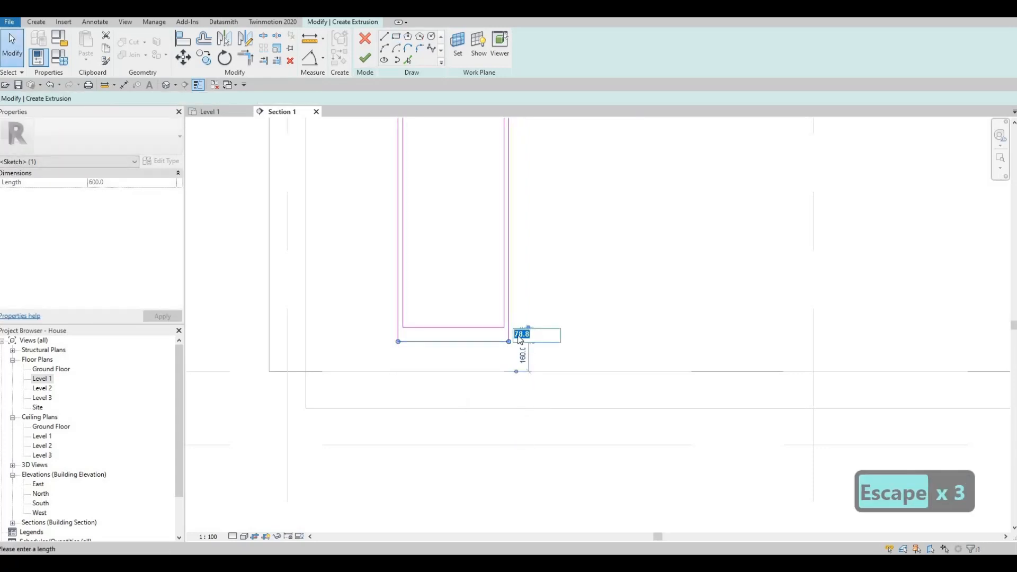
pyautogui.write('25')
pyautogui.press('Return')
pyautogui.press('Escape')
pyautogui.press('Escape')
pyautogui.press('Escape')
pyautogui.scroll(-1, 564, 361)
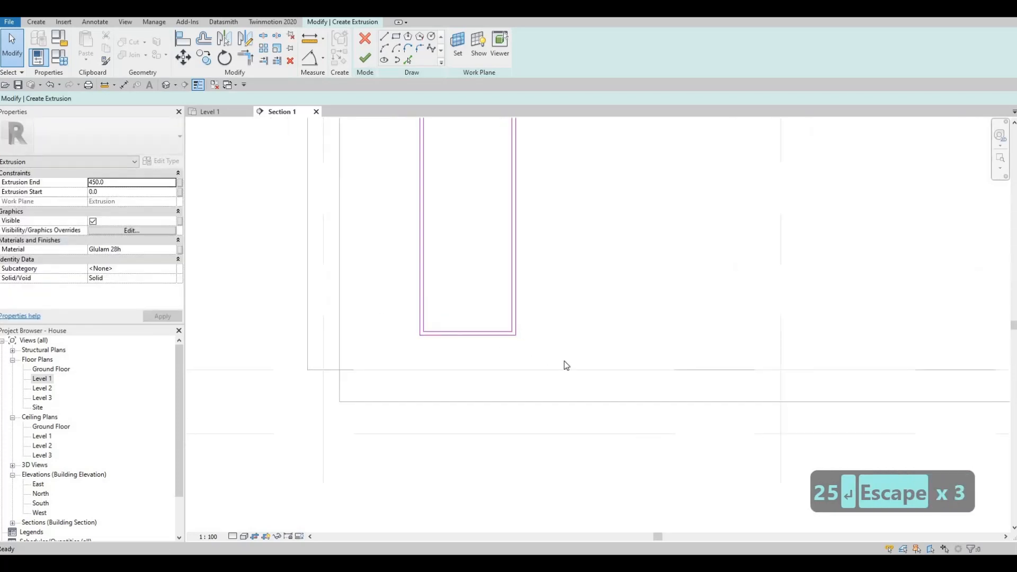
# Raise the bottom edges of both rectangles together by 17 nudges, leaving a gap above Level 1.
pyautogui.moveTo(361, 298); pyautogui.dragTo(567, 364)
pyautogui.press('Up')
pyautogui.press('Up')
pyautogui.press('Up')
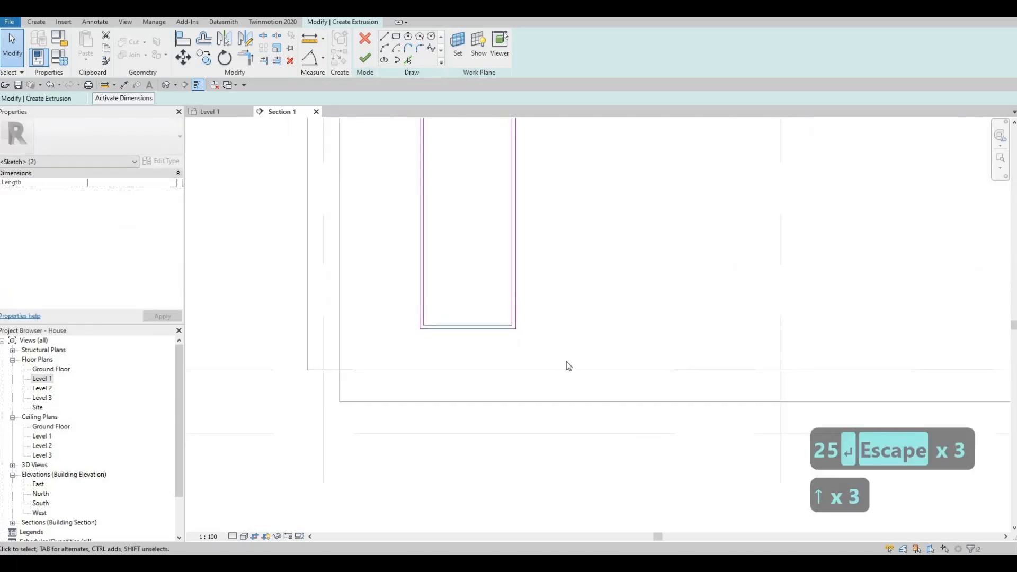
pyautogui.press('Up')
pyautogui.press('Up')
pyautogui.press('Up')
pyautogui.press('Up')
pyautogui.press('Up')
pyautogui.press('Up')
pyautogui.press('Up')
pyautogui.press('Up')
pyautogui.press('Up')
pyautogui.press('Up')
pyautogui.press('Up')
pyautogui.press('Up')
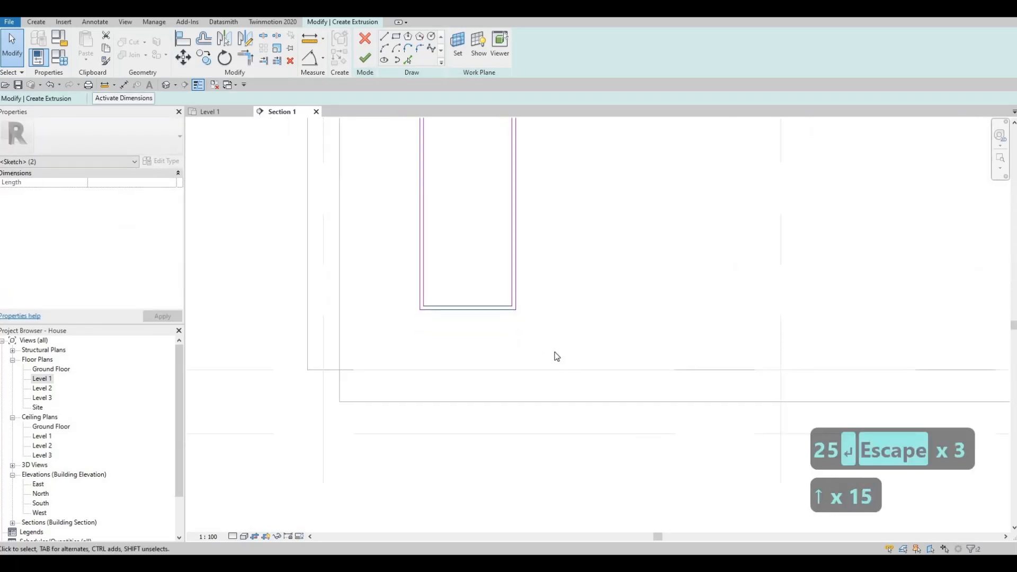
pyautogui.press('Up')
pyautogui.press('Up')
pyautogui.press('Escape')
# Draw a horizontal line across the inner rectangle about 320 mm below its upper edge.
pyautogui.scroll(-3, 555, 323)
pyautogui.scroll(1, 544, 334)
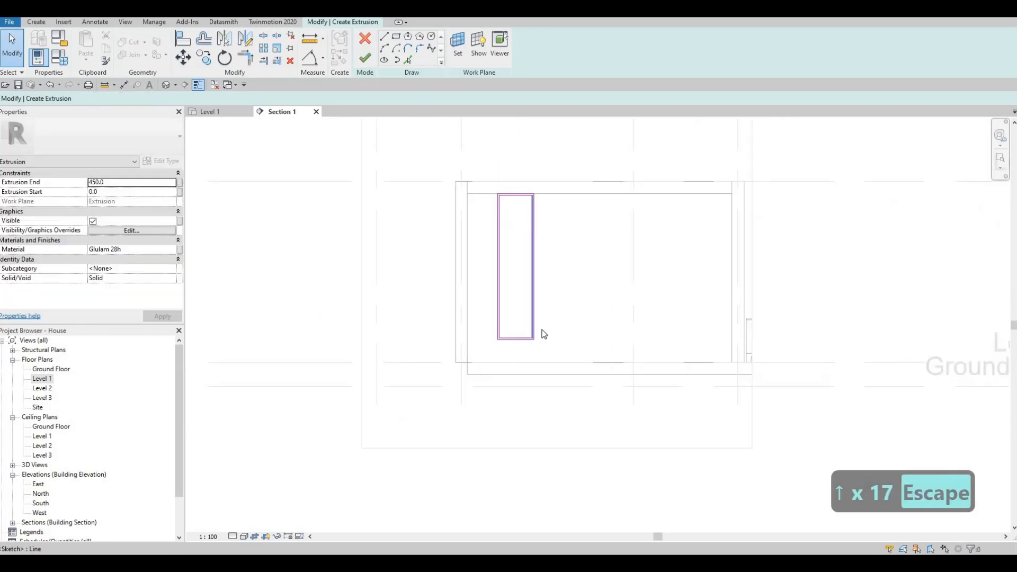
pyautogui.scroll(1, 544, 333)
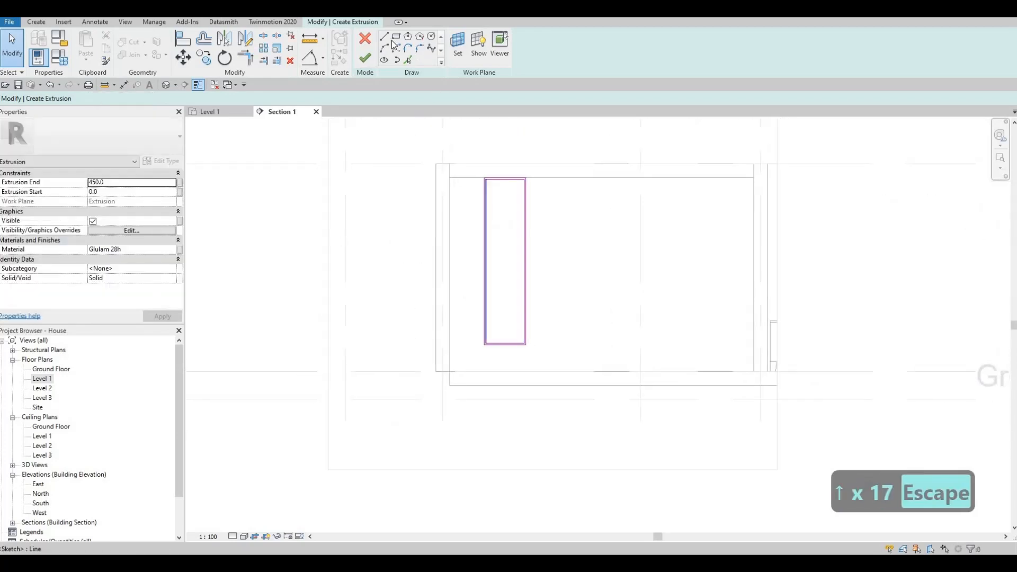
pyautogui.scroll(3, 490, 203)
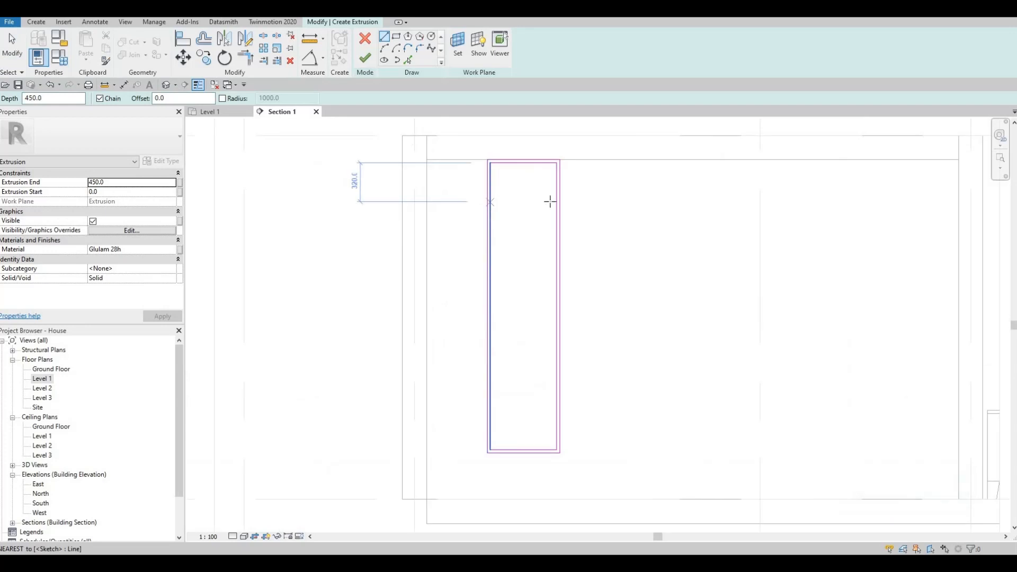
pyautogui.click(555, 201)
pyautogui.click(489, 207)
pyautogui.press('Escape')
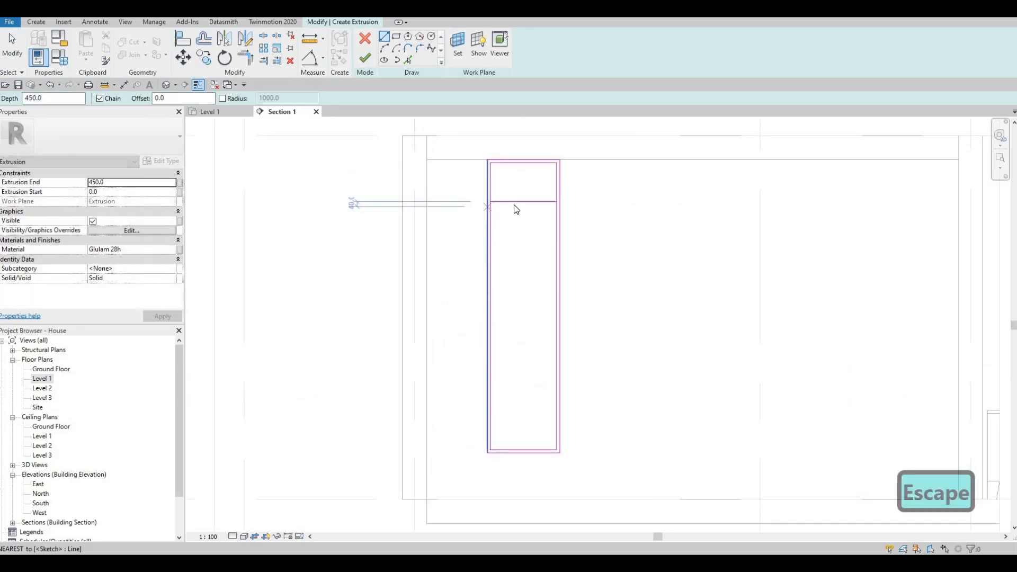
# Copy the horizontal line across the inner rectangle 25 mm downward to form the first divider's thickness.
pyautogui.press('Escape')
pyautogui.press('Escape')
pyautogui.scroll(2, 516, 197)
pyautogui.click(517, 197)
pyautogui.press('c')
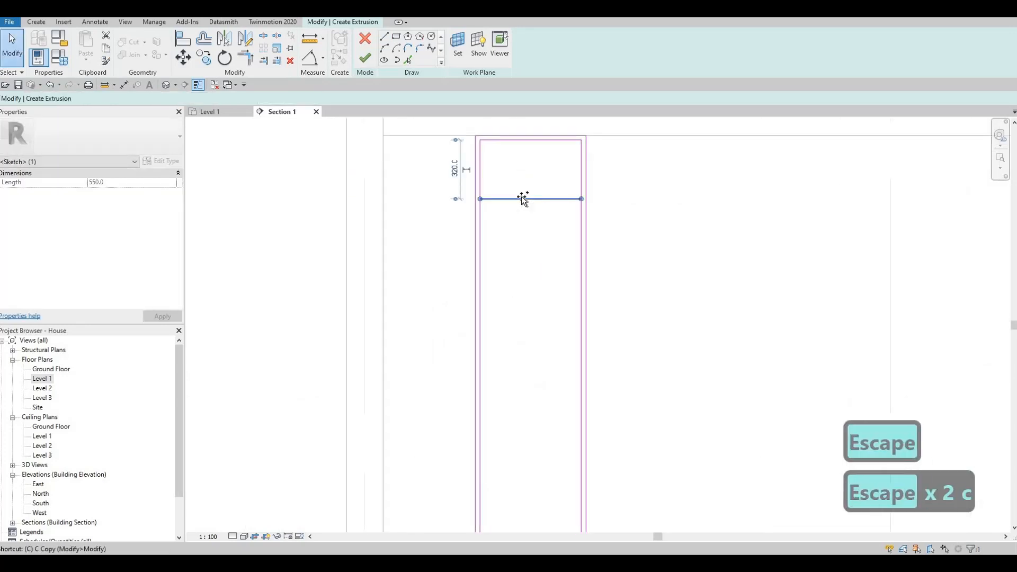
pyautogui.press('o')
pyautogui.click(516, 198)
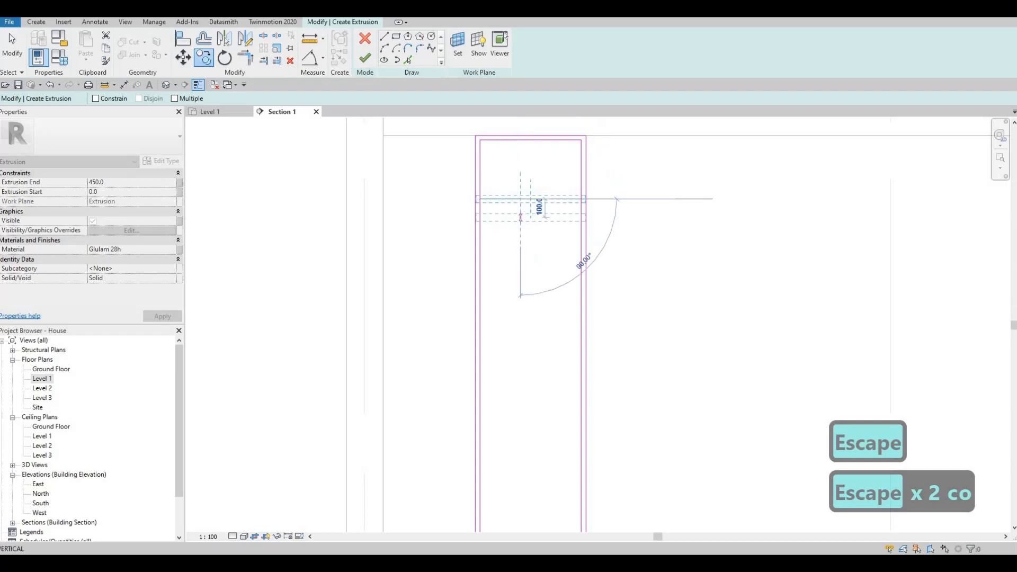
pyautogui.write('25')
pyautogui.press('Return')
pyautogui.press('Escape')
pyautogui.press('Escape')
pyautogui.press('Escape')
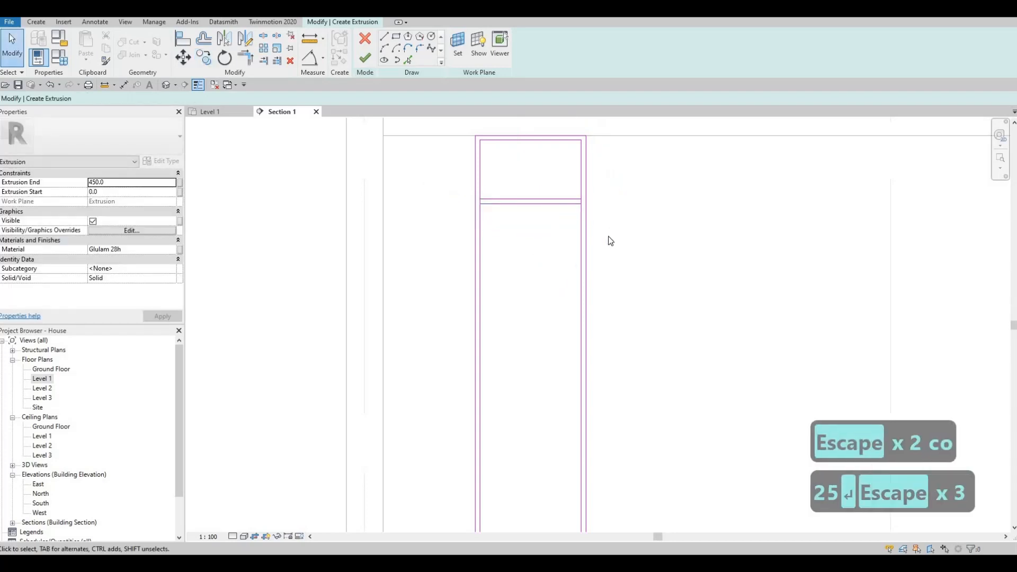
# Copy the divider's line pair down the inner rectangle four times at equal spacing, leaving 320 mm clear between dividers.
pyautogui.moveTo(426, 179); pyautogui.dragTo(608, 236)
pyautogui.press('c')
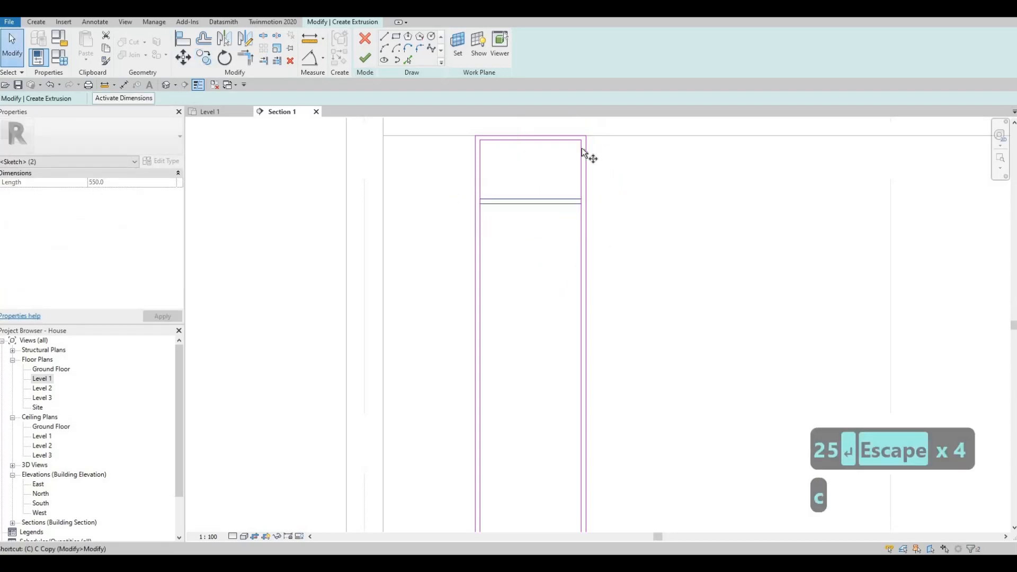
pyautogui.press('o')
pyautogui.click(584, 140)
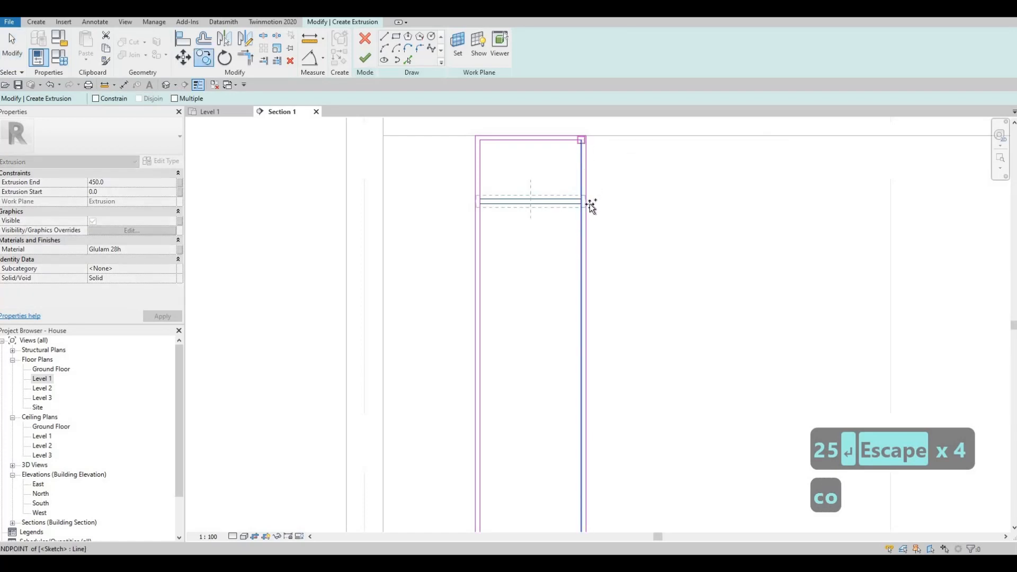
pyautogui.click(581, 265)
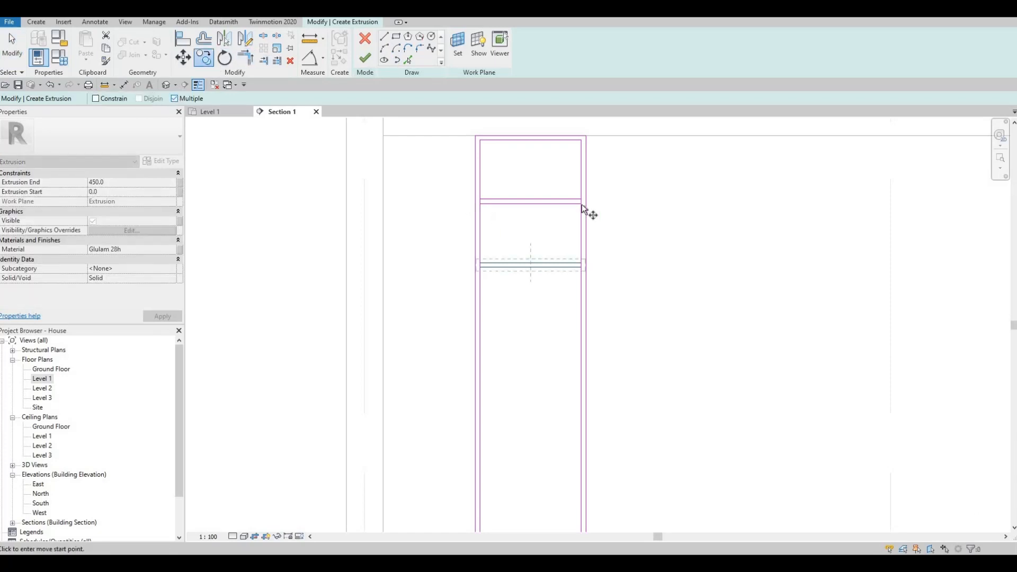
pyautogui.click(580, 267)
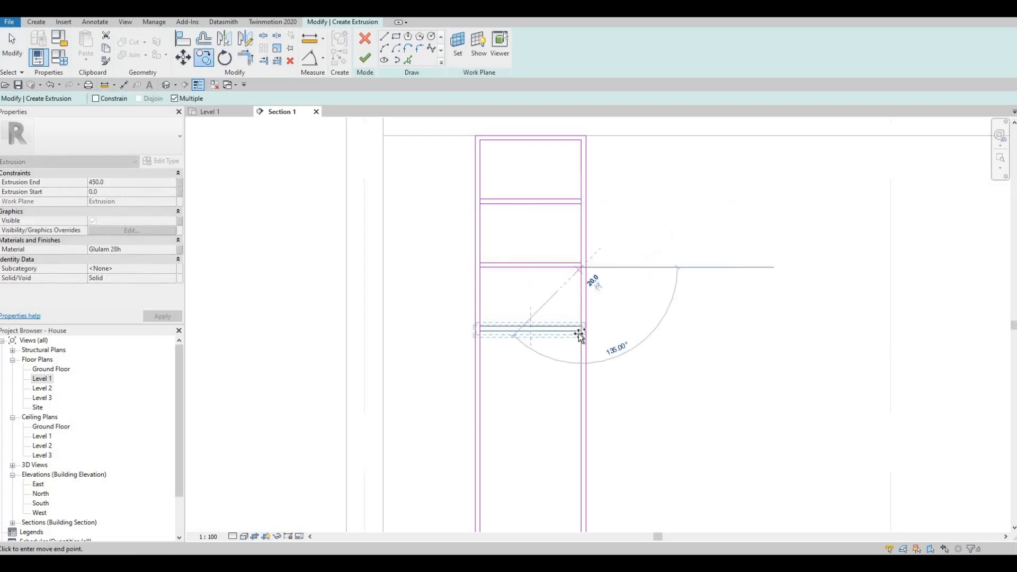
pyautogui.click(581, 330)
pyautogui.moveTo(627, 376); pyautogui.dragTo(641, 248, button='middle')
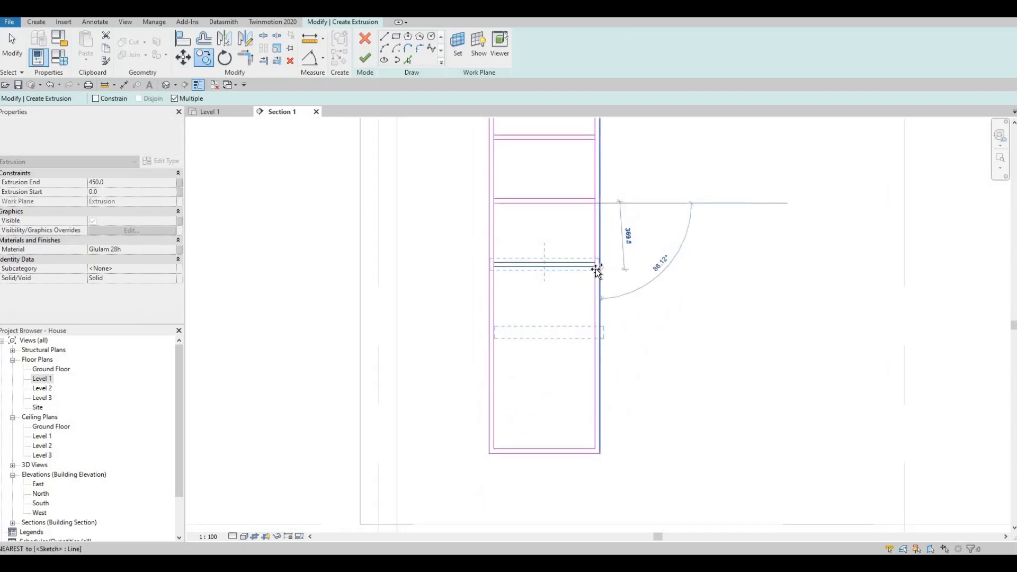
pyautogui.press('Escape')
pyautogui.press('Escape')
pyautogui.scroll(-2, 479, 297)
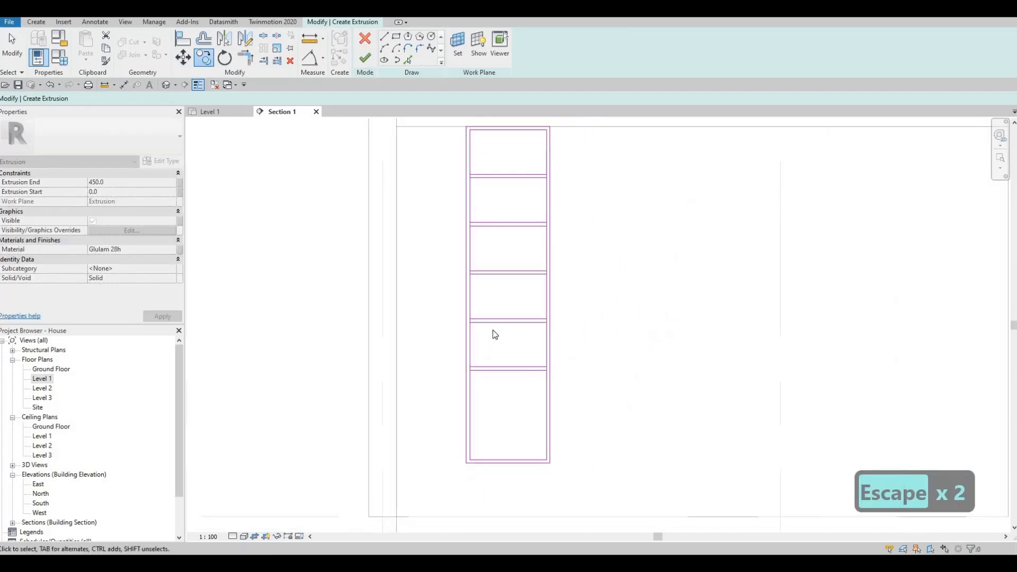
pyautogui.moveTo(492, 332); pyautogui.dragTo(493, 324, button='middle')
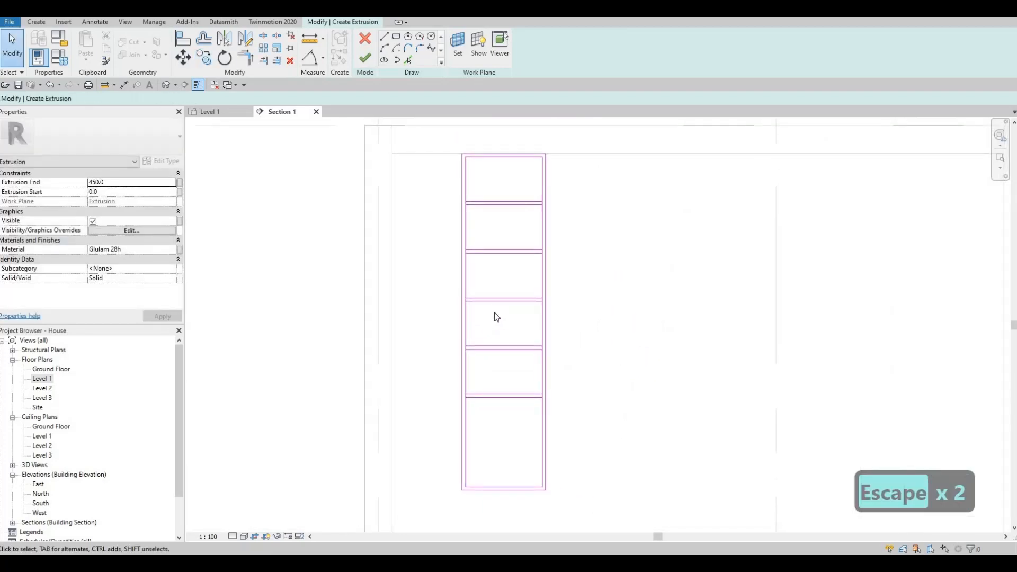
# Split both vertical edges of the inner rectangle at the ends of each divider's lower line.
pyautogui.press('s')
pyautogui.press('l')
pyautogui.scroll(2, 554, 213)
pyautogui.scroll(2, 554, 213)
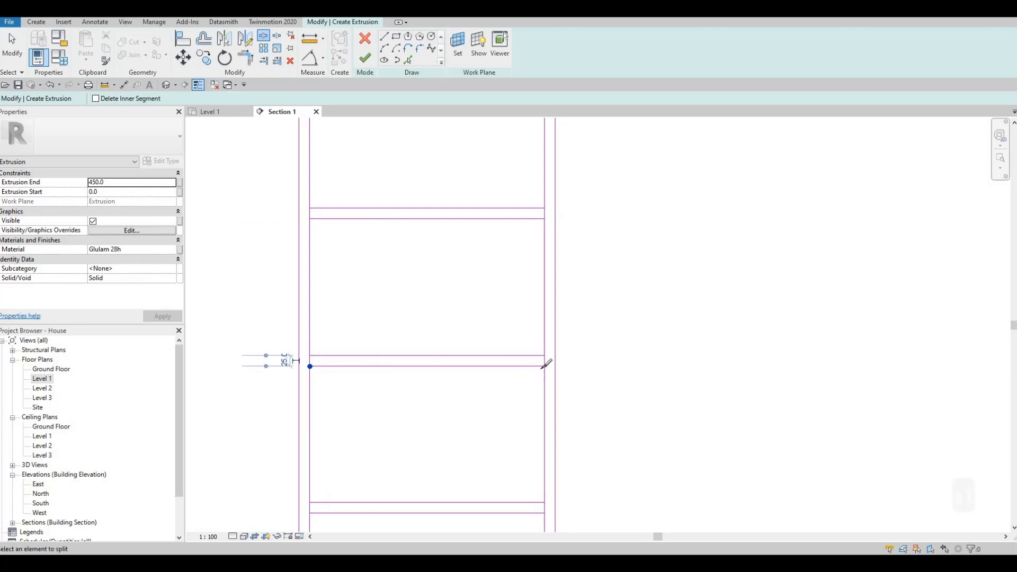
pyautogui.moveTo(572, 352); pyautogui.dragTo(580, 392, button='middle')
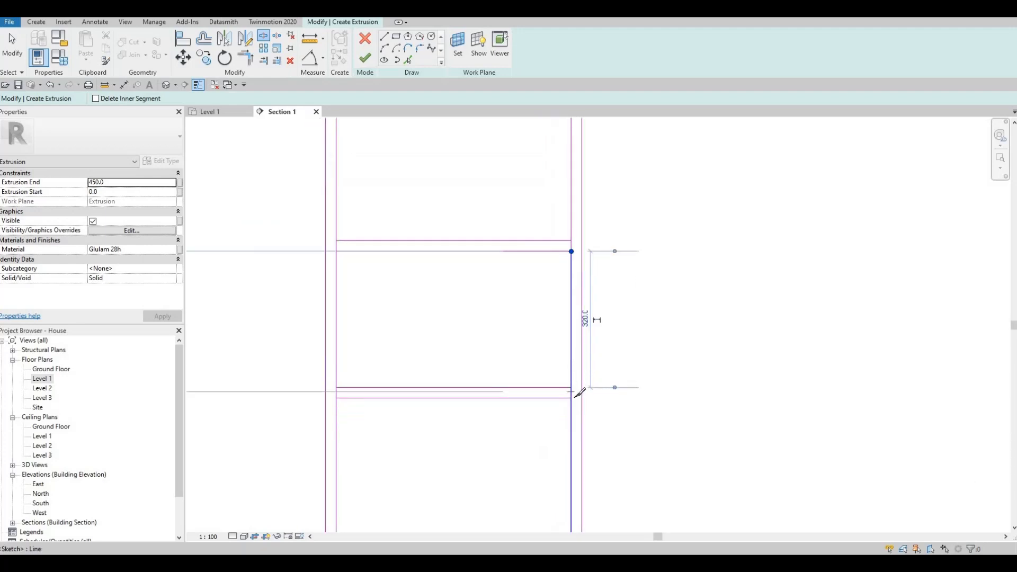
pyautogui.click(337, 398)
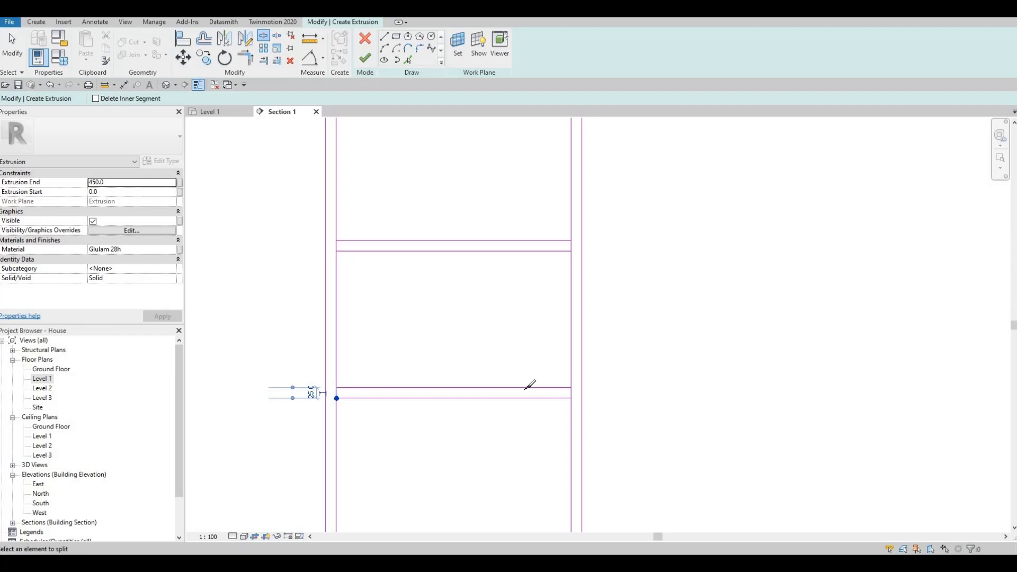
pyautogui.moveTo(556, 395); pyautogui.dragTo(576, 260, button='middle')
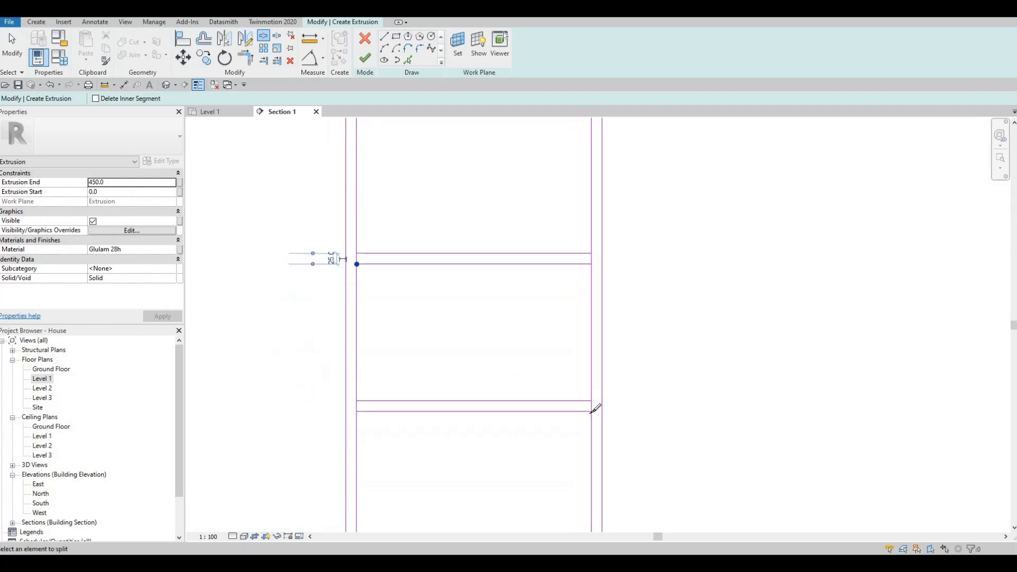
pyautogui.click(357, 411)
pyautogui.moveTo(468, 319); pyautogui.dragTo(467, 318, button='middle')
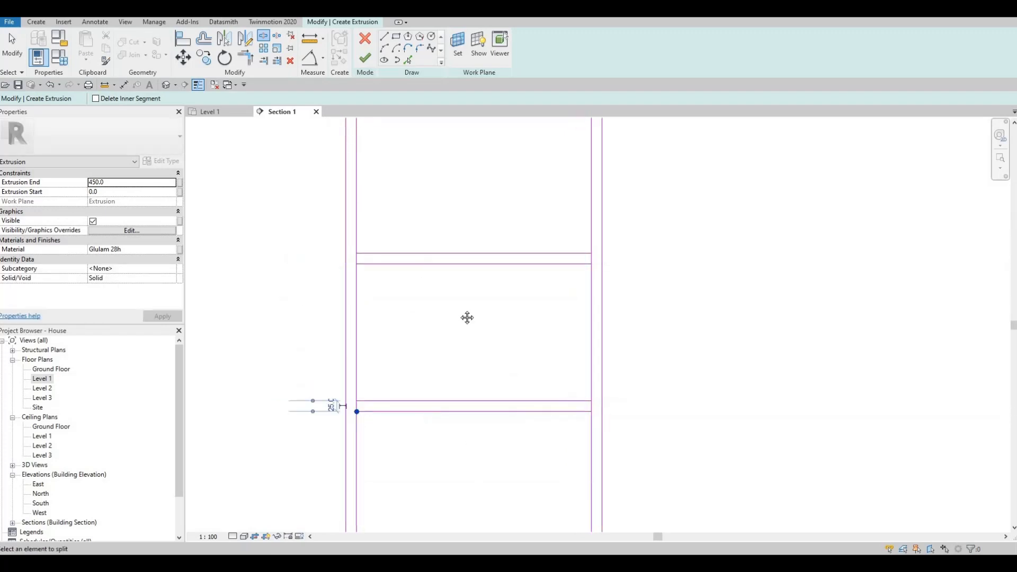
pyautogui.moveTo(577, 422); pyautogui.dragTo(567, 288, button='middle')
pyautogui.click(583, 422)
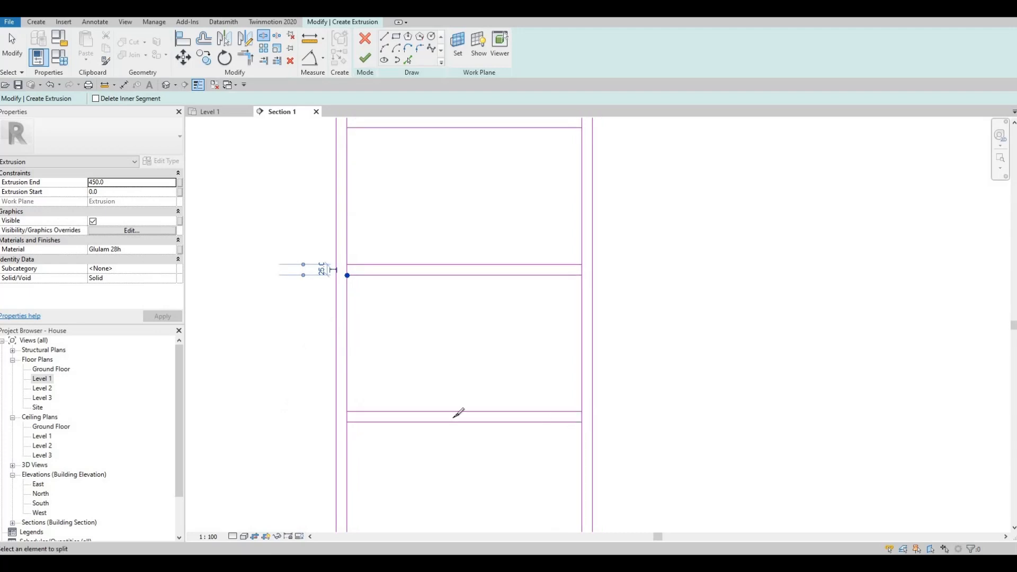
pyautogui.click(347, 423)
pyautogui.scroll(-3, 360, 373)
pyautogui.moveTo(416, 438); pyautogui.dragTo(437, 265, button='middle')
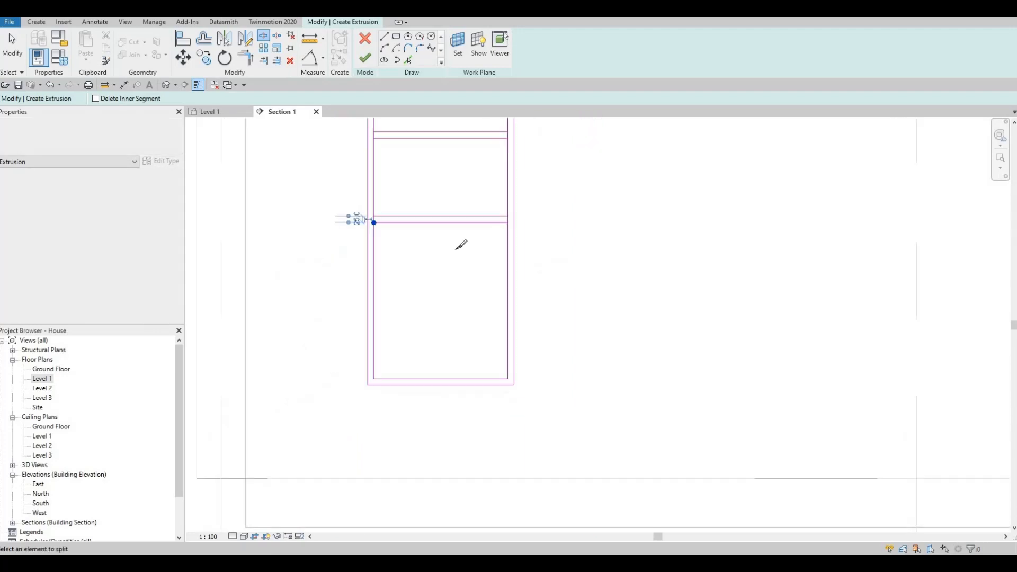
pyautogui.moveTo(461, 120); pyautogui.dragTo(449, 439, button='middle')
pyautogui.scroll(-1, 449, 439)
pyautogui.moveTo(483, 283); pyautogui.dragTo(501, 342, button='middle')
pyautogui.scroll(2, 502, 340)
pyautogui.press('Escape')
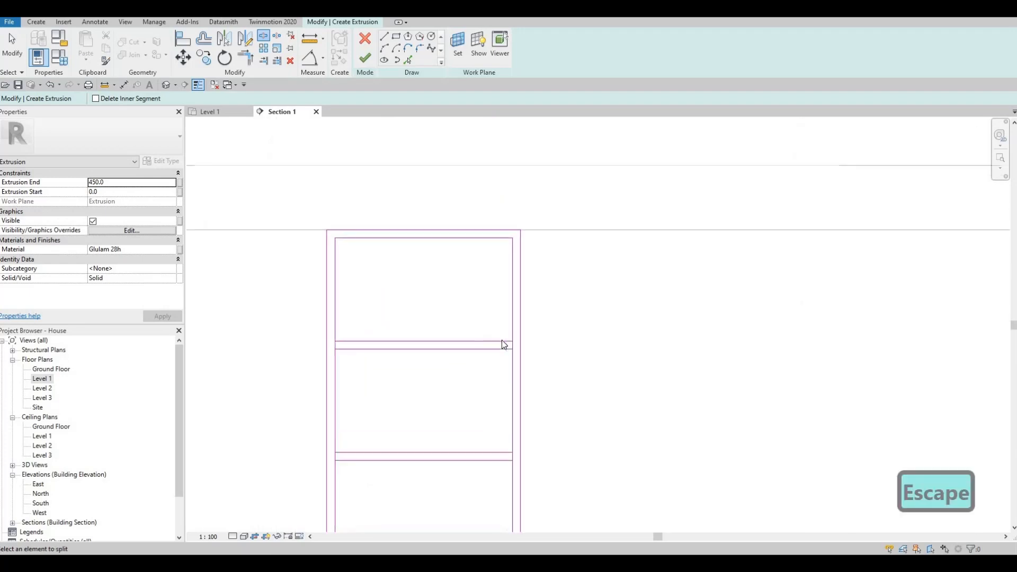
pyautogui.press('Escape')
pyautogui.press('Escape')
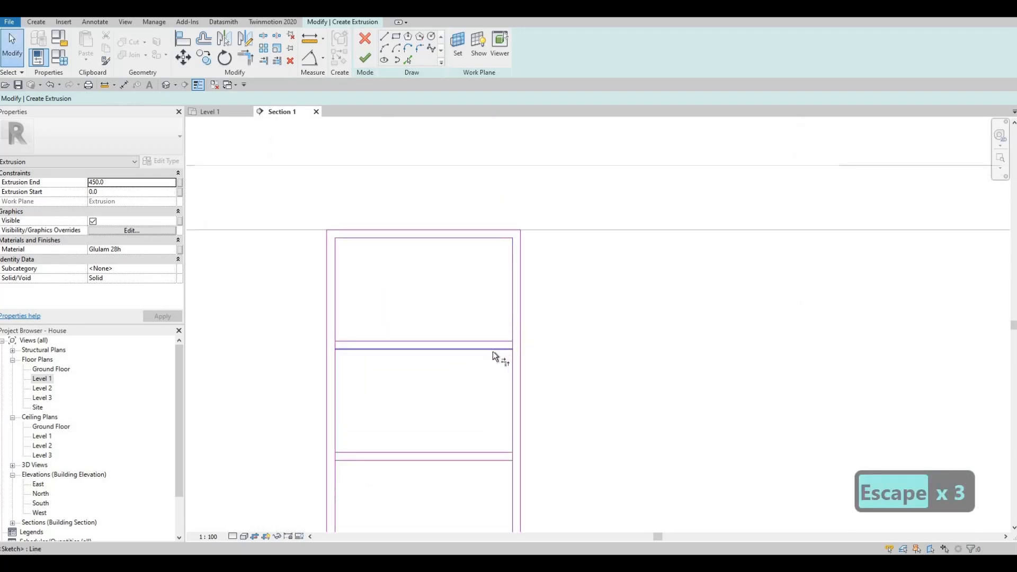
# Trim the inner vertical edges to the upper lines of the first two dividers, closing the top two compartments.
pyautogui.press('t')
pyautogui.press('r')
pyautogui.click(513, 325)
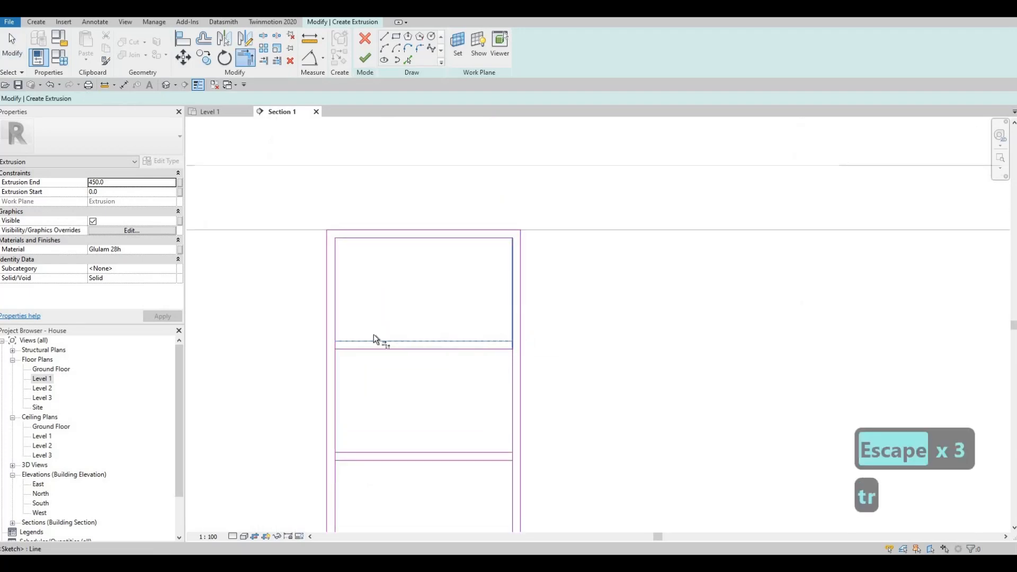
pyautogui.click(349, 341)
pyautogui.click(334, 324)
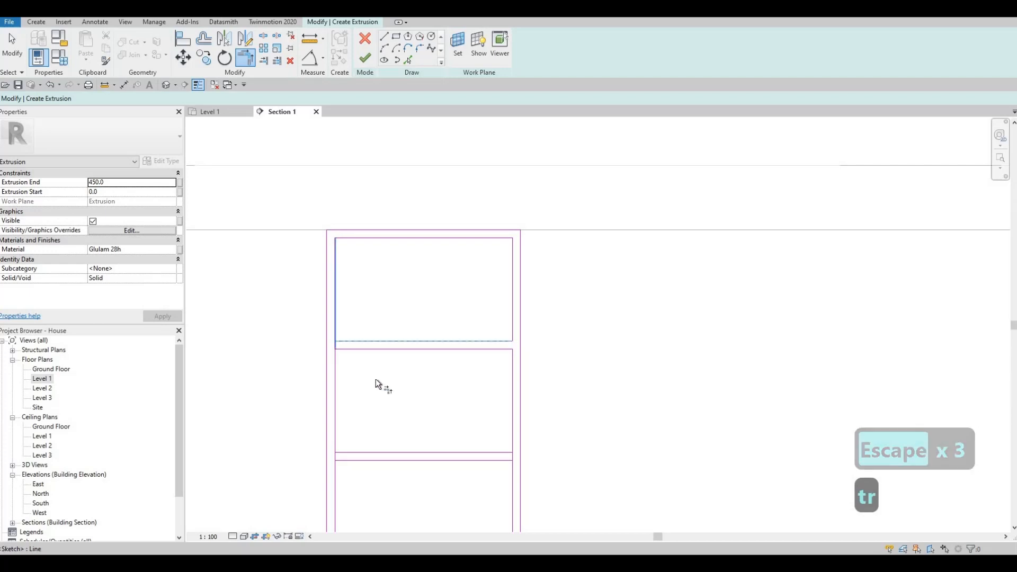
pyautogui.click(488, 453)
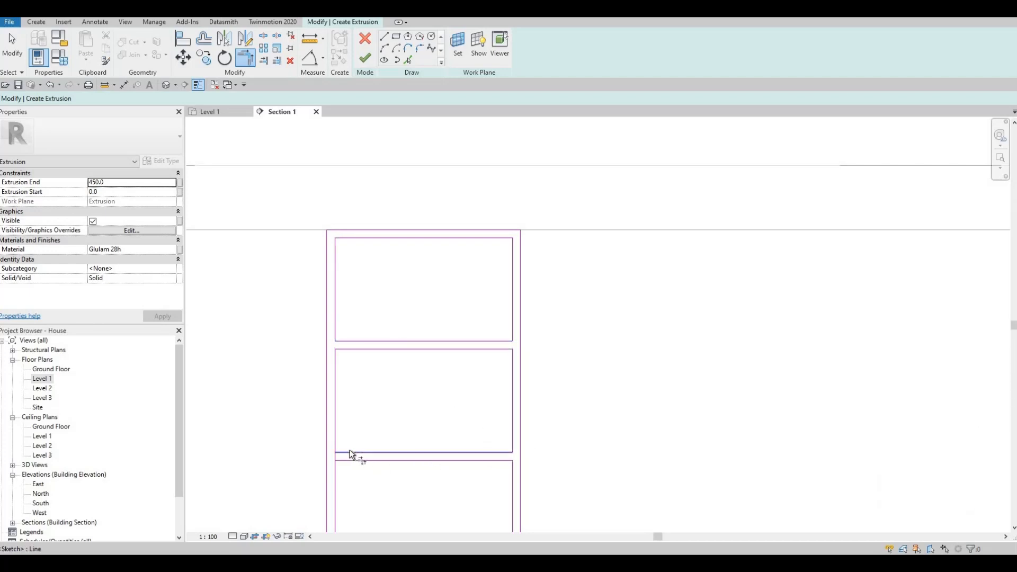
pyautogui.click(337, 437)
# Trim the inner edges at the remaining three dividers so every compartment becomes a separate closed rectangle.
pyautogui.scroll(-3, 513, 376)
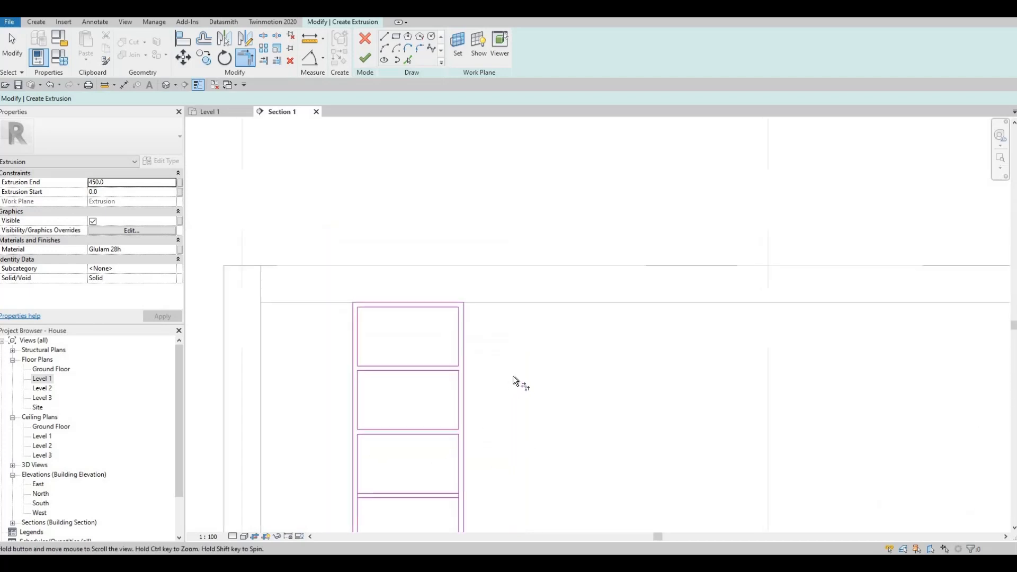
pyautogui.scroll(3, 519, 361)
pyautogui.click(358, 373)
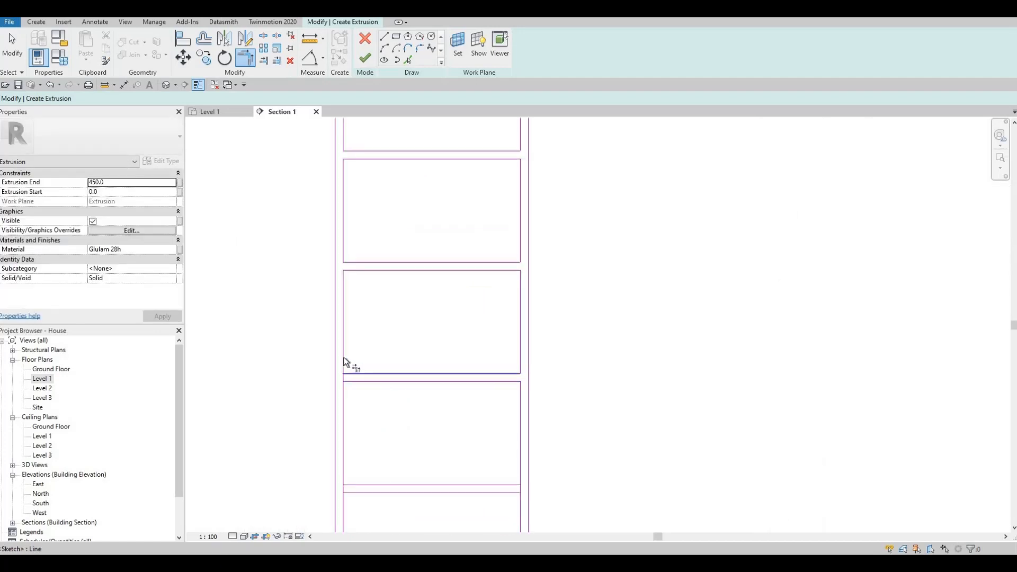
pyautogui.click(343, 360)
pyautogui.scroll(-3, 525, 355)
pyautogui.scroll(3, 529, 364)
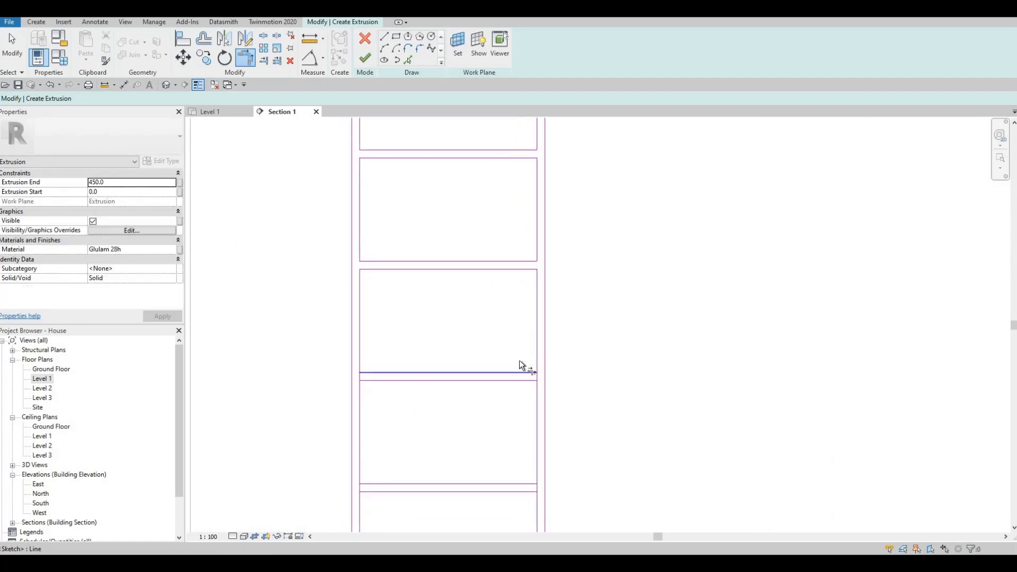
pyautogui.click(380, 373)
pyautogui.click(358, 357)
pyautogui.scroll(-3, 485, 342)
pyautogui.scroll(3, 489, 364)
pyautogui.click(488, 364)
pyautogui.click(520, 344)
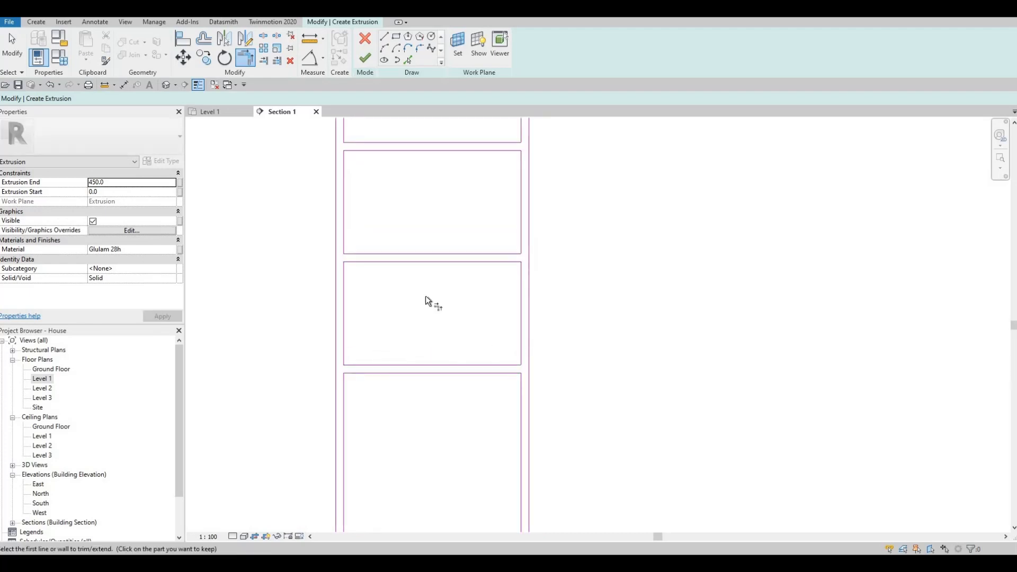
pyautogui.scroll(-3, 413, 324)
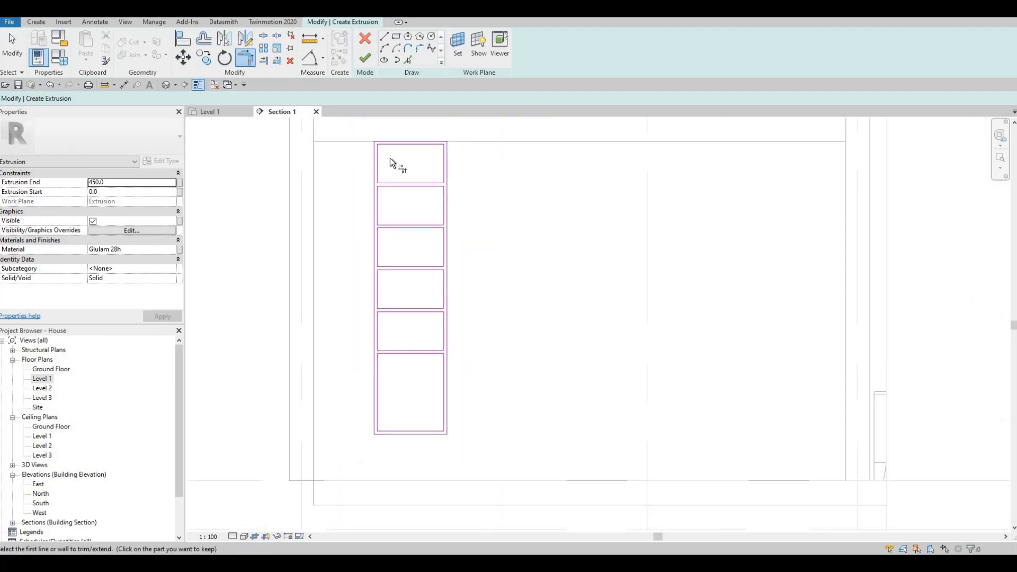
# Finish the 450 mm deep extrusion of the framed unit and check its placement in the Level 1 plan.
pyautogui.click(365, 58)
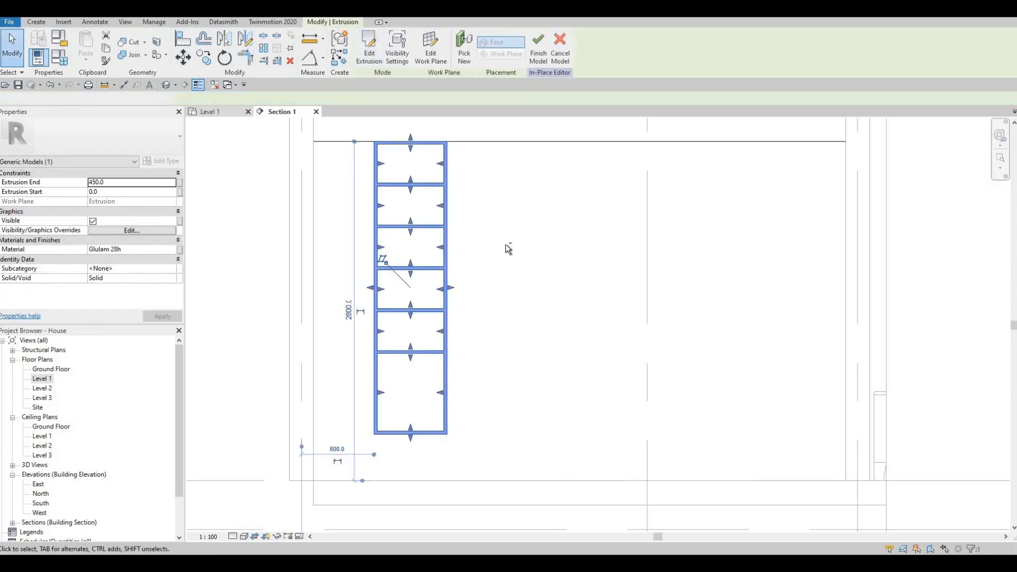
pyautogui.hotkey('ctrl', 'Tab')
pyautogui.press('Escape')
pyautogui.scroll(4, 583, 218)
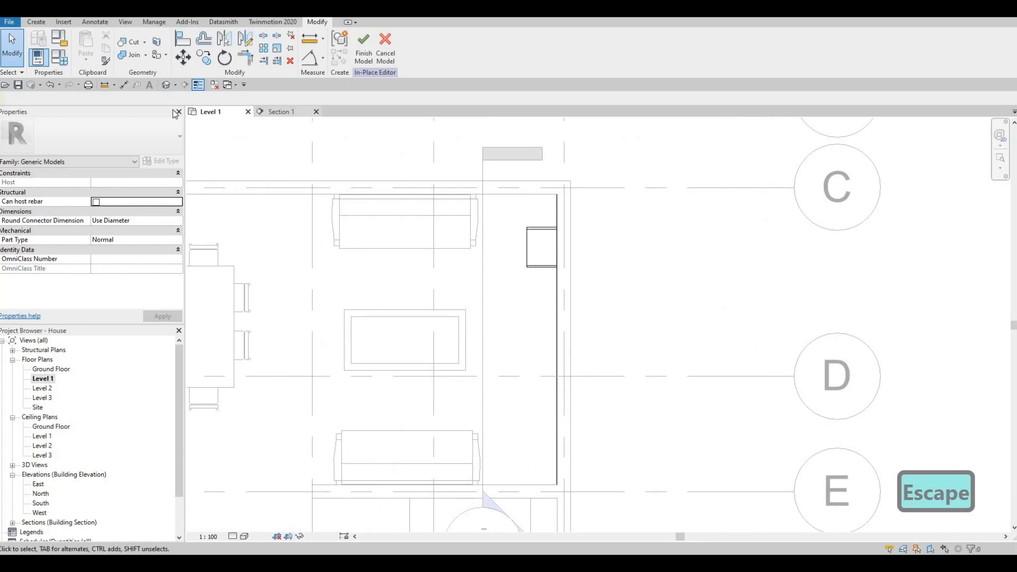
# Start another extrusion in Section 1 on the wall panel's plane and sketch a rectangle about 2366 mm tall between the frame's opposite inner corners.
pyautogui.click(272, 111)
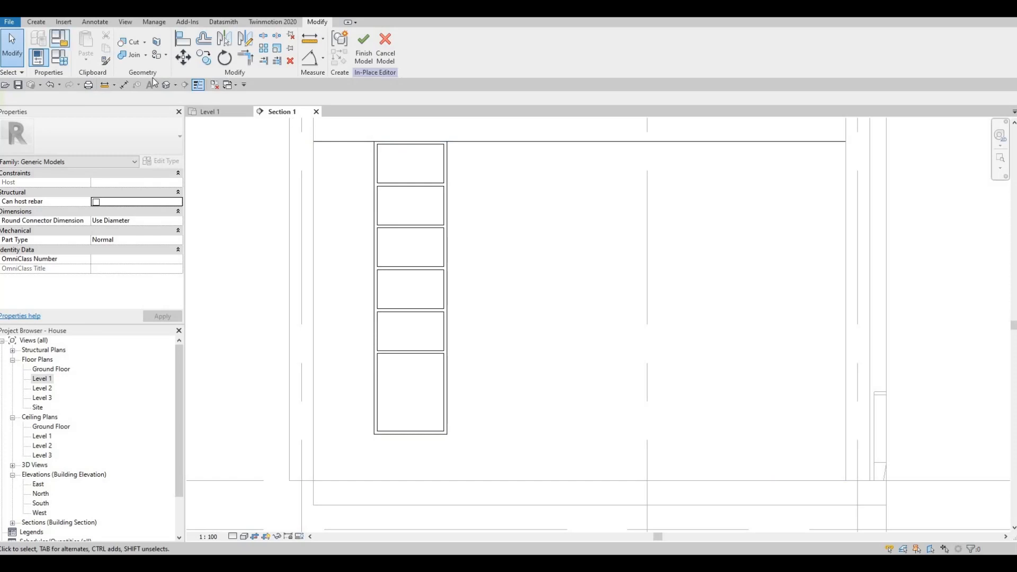
pyautogui.click(36, 21)
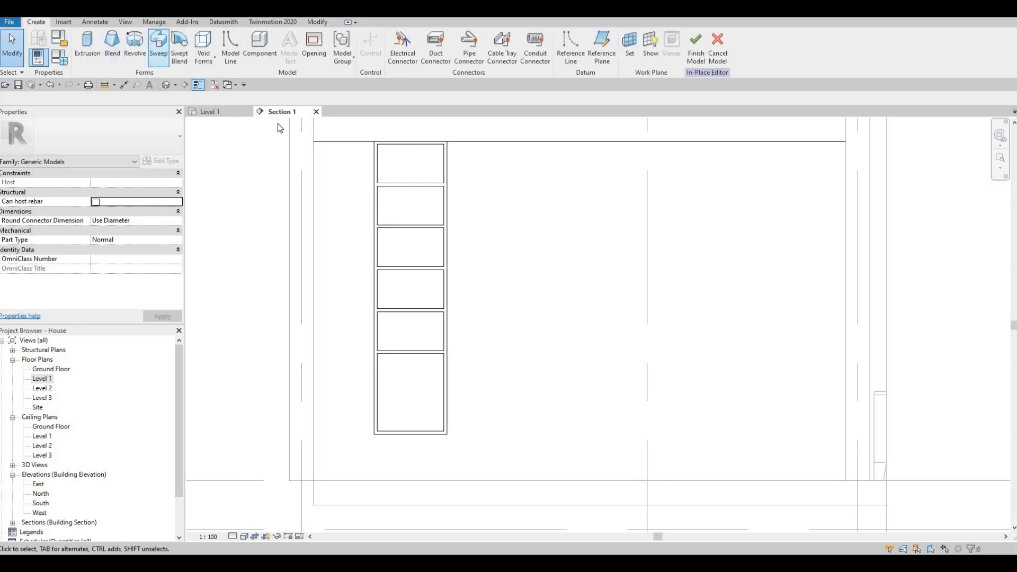
pyautogui.click(94, 55)
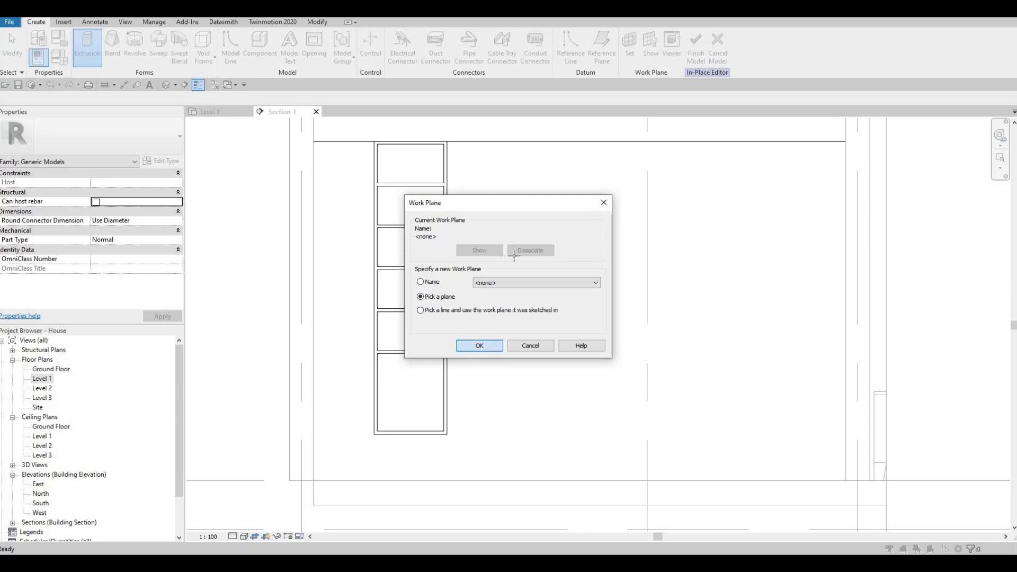
pyautogui.press('Return')
pyautogui.click(515, 260)
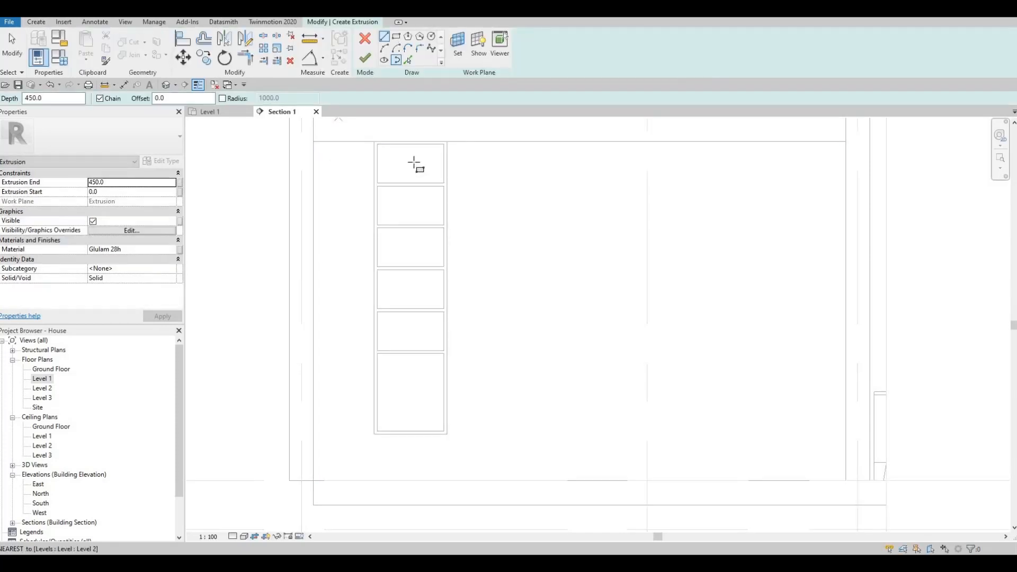
pyautogui.click(377, 144)
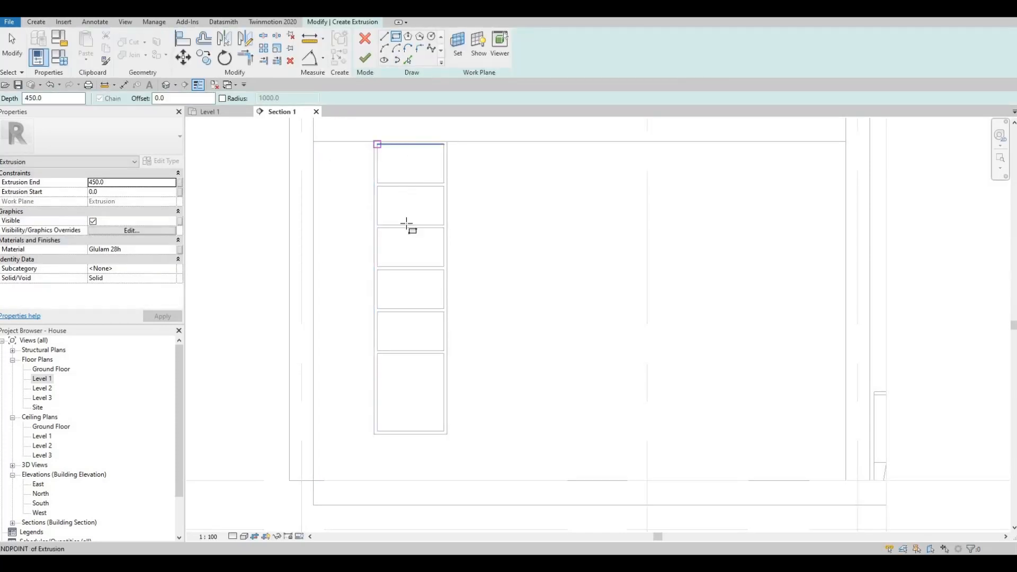
pyautogui.click(444, 431)
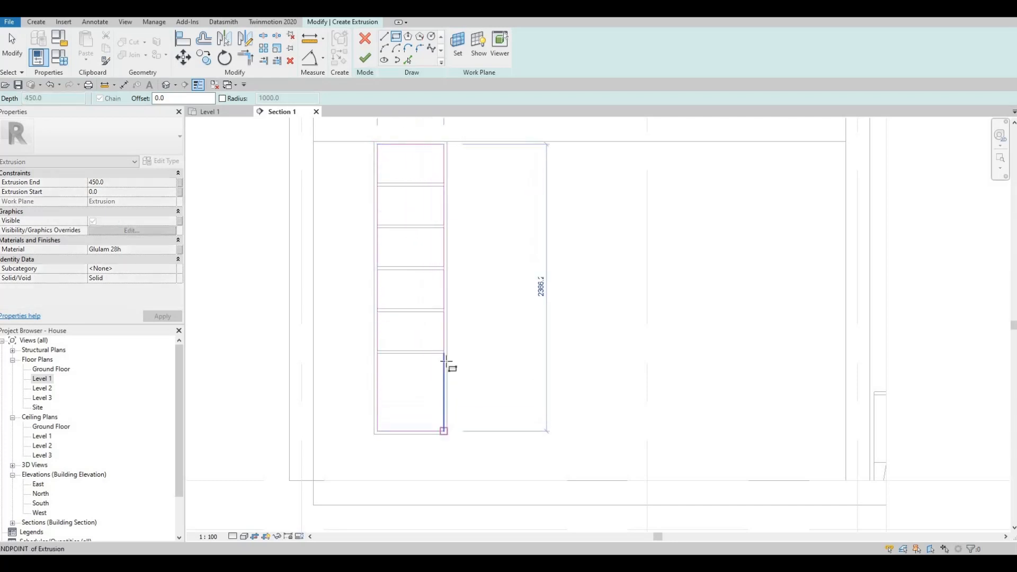
# Set the extrusion end of the panel sketched inside the shelving frame to 10 mm and finish the extrusion.
pyautogui.press('Escape')
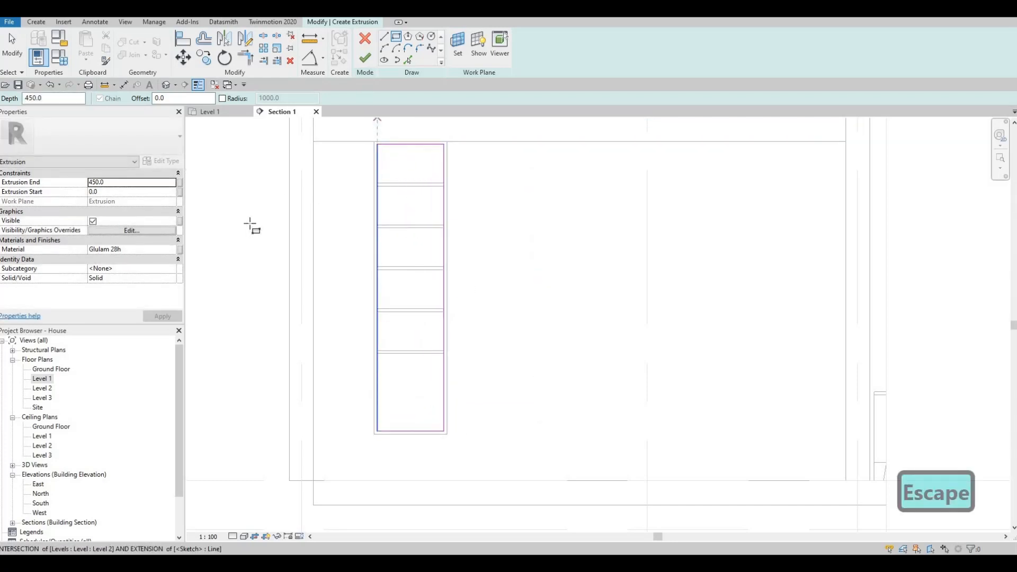
pyautogui.click(126, 182)
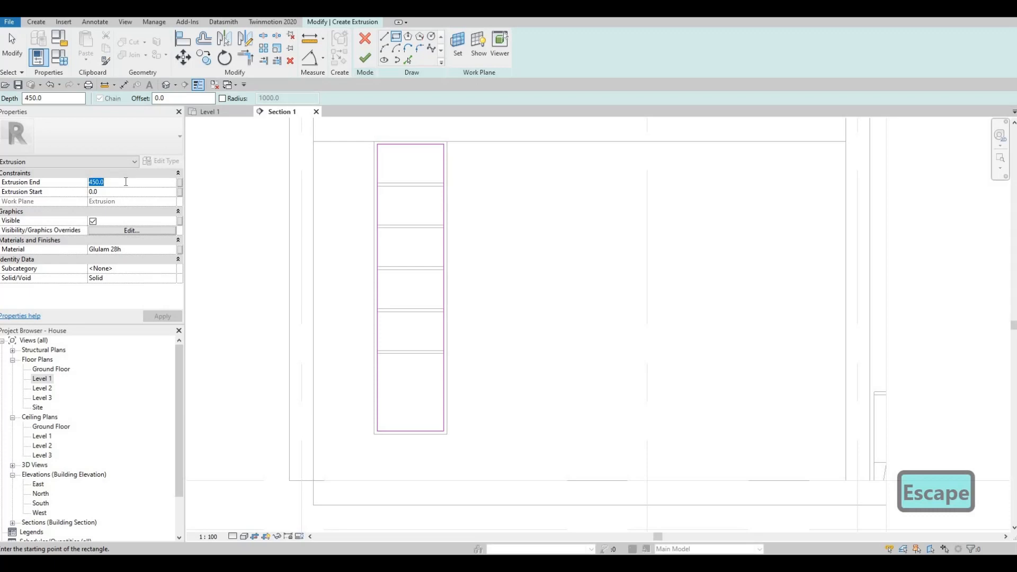
pyautogui.write('10')
pyautogui.click(162, 317)
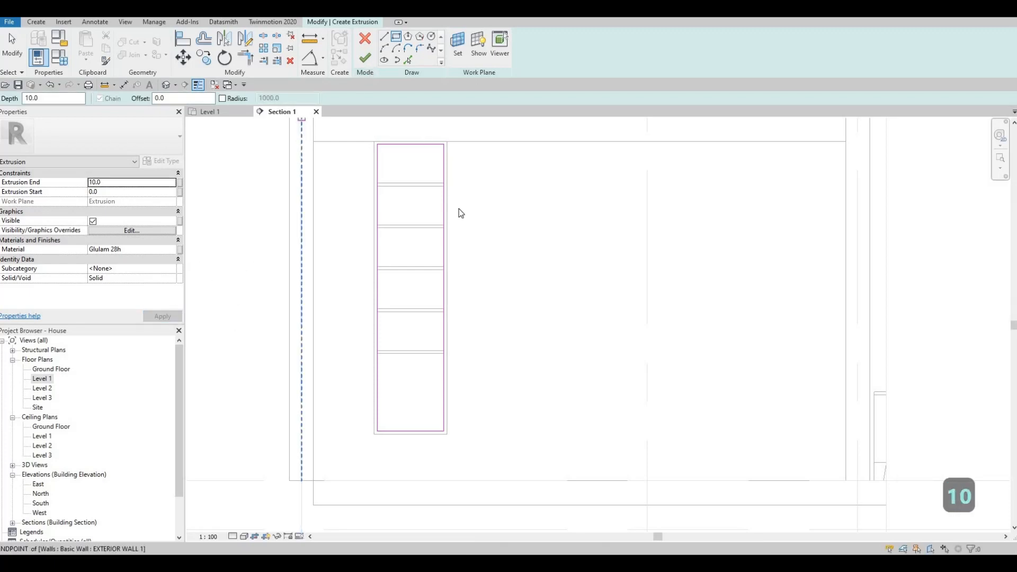
pyautogui.press('Escape')
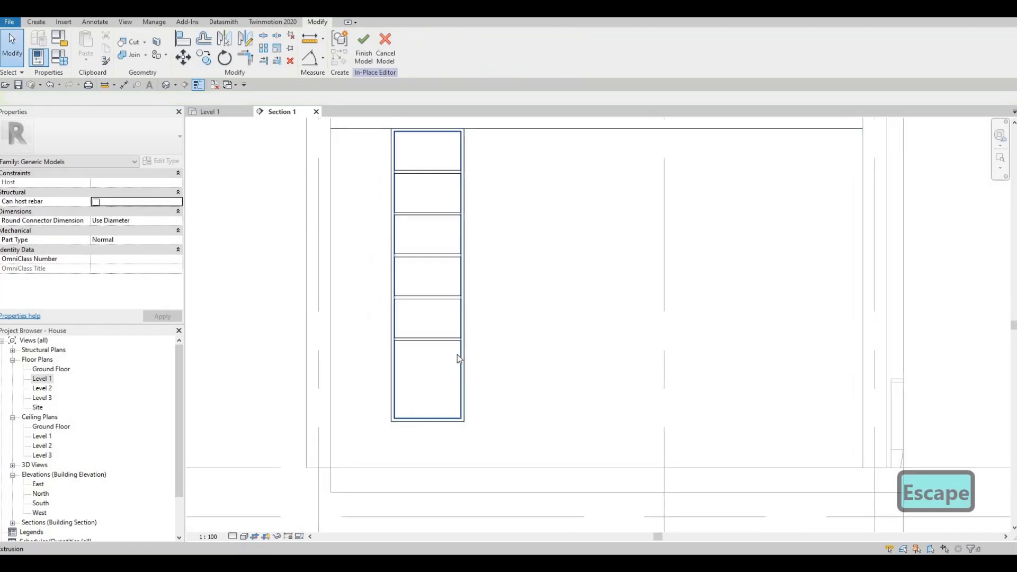
# Start another extrusion on the wall panel's plane and sketch a rectangle along the floor below the shelving unit, from wall to wall.
pyautogui.moveTo(440, 350); pyautogui.dragTo(446, 324, button='middle')
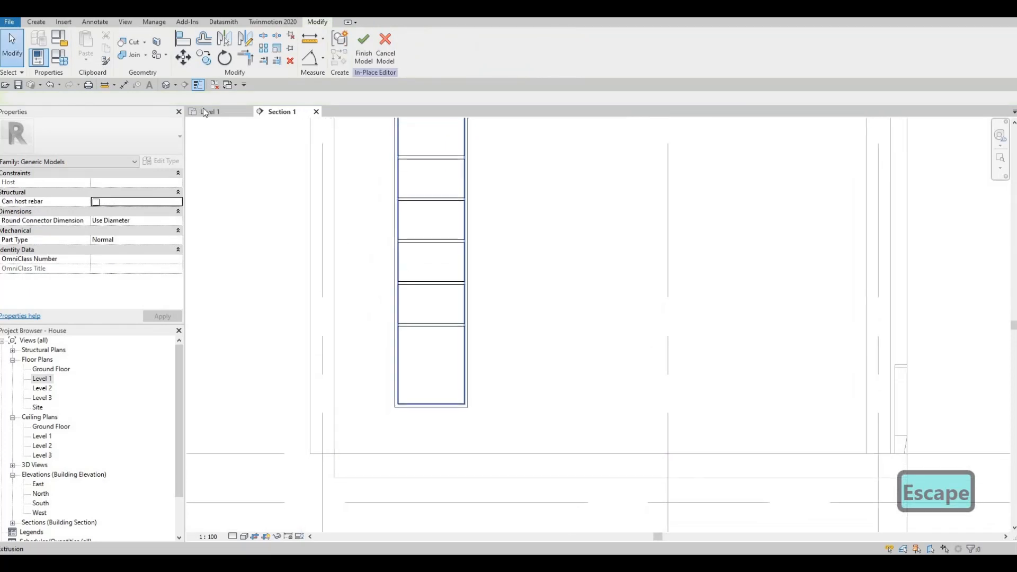
pyautogui.click(36, 22)
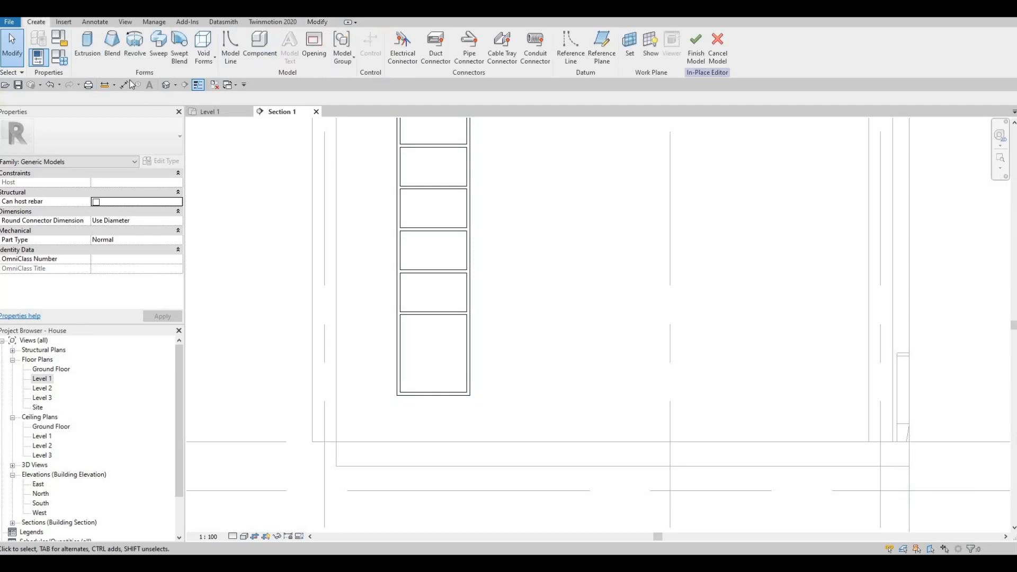
pyautogui.click(85, 60)
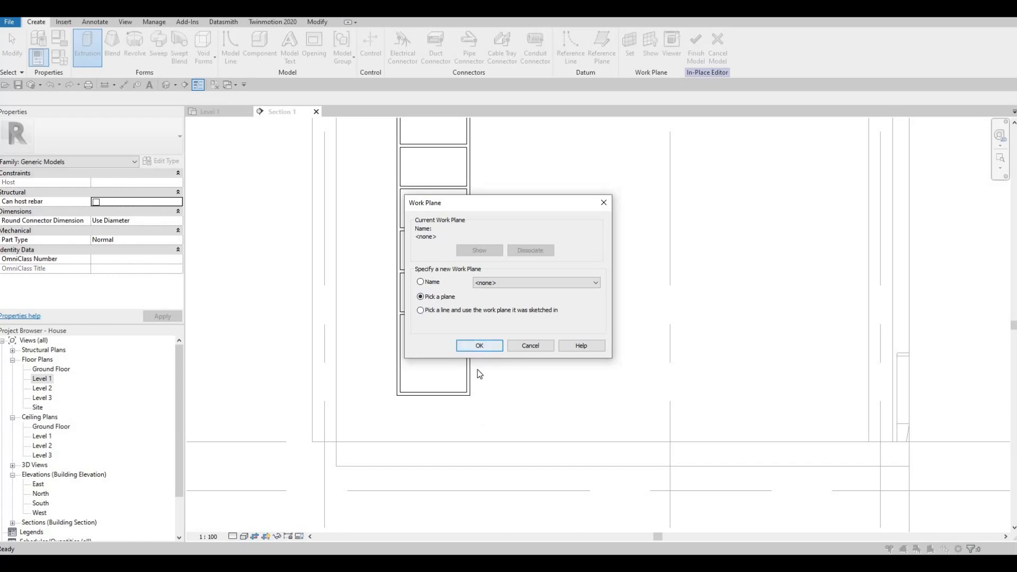
pyautogui.click(471, 346)
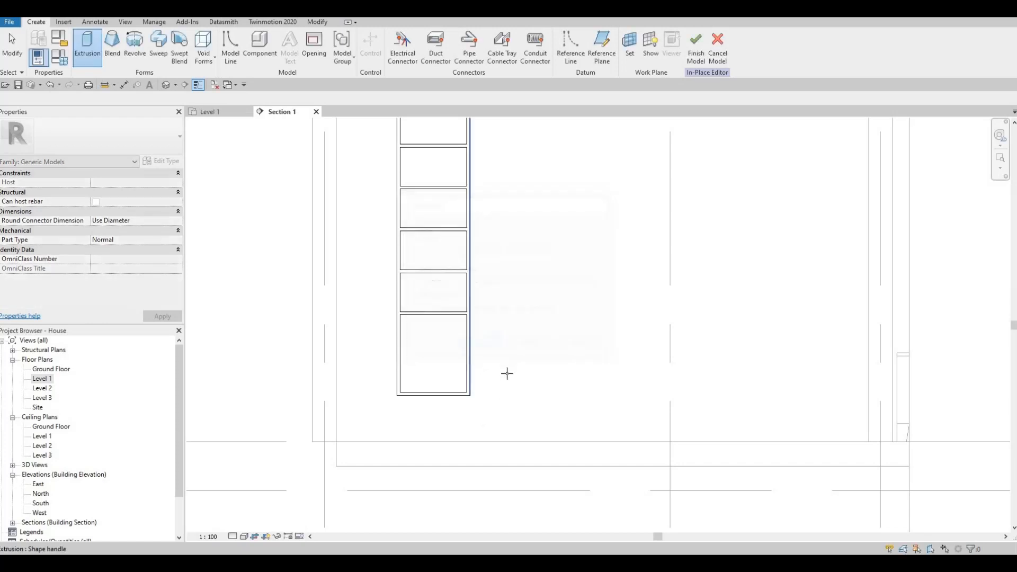
pyautogui.click(335, 151)
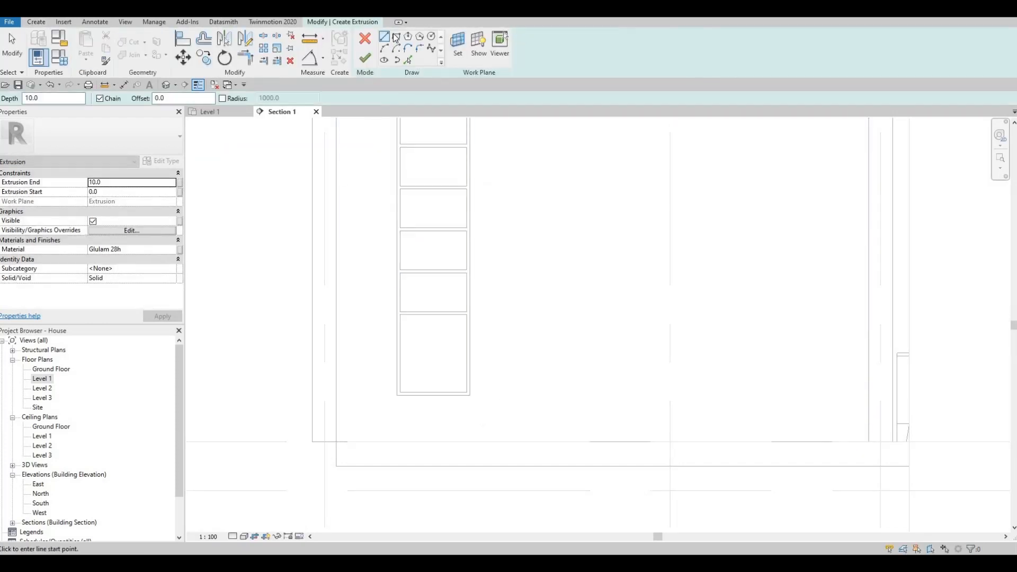
pyautogui.click(338, 441)
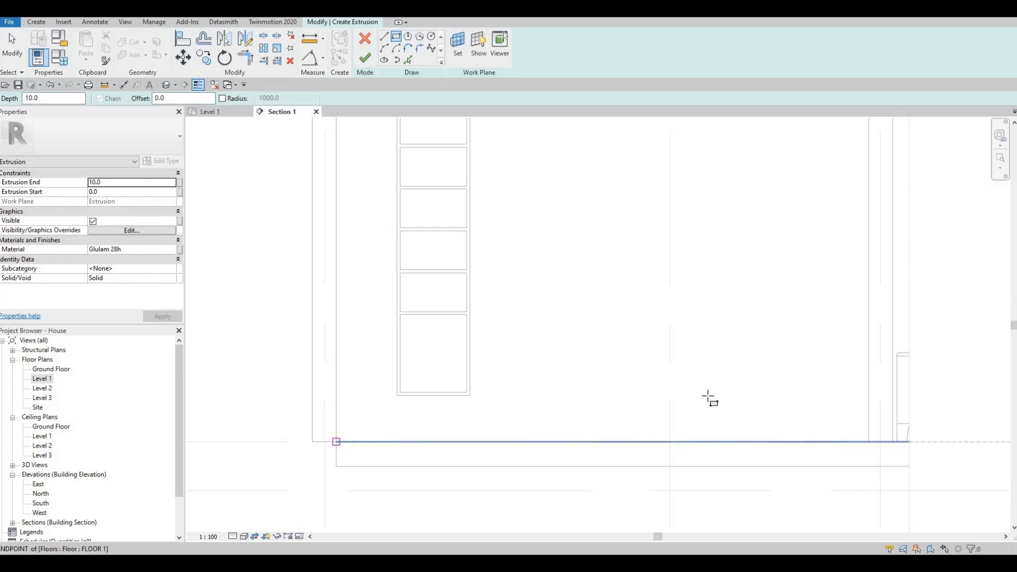
pyautogui.click(866, 398)
pyautogui.press('Escape')
pyautogui.press('Escape')
pyautogui.press('Escape')
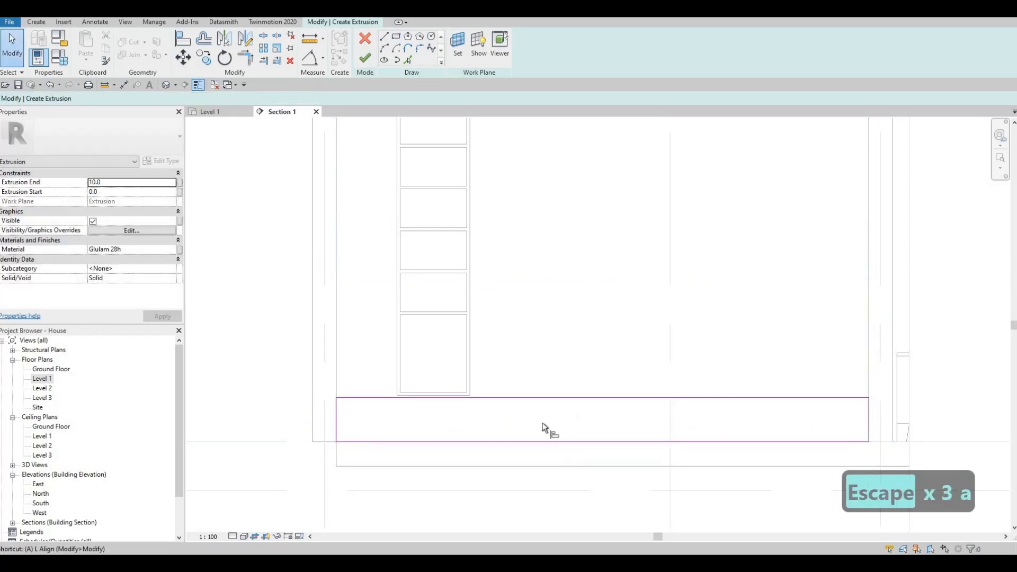
# Align the upper edge of the floor rectangle with the underside of the shelving unit.
pyautogui.press('l')
pyautogui.scroll(2, 418, 396)
pyautogui.click(414, 391)
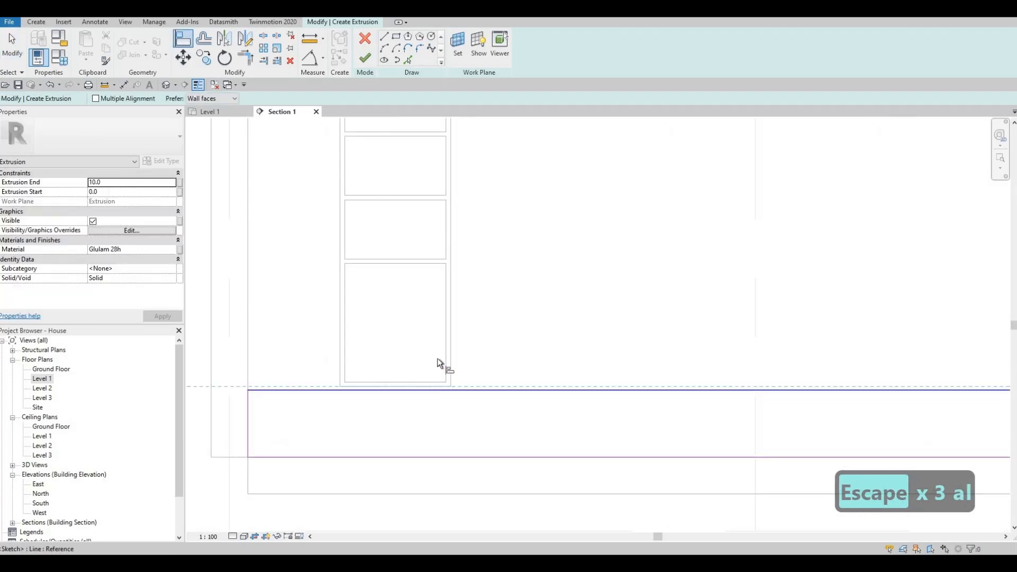
pyautogui.scroll(-2, 451, 381)
pyautogui.press('Escape')
pyautogui.press('Escape')
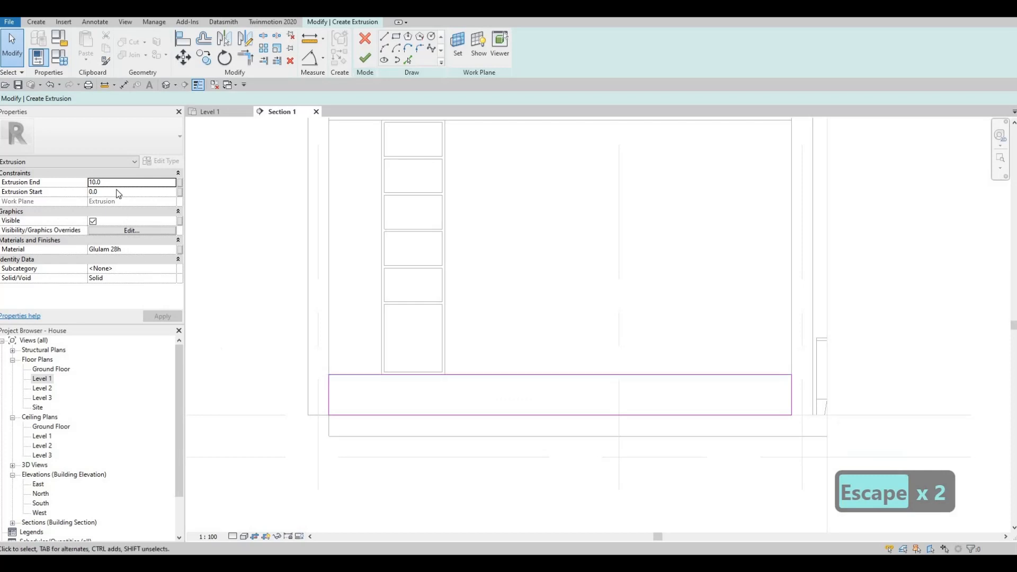
# Assign the Spruce material from the AEC Materials Wood library to the extrusion below the shelving unit.
pyautogui.write('450')
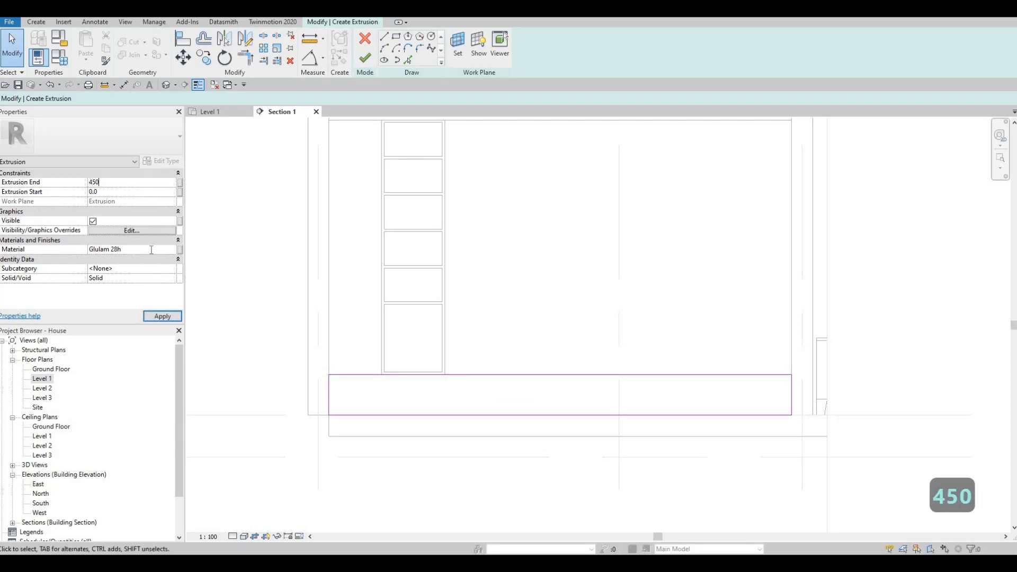
pyautogui.press('Escape')
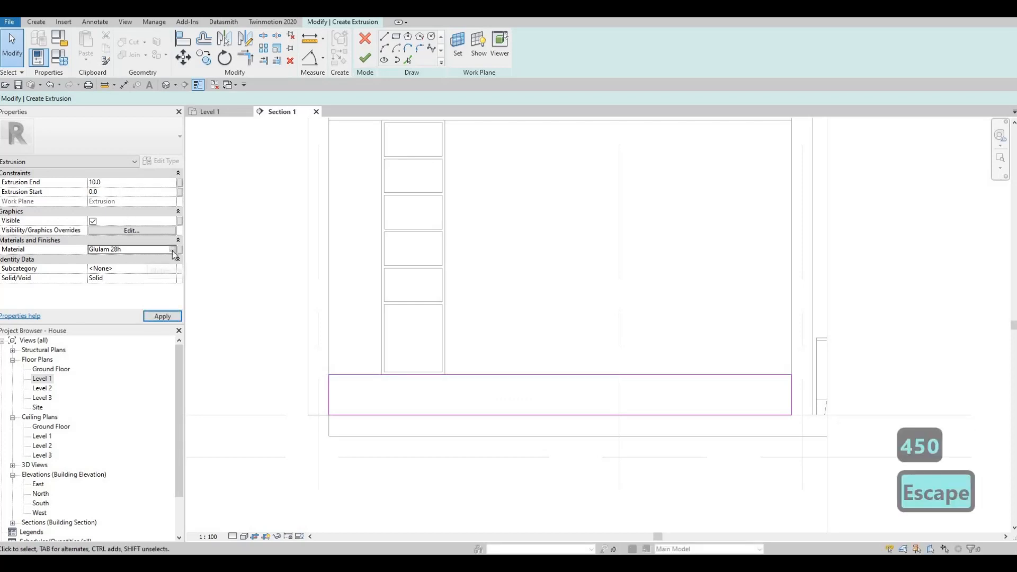
pyautogui.click(173, 250)
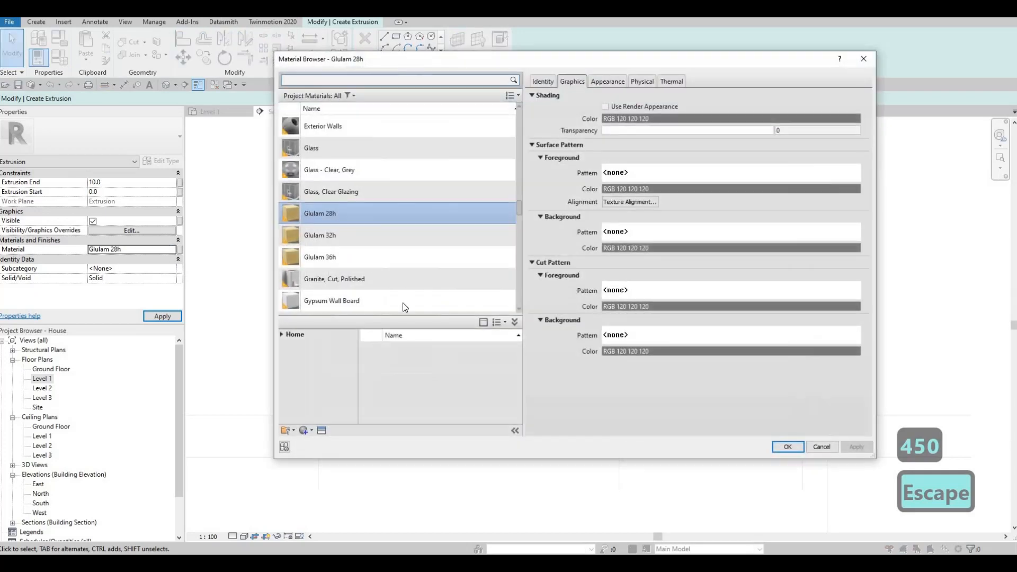
pyautogui.click(288, 355)
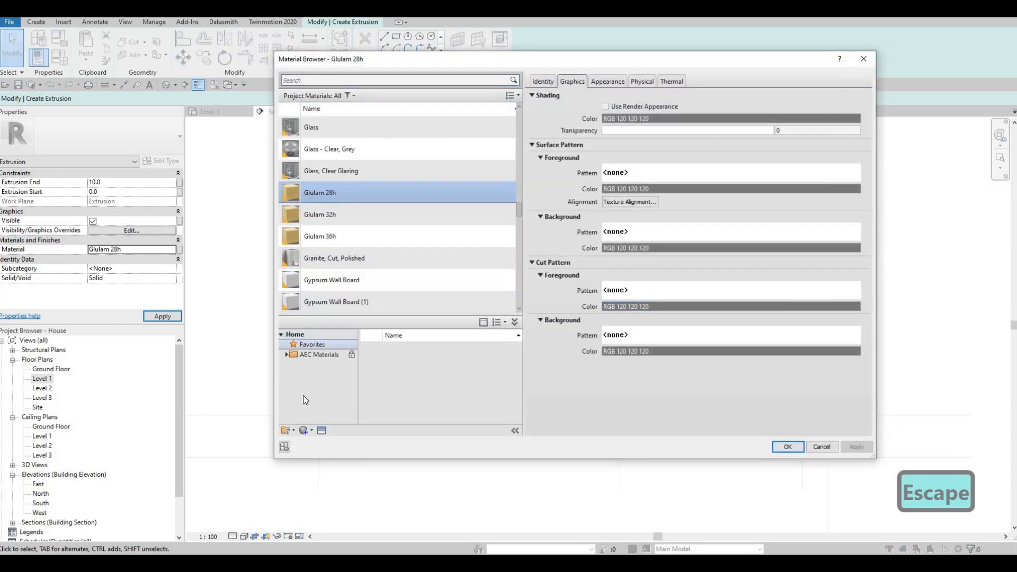
pyautogui.scroll(-5, 316, 403)
pyautogui.click(313, 415)
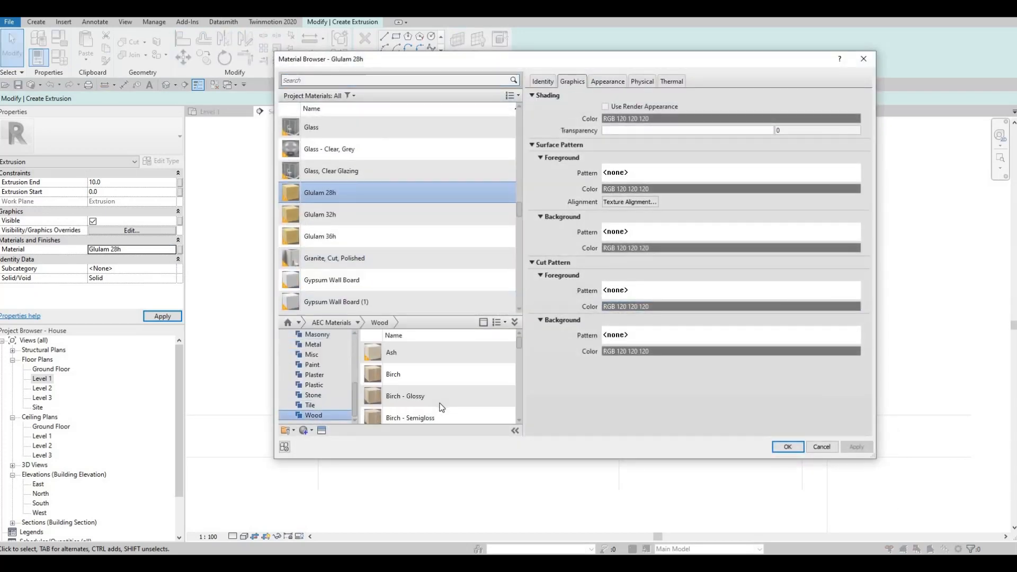
pyautogui.scroll(-6, 438, 392)
pyautogui.scroll(-3, 438, 407)
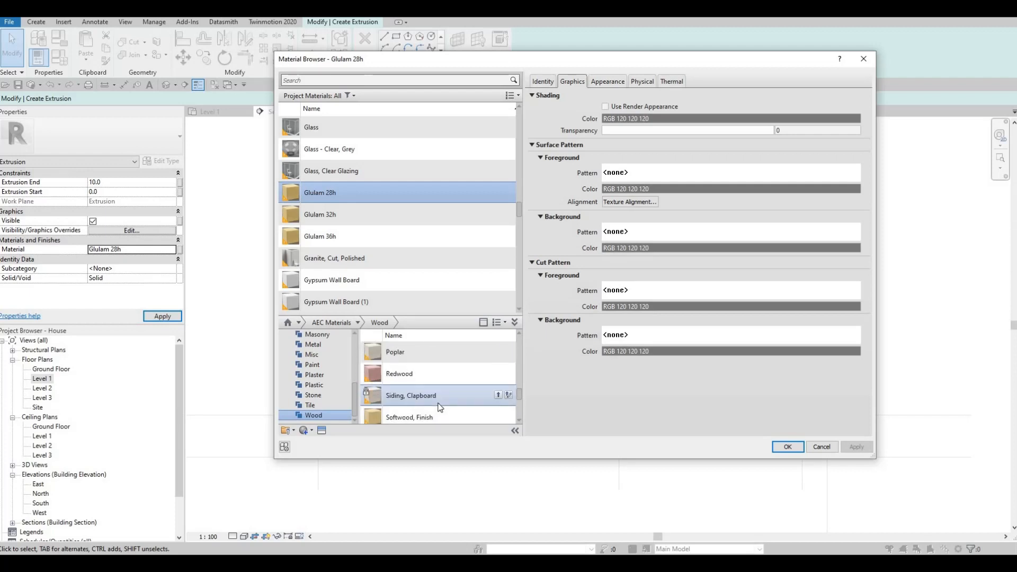
pyautogui.scroll(-3, 450, 397)
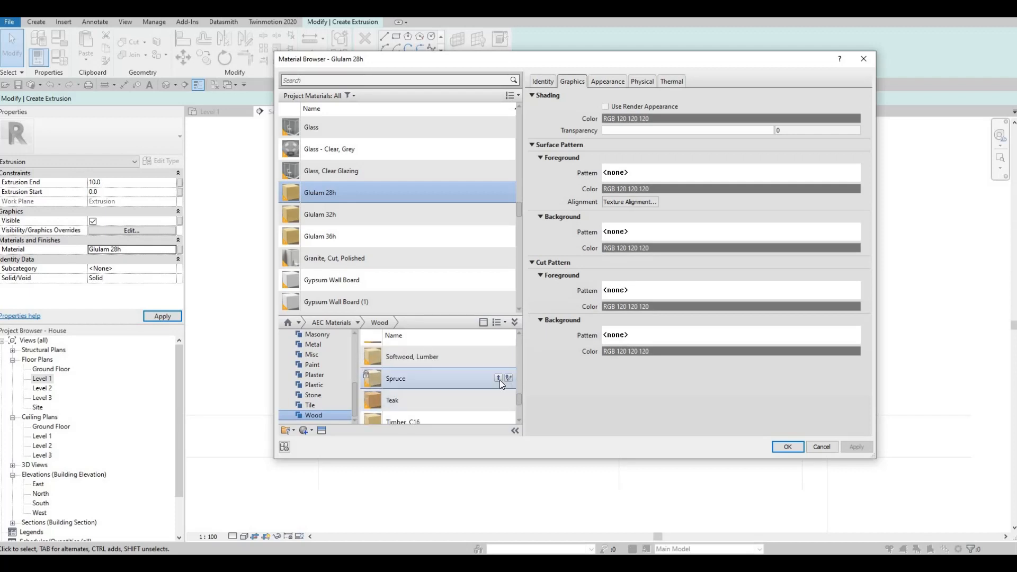
pyautogui.click(800, 447)
pyautogui.press('Escape')
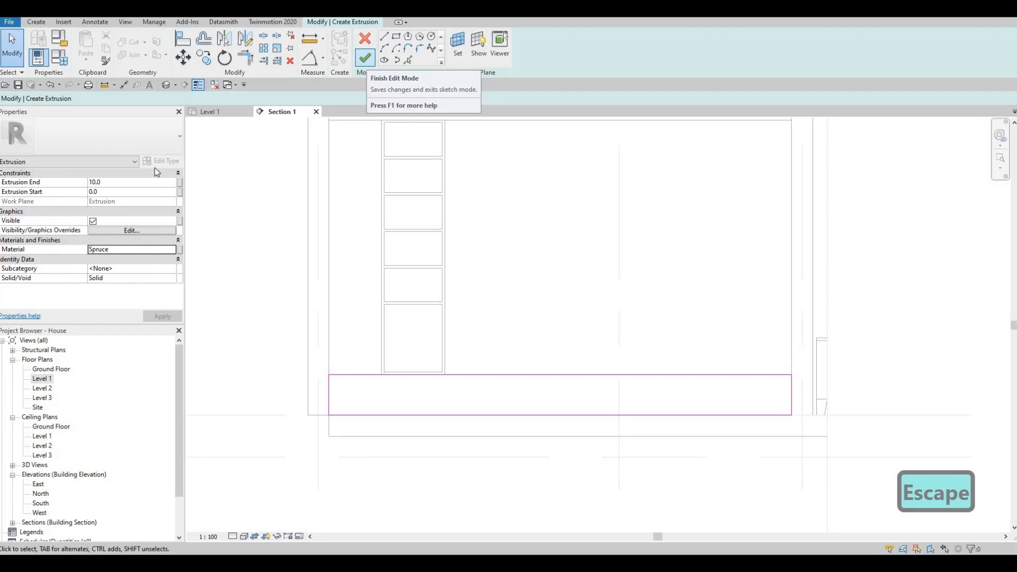
# Set the Spruce base's extrusion end to 450 mm and finish the extrusion.
pyautogui.click(118, 185)
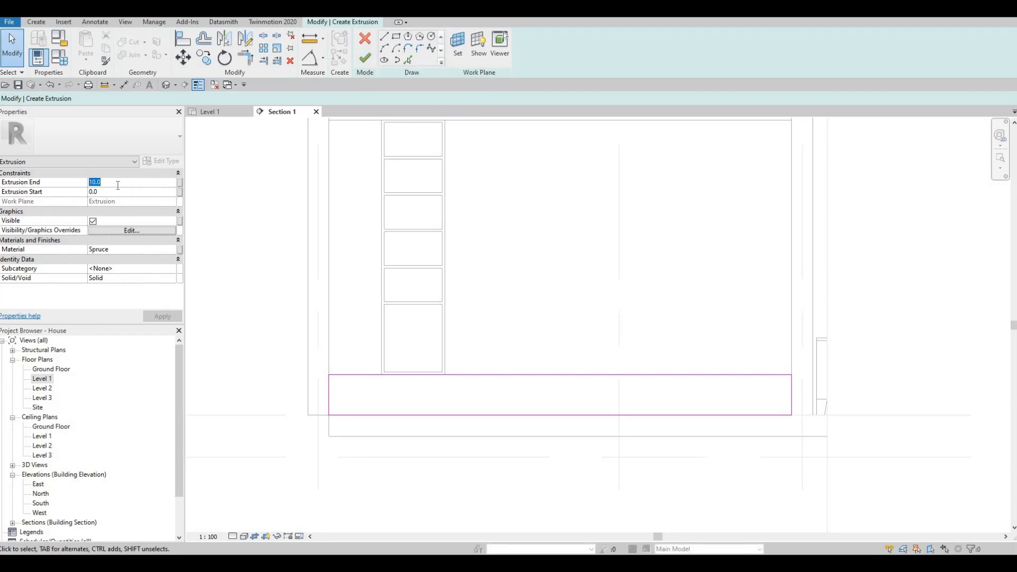
pyautogui.write('450')
pyautogui.click(163, 315)
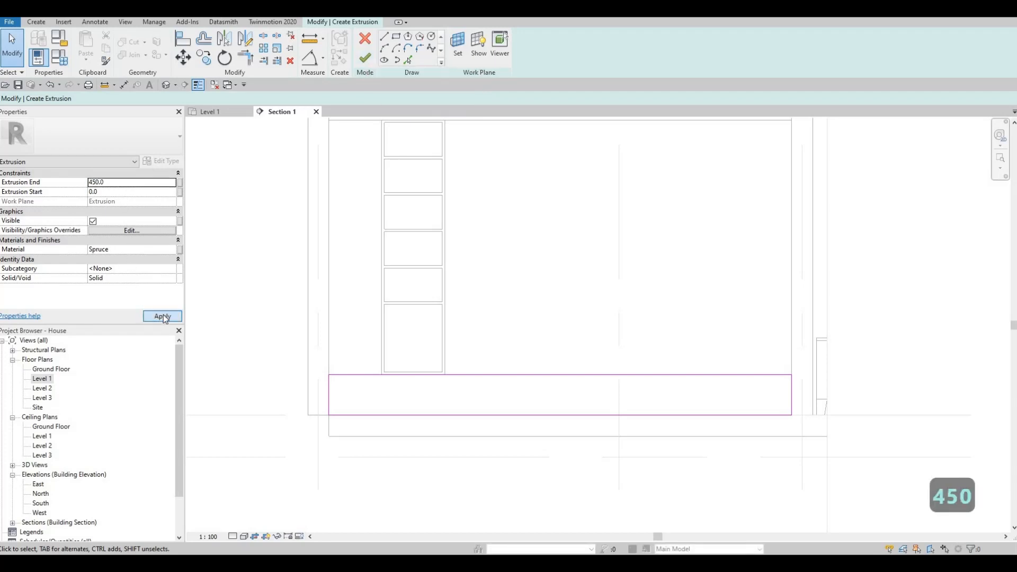
pyautogui.click(365, 58)
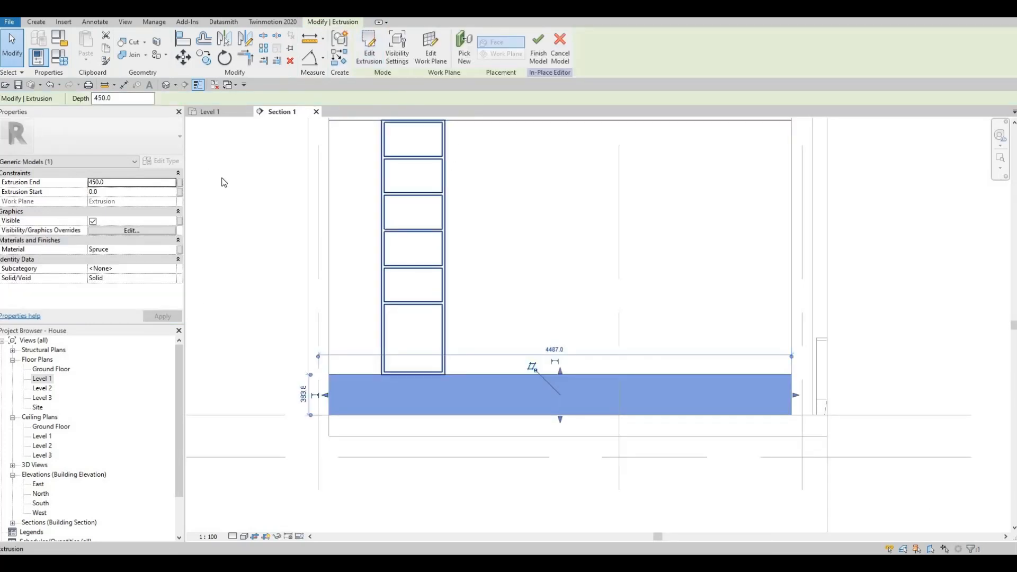
pyautogui.press('Escape')
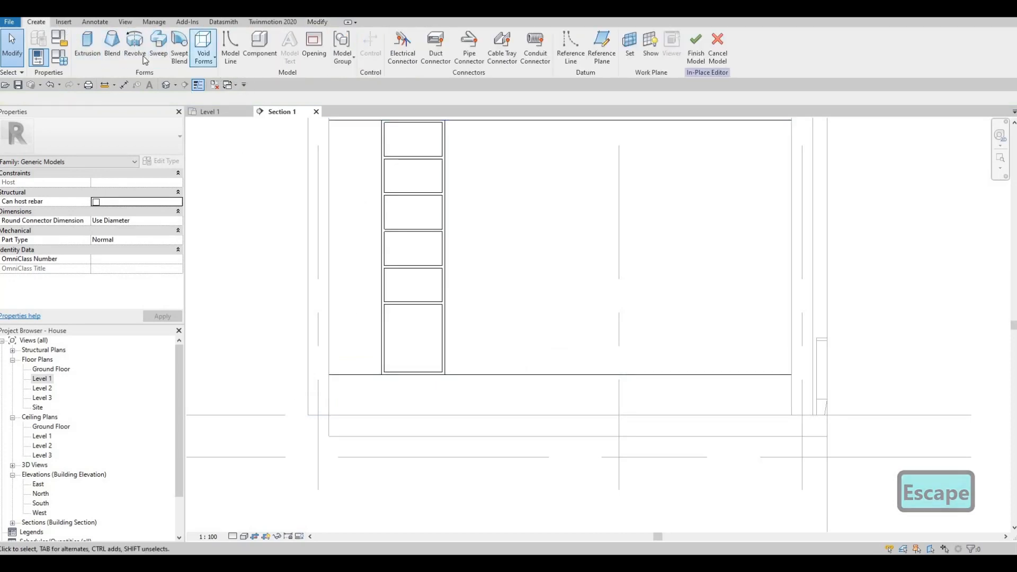
# Start a new extrusion on the front face of the Spruce base with an extrusion end of 10 mm.
pyautogui.click(85, 51)
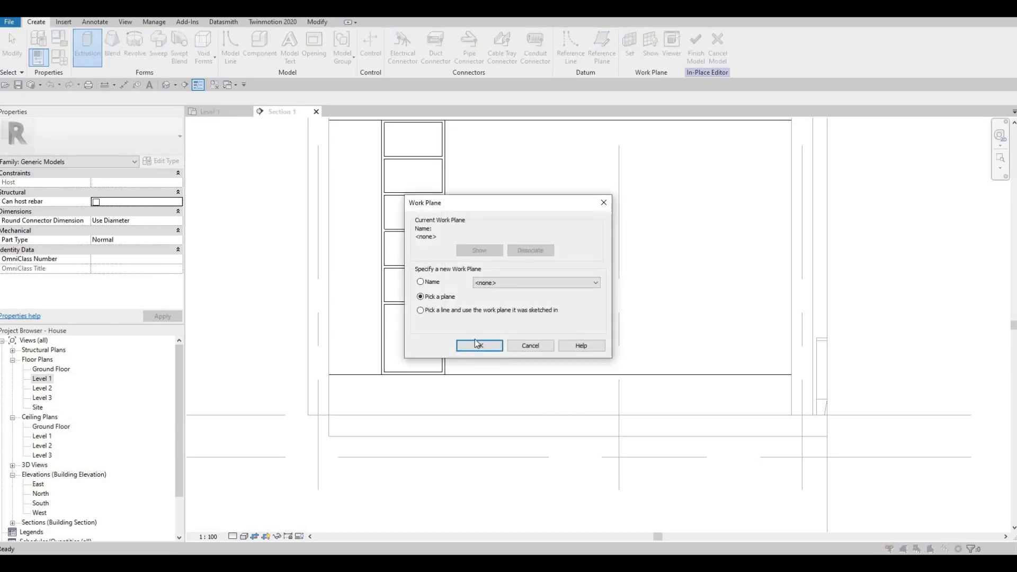
pyautogui.press('Return')
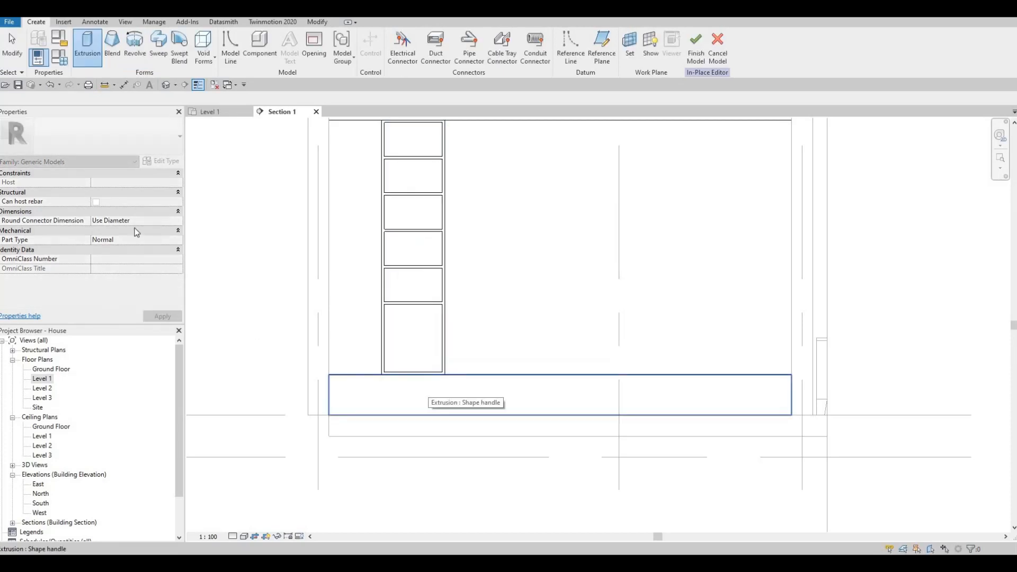
pyautogui.click(427, 395)
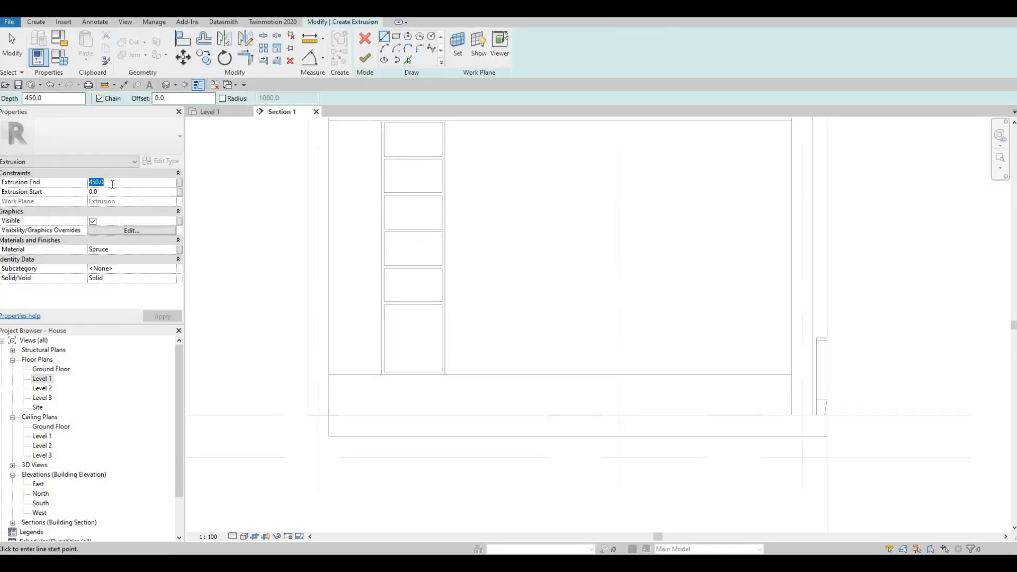
pyautogui.write('10')
pyautogui.press('Return')
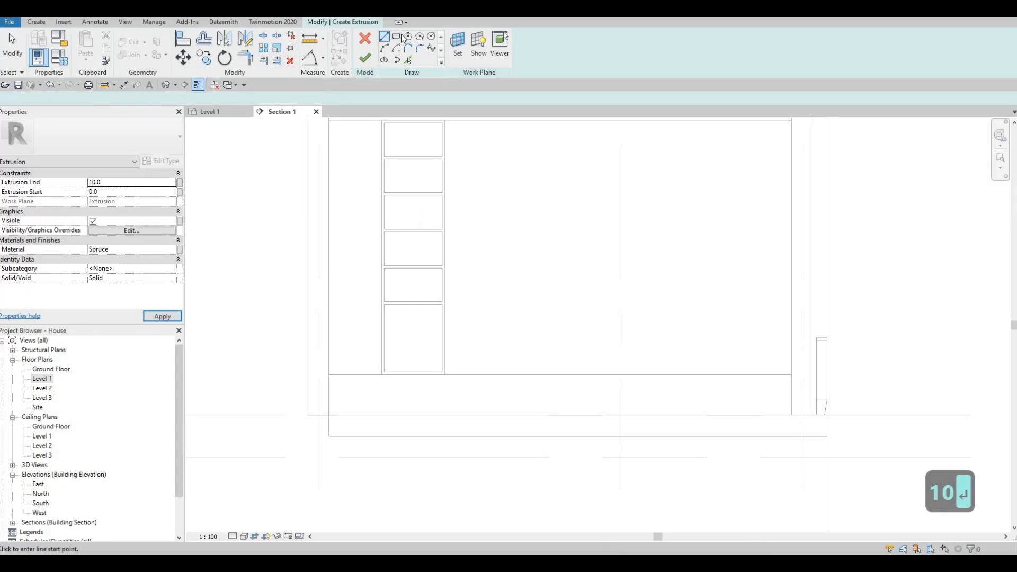
pyautogui.scroll(2, 327, 386)
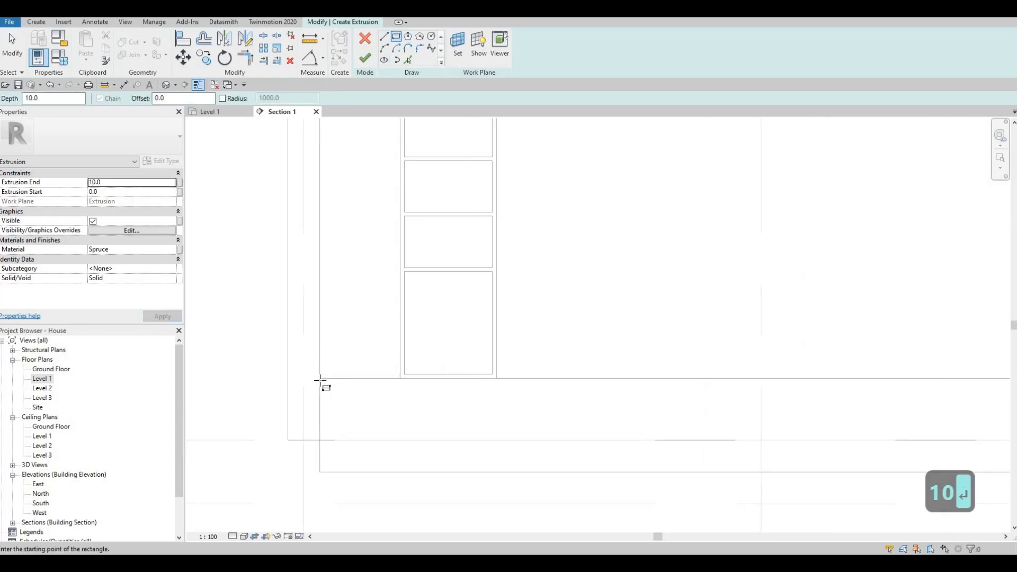
pyautogui.click(320, 379)
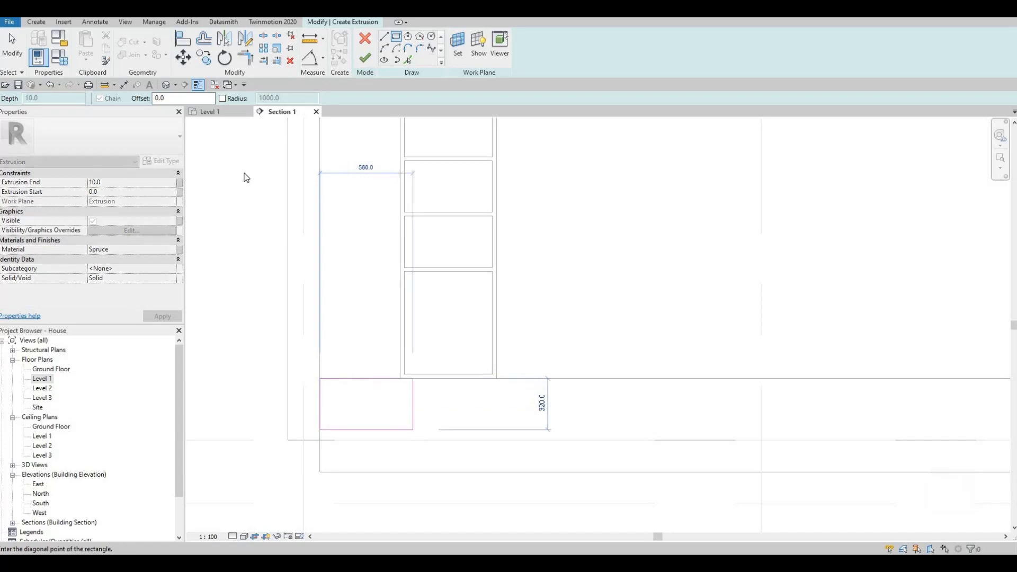
pyautogui.press('Escape')
# Sketch a rectangle about 999 by 364 mm with a 10 mm inward offset, from the base's upper corner down to the Level 1 line.
pyautogui.doubleClick(170, 98)
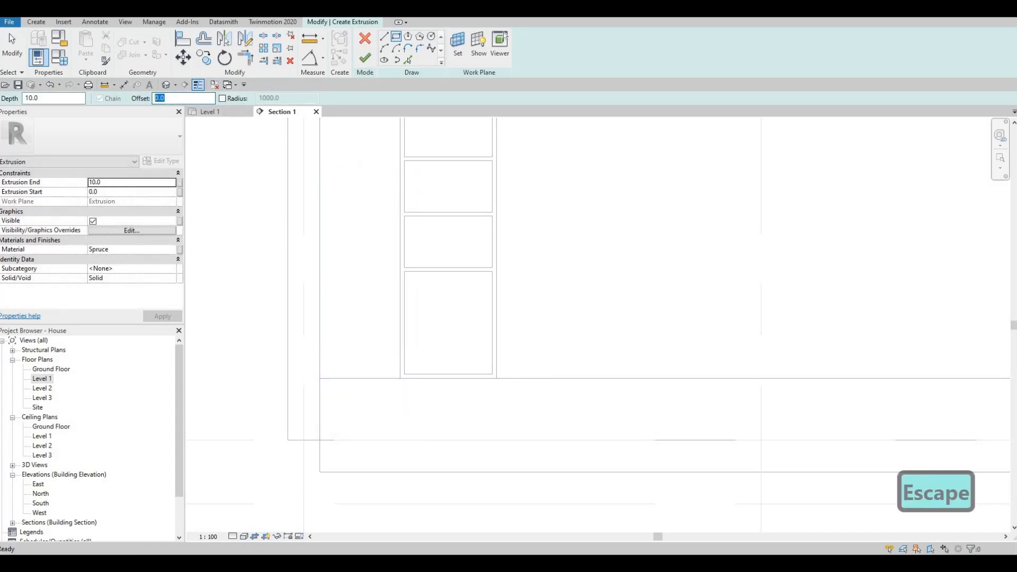
pyautogui.write('10')
pyautogui.press('Return')
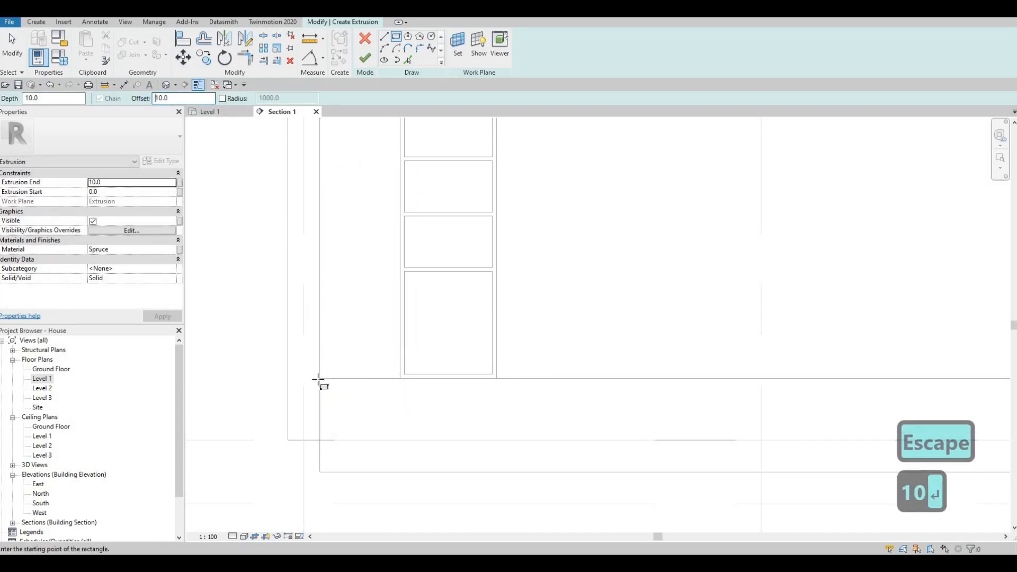
pyautogui.click(417, 448)
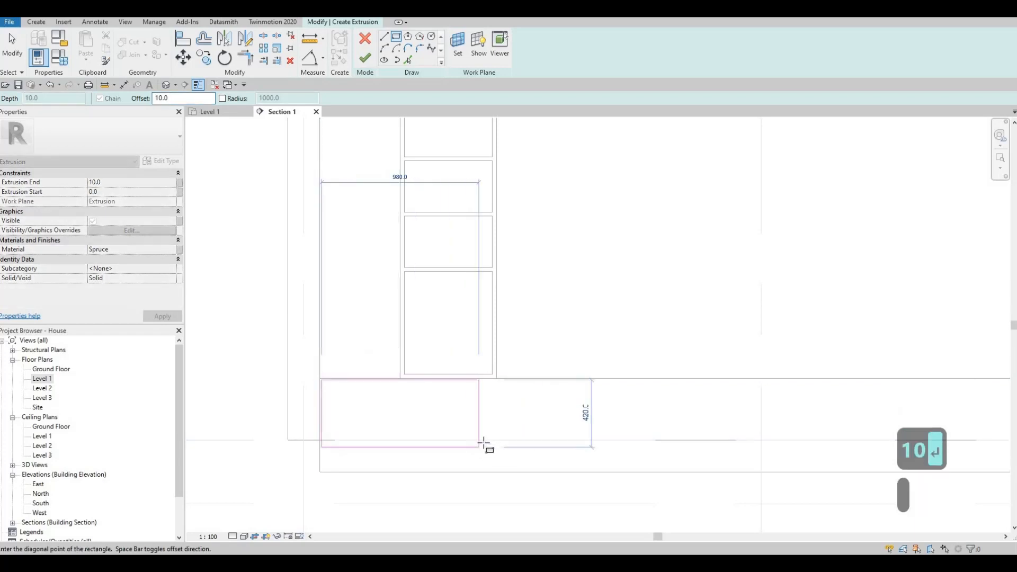
pyautogui.click(484, 440)
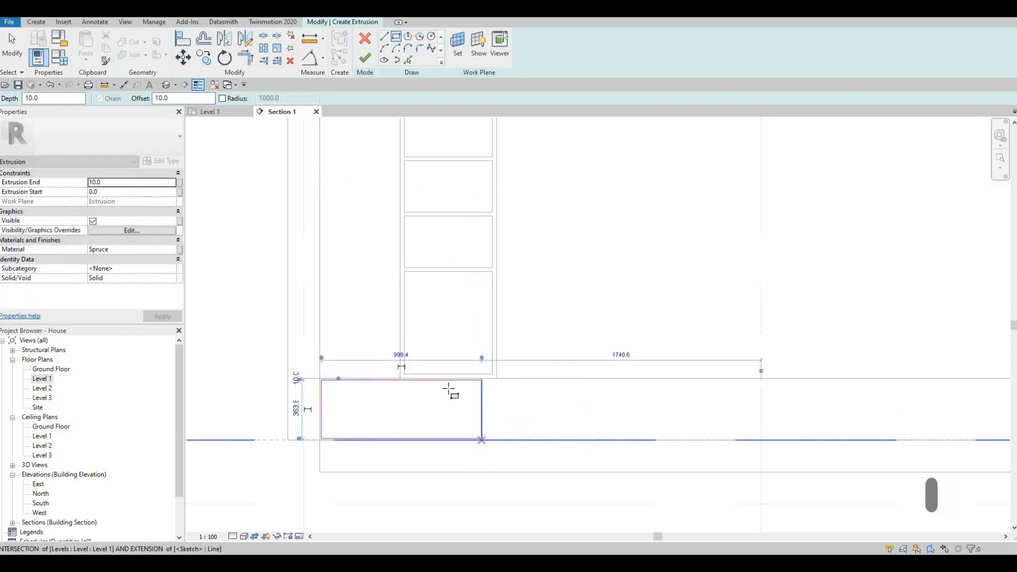
# Sketch a second rectangle about 1275 by 364 mm with a 10 mm inward offset beside the first, down to the Level 1 line.
pyautogui.moveTo(486, 380); pyautogui.dragTo(425, 359, button='middle')
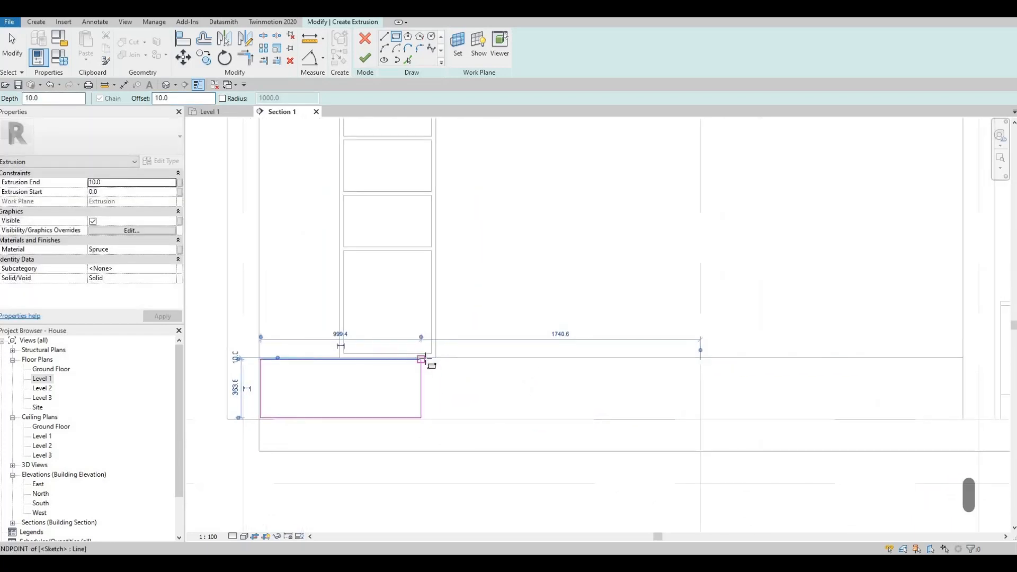
pyautogui.scroll(3, 425, 358)
pyautogui.click(422, 357)
pyautogui.scroll(-3, 475, 404)
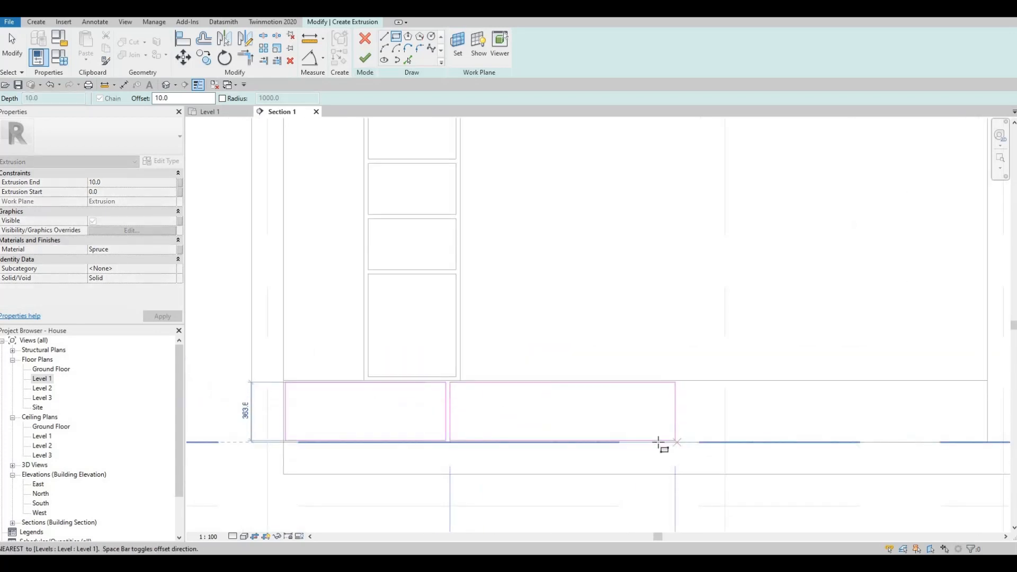
pyautogui.click(653, 444)
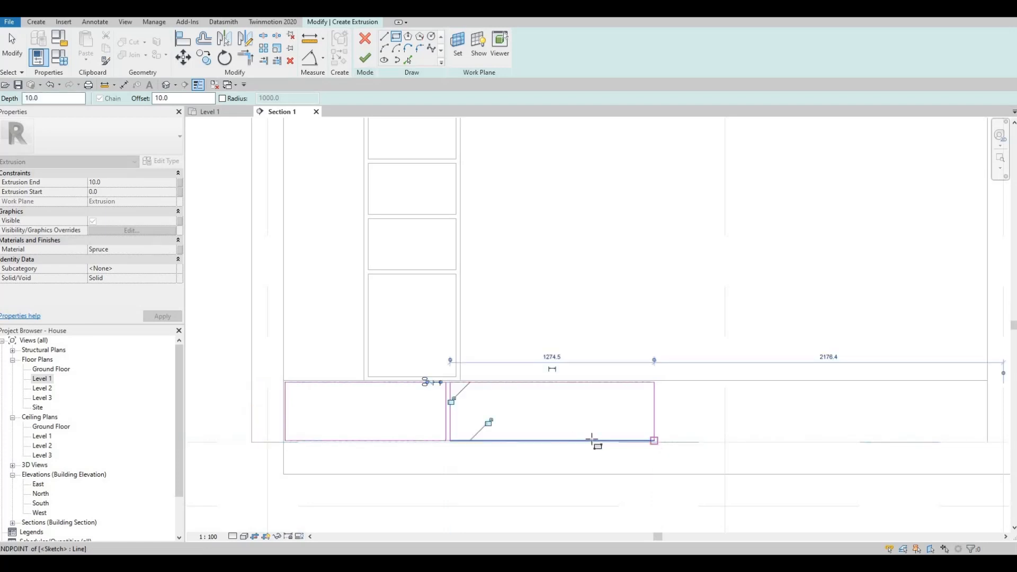
pyautogui.scroll(-2, 554, 415)
pyautogui.press('Escape')
pyautogui.press('Escape')
pyautogui.press('Escape')
pyautogui.press('Escape')
# Set the gap between the two sketched rectangles to 10 mm by repositioning the second rectangle's near edge.
pyautogui.scroll(4, 519, 398)
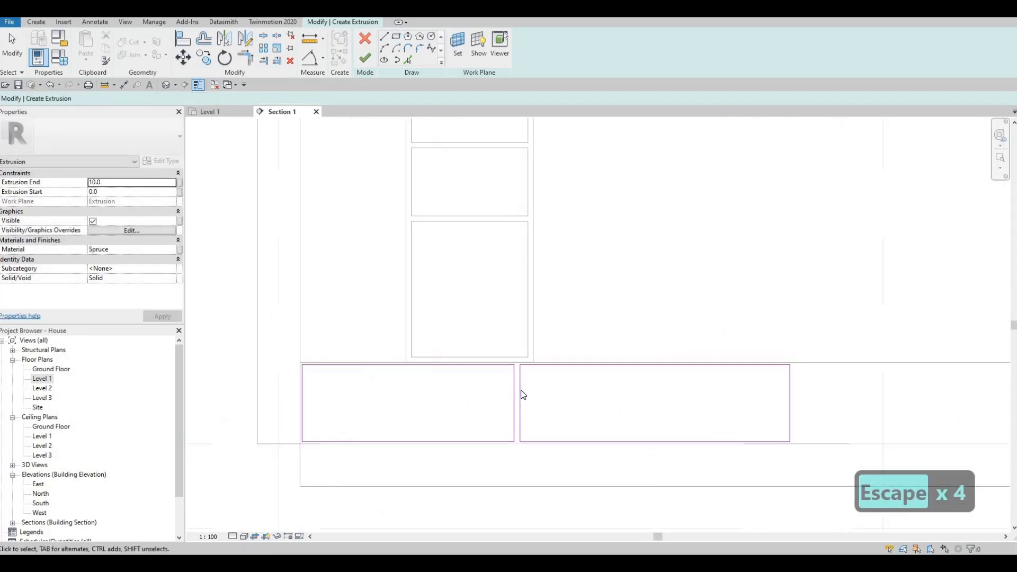
pyautogui.click(521, 400)
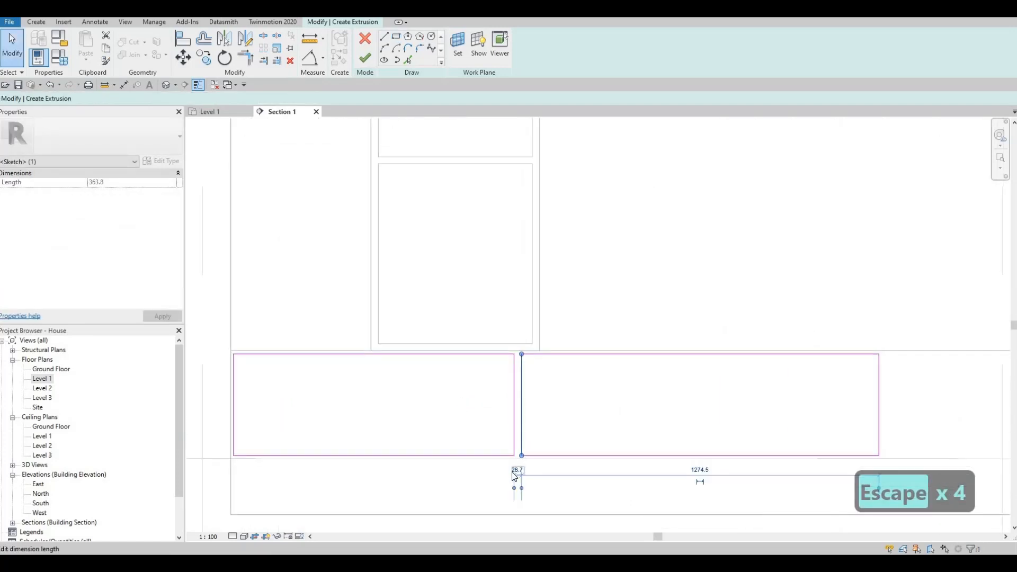
pyautogui.click(512, 473)
pyautogui.write('10')
pyautogui.press('Return')
pyautogui.press('Escape')
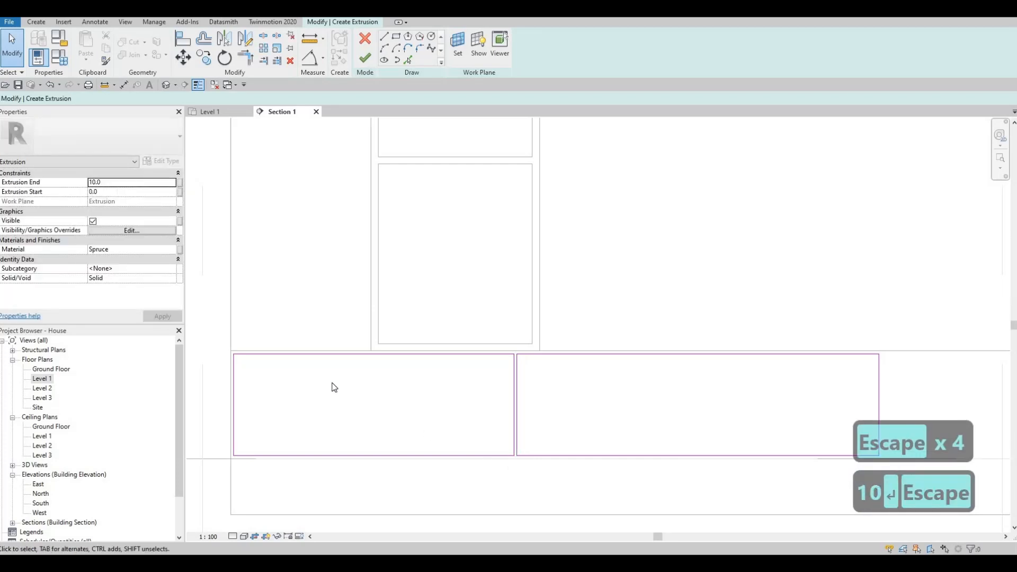
pyautogui.press('Escape')
pyautogui.press('Escape')
pyautogui.scroll(-3, 482, 453)
pyautogui.moveTo(311, 370); pyautogui.dragTo(688, 478)
pyautogui.moveTo(648, 443); pyautogui.dragTo(585, 421, button='middle')
pyautogui.press('m')
pyautogui.press('i')
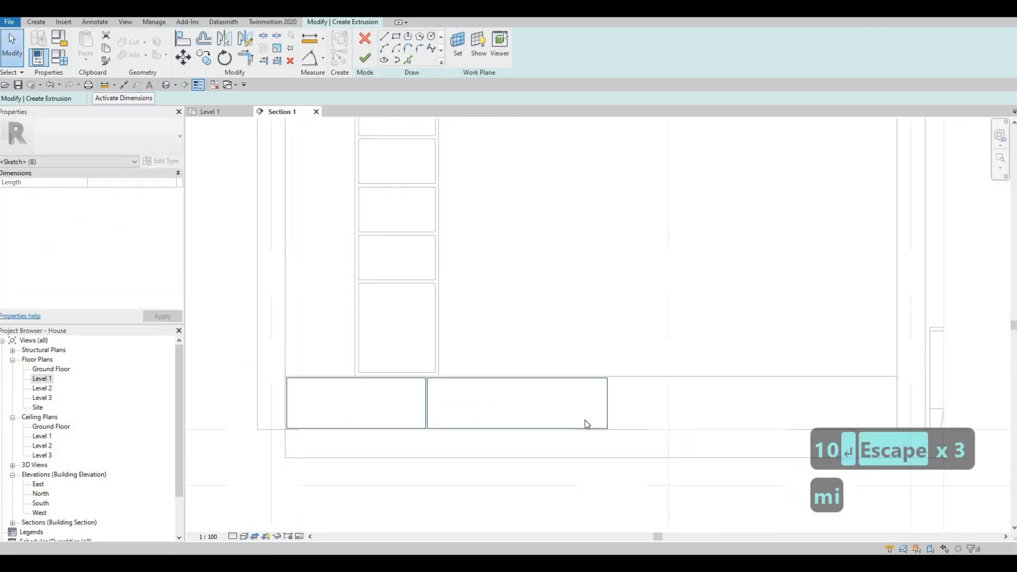
pyautogui.press('r')
pyautogui.press('r')
pyautogui.press('Escape')
pyautogui.press('Escape')
pyautogui.press('Escape')
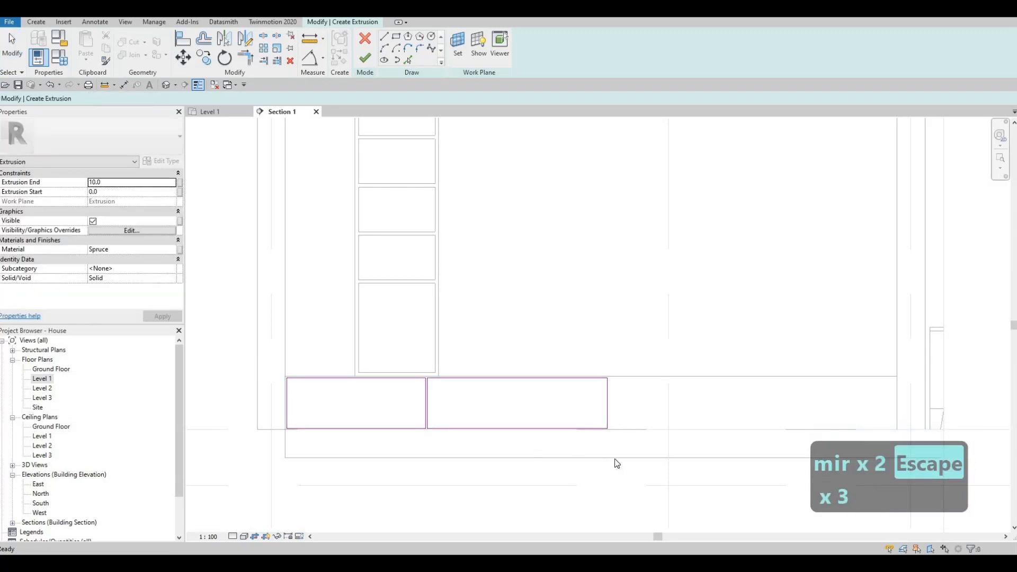
# Mirror both rectangles to the other half of the base about a vertical axis drawn through the midpoint of its top edge.
pyautogui.moveTo(238, 355); pyautogui.dragTo(613, 459)
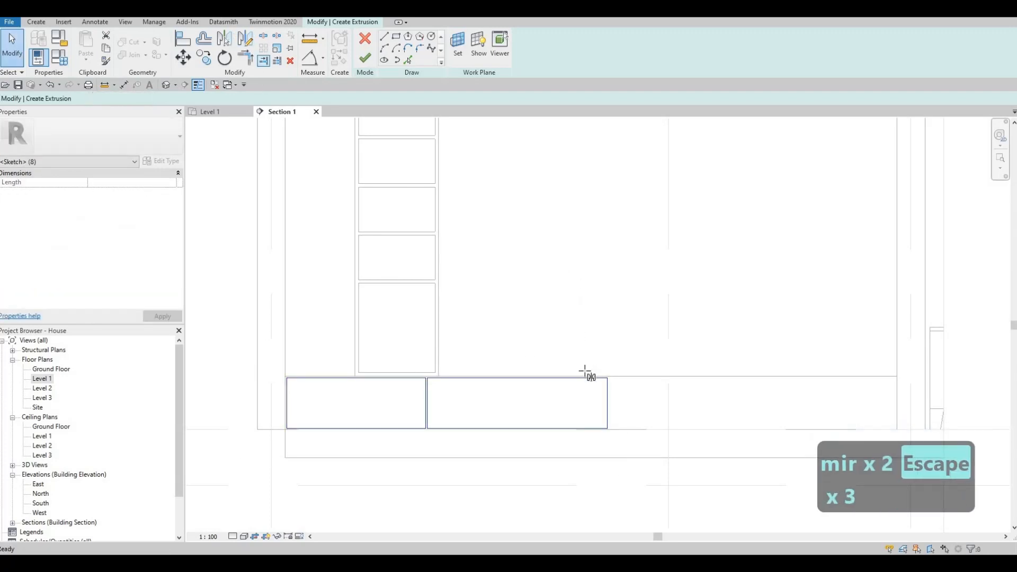
pyautogui.press('d')
pyautogui.press('m')
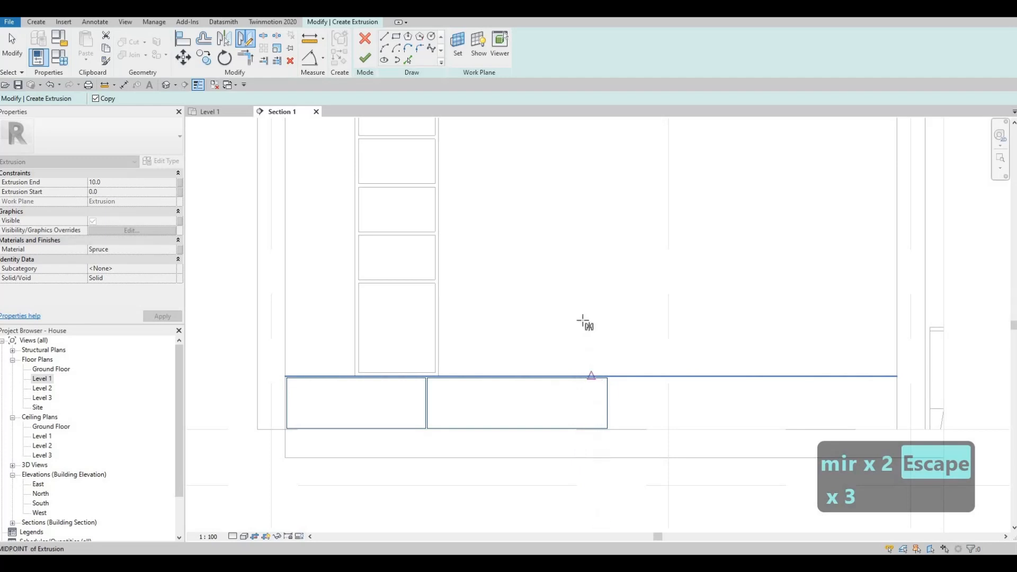
pyautogui.click(592, 376)
pyautogui.click(593, 295)
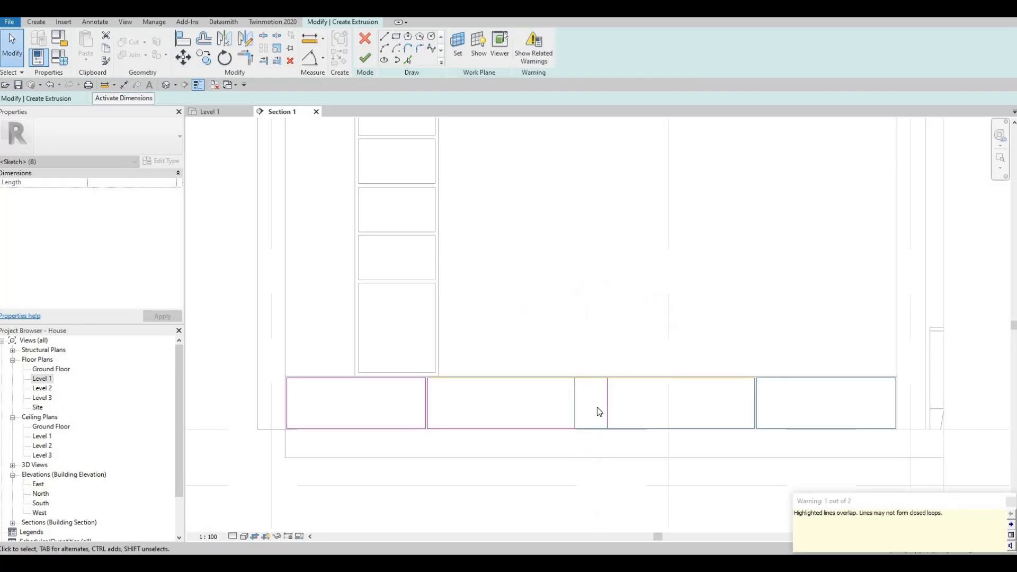
pyautogui.press('Escape')
pyautogui.press('Escape')
pyautogui.press('Escape')
# Pull the overlapping end edges of the two middle rectangles apart to leave a gap of about 180 mm between them.
pyautogui.scroll(1, 605, 405)
pyautogui.click(607, 406)
pyautogui.scroll(2, 605, 406)
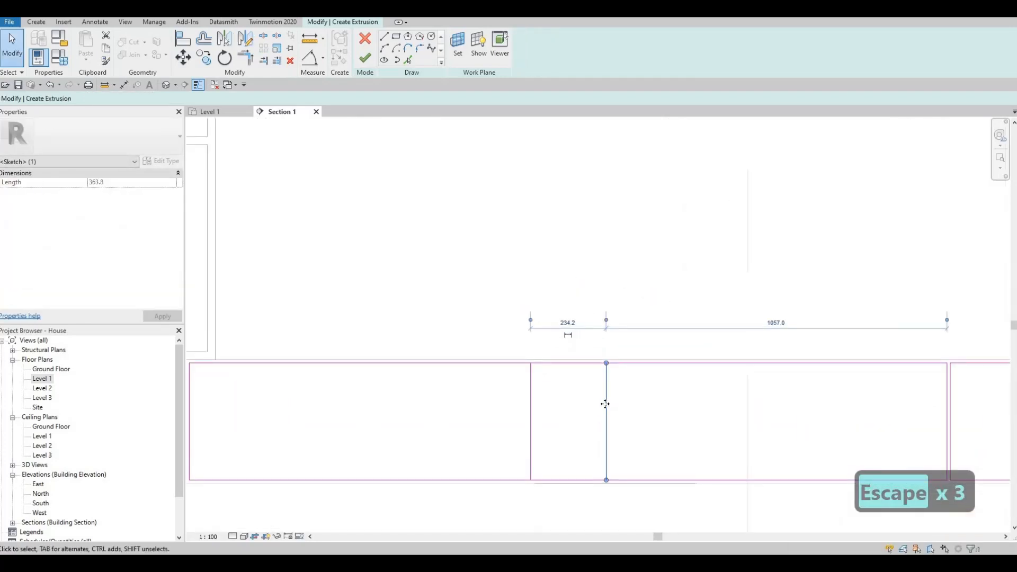
pyautogui.moveTo(605, 404)
pyautogui.mouseDown()
pyautogui.moveTo(512, 404)
pyautogui.moveTo(569, 361)
pyautogui.mouseUp()
pyautogui.click(531, 391)
pyautogui.press('Escape')
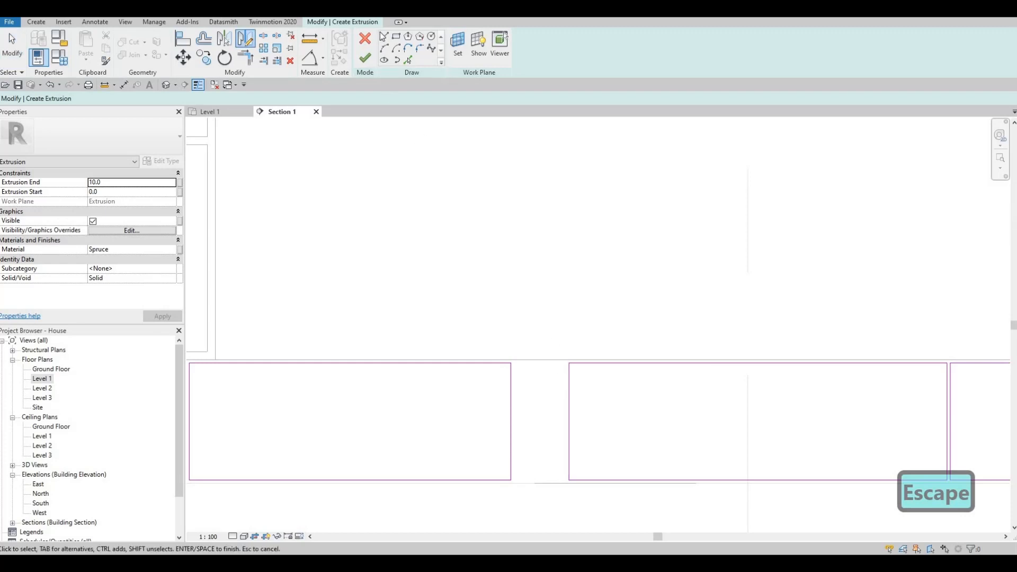
pyautogui.press('Escape')
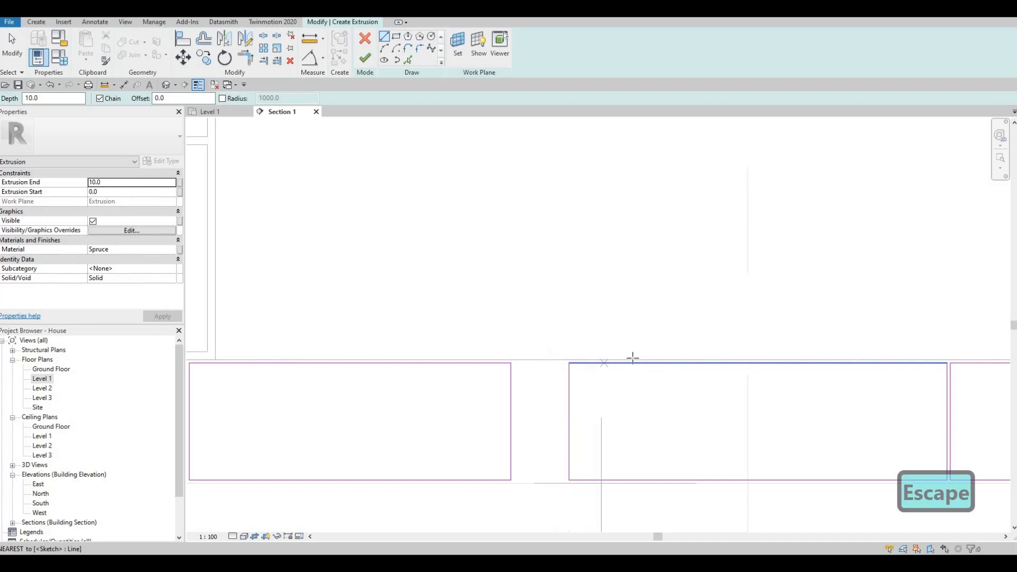
# Draw a vertical helper line about 160 mm long upward from the midpoint of the base's top edge.
pyautogui.click(569, 361)
pyautogui.click(569, 307)
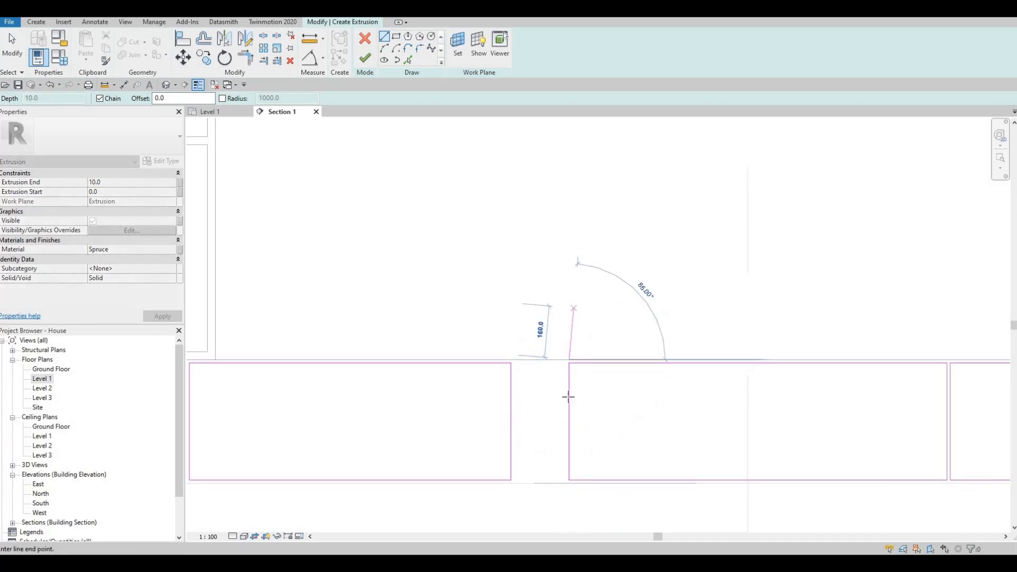
pyautogui.scroll(3, 568, 372)
pyautogui.press('Escape')
pyautogui.press('Escape')
# Set the inner edge of the right middle rectangle 5 mm away from the vertical helper line.
pyautogui.click(570, 364)
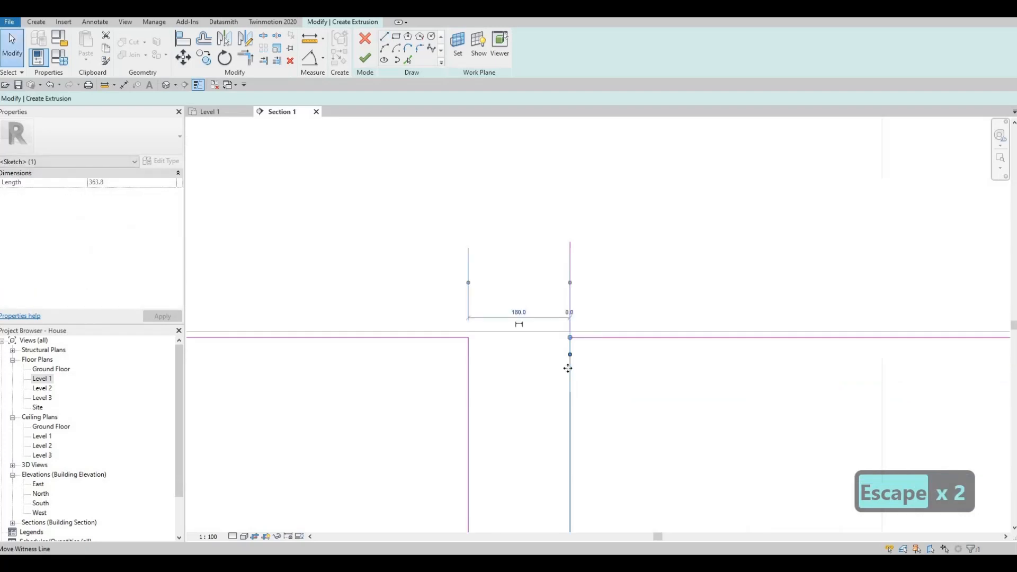
pyautogui.moveTo(575, 368); pyautogui.dragTo(573, 363)
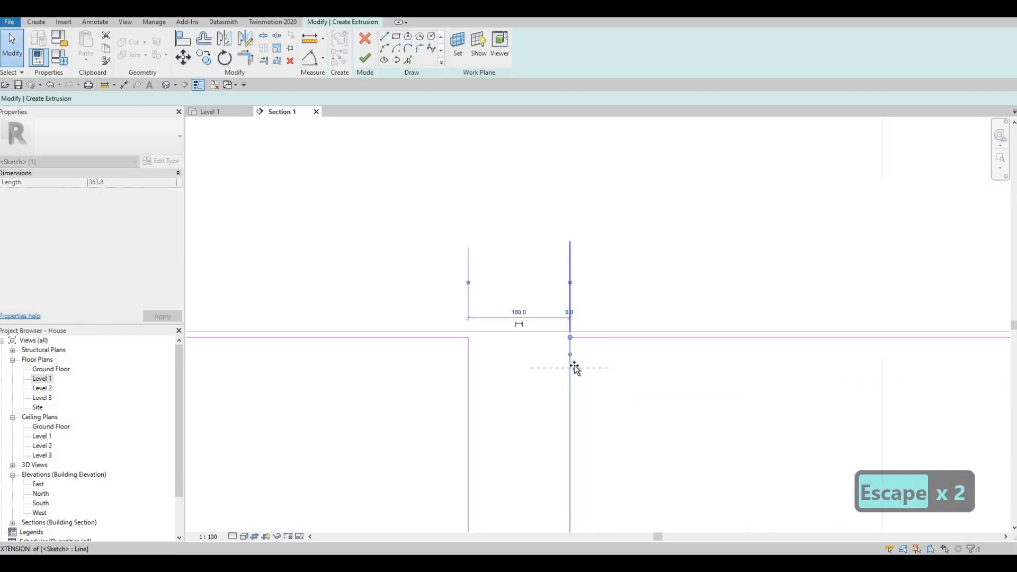
pyautogui.click(573, 313)
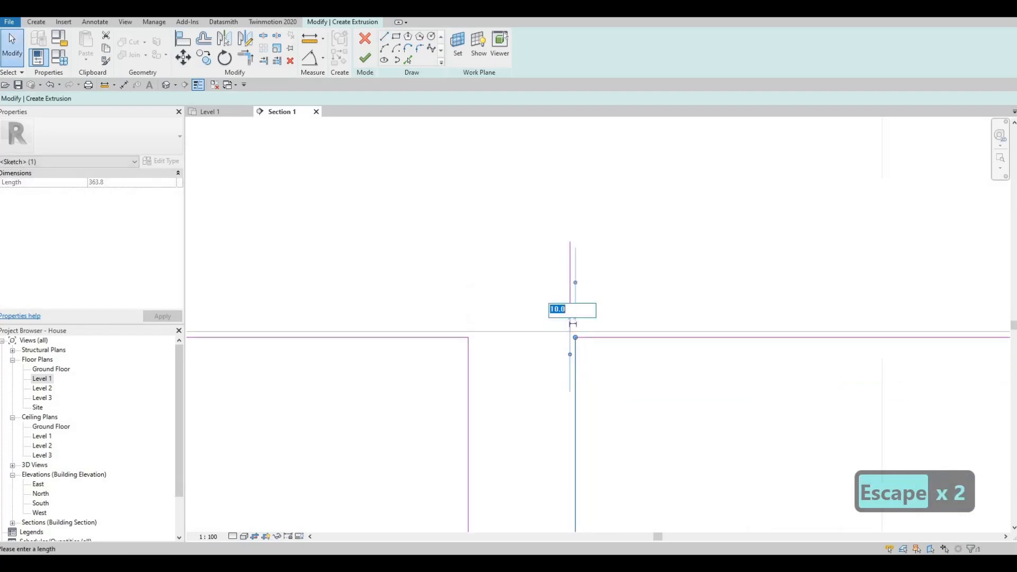
pyautogui.write('5')
pyautogui.press('Return')
pyautogui.press('Escape')
pyautogui.press('Escape')
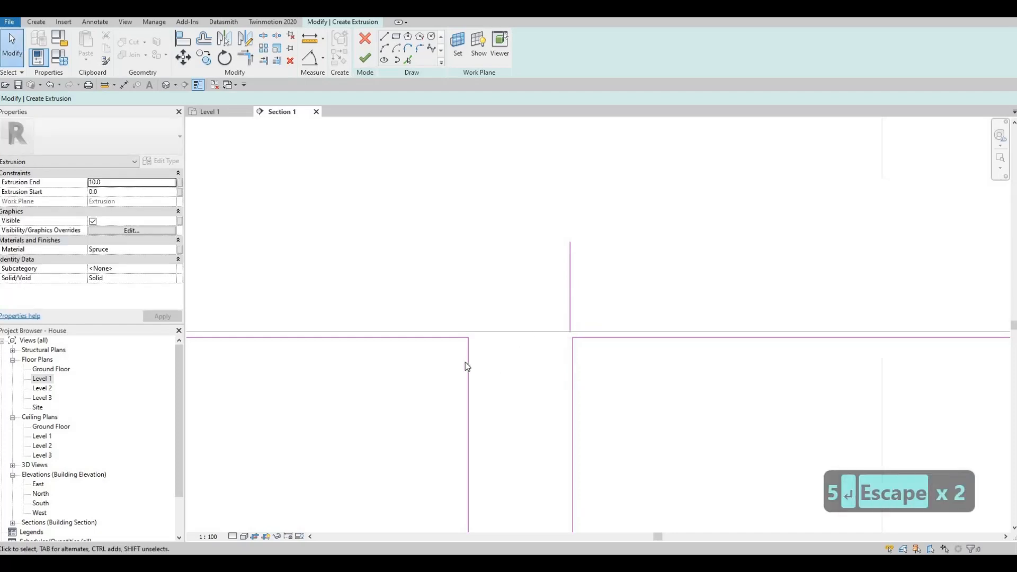
# Move the left middle rectangle's inner edge to 10 mm from the helper line, and delete that line.
pyautogui.moveTo(467, 365)
pyautogui.mouseDown()
pyautogui.moveTo(564, 373)
pyautogui.moveTo(568, 317)
pyautogui.mouseUp()
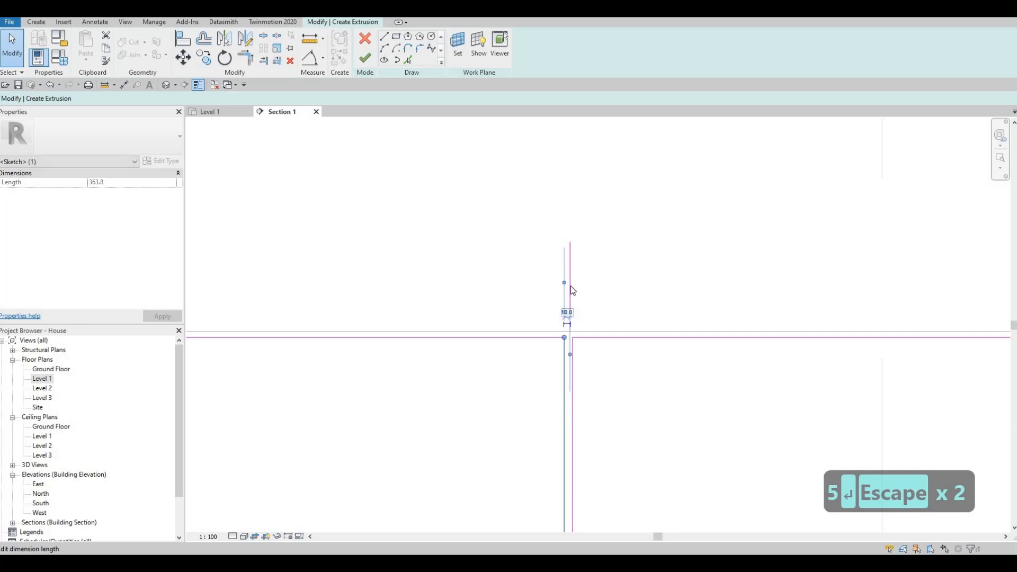
pyautogui.press('Escape')
pyautogui.press('Escape')
pyautogui.click(570, 286)
pyautogui.press('Delete')
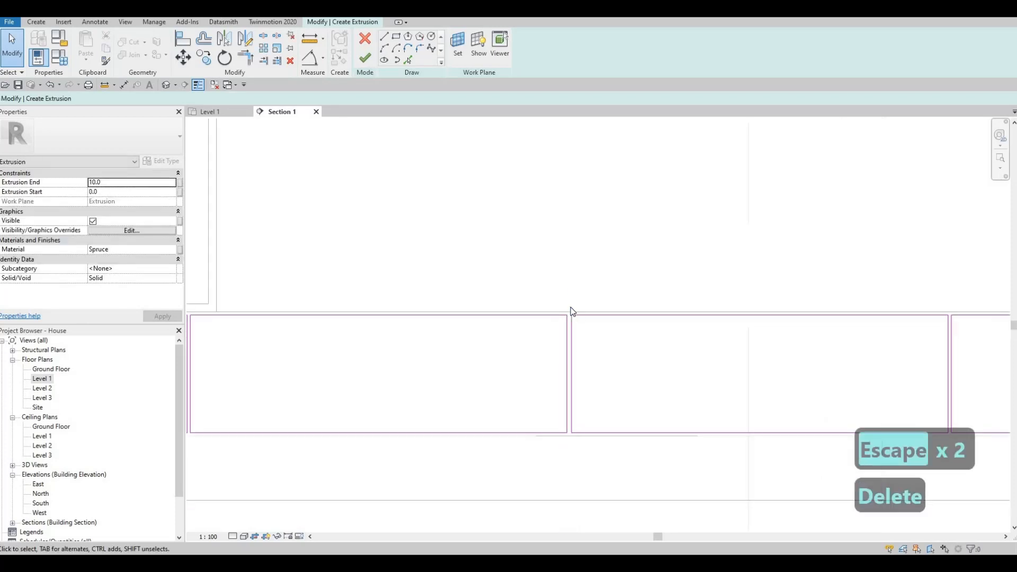
# Finish the front panel extrusion with its four rectangles and inspect it on the base in the 3D view.
pyautogui.scroll(-3, 571, 312)
pyautogui.press('Escape')
pyautogui.scroll(-3, 578, 318)
pyautogui.press('Escape')
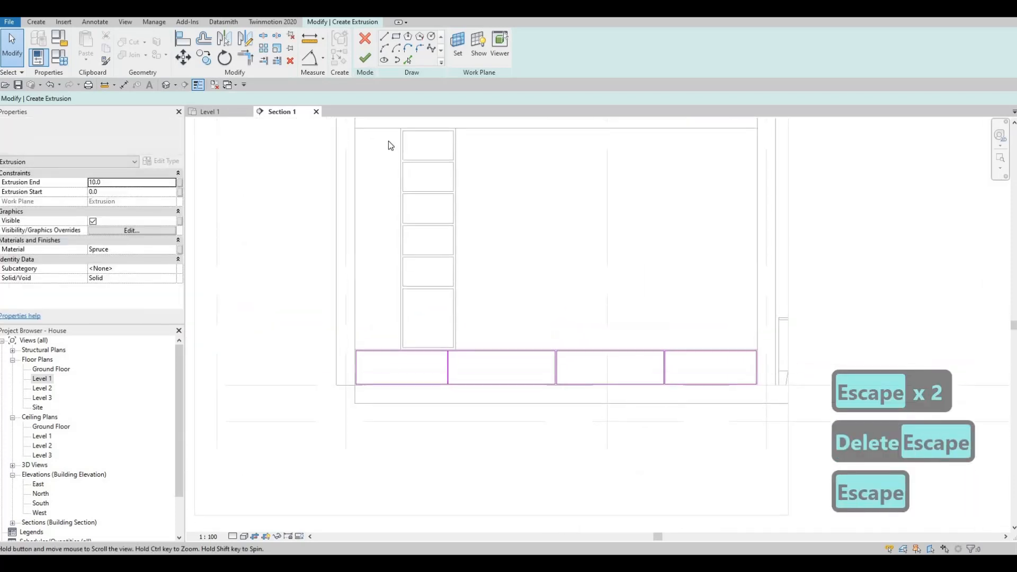
pyautogui.click(365, 57)
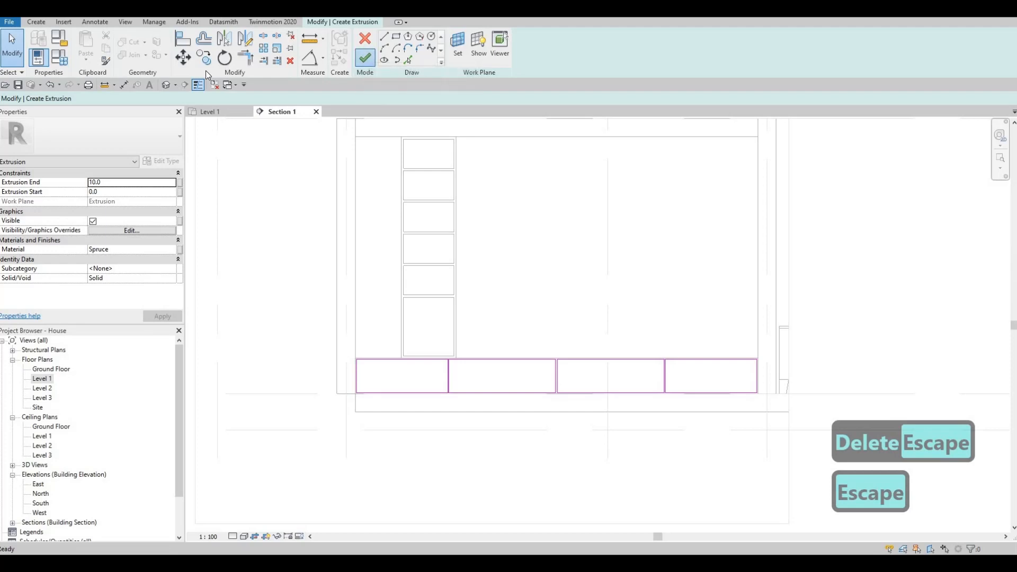
pyautogui.click(166, 85)
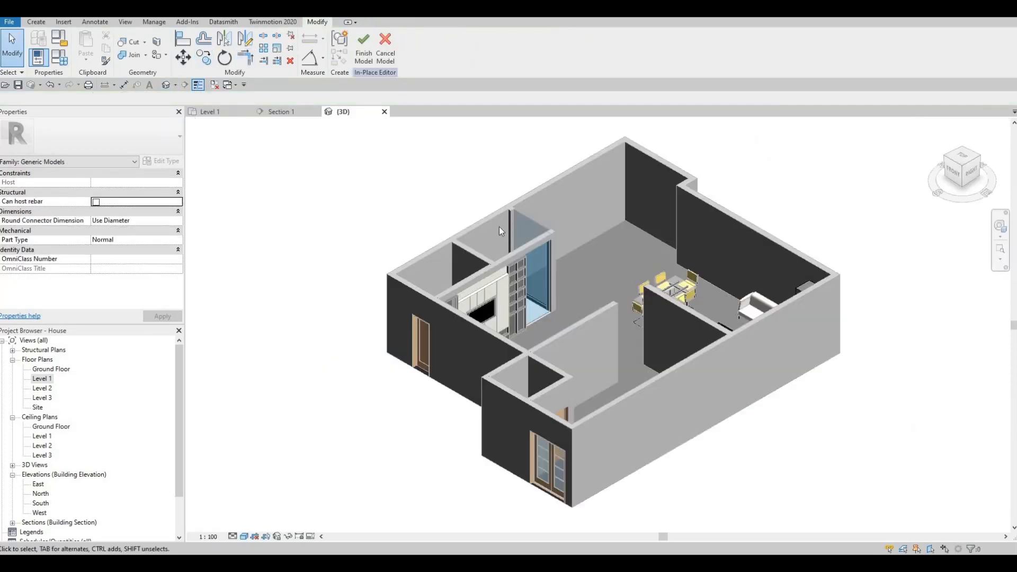
pyautogui.keyDown('shift'); pyautogui.moveTo(653, 306); pyautogui.dragTo(478, 316, button='middle'); pyautogui.keyUp('shift')
pyautogui.scroll(5, 479, 317)
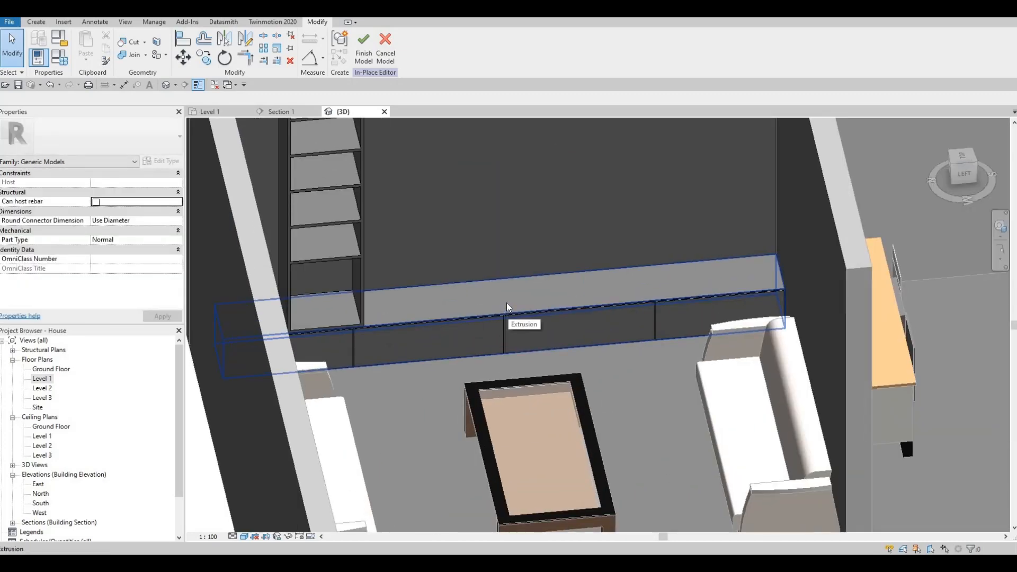
# Examine the wall unit's layout in the Section 1 and Level 1 views.
pyautogui.click(218, 110)
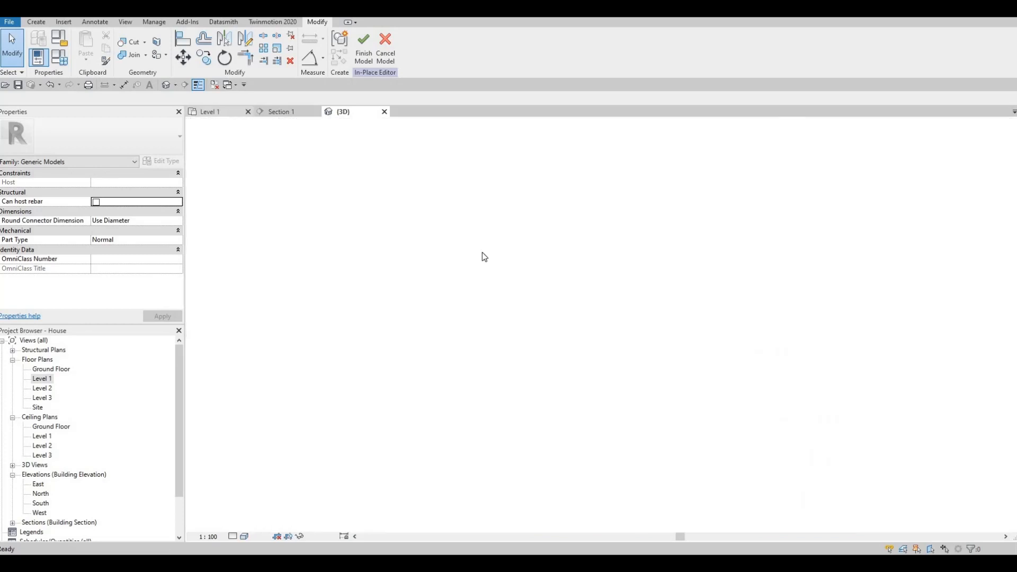
pyautogui.click(281, 112)
pyautogui.press('Escape')
pyautogui.press('Escape')
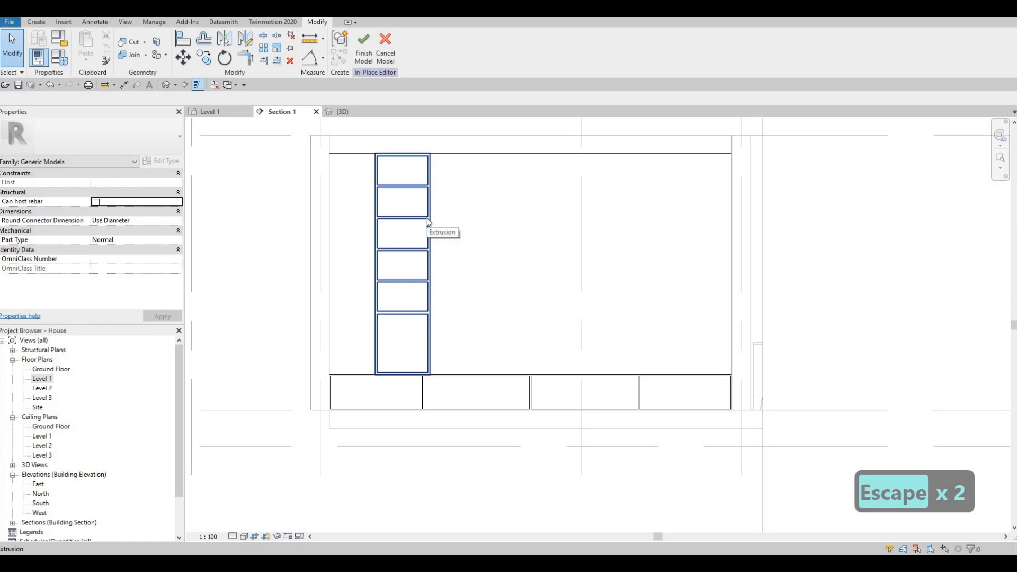
pyautogui.press('Escape')
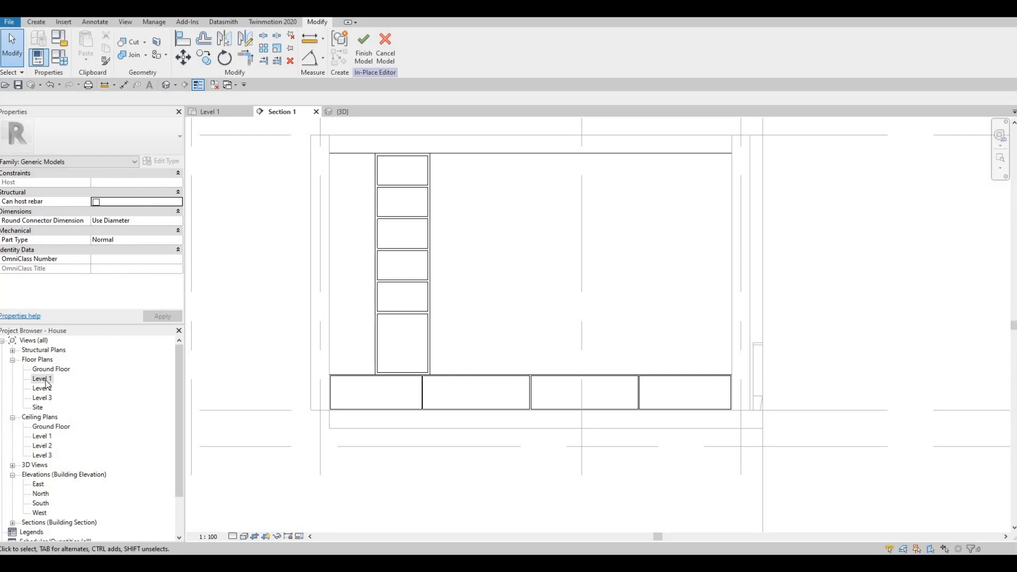
pyautogui.doubleClick(42, 378)
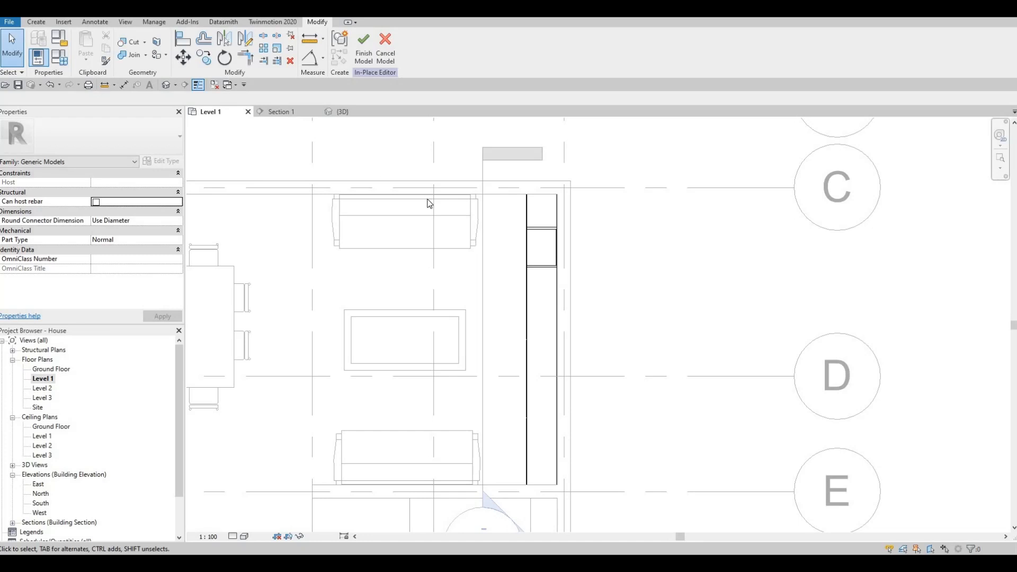
pyautogui.click(292, 110)
pyautogui.moveTo(426, 245); pyautogui.dragTo(448, 261, button='middle')
pyautogui.press('Escape')
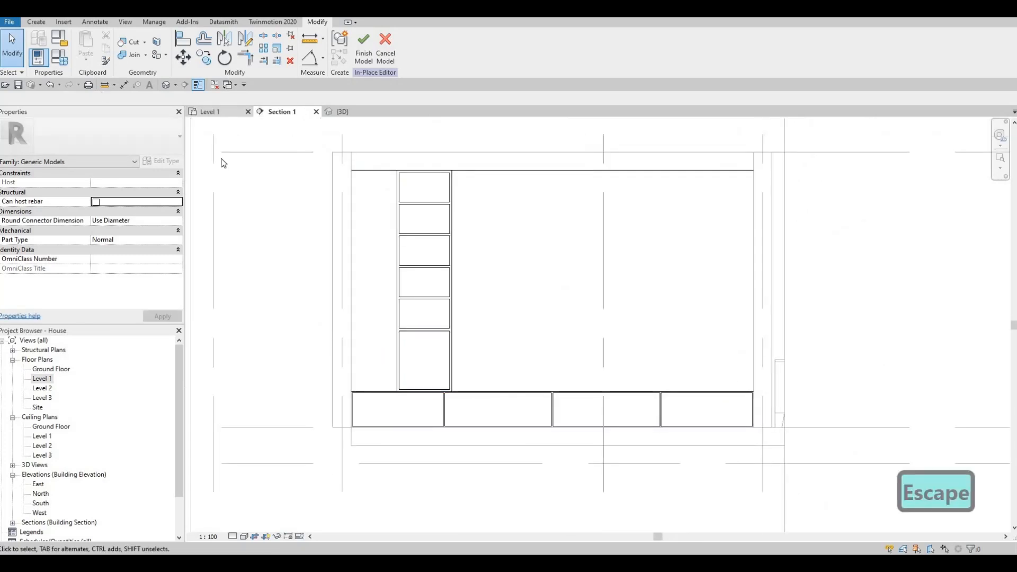
# Copy the material name Glulam 28h from the shelving extrusion in the Level 1 plan.
pyautogui.click(217, 112)
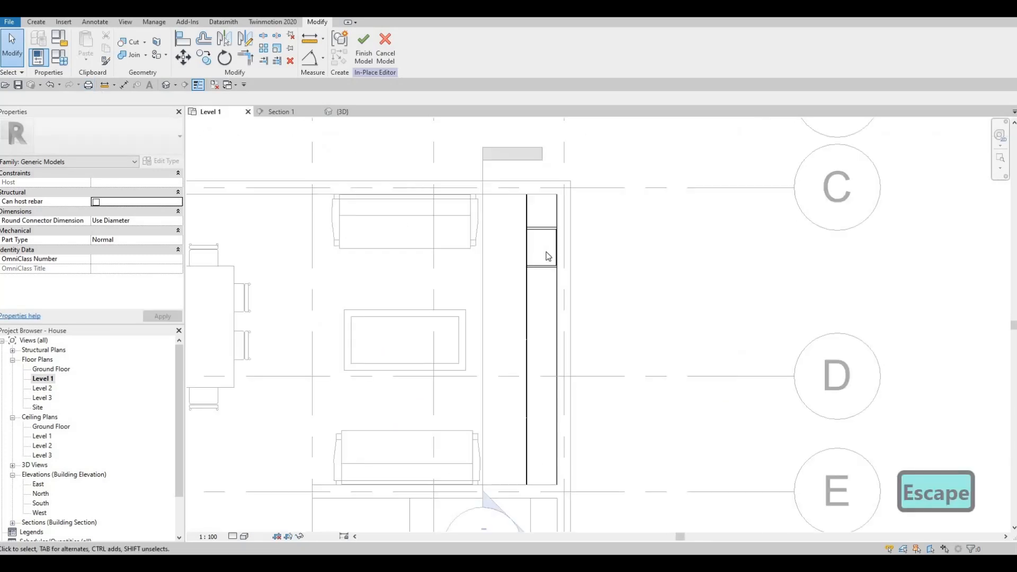
pyautogui.moveTo(560, 210); pyautogui.dragTo(546, 250, button='middle')
pyautogui.scroll(2, 531, 232)
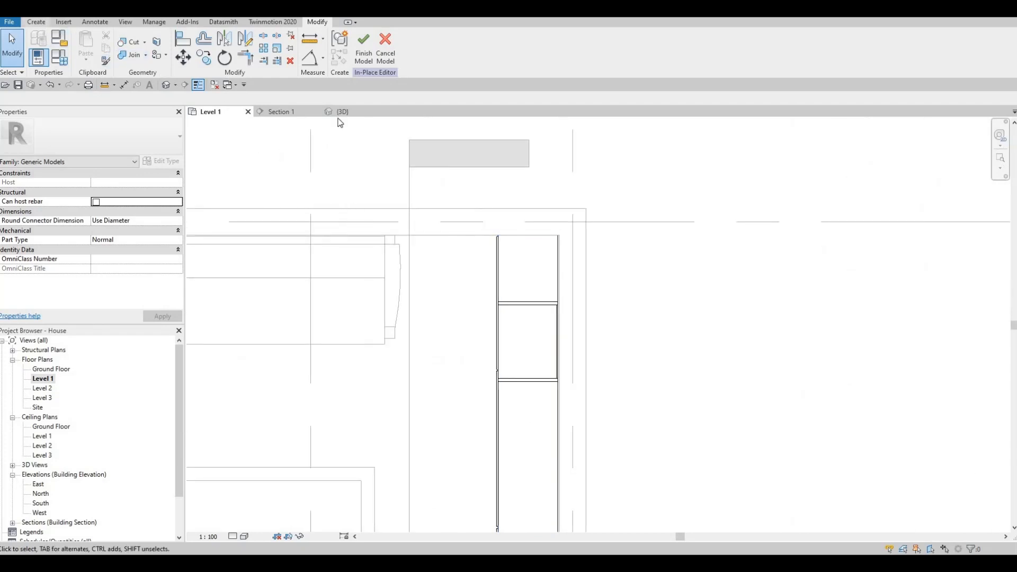
pyautogui.click(507, 303)
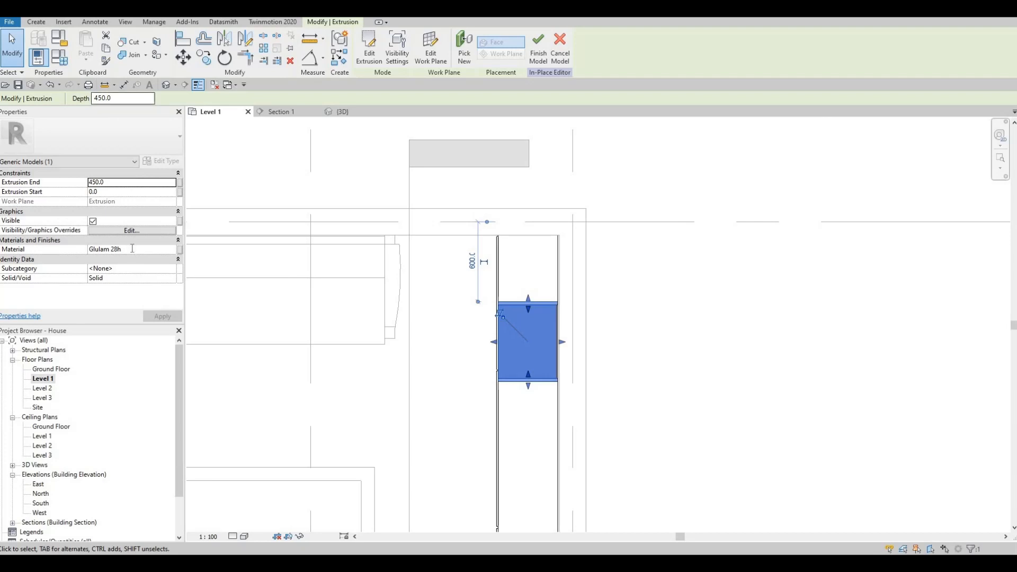
pyautogui.click(122, 250)
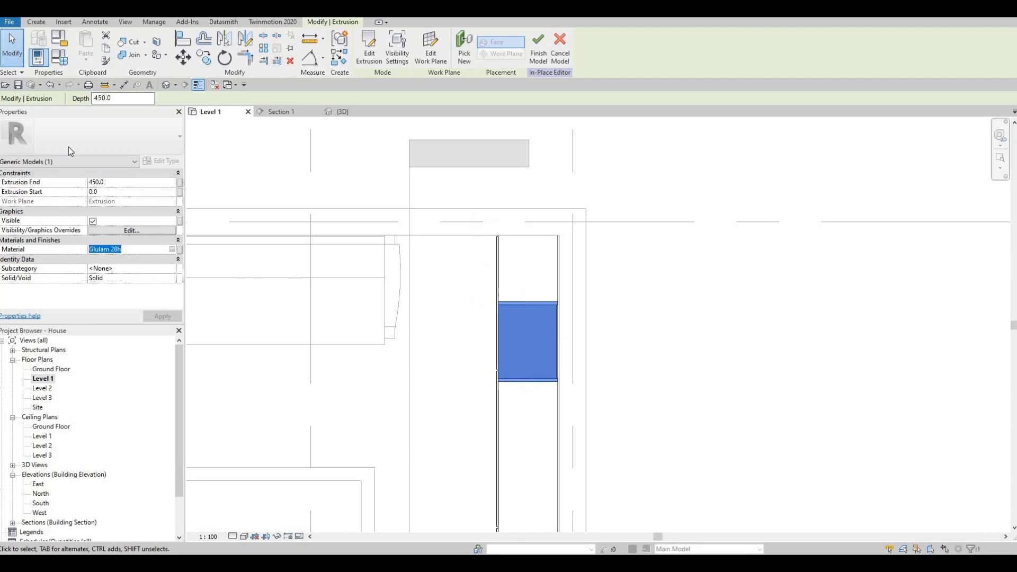
pyautogui.hotkey('ctrl', 'c')
pyautogui.press('Escape')
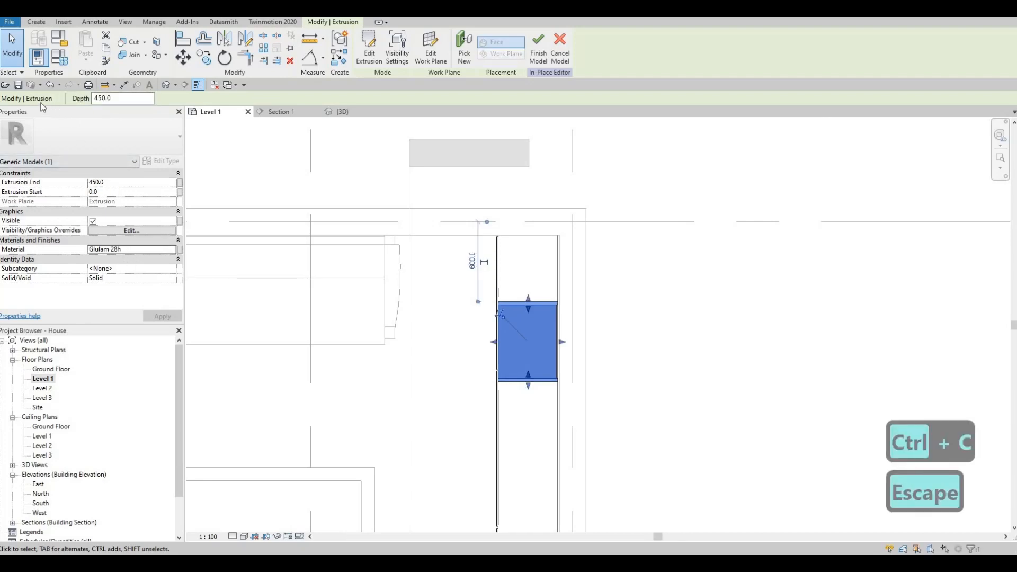
# Start a solid extrusion in the Section 1 view, using the wall unit's back panel face as the work plane.
pyautogui.click(36, 22)
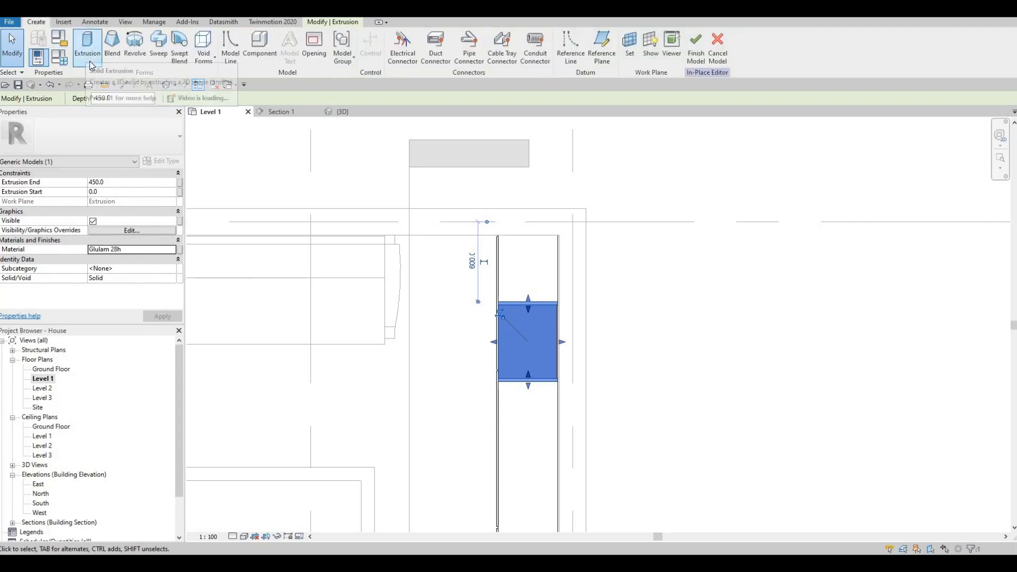
pyautogui.click(281, 111)
pyautogui.press('Escape')
pyautogui.press('Escape')
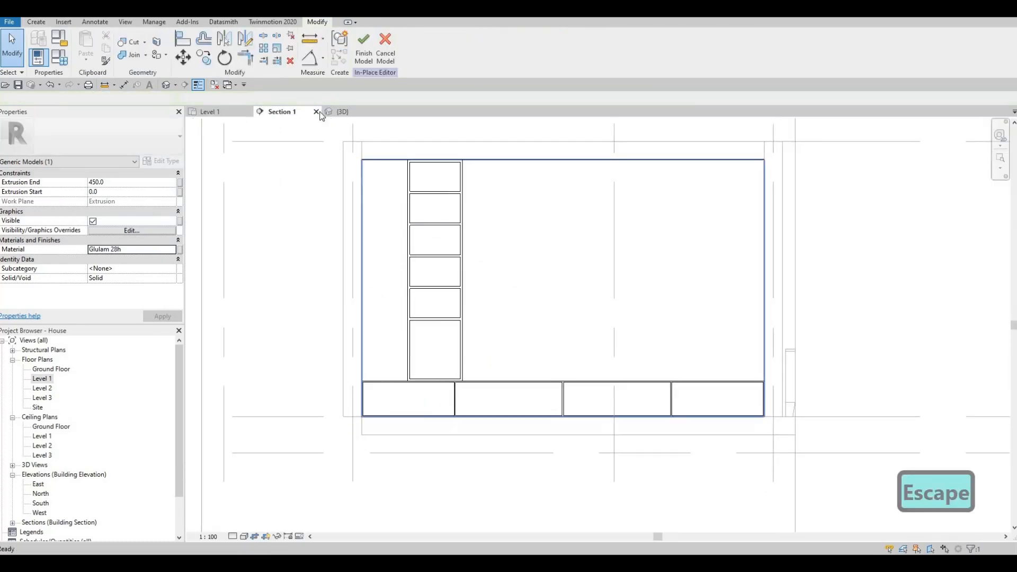
pyautogui.click(36, 22)
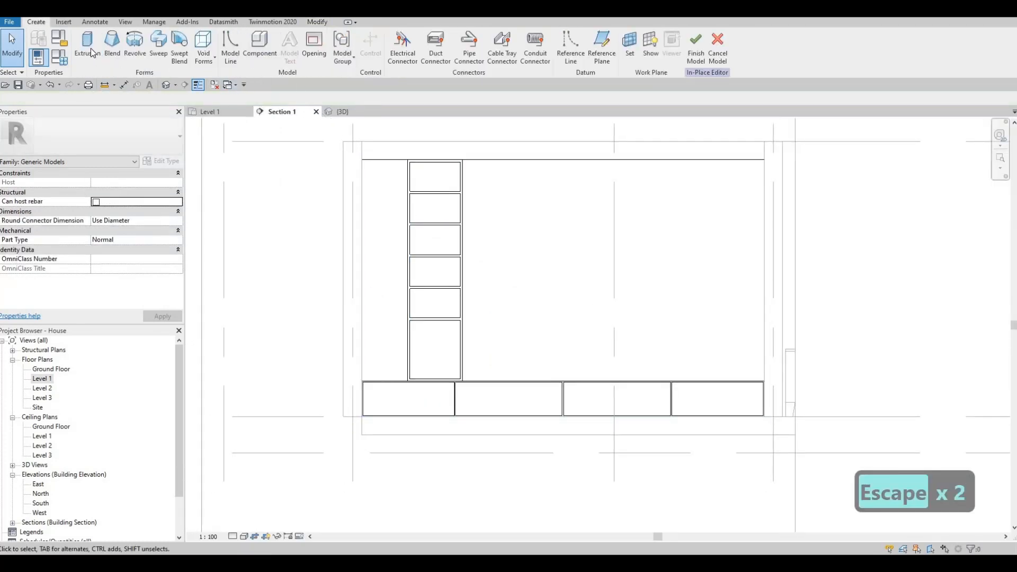
pyautogui.click(87, 47)
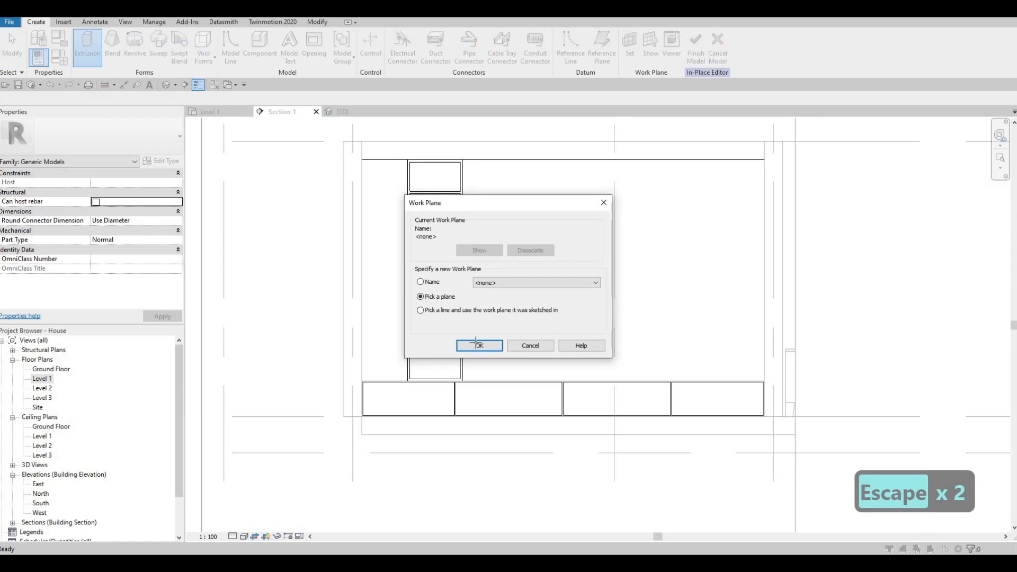
pyautogui.press('Return')
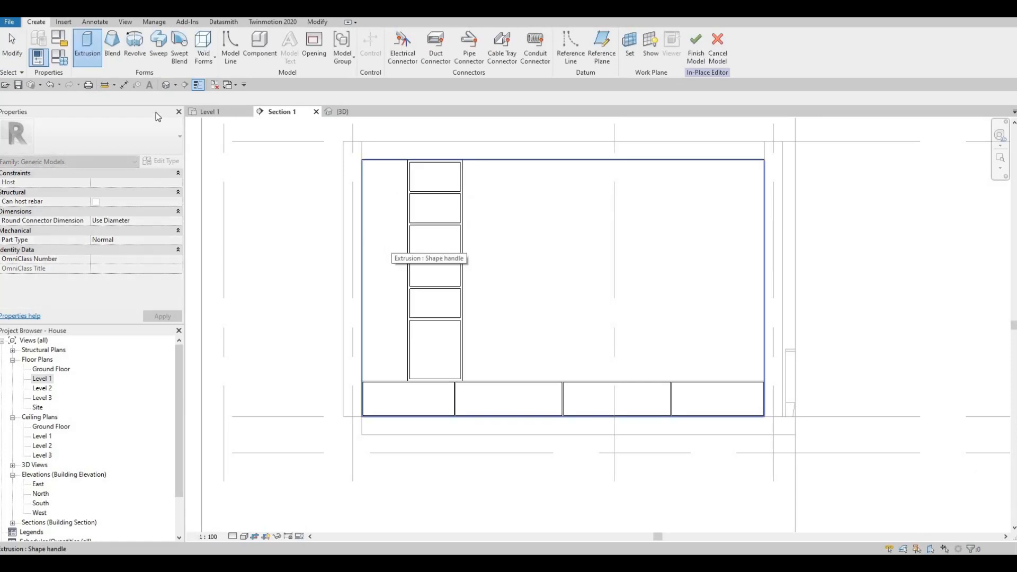
pyautogui.click(395, 250)
# Set the new extrusion's end to 400 mm and its material to Glulam 28h.
pyautogui.click(152, 183)
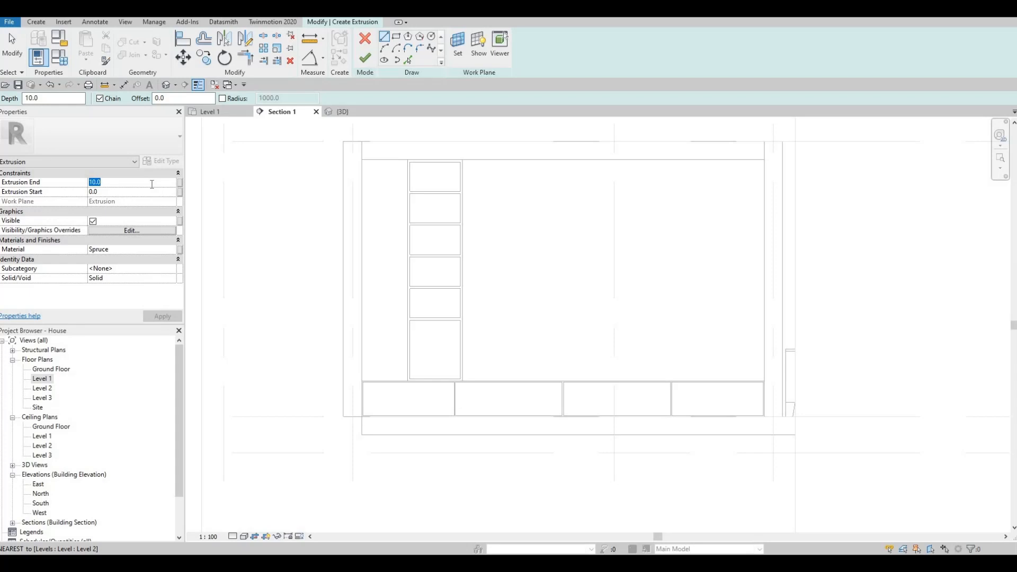
pyautogui.write('400')
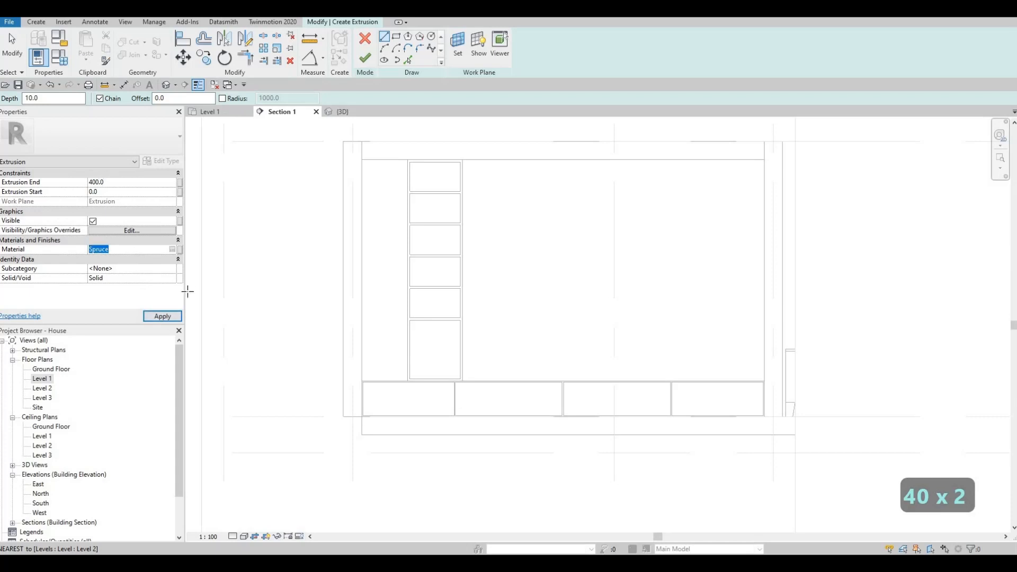
pyautogui.write('Glulam 28h')
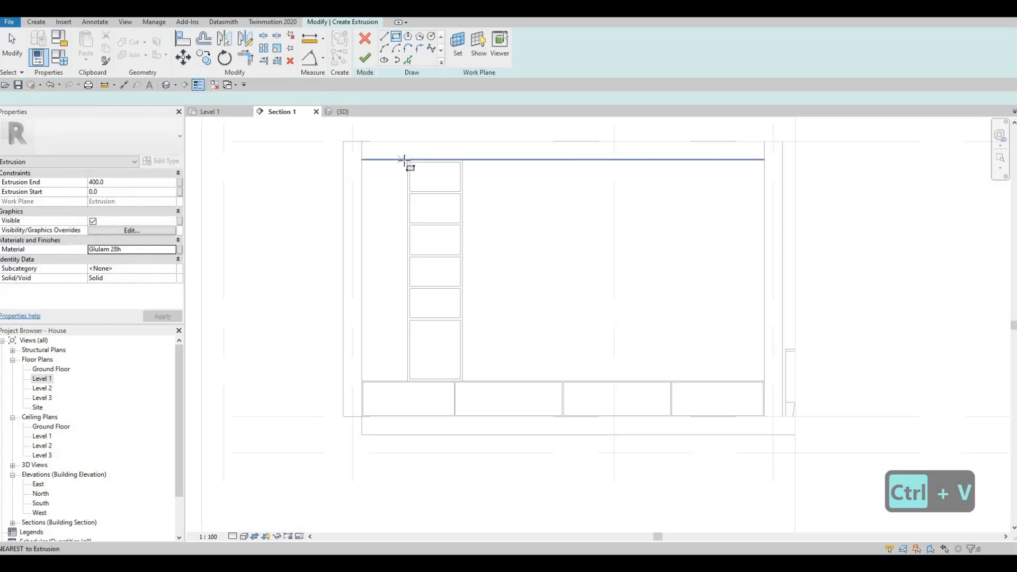
# Sketch a rectangle filling the gap between the shelving and the side wall, down to the base, and finish the extrusion.
pyautogui.click(406, 159)
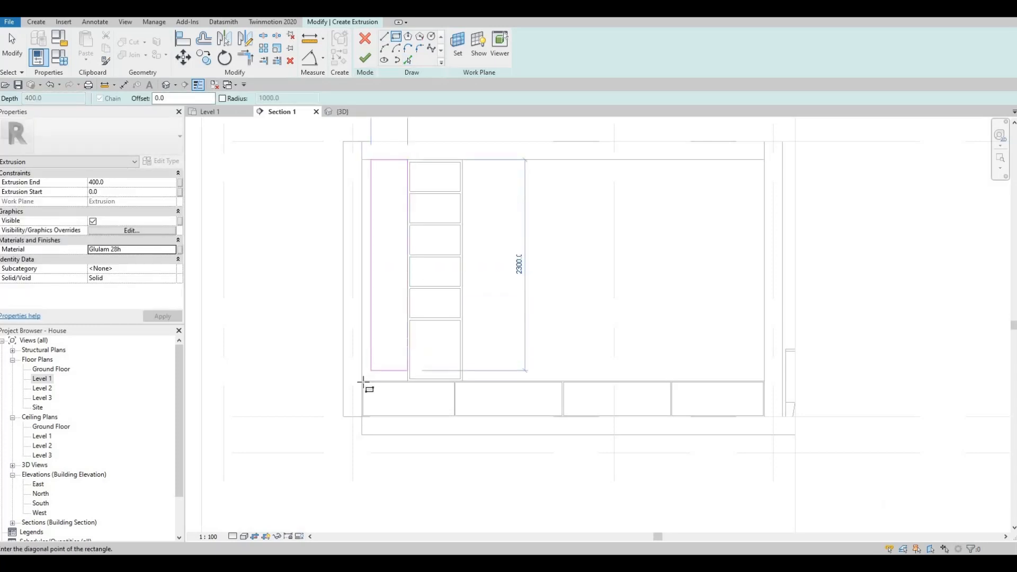
pyautogui.click(365, 382)
pyautogui.scroll(3, 363, 382)
pyautogui.scroll(2, 357, 381)
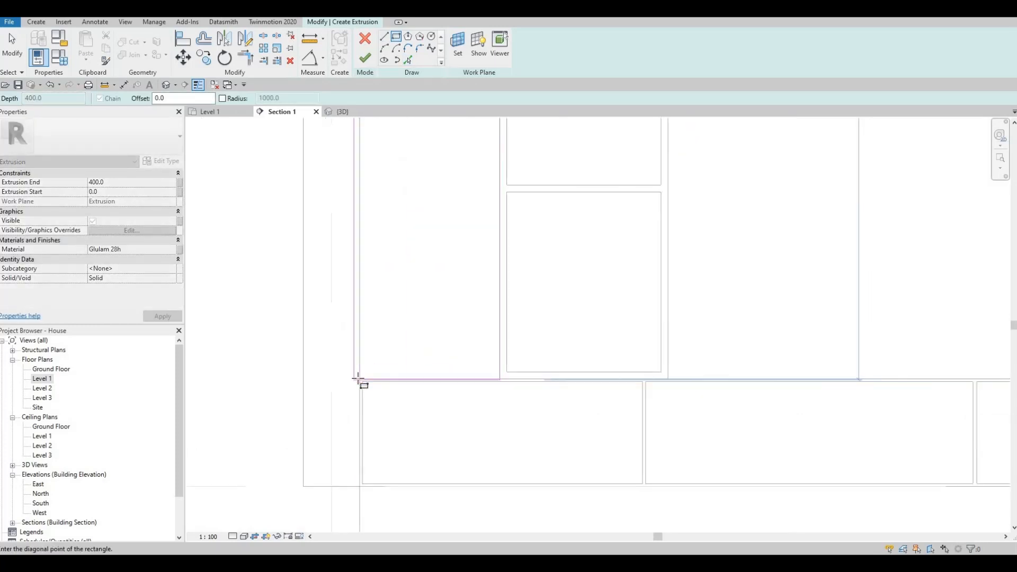
pyautogui.press('Escape')
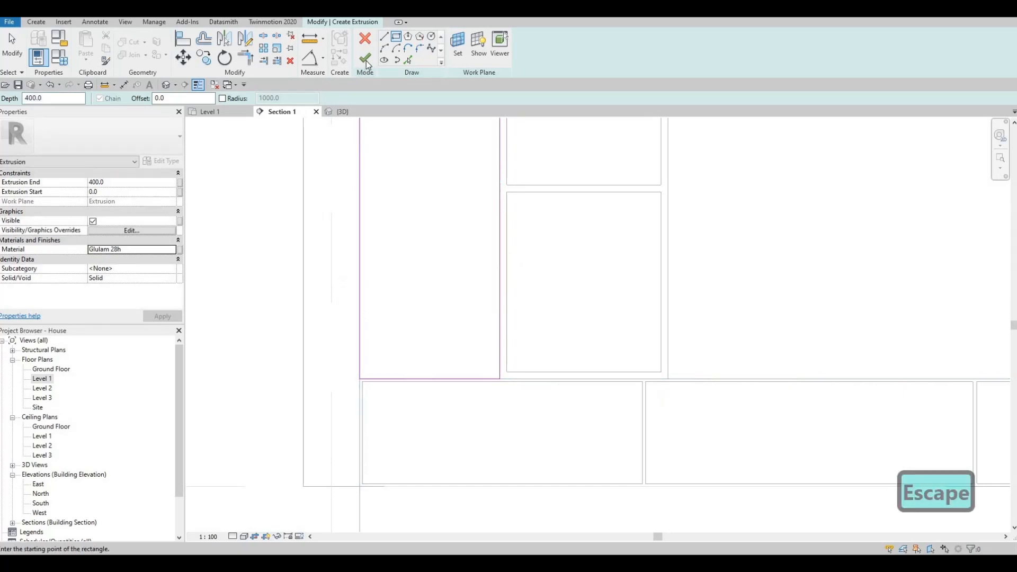
pyautogui.click(365, 58)
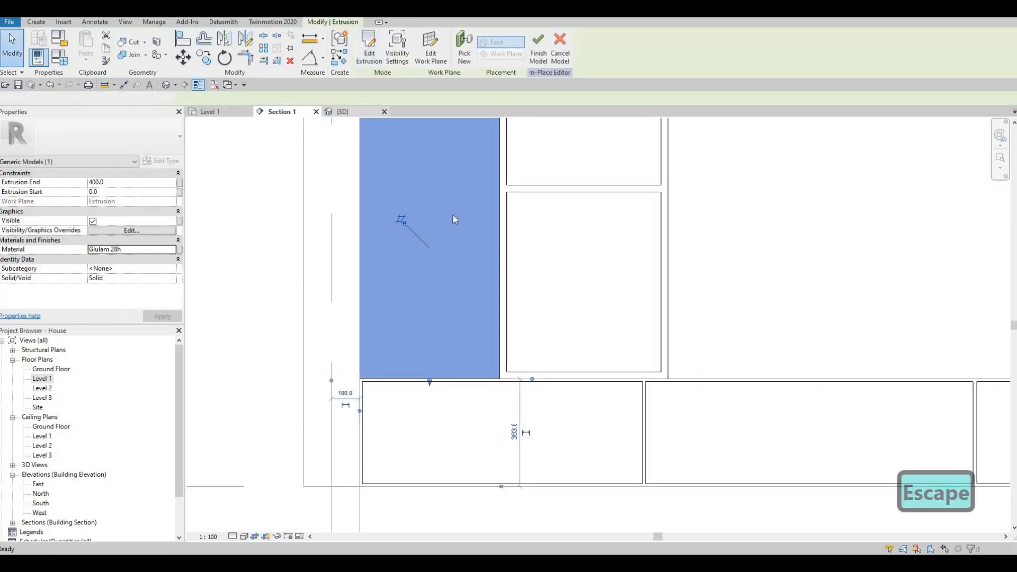
# Examine the new block beside the shelving in the 3D view.
pyautogui.click(343, 112)
pyautogui.keyDown('shift'); pyautogui.moveTo(400, 262); pyautogui.dragTo(297, 315, button='middle'); pyautogui.keyUp('shift')
pyautogui.press('Escape')
pyautogui.scroll(-2, 281, 326)
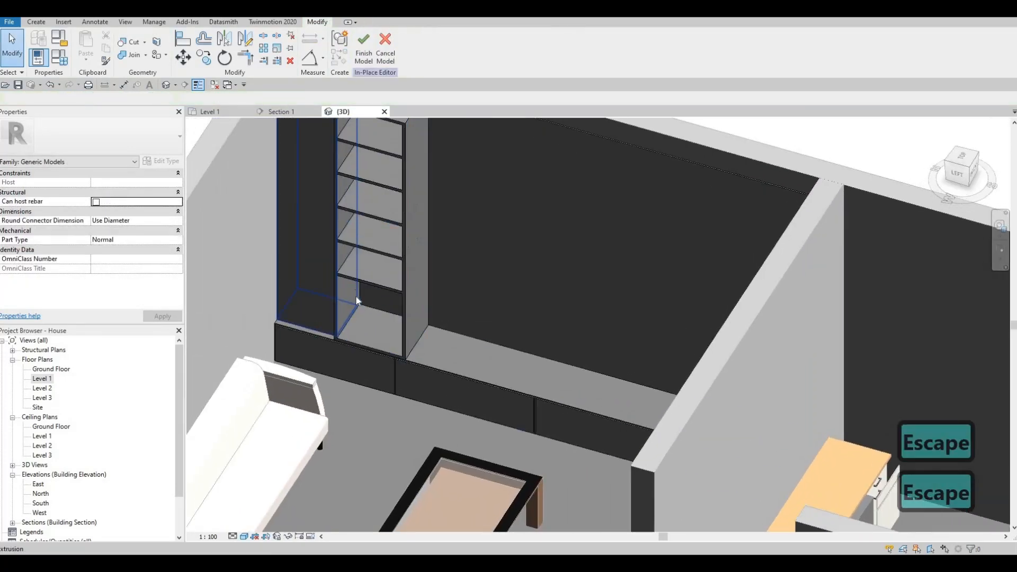
pyautogui.scroll(-2, 329, 255)
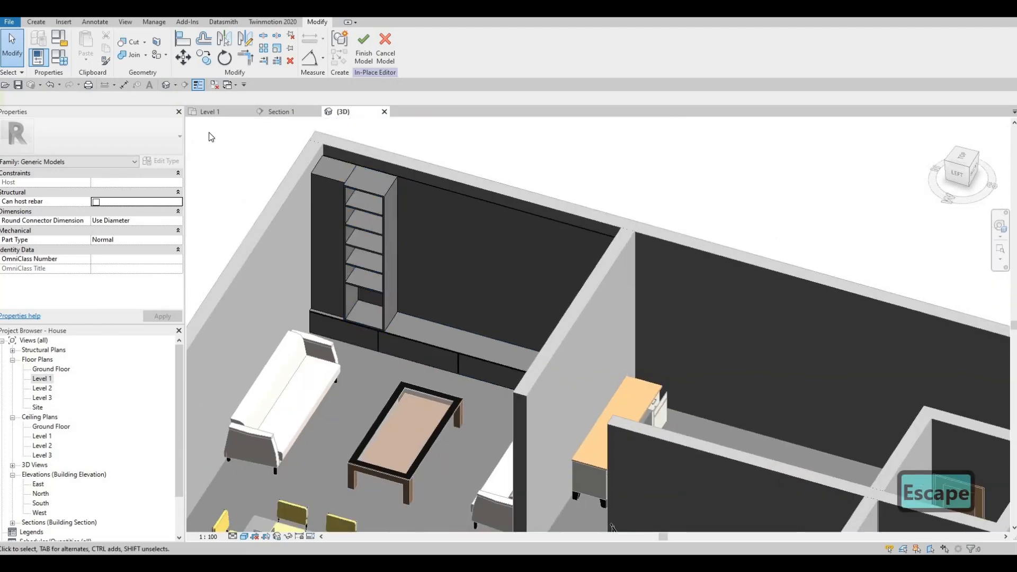
# Start an extrusion in the Level 1 plan and sketch a rectangle over the narrow strip in front of the new block.
pyautogui.click(210, 112)
pyautogui.moveTo(243, 123); pyautogui.dragTo(208, 105, button='middle')
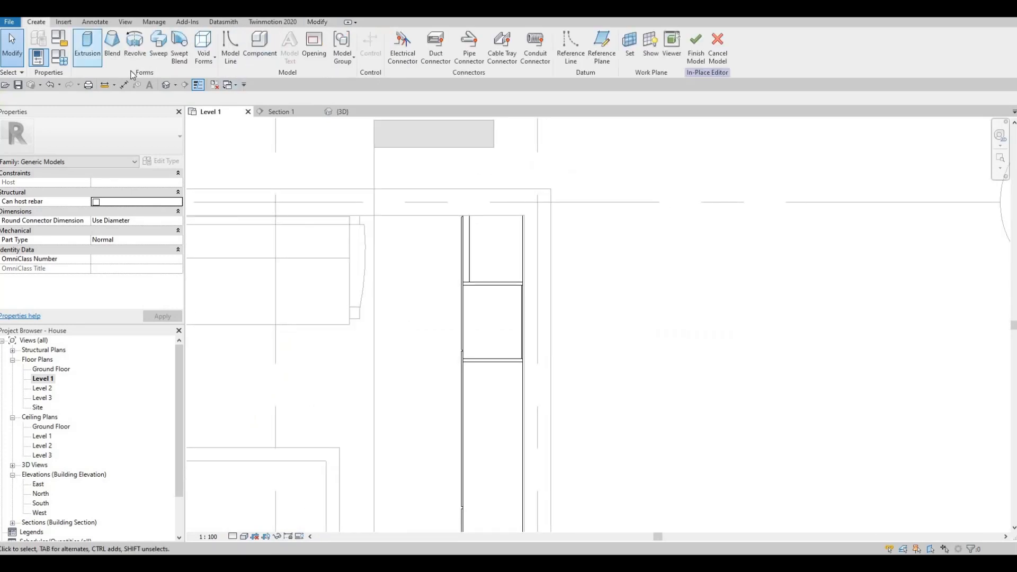
pyautogui.click(86, 52)
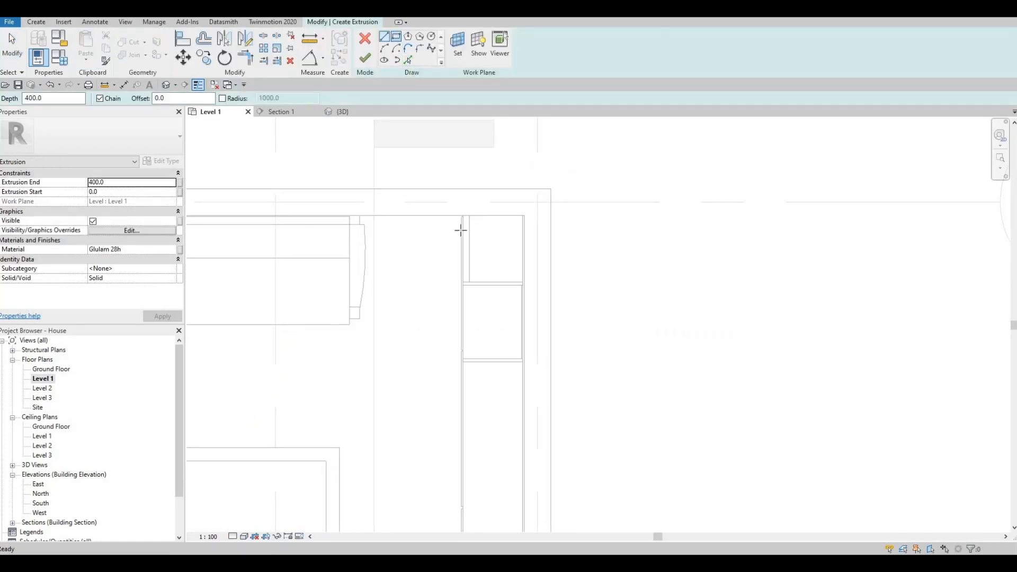
pyautogui.scroll(5, 529, 145)
pyautogui.click(528, 142)
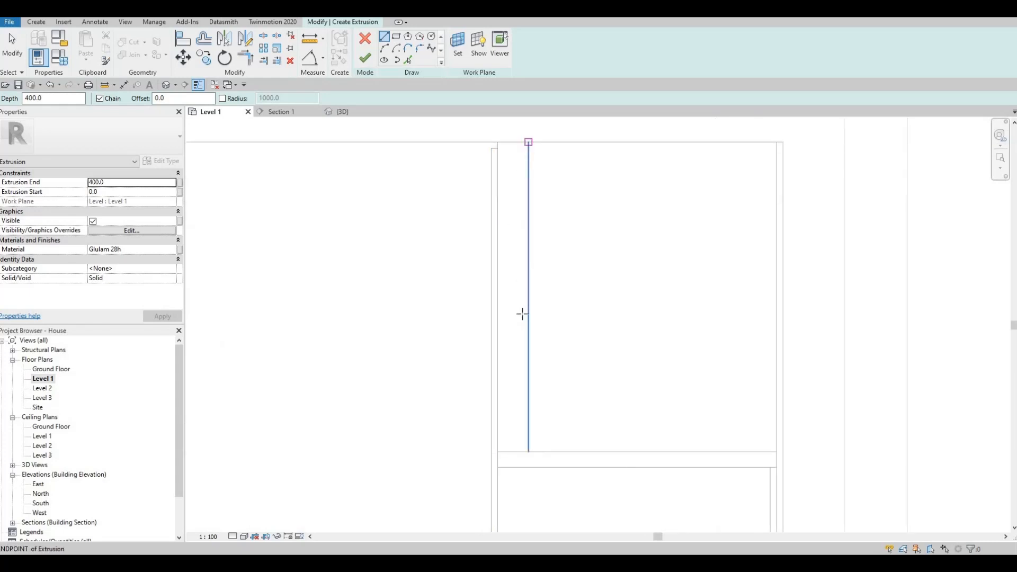
pyautogui.press('Escape')
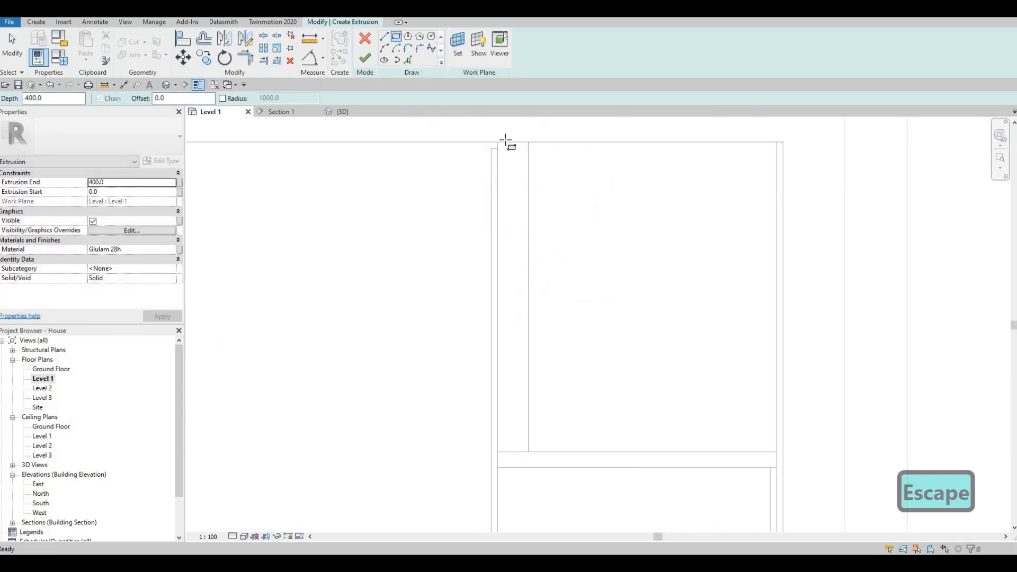
pyautogui.click(529, 142)
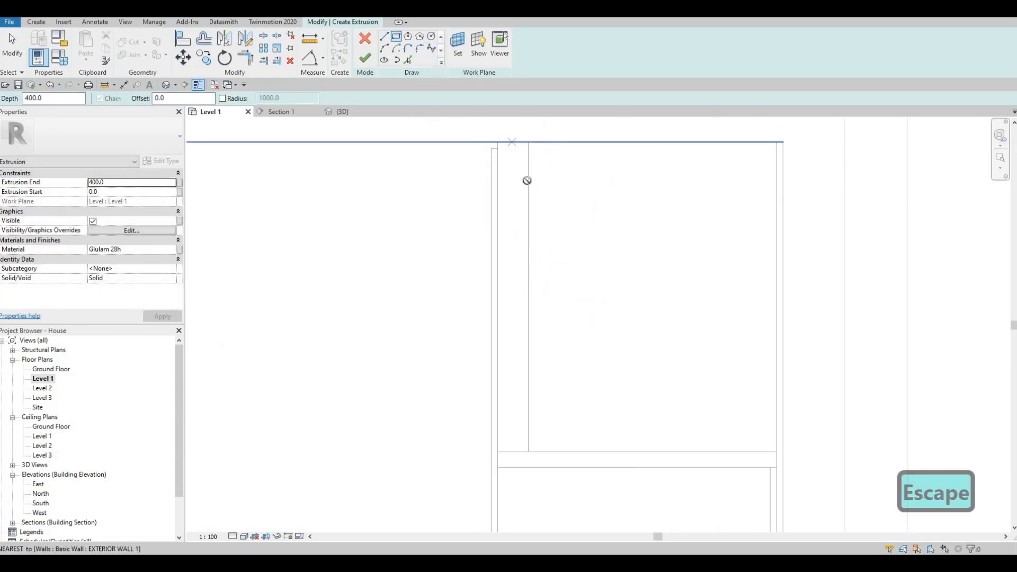
pyautogui.click(498, 452)
pyautogui.press('Escape')
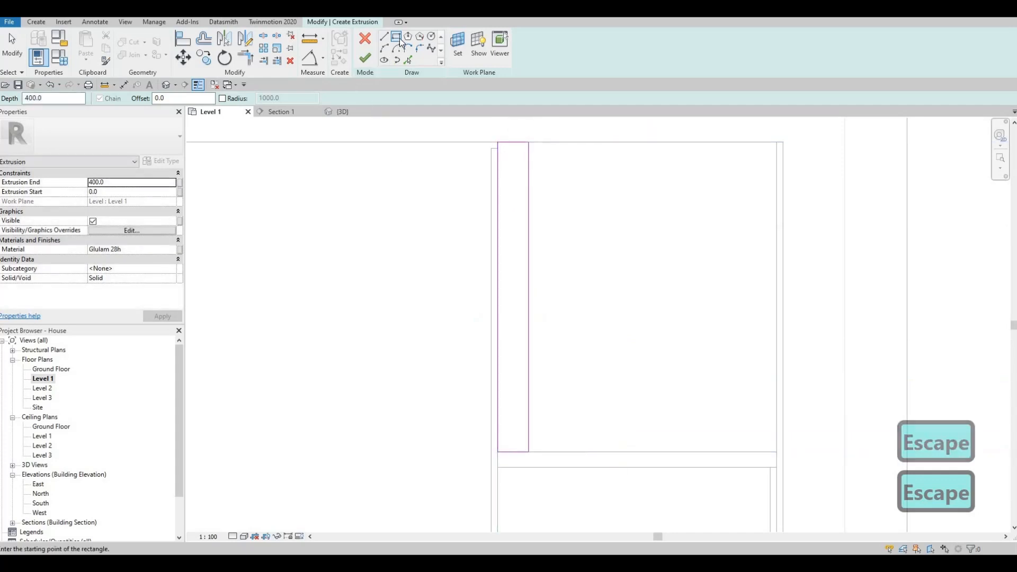
# Sketch a small notch rectangle on the strip's front edge, near its end at the exterior wall.
pyautogui.click(522, 167)
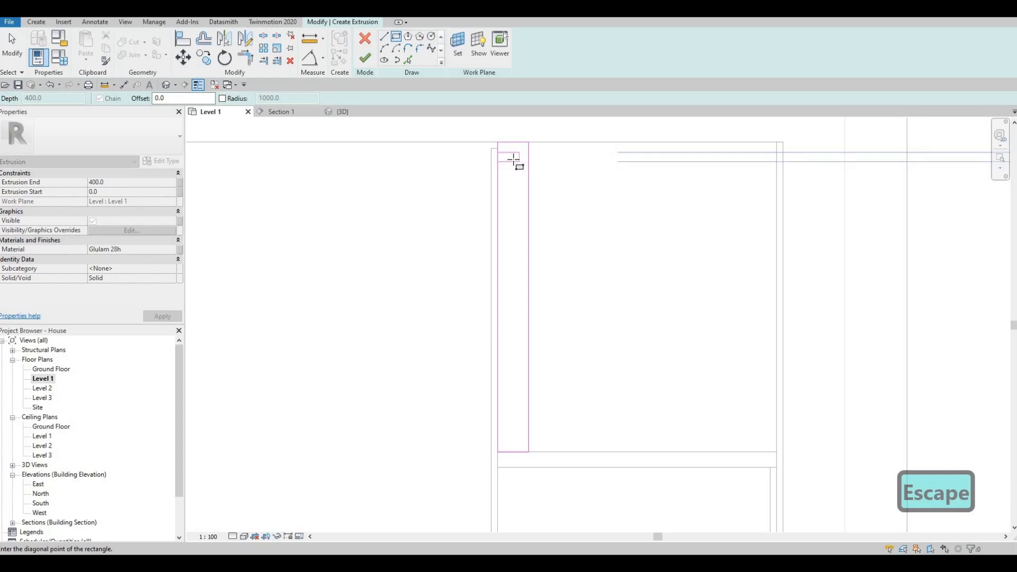
pyautogui.click(513, 159)
pyautogui.scroll(3, 498, 139)
pyautogui.press('Escape')
pyautogui.press('Escape')
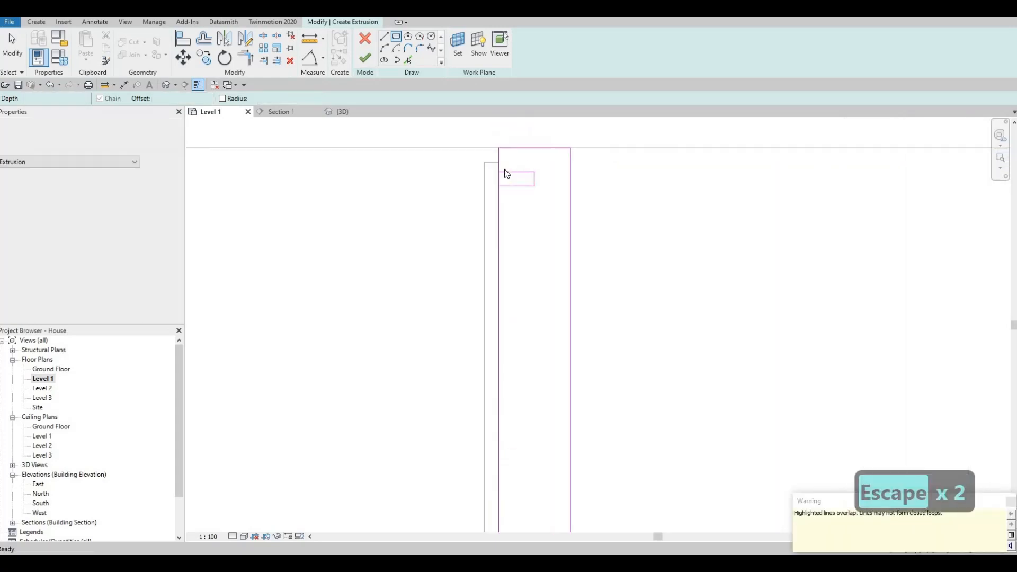
pyautogui.press('Escape')
pyautogui.press('Escape')
# Copy the small notch rectangle repeatedly along the strip's front edge with the Multiple option.
pyautogui.scroll(-1, 491, 166)
pyautogui.moveTo(444, 162); pyautogui.dragTo(537, 213)
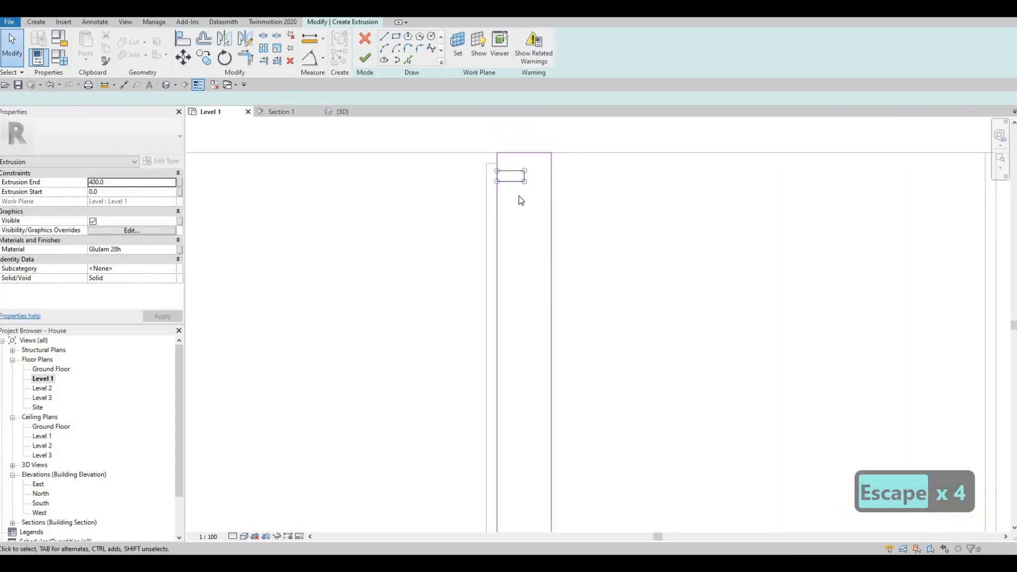
pyautogui.press('c')
pyautogui.press('o')
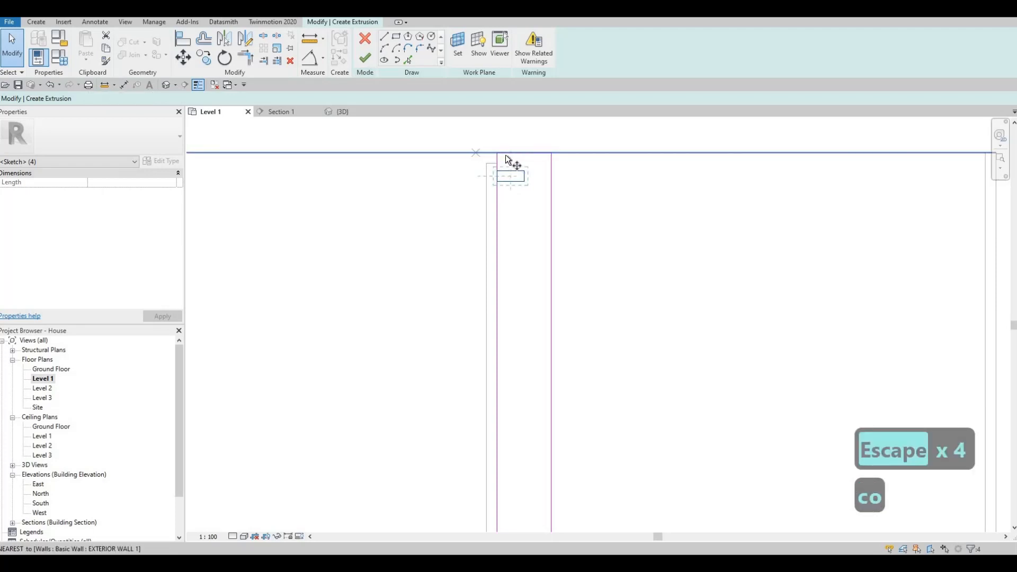
pyautogui.click(498, 183)
pyautogui.click(498, 213)
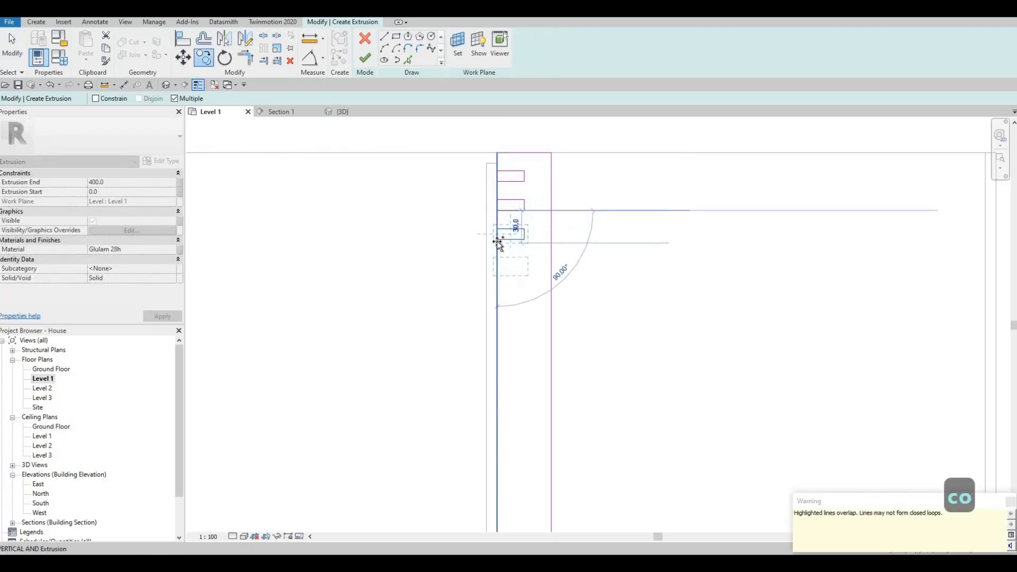
# Copy the small rectangle at equal spacing down the strip's left edge until the strip holds 18 rectangles.
pyautogui.click(497, 241)
pyautogui.click(498, 272)
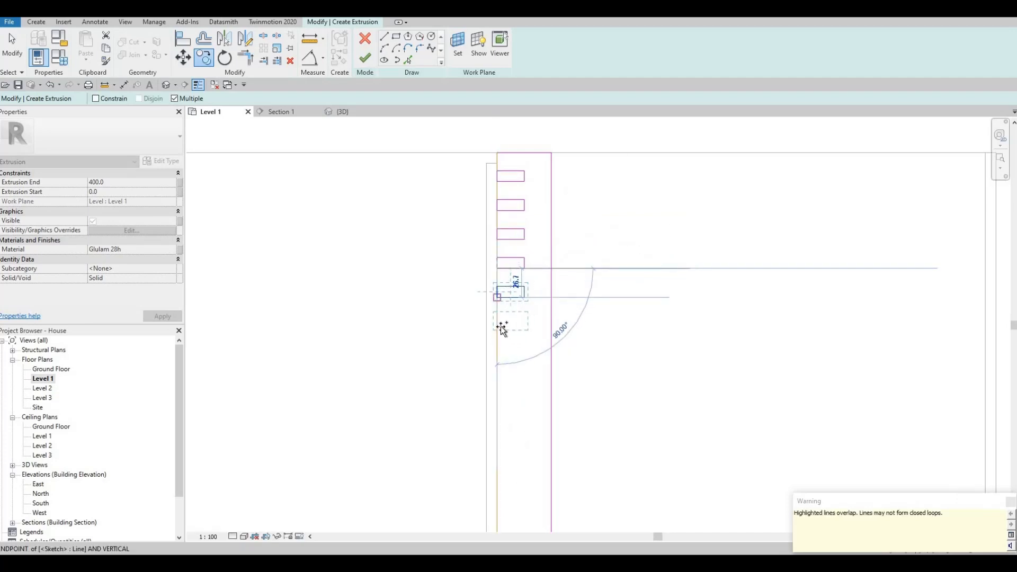
pyautogui.click(498, 300)
pyautogui.click(497, 326)
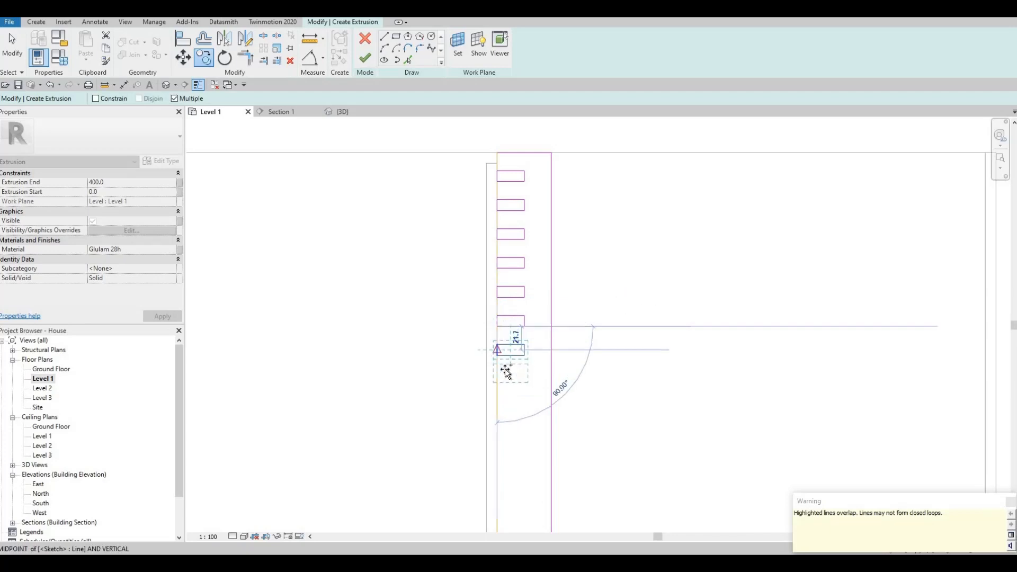
pyautogui.click(497, 355)
pyautogui.moveTo(507, 399); pyautogui.dragTo(502, 272, button='middle')
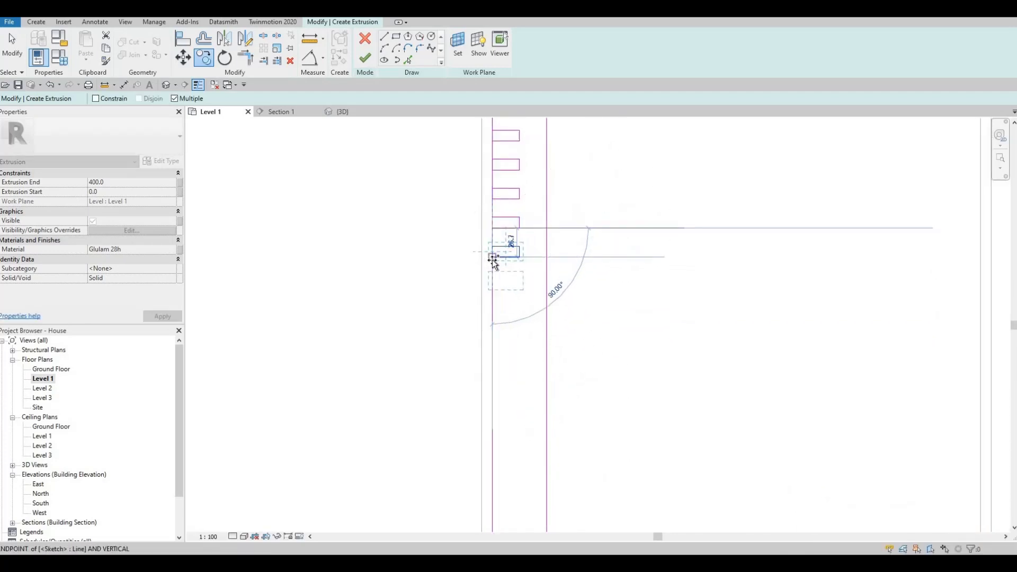
pyautogui.click(493, 257)
pyautogui.click(495, 291)
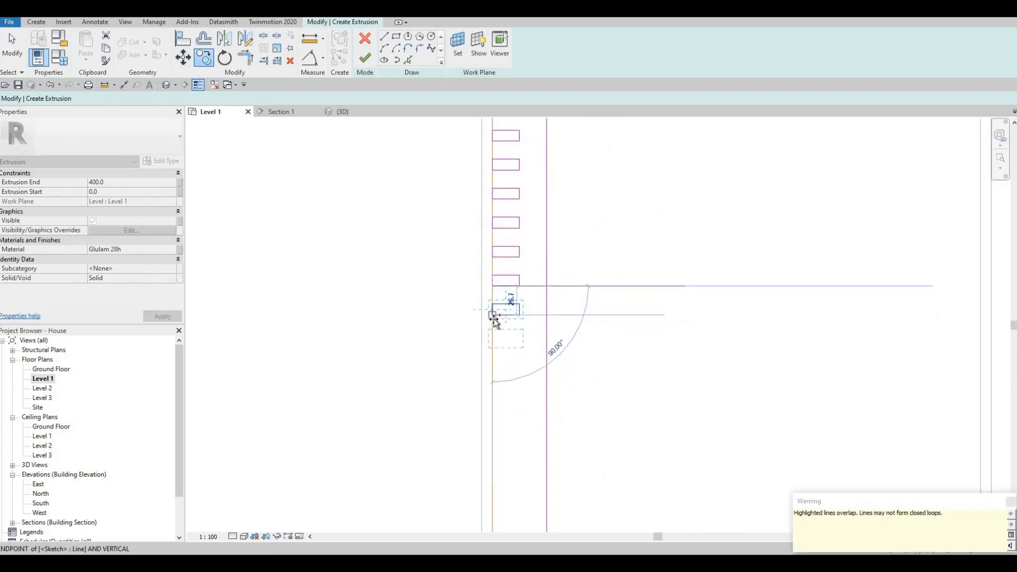
pyautogui.moveTo(502, 313); pyautogui.dragTo(489, 249, button='middle')
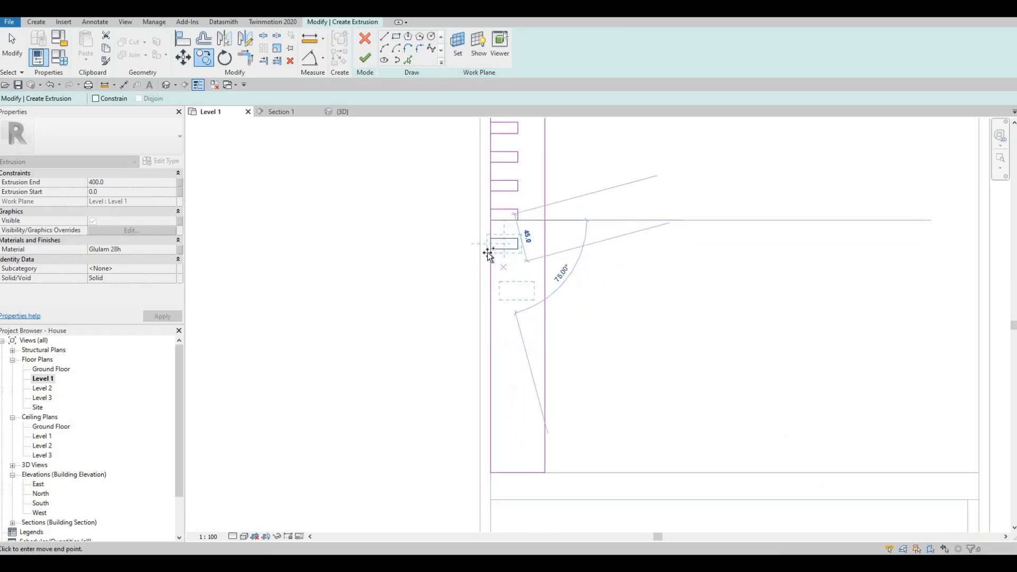
pyautogui.click(493, 289)
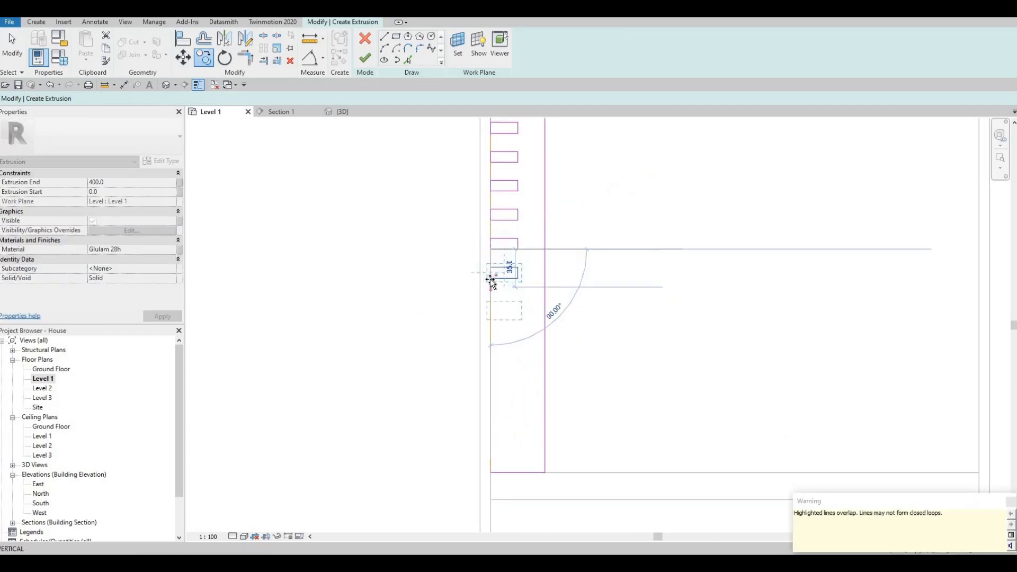
pyautogui.click(491, 312)
pyautogui.click(492, 310)
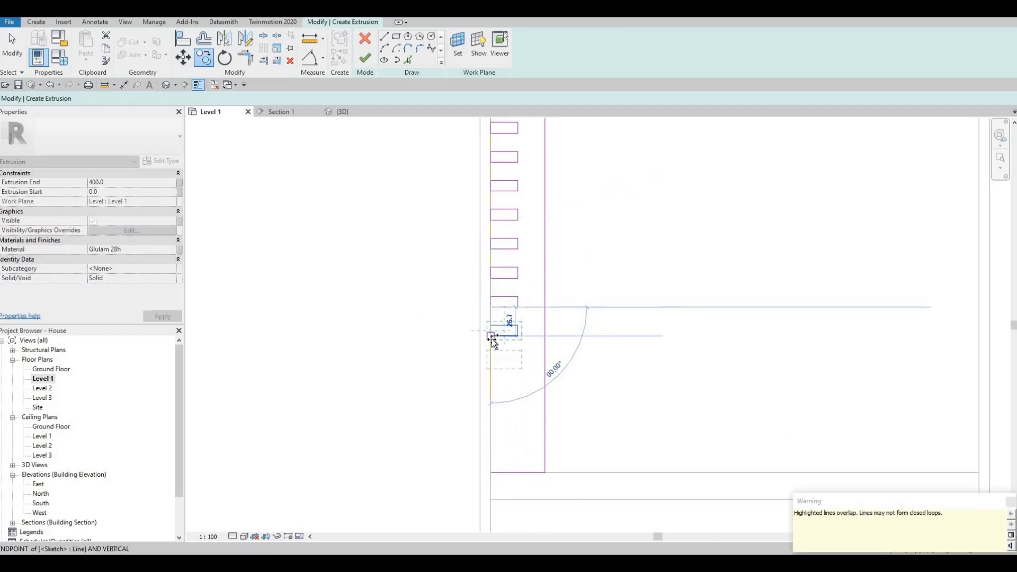
pyautogui.click(492, 339)
pyautogui.click(493, 368)
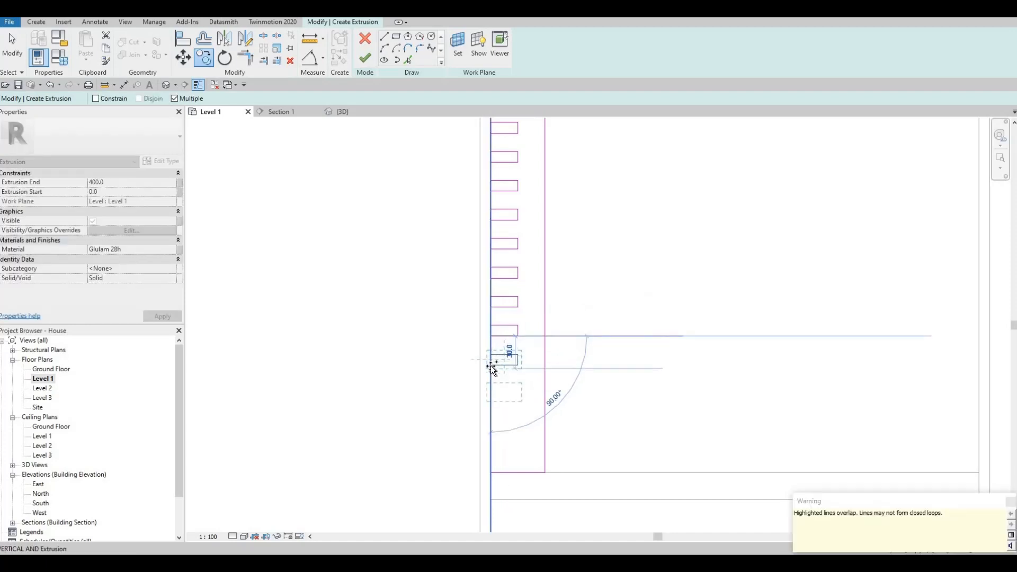
pyautogui.click(494, 397)
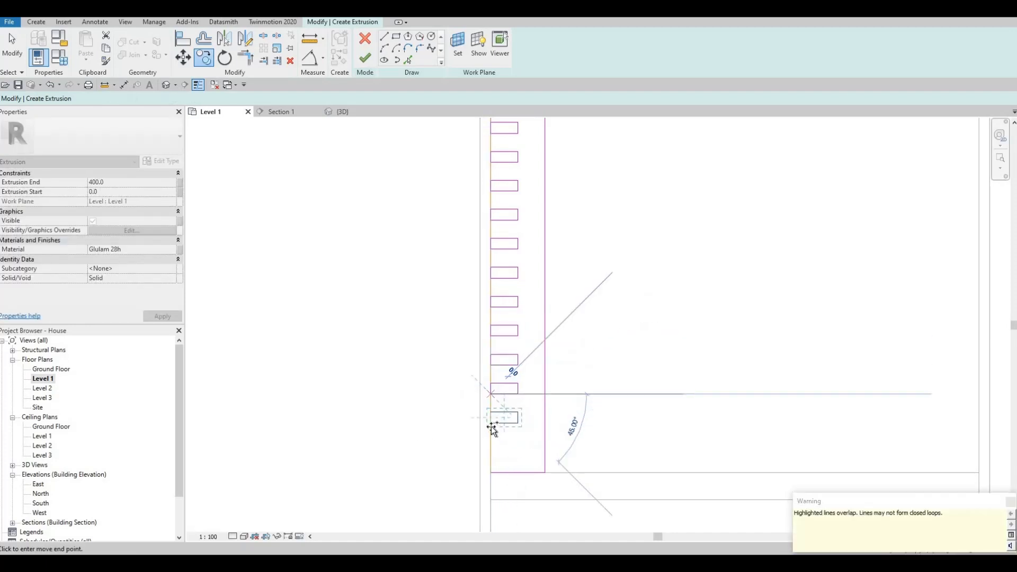
pyautogui.click(493, 426)
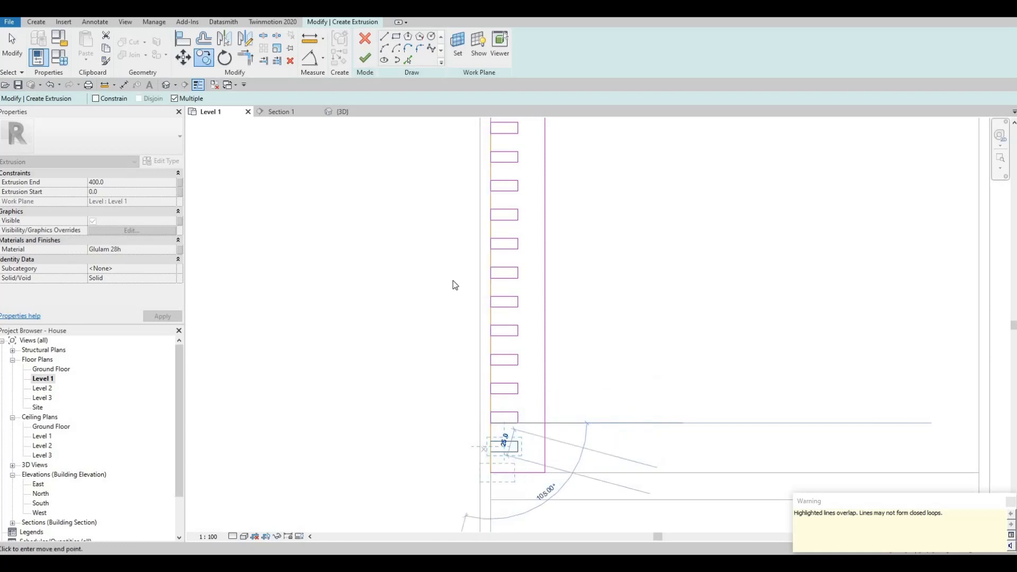
pyautogui.press('Escape')
pyautogui.press('Escape')
# Delete the short left-hand lines of all the small rectangles that overlap the strip's long edge.
pyautogui.scroll(-2, 455, 265)
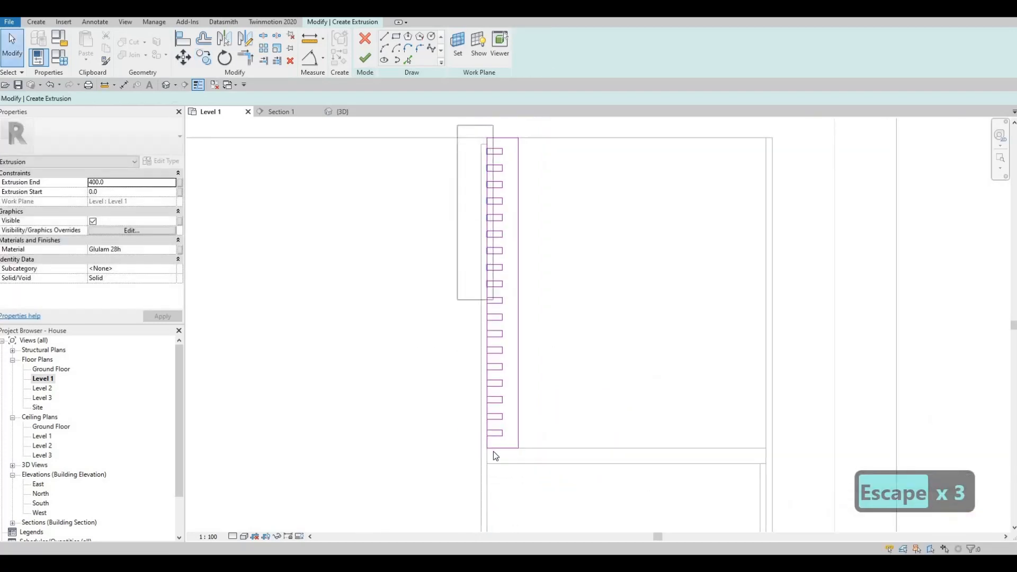
pyautogui.press('Escape')
pyautogui.press('Escape')
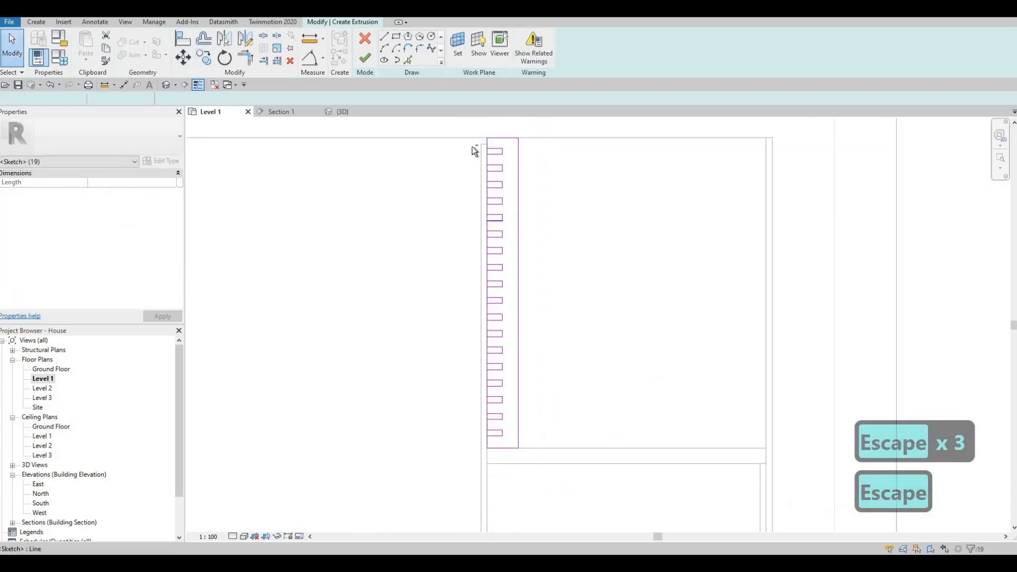
pyautogui.moveTo(471, 147)
pyautogui.mouseDown()
pyautogui.moveTo(496, 248)
pyautogui.moveTo(493, 443)
pyautogui.mouseUp()
pyautogui.press('Delete')
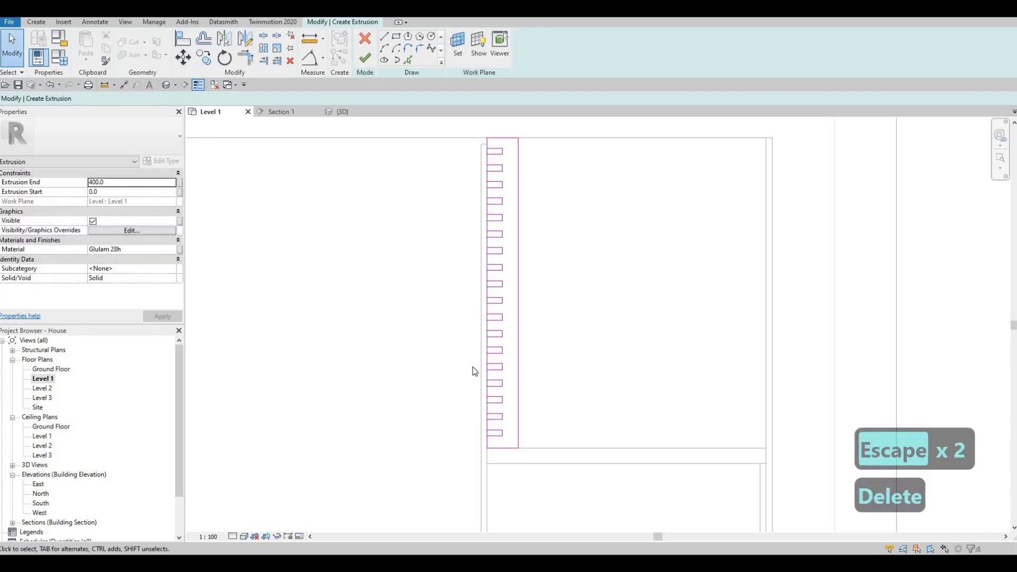
# Split the strip's long left edge at each small rectangle, working from the lowest one up to the highest.
pyautogui.press('s')
pyautogui.press('l')
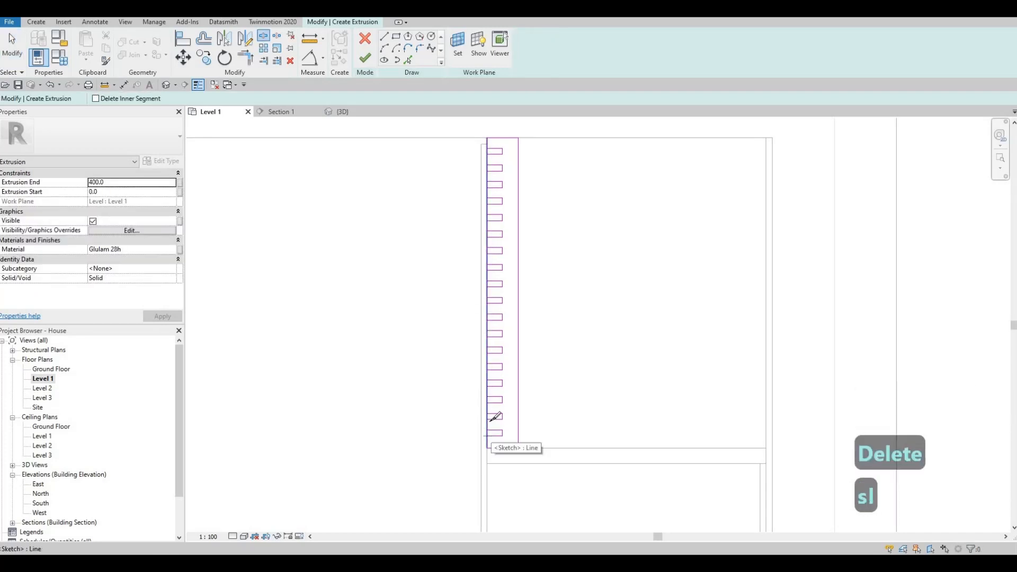
pyautogui.click(487, 435)
pyautogui.click(487, 419)
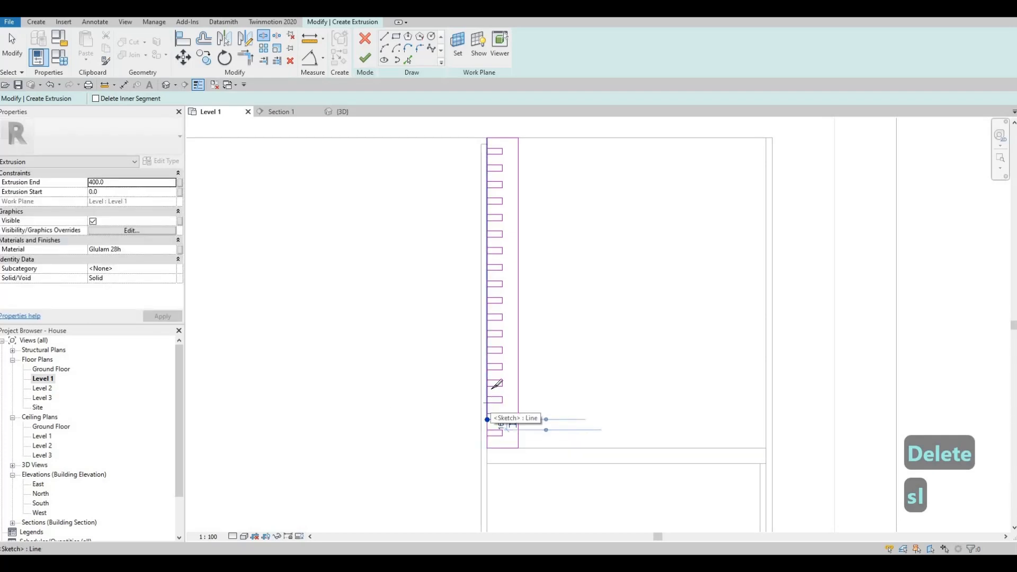
pyautogui.click(488, 386)
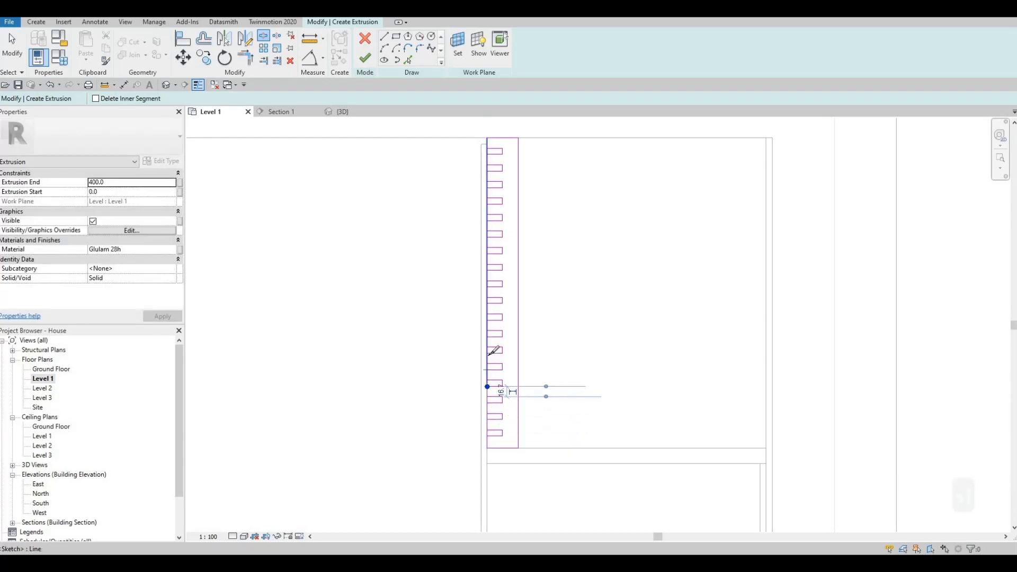
pyautogui.click(488, 370)
pyautogui.click(488, 354)
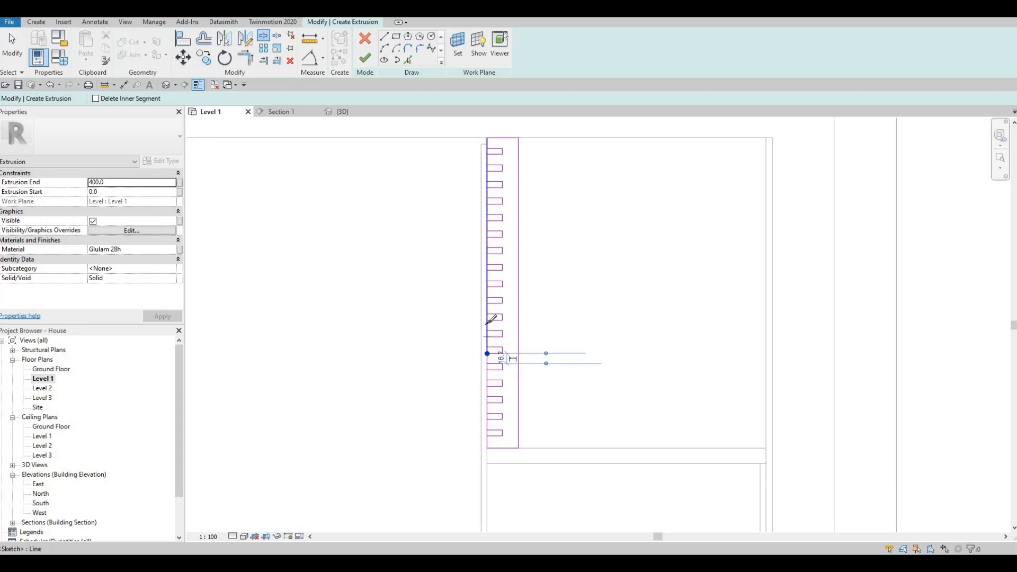
pyautogui.click(488, 337)
pyautogui.click(488, 321)
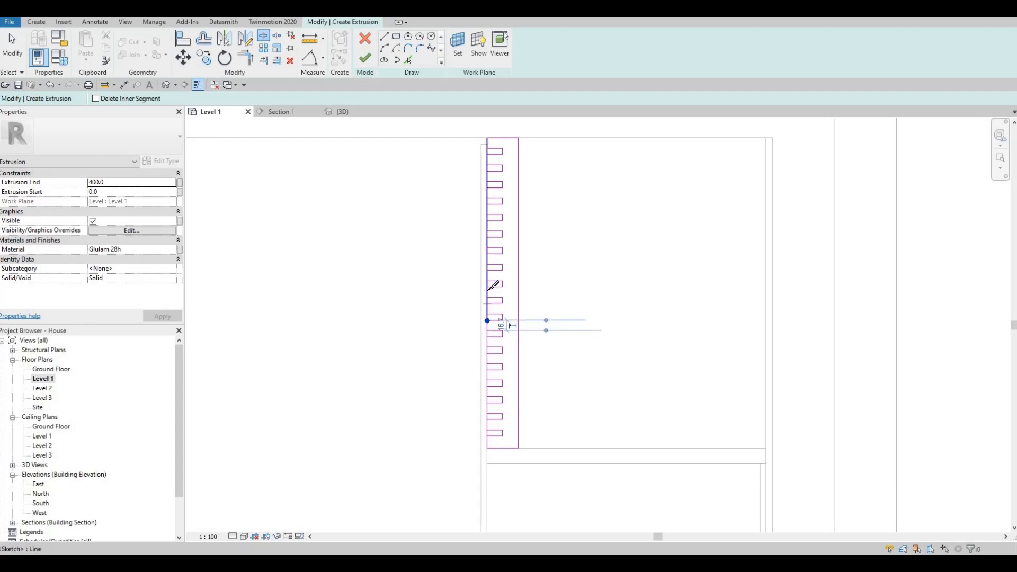
pyautogui.click(488, 304)
pyautogui.click(488, 287)
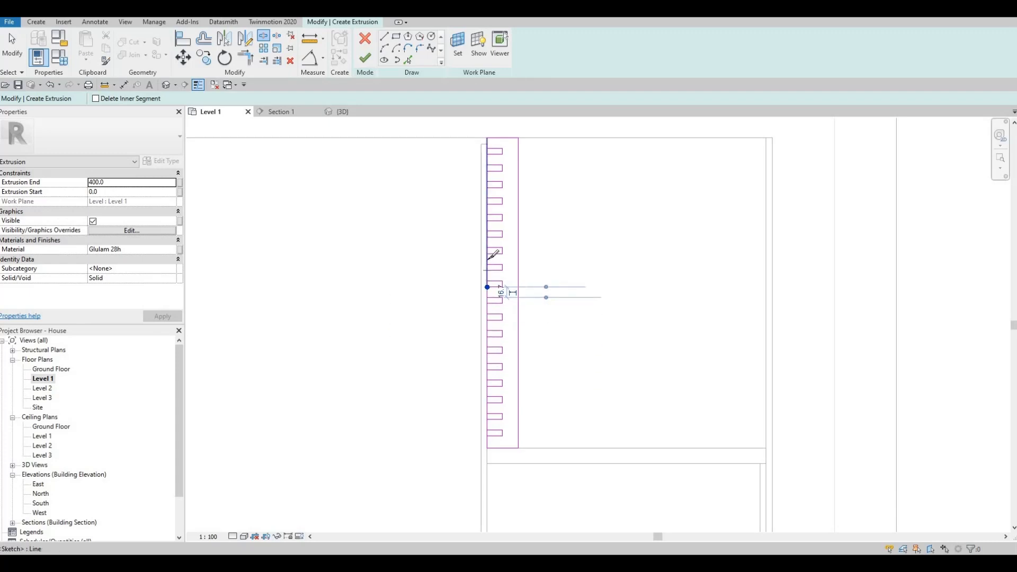
pyautogui.click(488, 270)
pyautogui.click(487, 254)
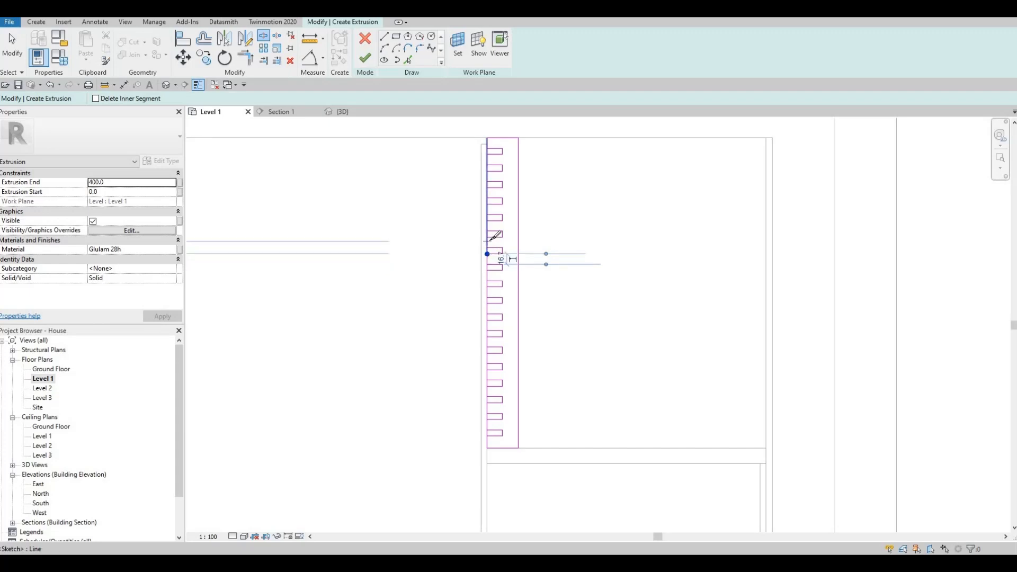
pyautogui.click(488, 237)
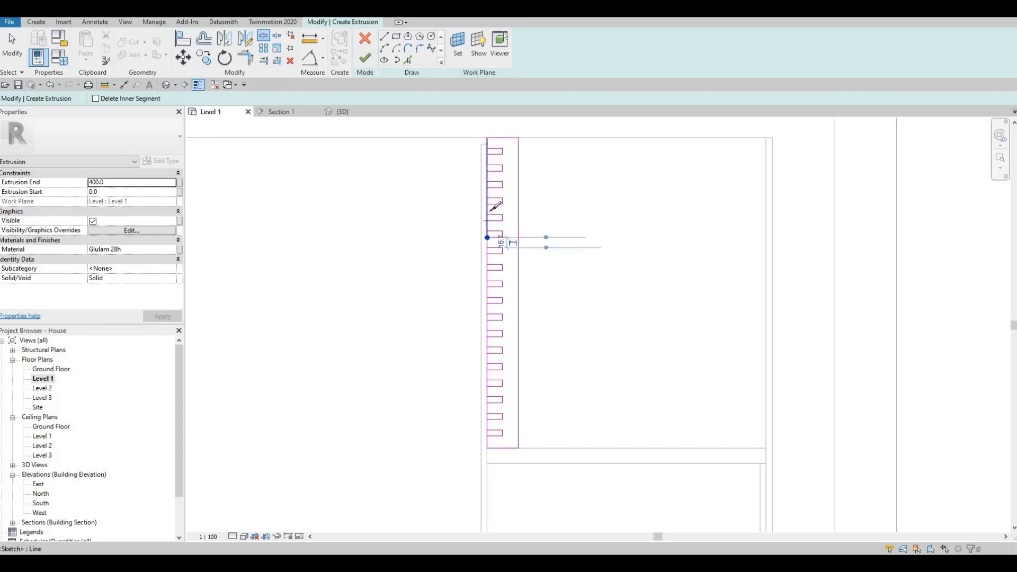
pyautogui.click(488, 221)
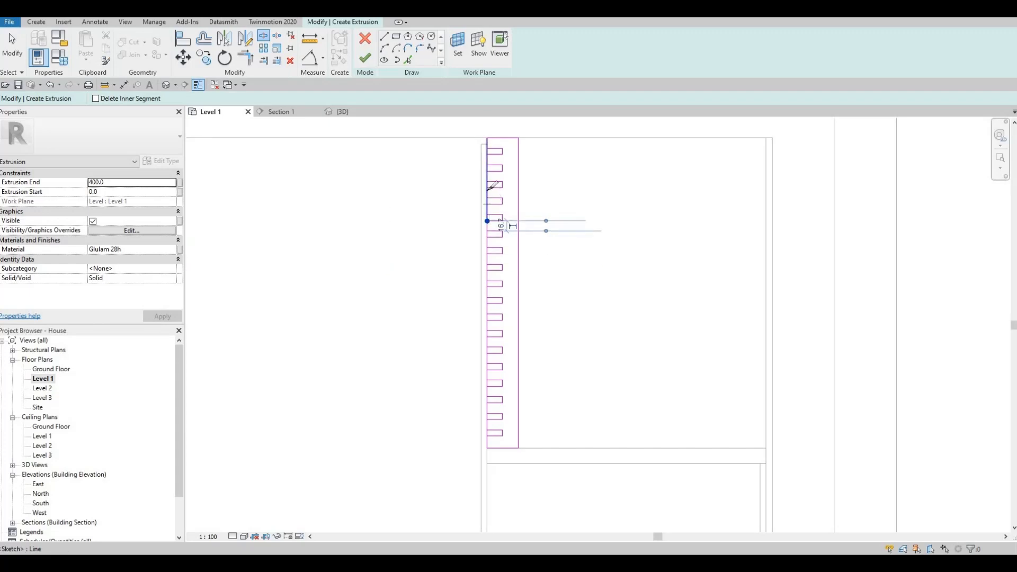
pyautogui.click(488, 204)
pyautogui.click(488, 188)
pyautogui.click(488, 171)
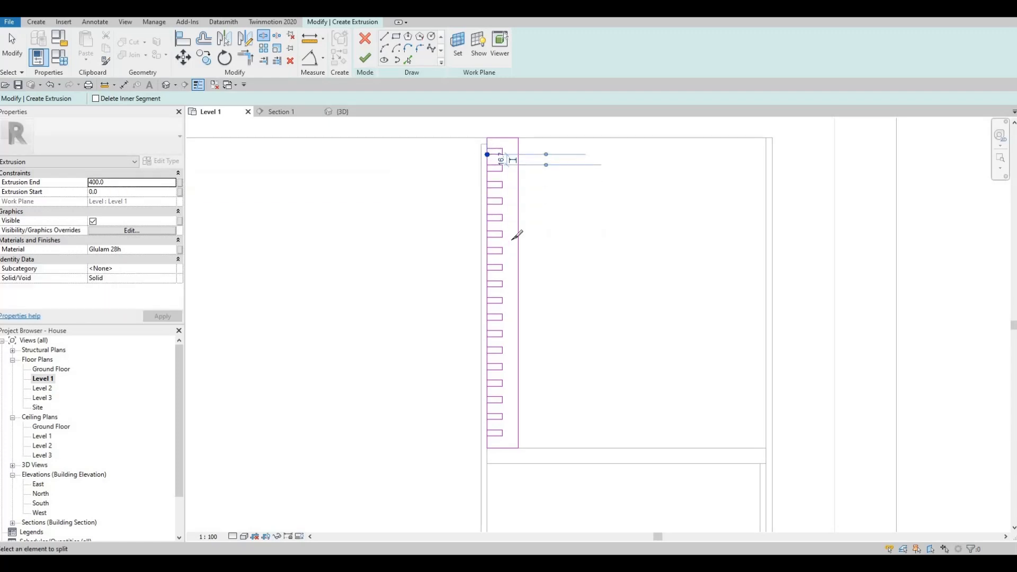
pyautogui.scroll(3, 520, 229)
pyautogui.press('Escape')
pyautogui.press('Escape')
pyautogui.press('Escape')
# Trim the split edge segments to the rectangles' horizontal lines to form one continuous toothed outline with open slots.
pyautogui.press('t')
pyautogui.press('r')
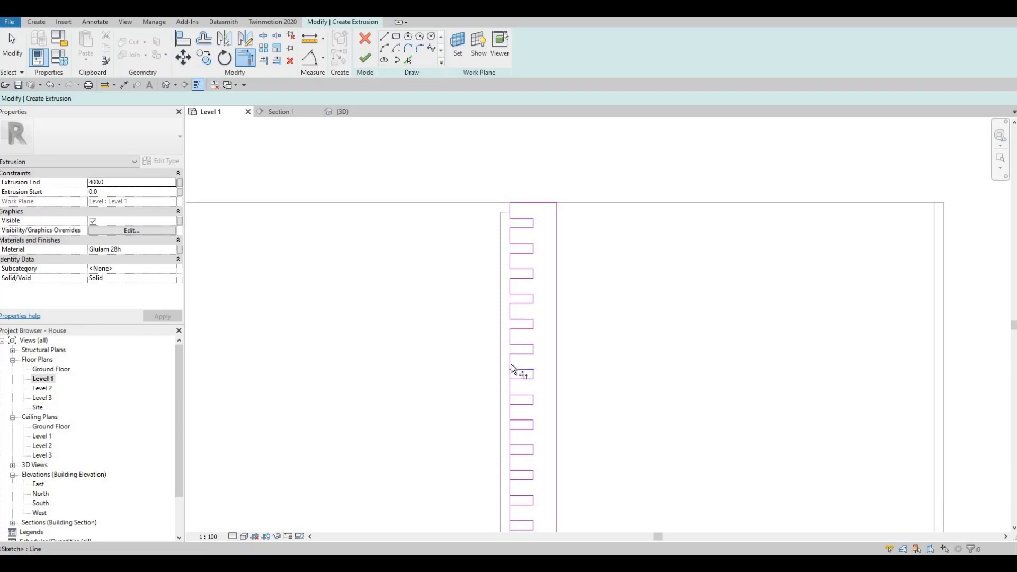
pyautogui.moveTo(539, 322); pyautogui.dragTo(530, 313, button='middle')
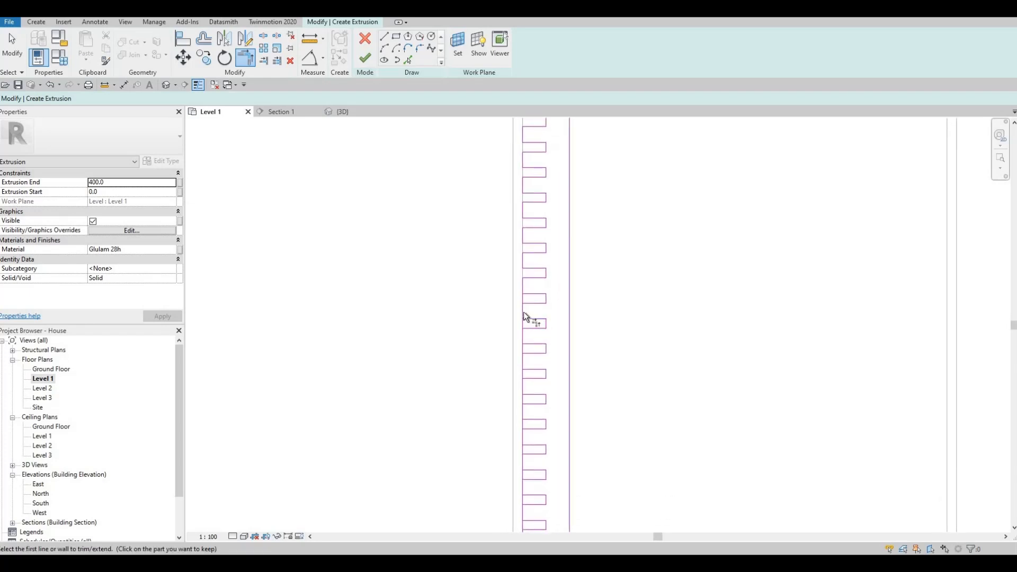
pyautogui.click(523, 334)
pyautogui.click(527, 343)
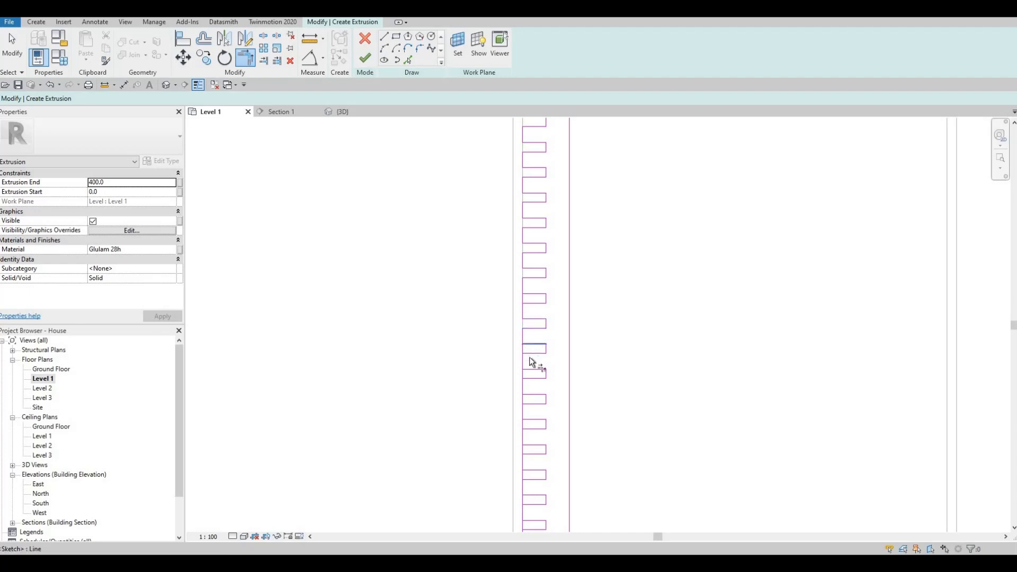
pyautogui.click(527, 364)
pyautogui.click(527, 368)
pyautogui.moveTo(537, 389); pyautogui.dragTo(533, 258, button='middle')
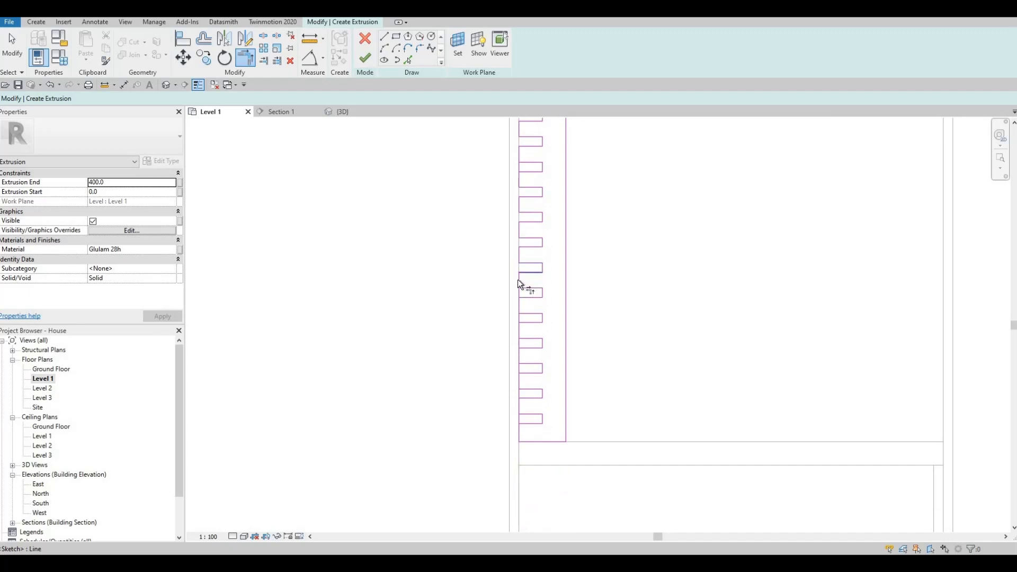
pyautogui.click(519, 306)
pyautogui.click(525, 337)
pyautogui.click(521, 334)
pyautogui.click(526, 363)
pyautogui.click(519, 358)
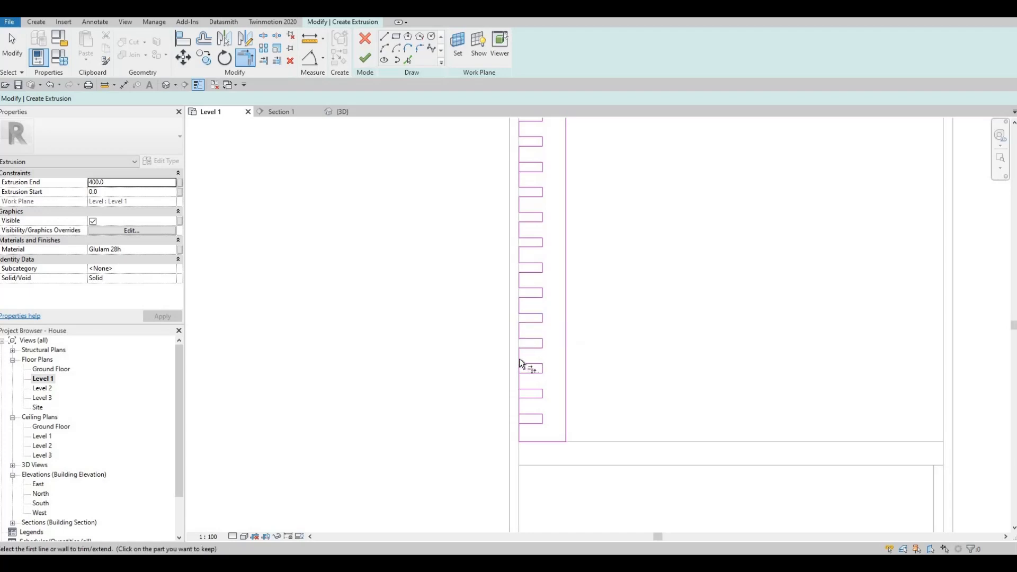
pyautogui.click(528, 390)
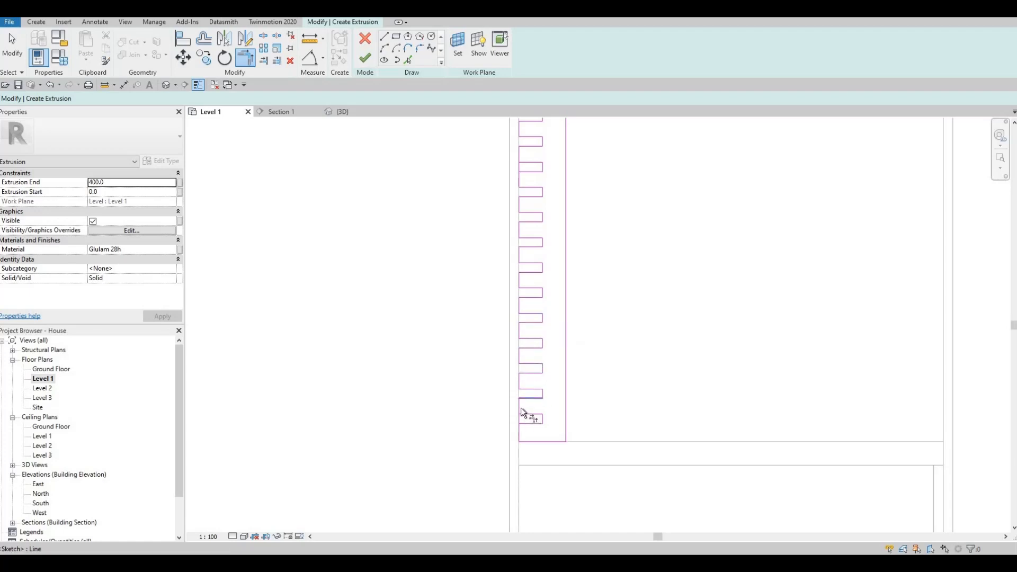
pyautogui.click(520, 408)
pyautogui.scroll(-3, 502, 322)
pyautogui.press('Escape')
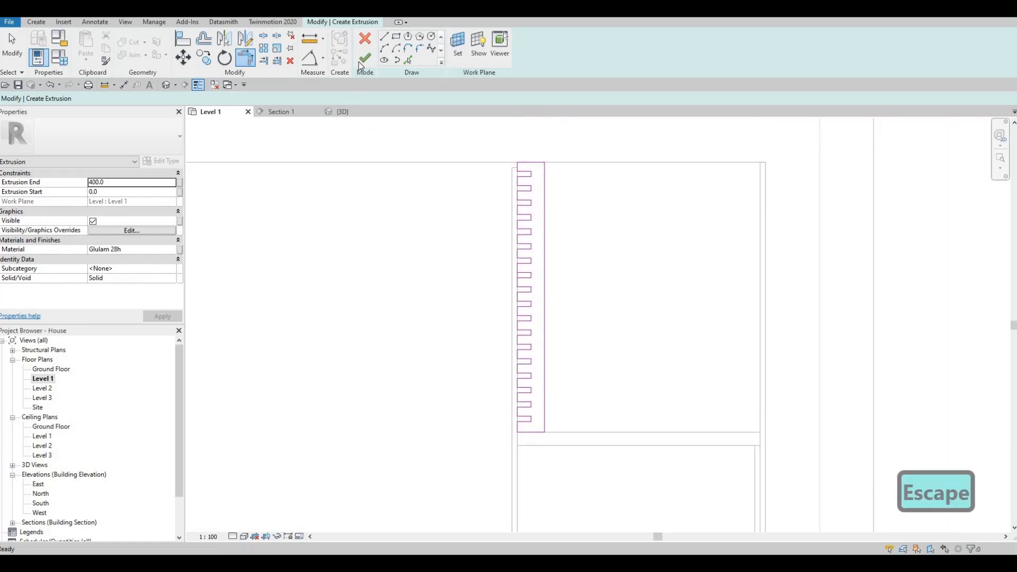
# Trim the remaining intersecting slot line to the adjoining left edge segment and finish the extrusion sketch.
pyautogui.click(361, 61)
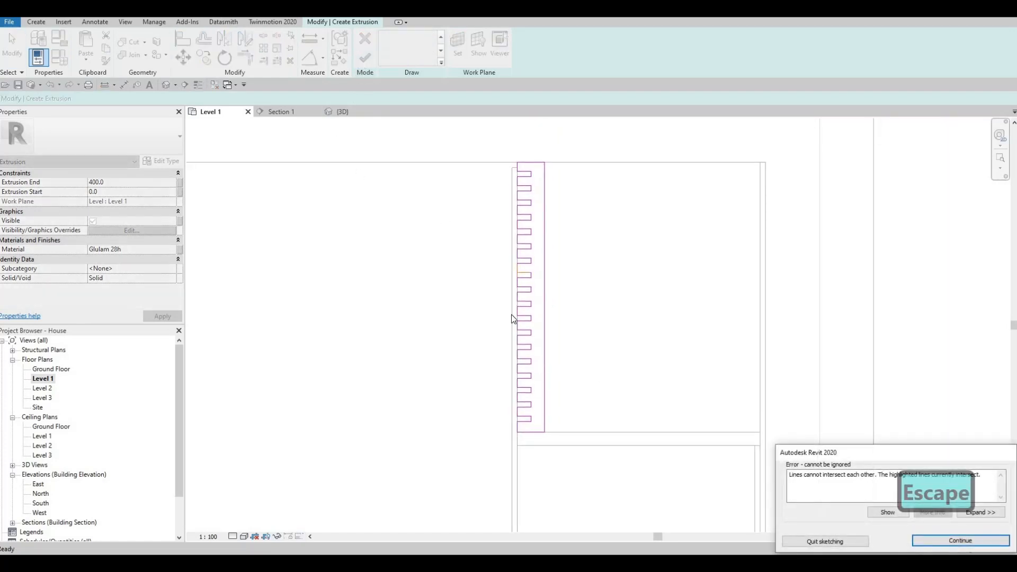
pyautogui.press('Escape')
pyautogui.scroll(3, 524, 273)
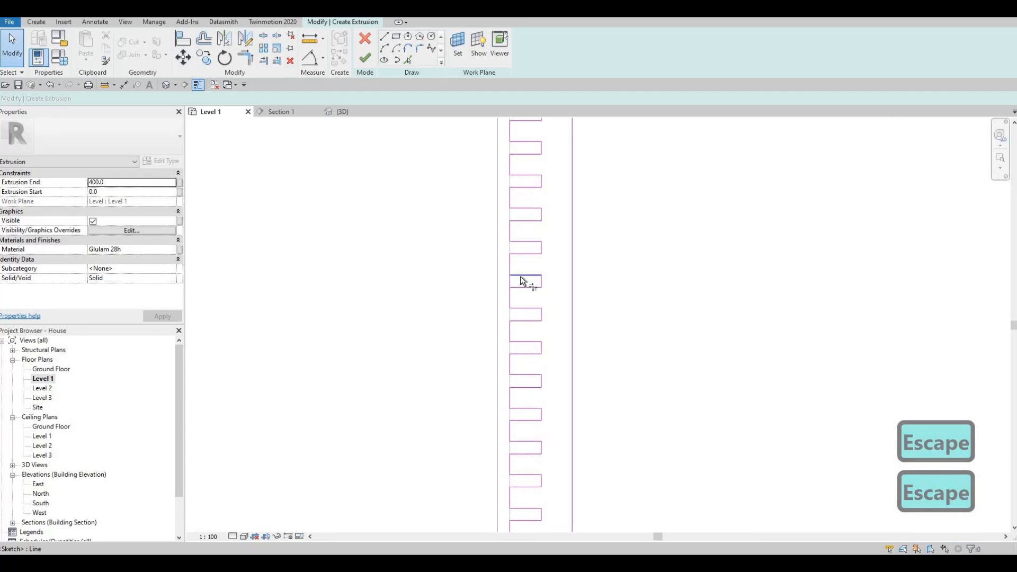
pyautogui.press('t')
pyautogui.press('r')
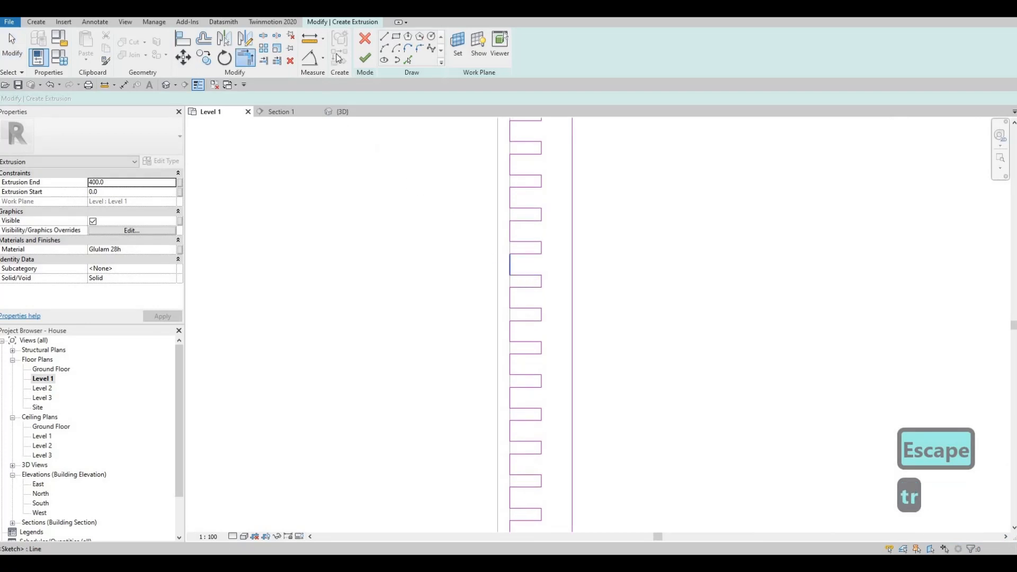
pyautogui.press('Escape')
pyautogui.click(361, 61)
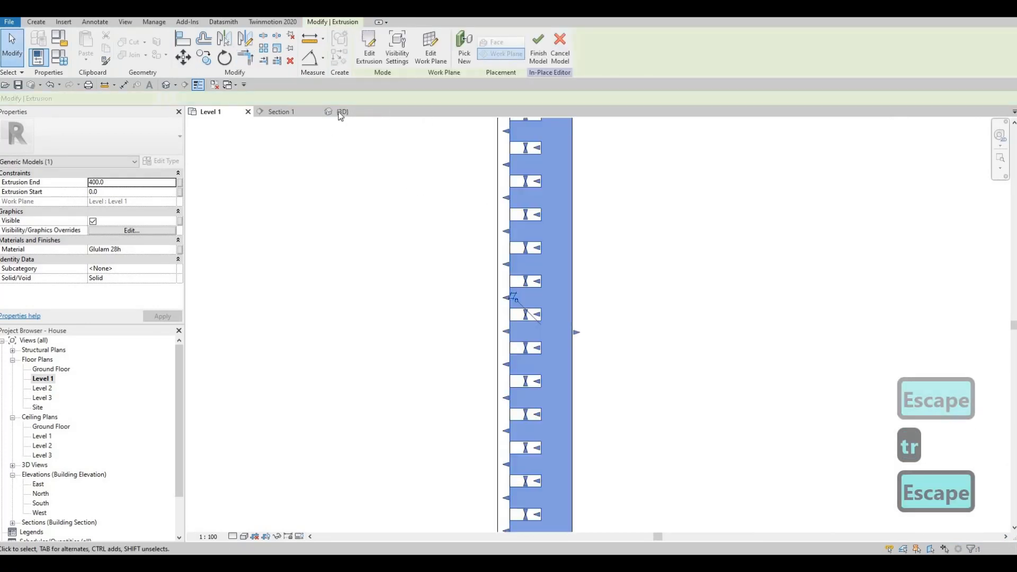
# In Section 1, stretch the slotted extrusion's top up to the shelving's height at 2800 and raise its bottom to the top of the base cabinets.
pyautogui.click(293, 112)
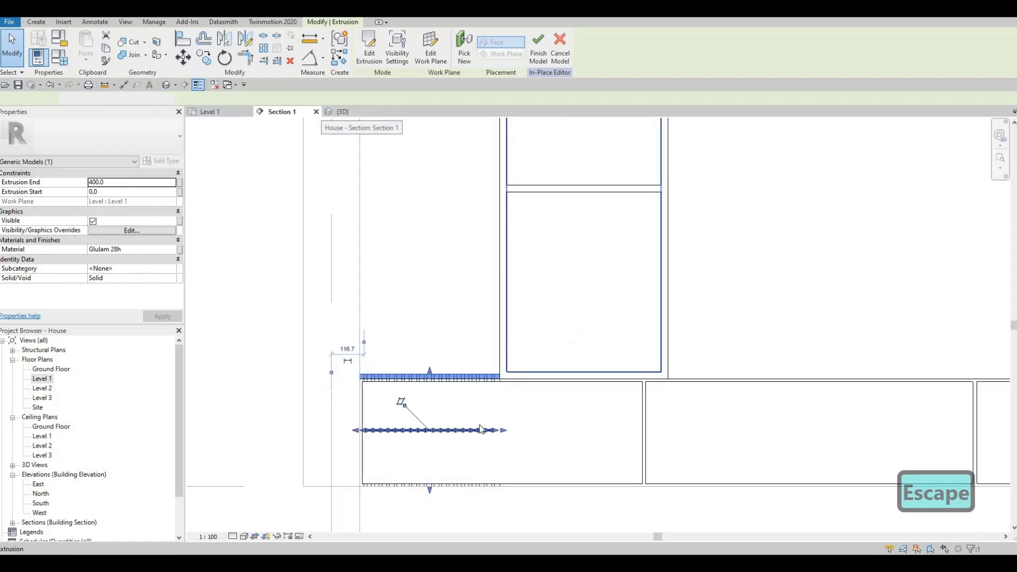
pyautogui.moveTo(476, 394); pyautogui.dragTo(476, 447, button='middle')
pyautogui.scroll(-1, 476, 446)
pyautogui.moveTo(476, 448); pyautogui.dragTo(484, 214)
pyautogui.moveTo(487, 207); pyautogui.dragTo(494, 351, button='middle')
pyautogui.scroll(-1, 493, 351)
pyautogui.moveTo(484, 357); pyautogui.dragTo(492, 184)
pyautogui.moveTo(465, 481); pyautogui.dragTo(457, 335, button='middle')
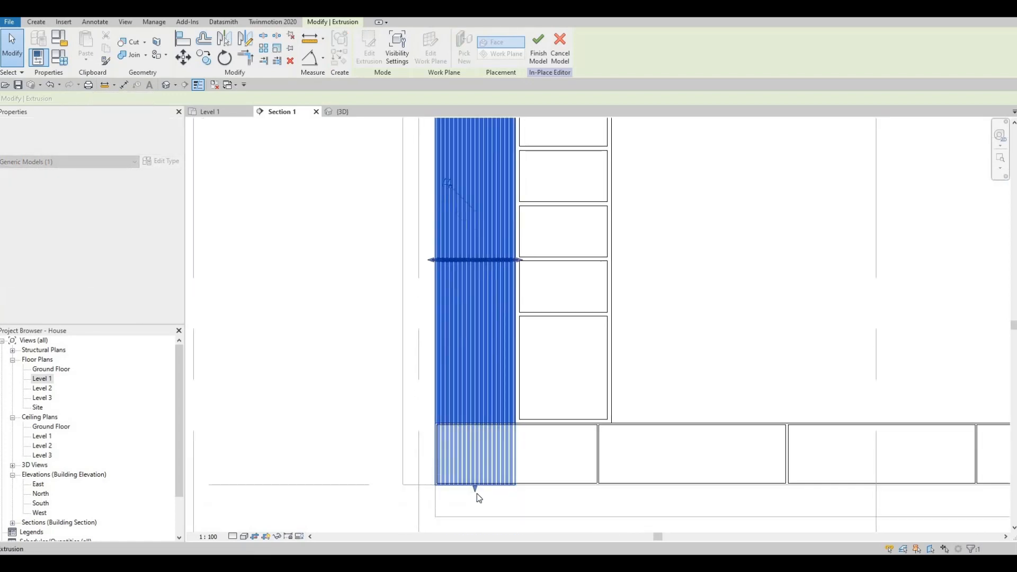
pyautogui.moveTo(476, 488); pyautogui.dragTo(479, 427)
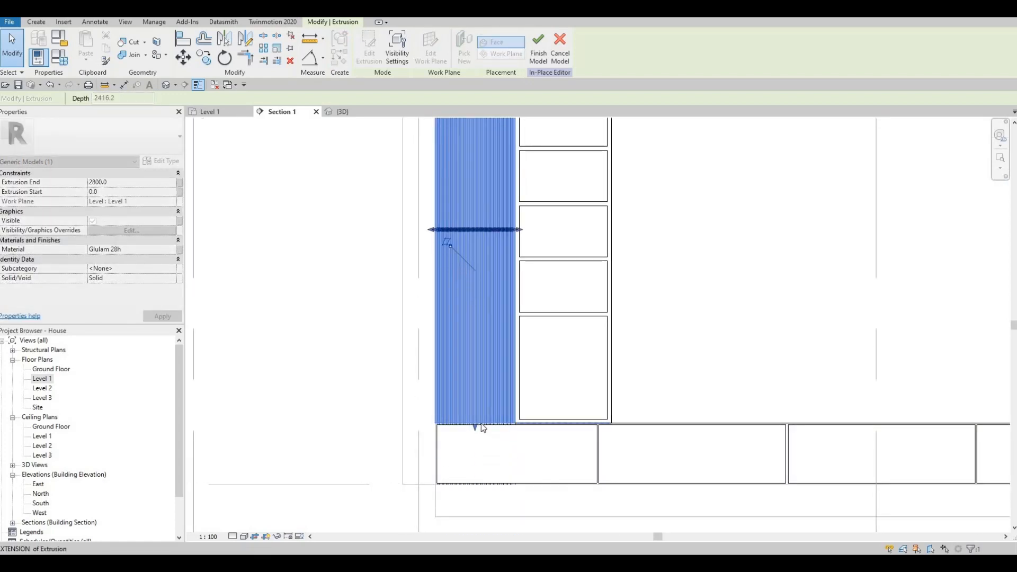
pyautogui.press('Escape')
# Examine the slotted panel beside the shelving in the 3D view and on the Level 1 floor plan.
pyautogui.click(342, 111)
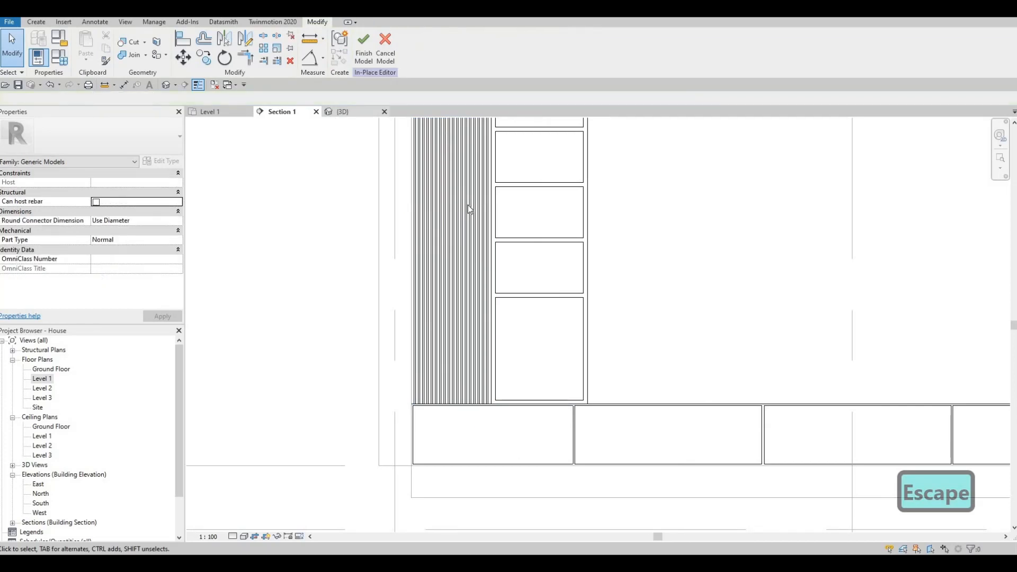
pyautogui.scroll(-5, 413, 265)
pyautogui.scroll(8, 402, 212)
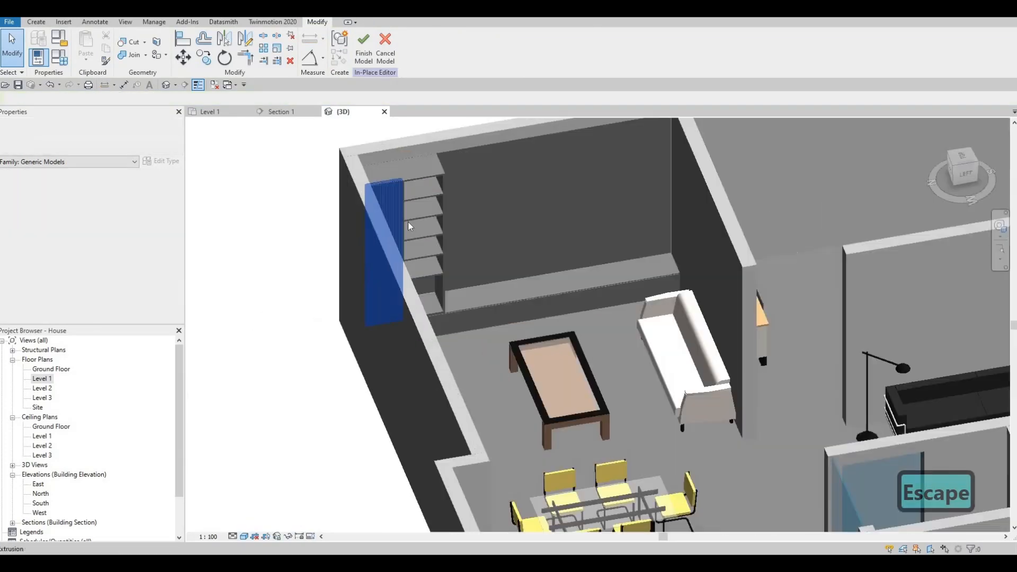
pyautogui.keyDown('shift'); pyautogui.moveTo(380, 269); pyautogui.dragTo(390, 273, button='middle'); pyautogui.keyUp('shift')
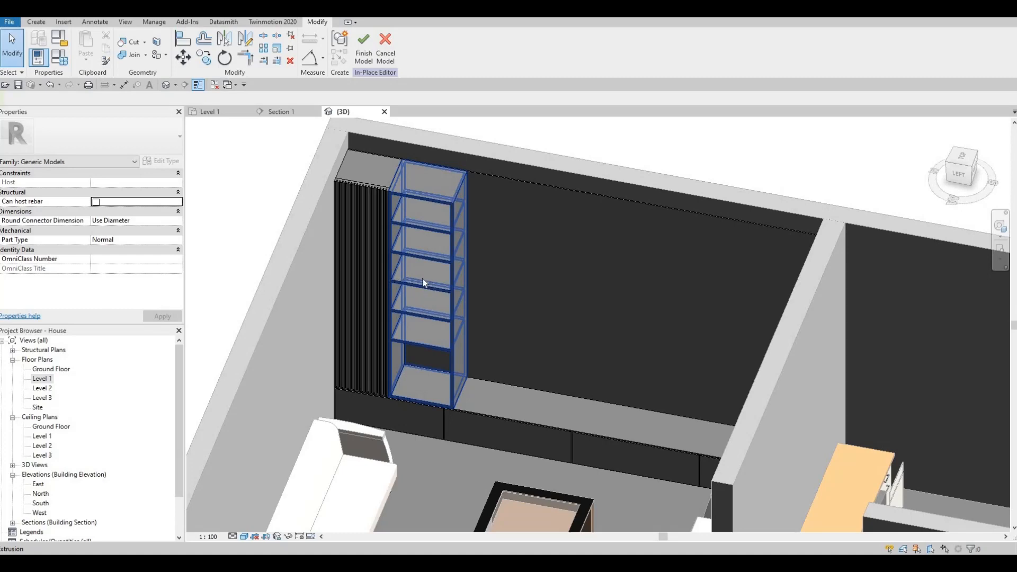
pyautogui.doubleClick(42, 379)
pyautogui.scroll(-4, 229, 329)
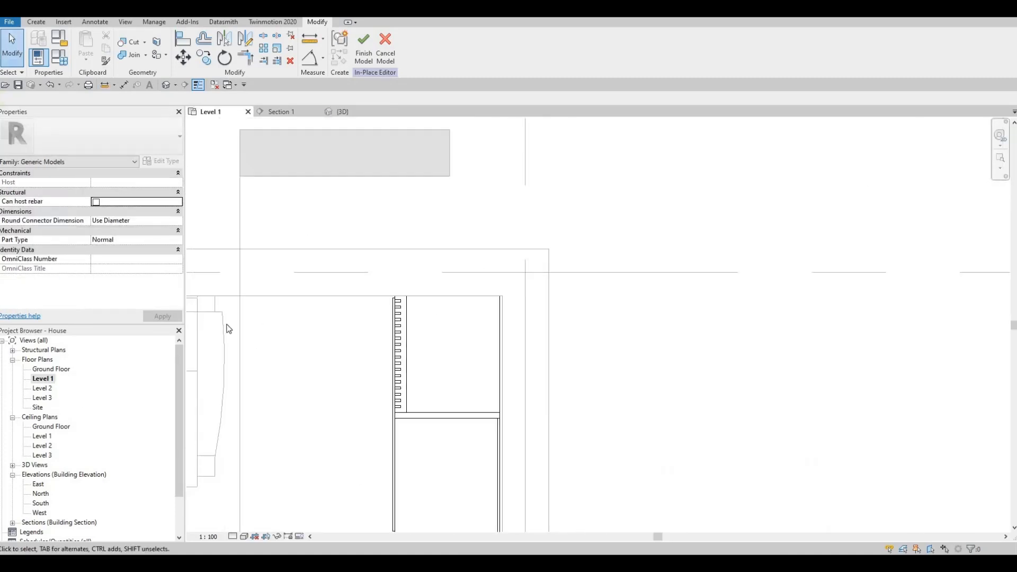
pyautogui.scroll(-1, 226, 325)
pyautogui.moveTo(226, 325); pyautogui.dragTo(297, 230, button='middle')
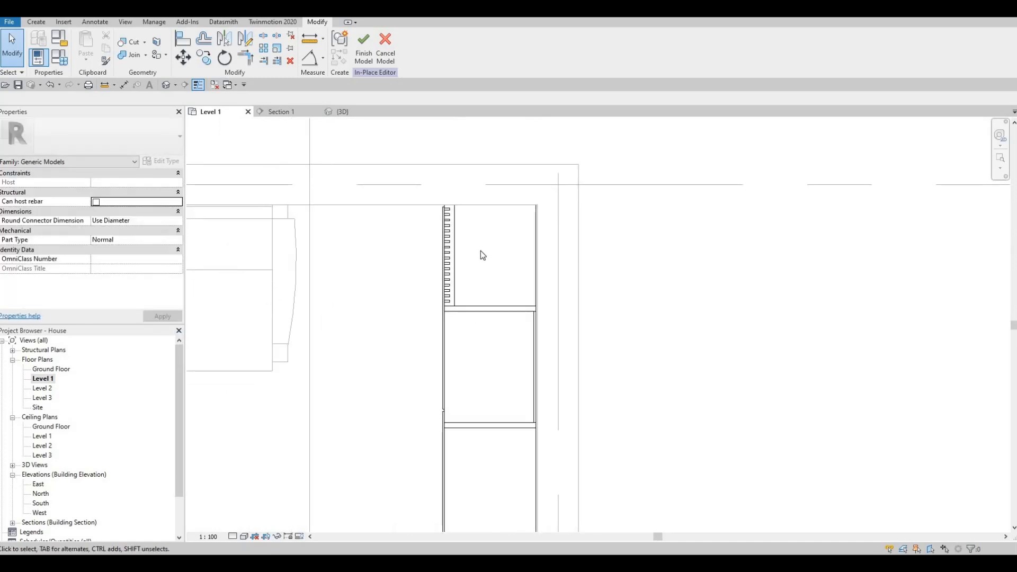
pyautogui.scroll(-5, 481, 256)
# In Section 1, mirror a copy of the slotted panel and shelving unit to the opposite side about a vertical axis through the back panel's midpoint.
pyautogui.click(281, 112)
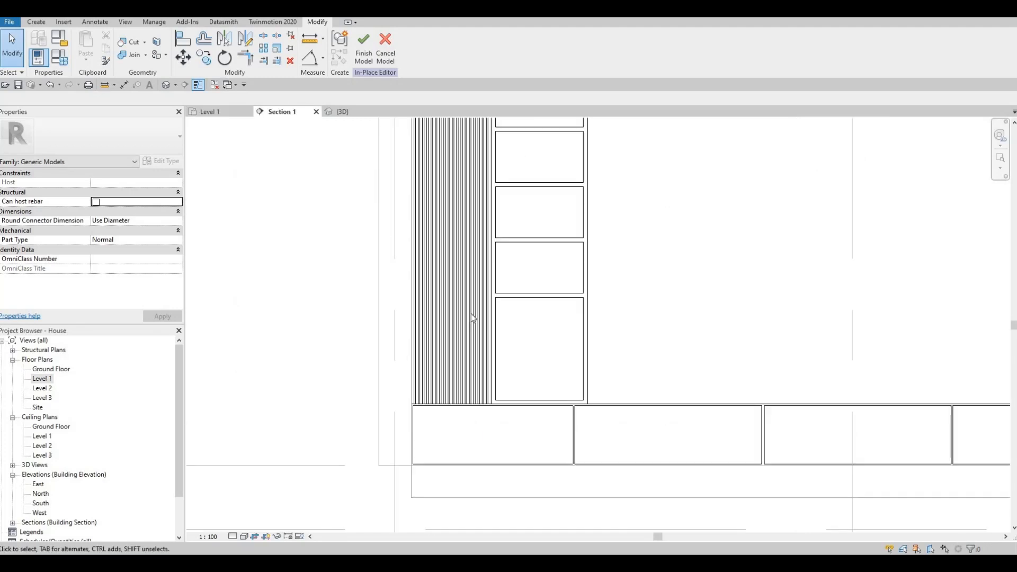
pyautogui.moveTo(475, 183); pyautogui.dragTo(459, 291, button='middle')
pyautogui.scroll(-5, 459, 291)
pyautogui.press('Escape')
pyautogui.press('Escape')
pyautogui.moveTo(397, 183); pyautogui.dragTo(524, 399)
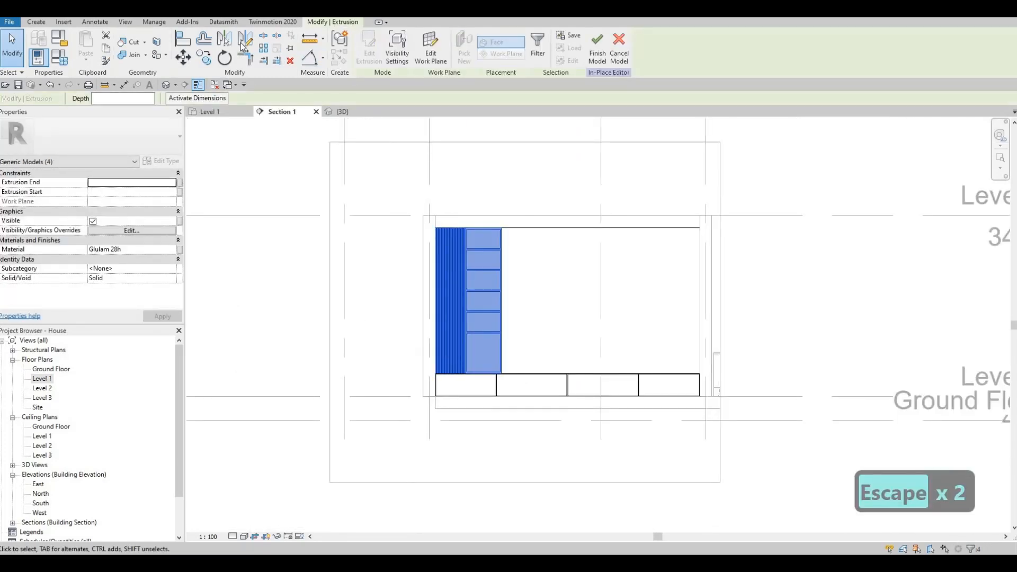
pyautogui.press('d')
pyautogui.press('m')
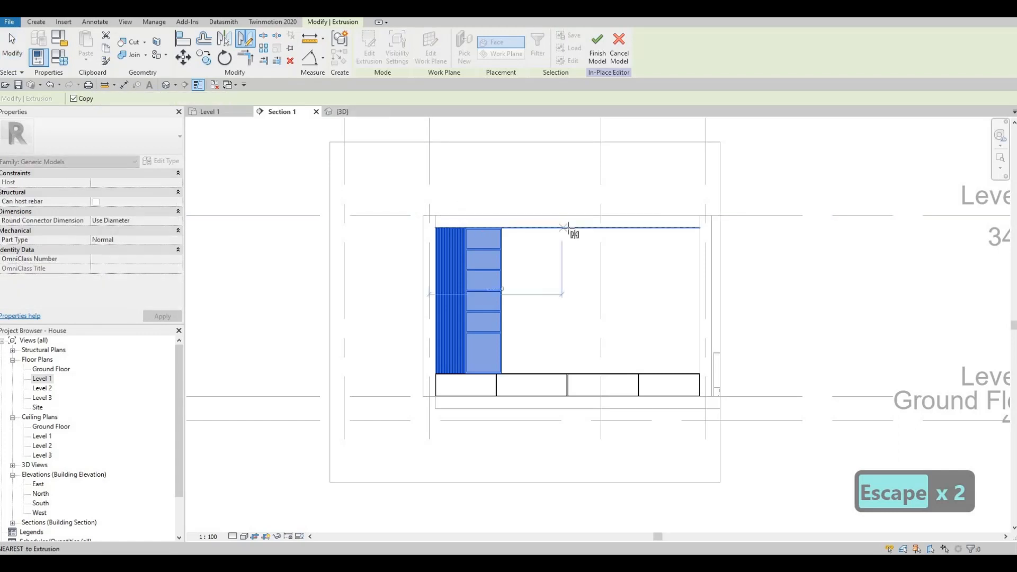
pyautogui.click(565, 259)
pyautogui.click(569, 288)
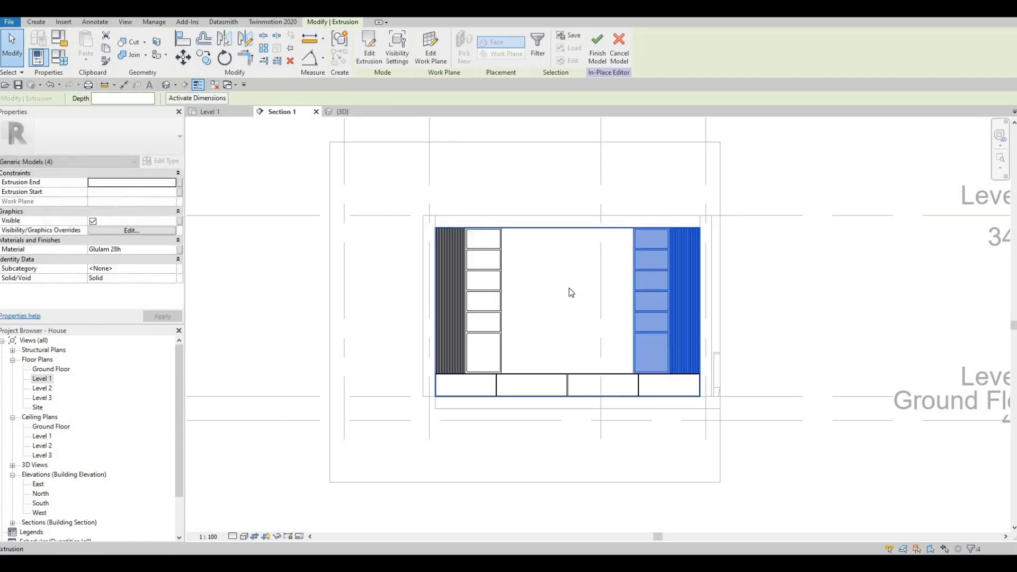
pyautogui.press('Escape')
pyautogui.press('Escape')
pyautogui.press('Escape')
# Examine the mirrored shelving and slotted panels in the 3D view and on Level 1, and return to Section 1.
pyautogui.click(345, 112)
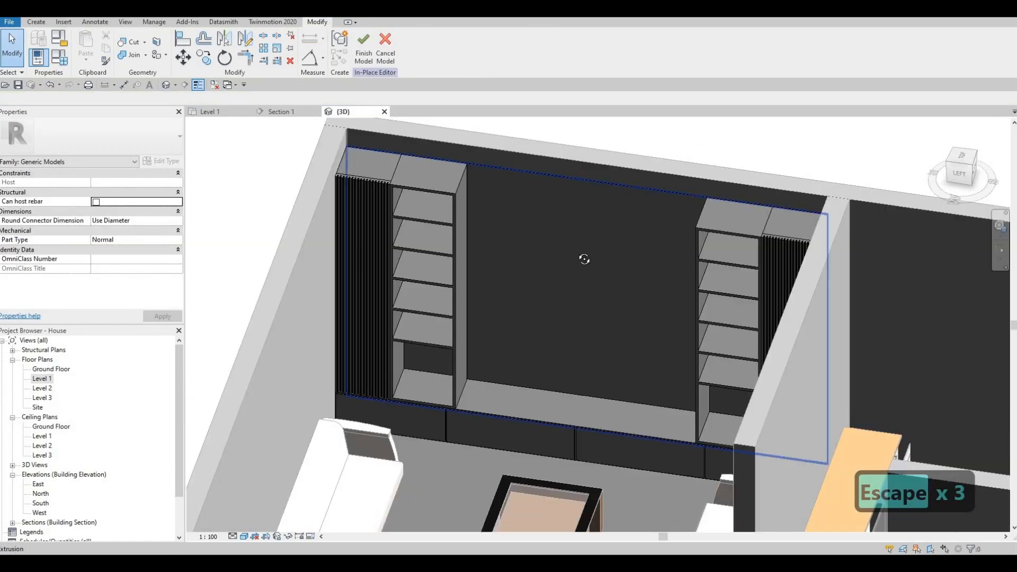
pyautogui.keyDown('shift'); pyautogui.moveTo(583, 259); pyautogui.dragTo(387, 223, button='middle'); pyautogui.keyUp('shift')
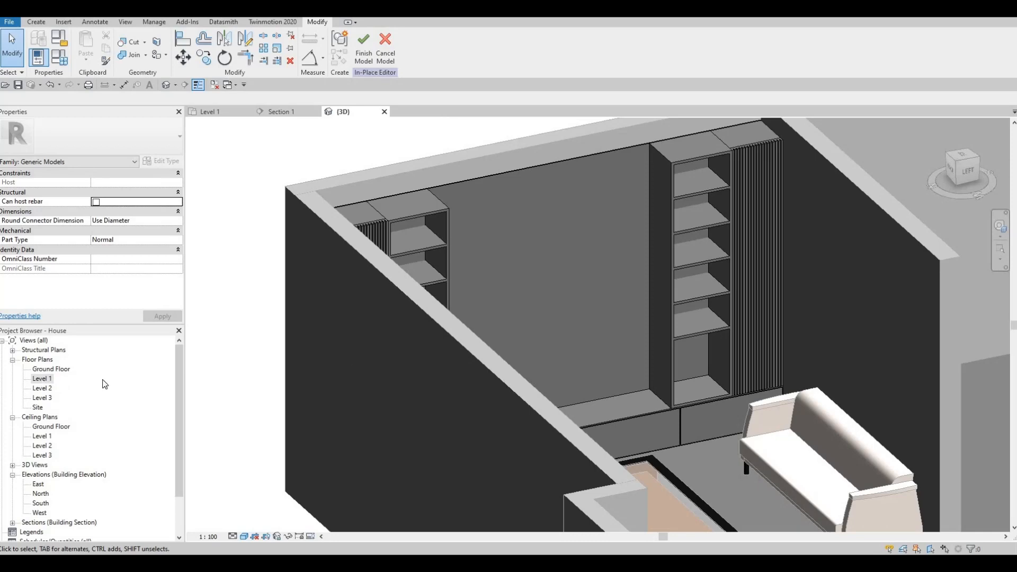
pyautogui.doubleClick(42, 379)
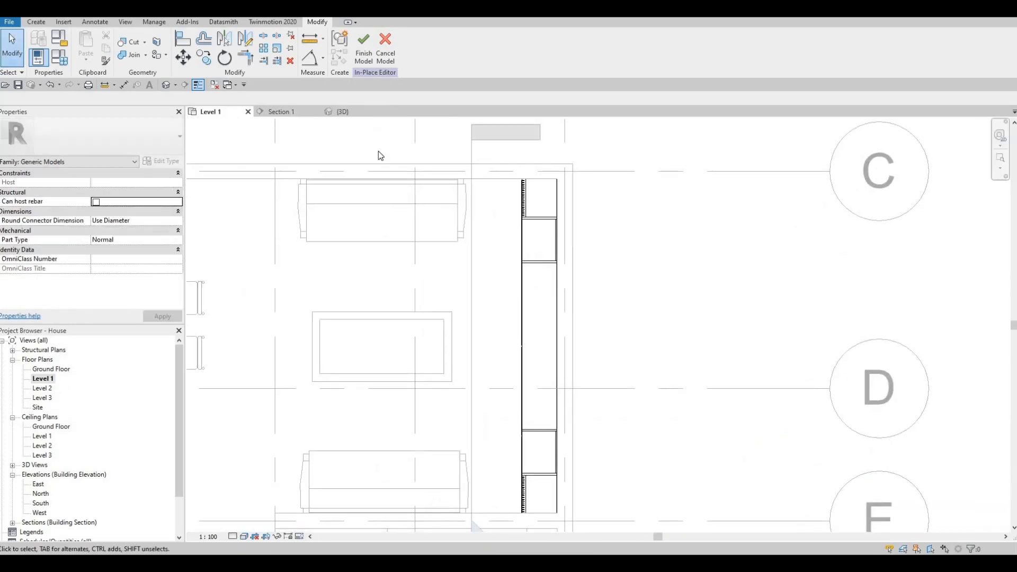
pyautogui.hotkey('ctrl', 'Tab')
pyautogui.press('Escape')
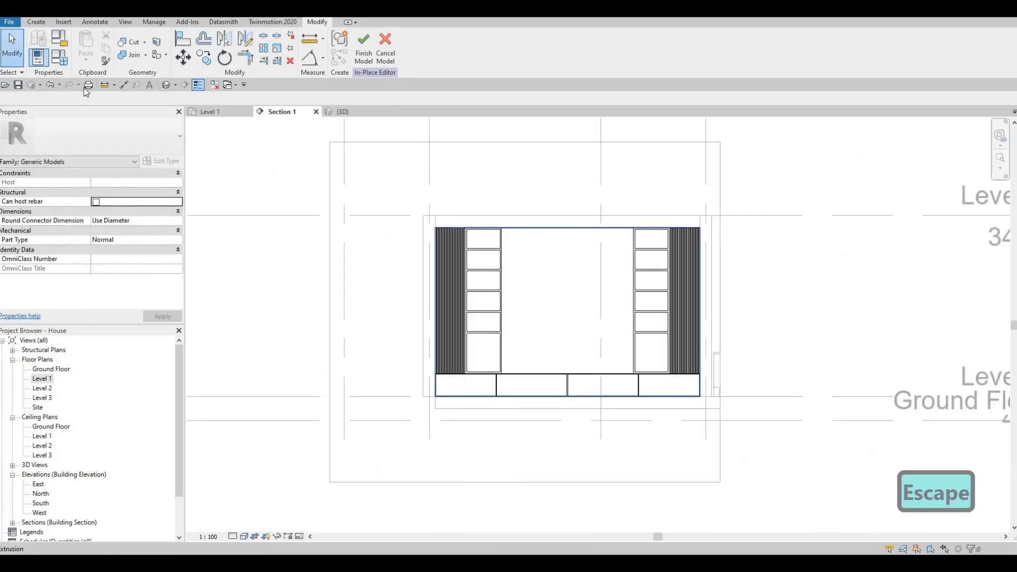
pyautogui.moveTo(86, 92); pyautogui.dragTo(57, 70, button='middle')
# Start an Extrusion on a picked plane and sketch a rectangle between the two shelving units, from their top down to the fifth compartment's lower edge.
pyautogui.click(36, 21)
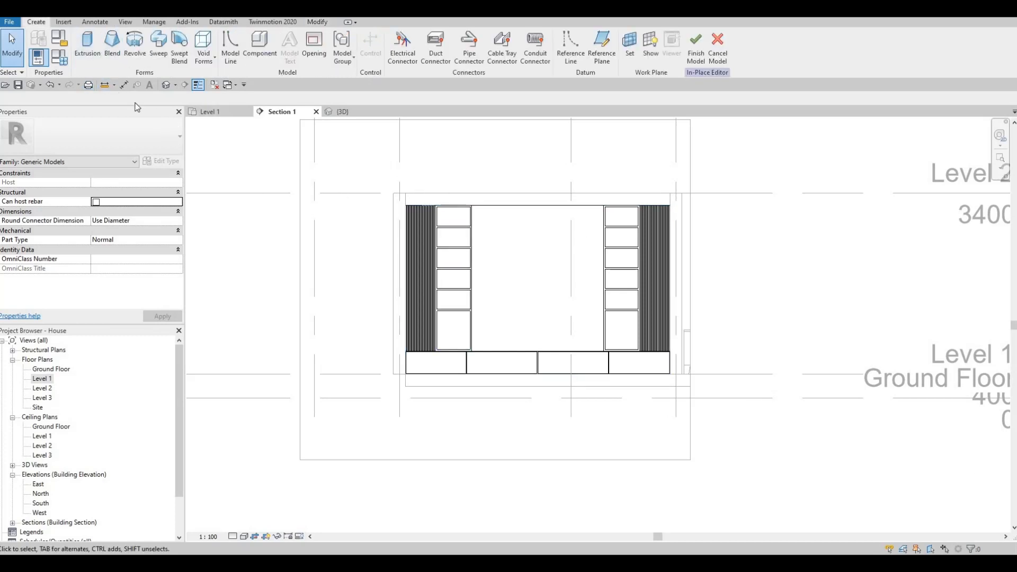
pyautogui.click(90, 50)
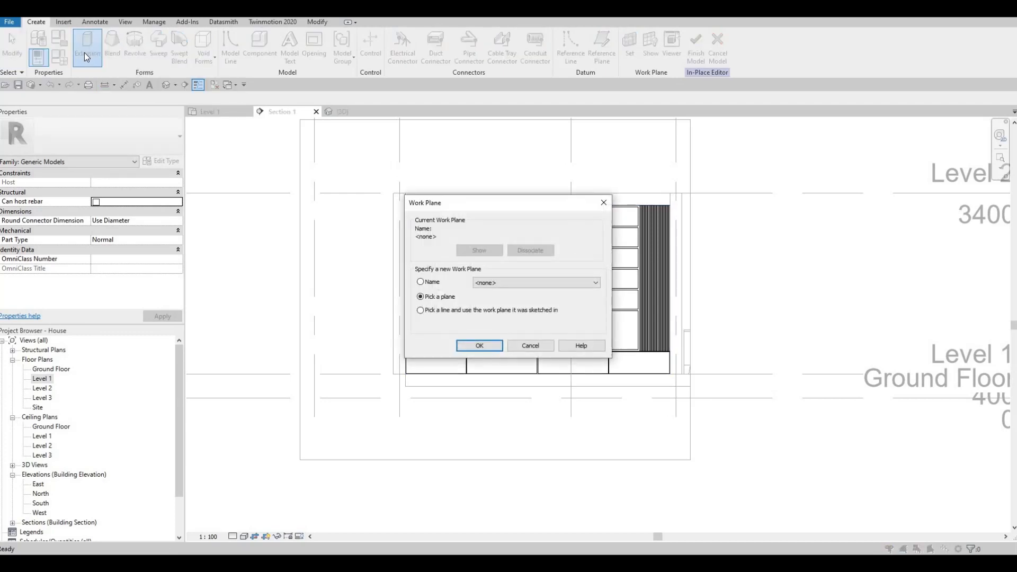
pyautogui.press('Escape')
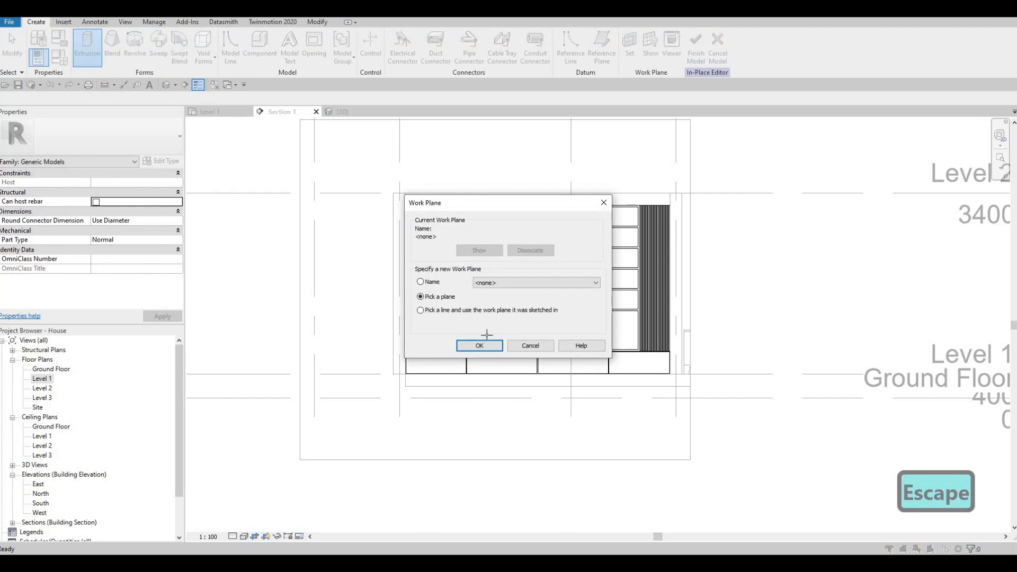
pyautogui.click(518, 282)
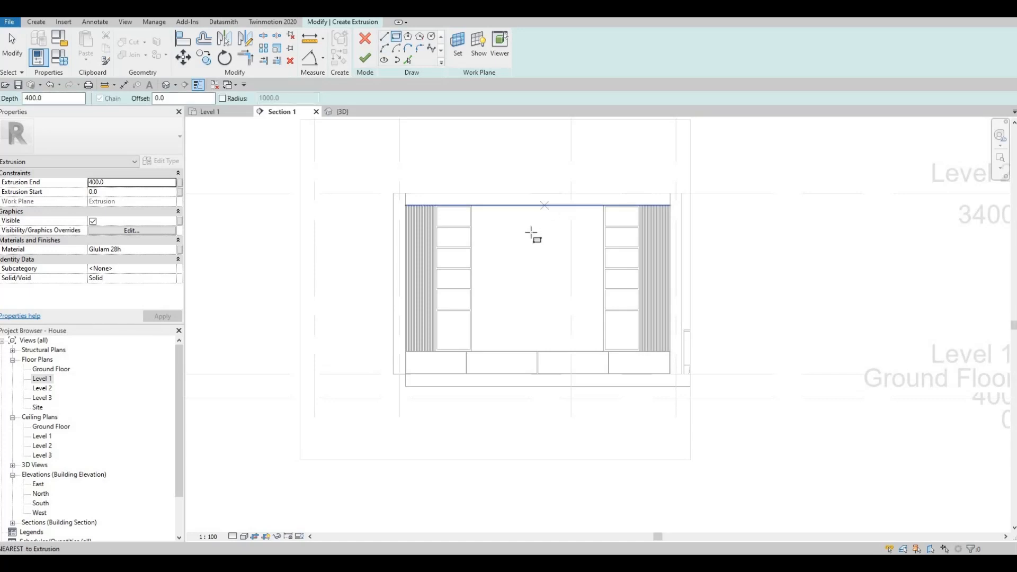
pyautogui.scroll(4, 531, 231)
pyautogui.click(444, 190)
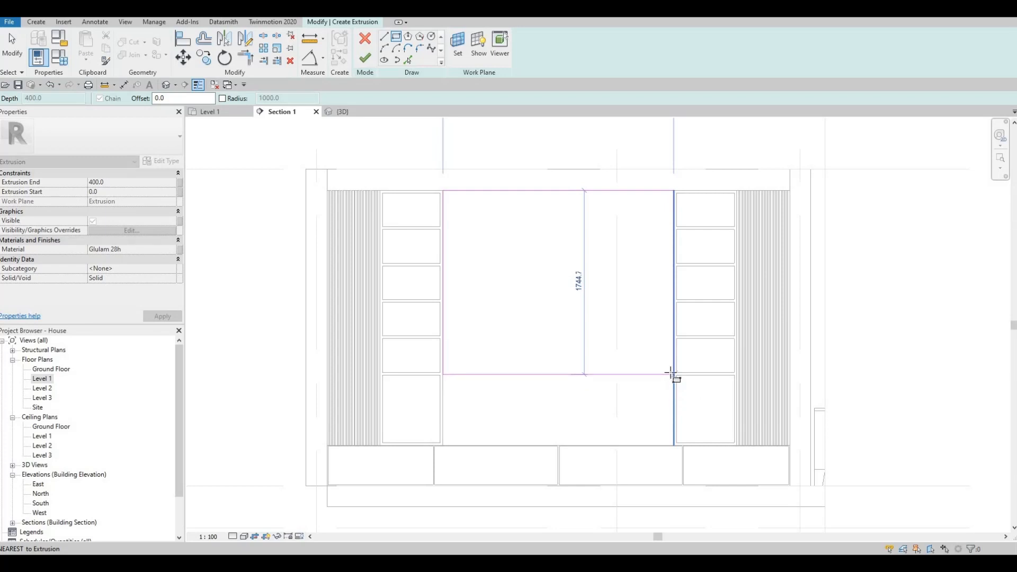
pyautogui.click(674, 372)
pyautogui.press('Escape')
pyautogui.press('Escape')
pyautogui.press('Escape')
# Align the rectangle's bottom line with the lower edge of the fifth compartment in the adjoining shelving unit.
pyautogui.press('a')
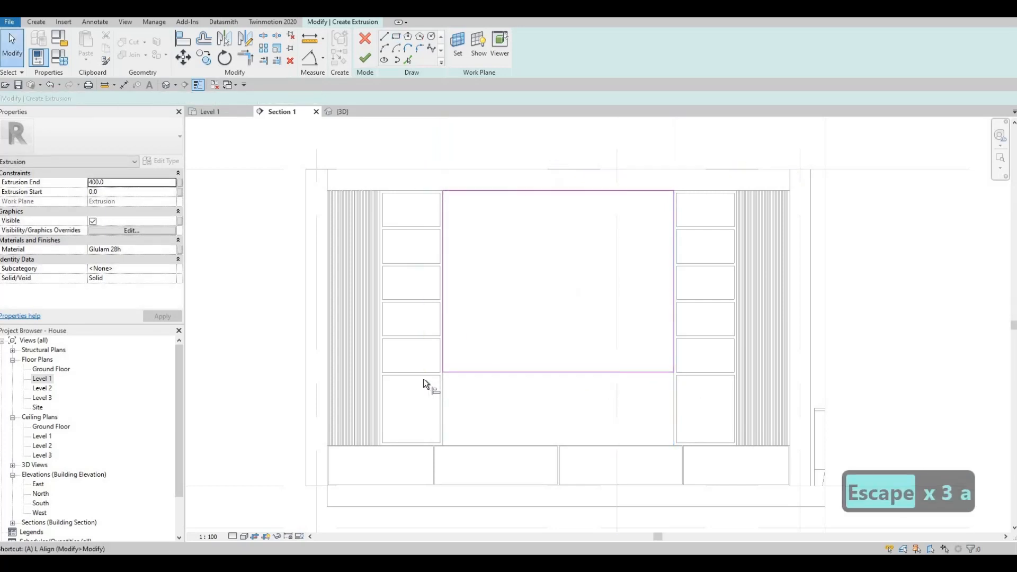
pyautogui.press('l')
pyautogui.scroll(2, 423, 376)
pyautogui.click(496, 373)
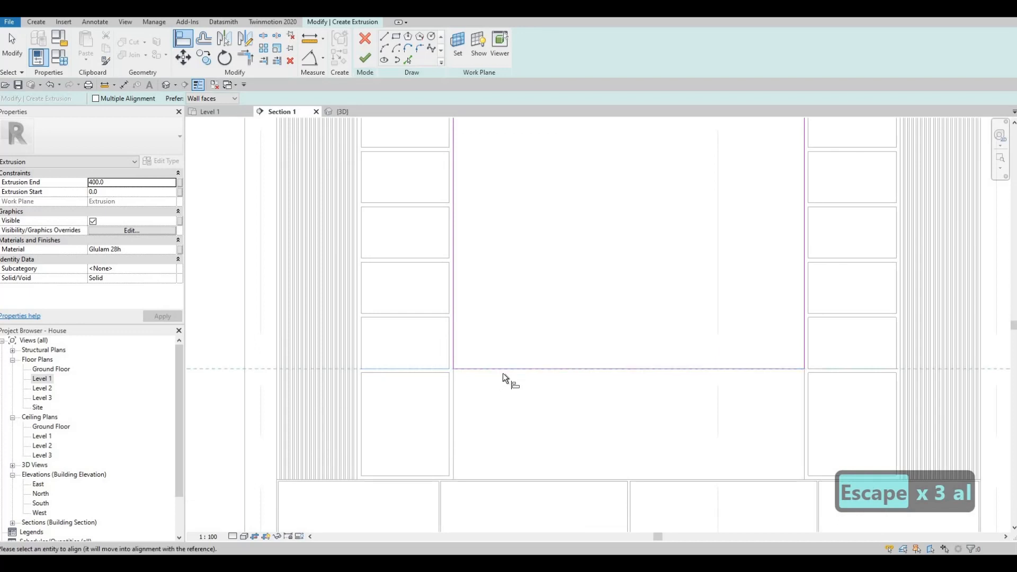
pyautogui.press('Escape')
pyautogui.scroll(-3, 509, 329)
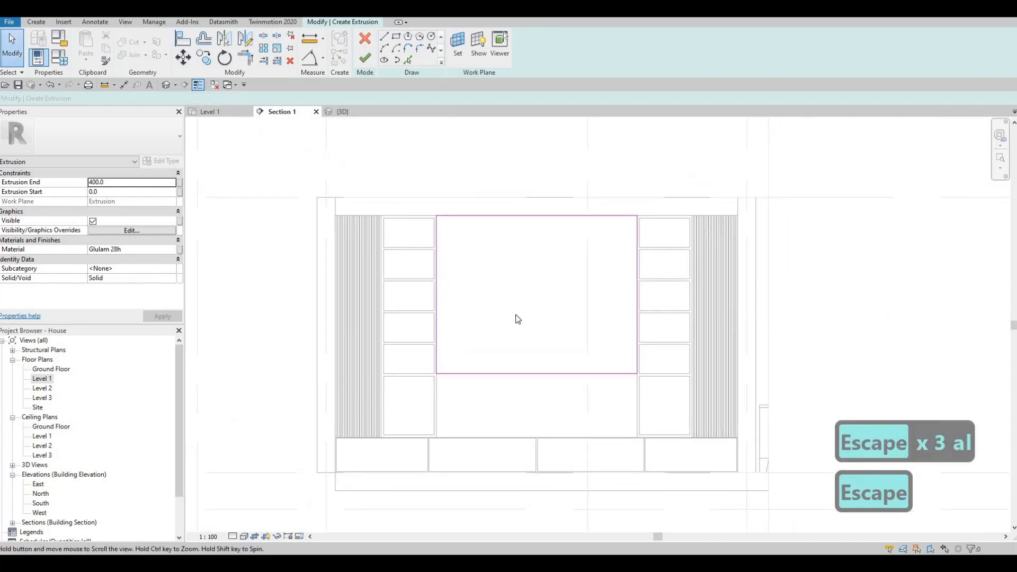
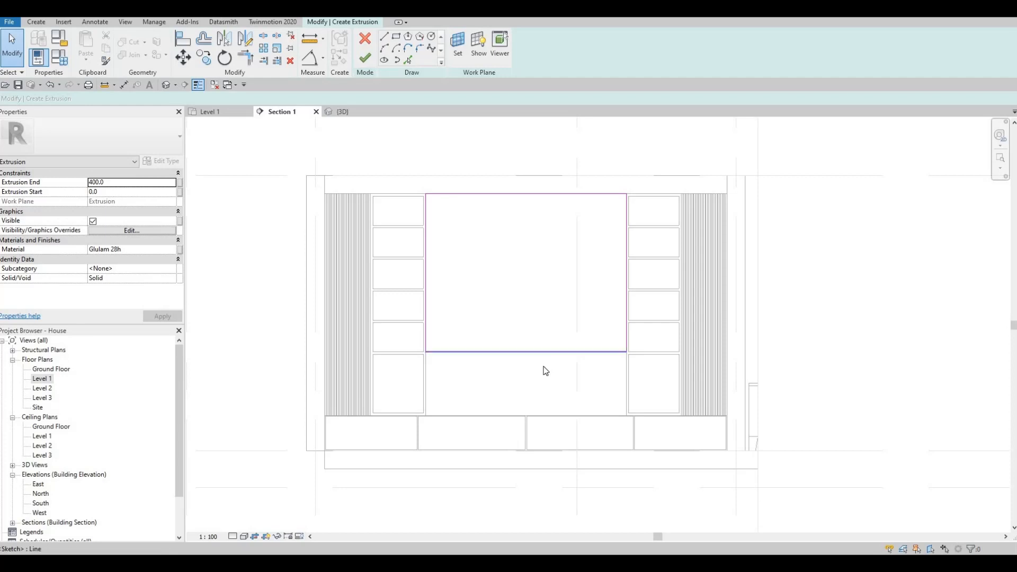
# Set the Extrusion End of the central panel to 425 and finish the extrusion sketch.
pyautogui.moveTo(543, 366); pyautogui.dragTo(539, 385, button='middle')
pyautogui.press('F1')
pyautogui.press('F1')
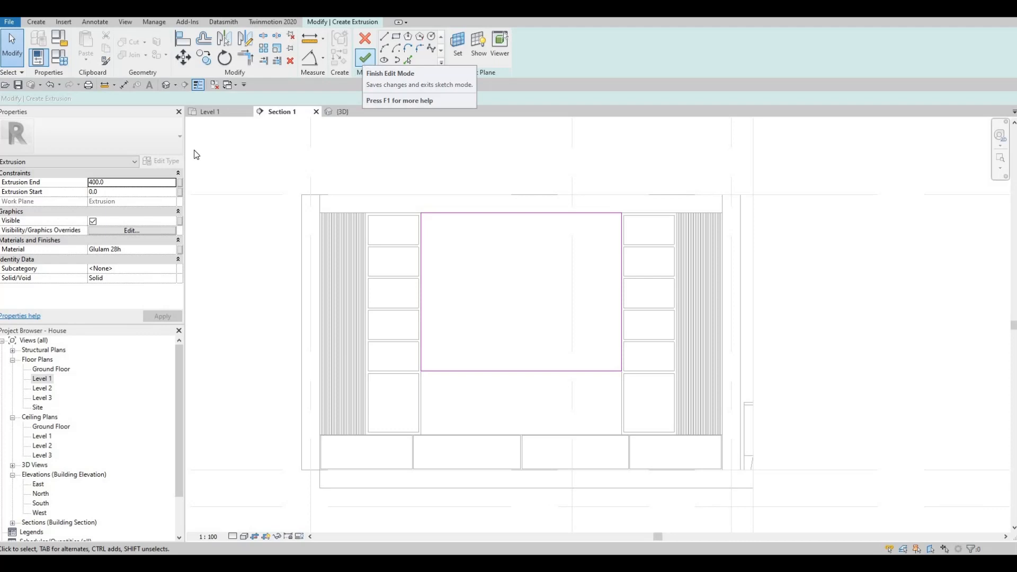
pyautogui.click(126, 183)
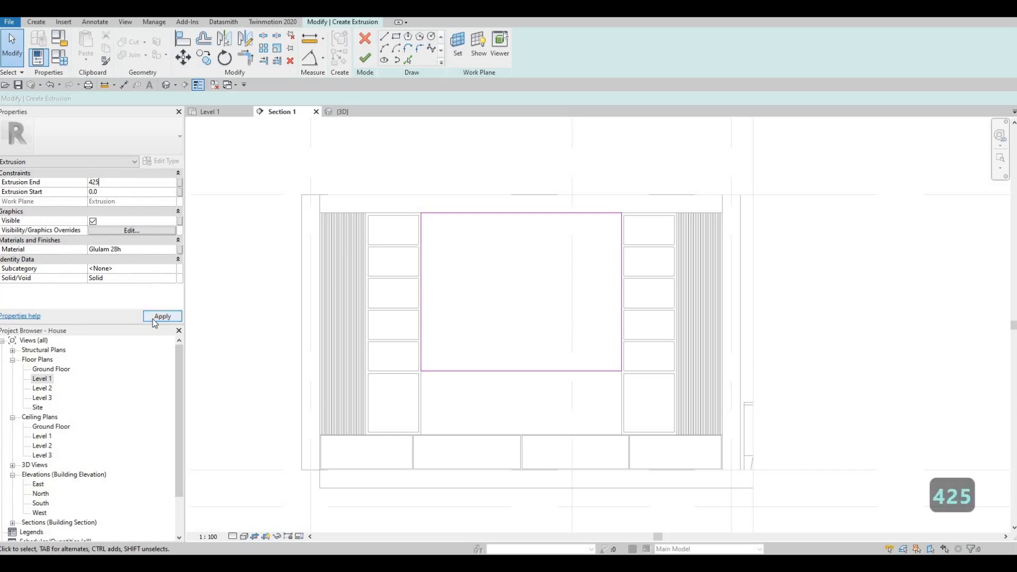
pyautogui.click(154, 317)
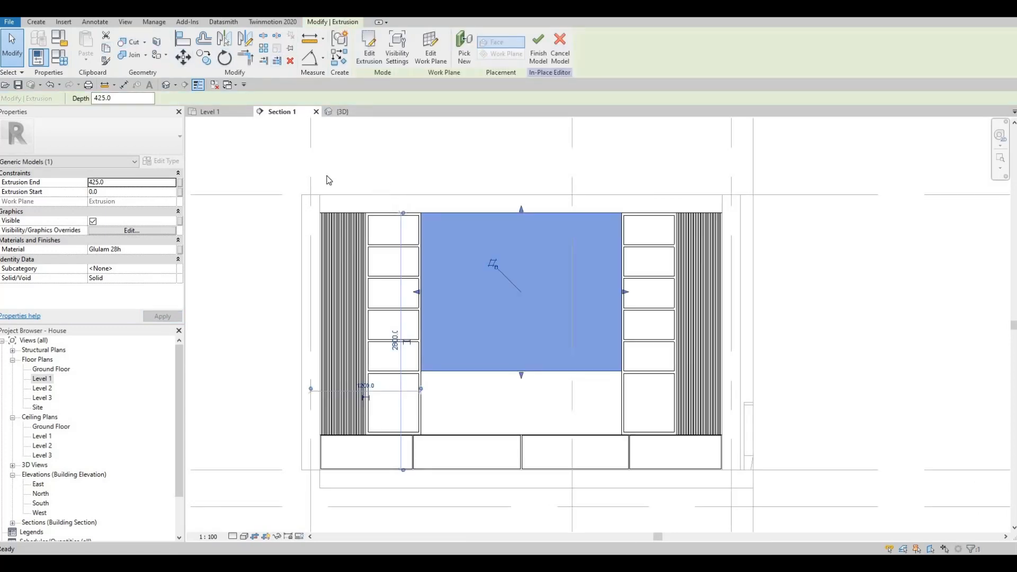
pyautogui.press('Escape')
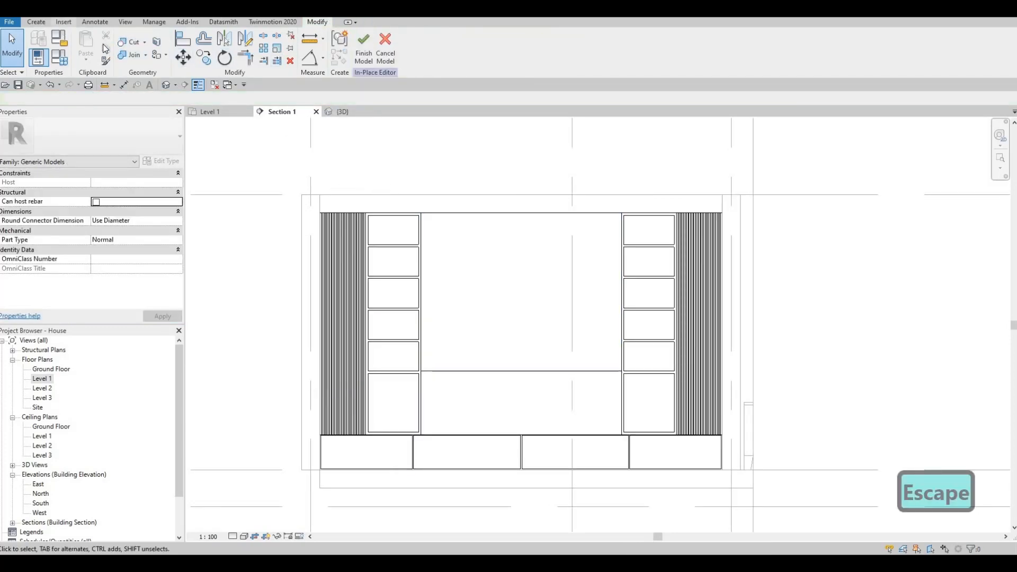
# Start another Extrusion on a picked plane and sketch a rectangle about 1094 by 1725 mm over the left half of the central panel.
pyautogui.click(36, 22)
pyautogui.click(87, 46)
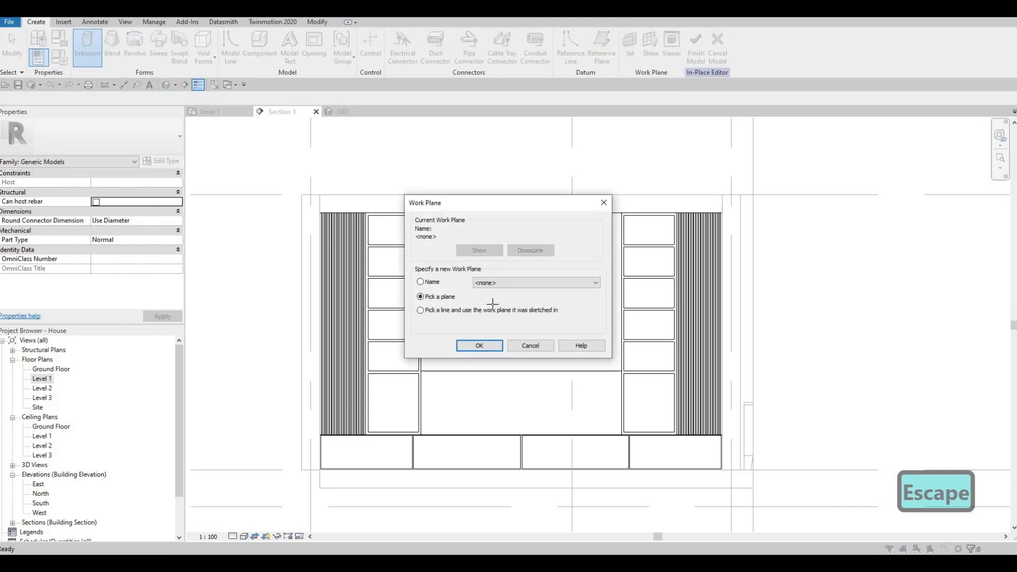
pyautogui.click(479, 345)
pyautogui.click(388, 163)
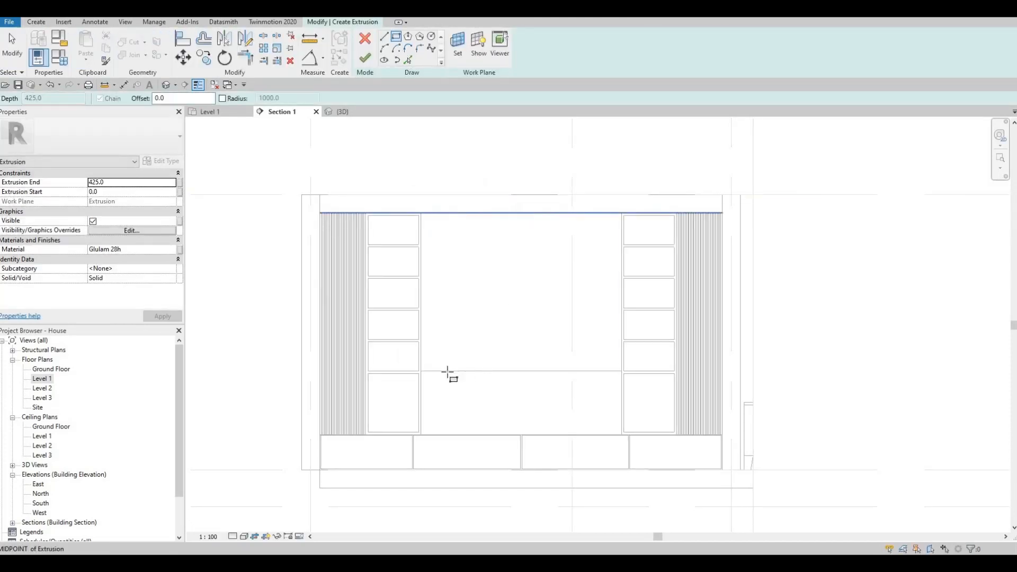
pyautogui.click(422, 372)
pyautogui.click(523, 215)
pyautogui.press('Escape')
pyautogui.press('Escape')
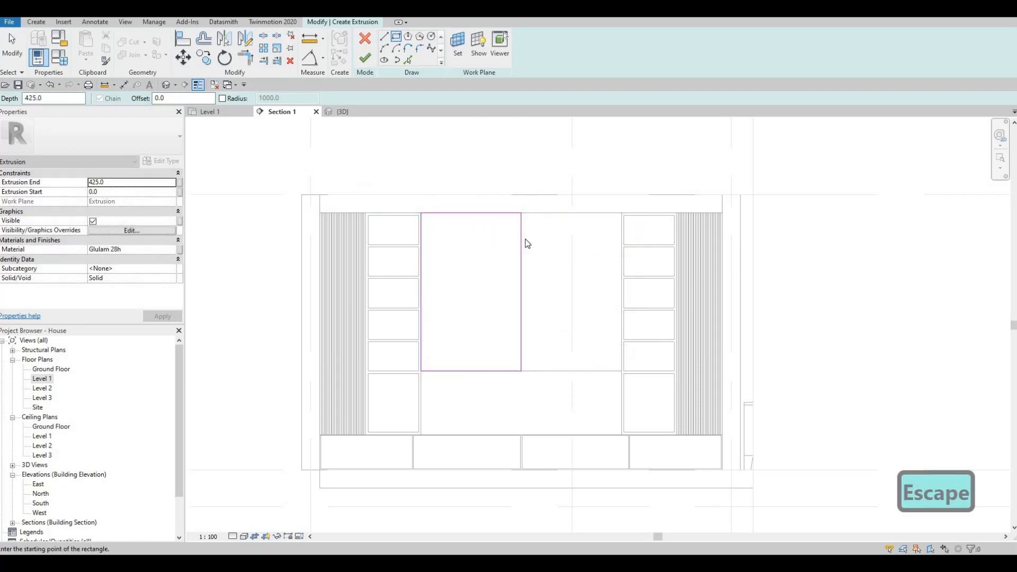
# Nudge the rectangle's right line two increments to the left, away from the central panel's midpoint.
pyautogui.click(522, 237)
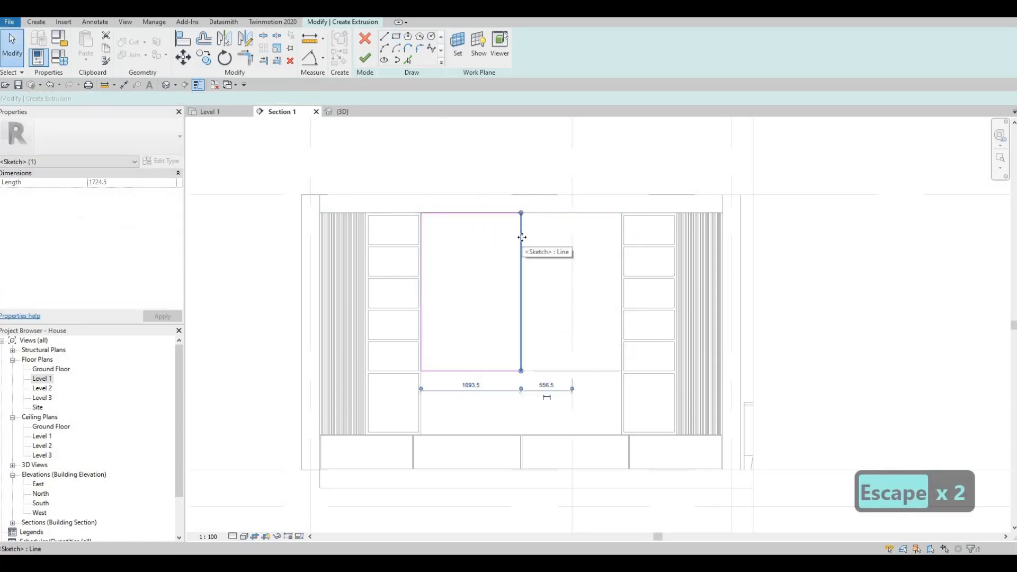
pyautogui.press('Left')
pyautogui.press('Left')
pyautogui.press('Escape')
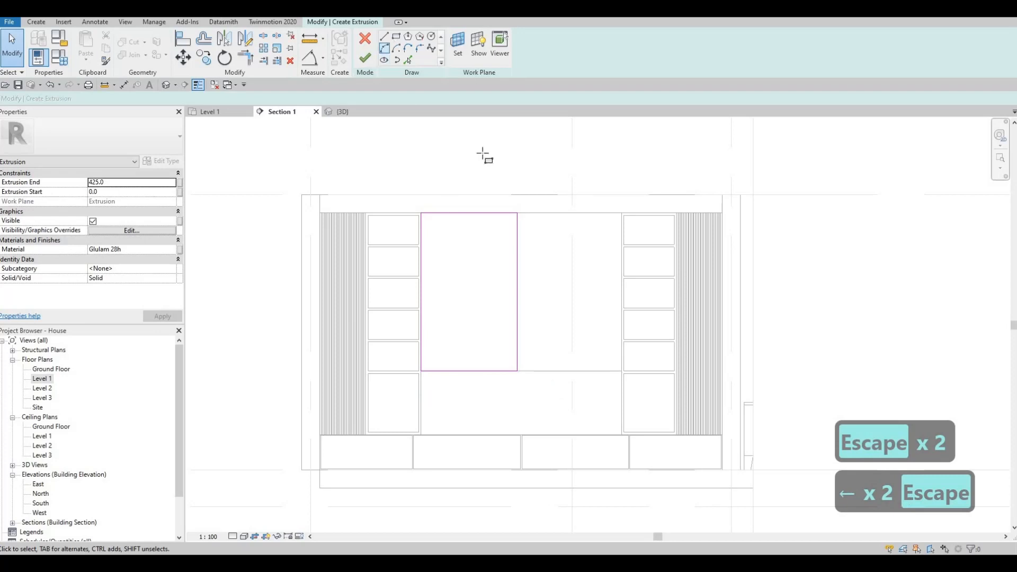
# Sketch a second rectangle about 1094 by 1725 mm over the right half of the central panel.
pyautogui.press('Return')
pyautogui.click(523, 214)
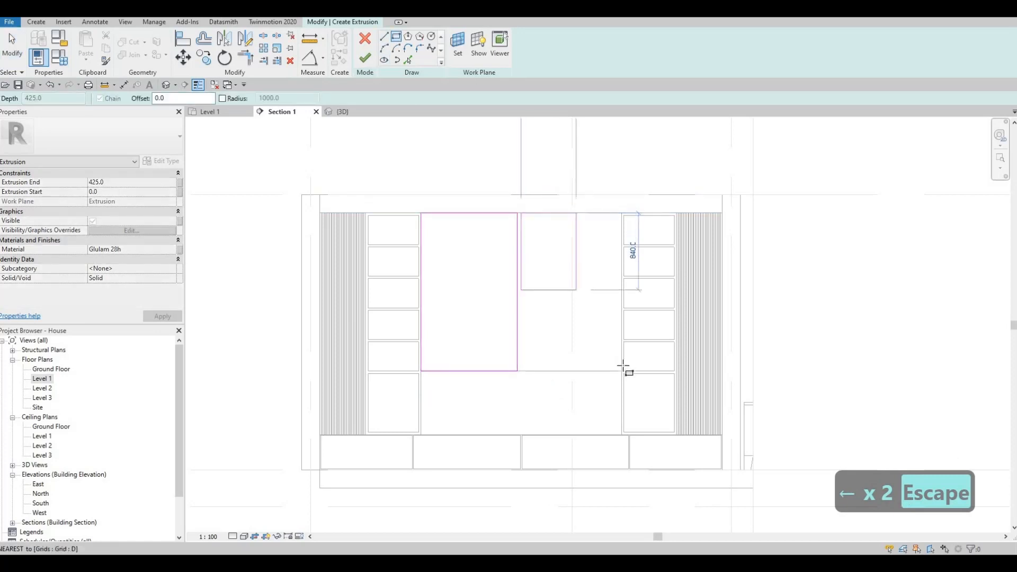
pyautogui.click(622, 371)
pyautogui.press('Escape')
pyautogui.press('Escape')
pyautogui.press('Escape')
# Nudge the left rectangle's inner vertical line two increments to the right.
pyautogui.scroll(3, 498, 223)
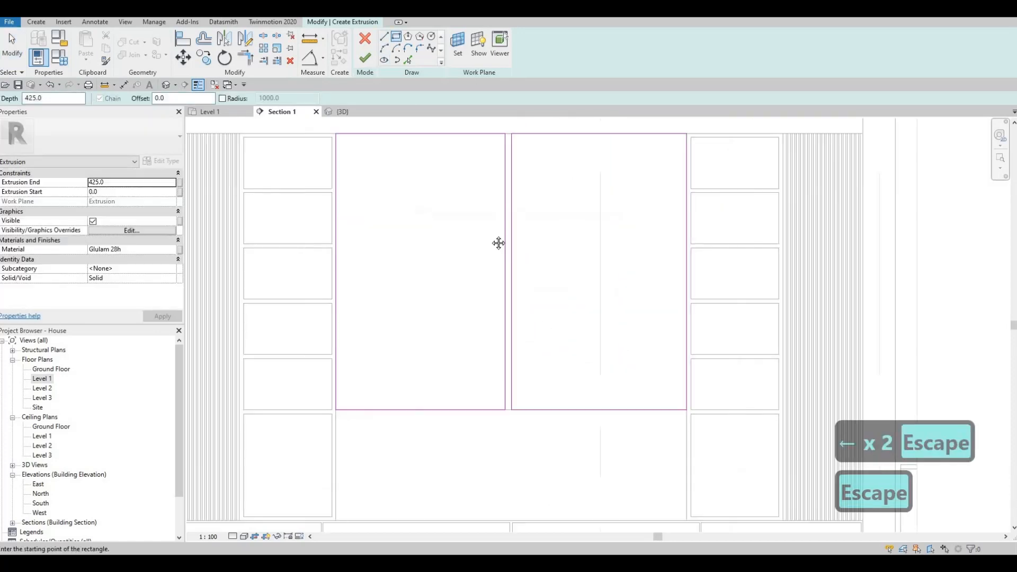
pyautogui.moveTo(497, 208)
pyautogui.mouseDown(button='middle')
pyautogui.moveTo(494, 250)
pyautogui.moveTo(516, 363)
pyautogui.moveTo(521, 230)
pyautogui.mouseUp(button='middle')
pyautogui.click(501, 212)
pyautogui.scroll(3, 508, 275)
pyautogui.moveTo(521, 343); pyautogui.dragTo(509, 327, button='middle')
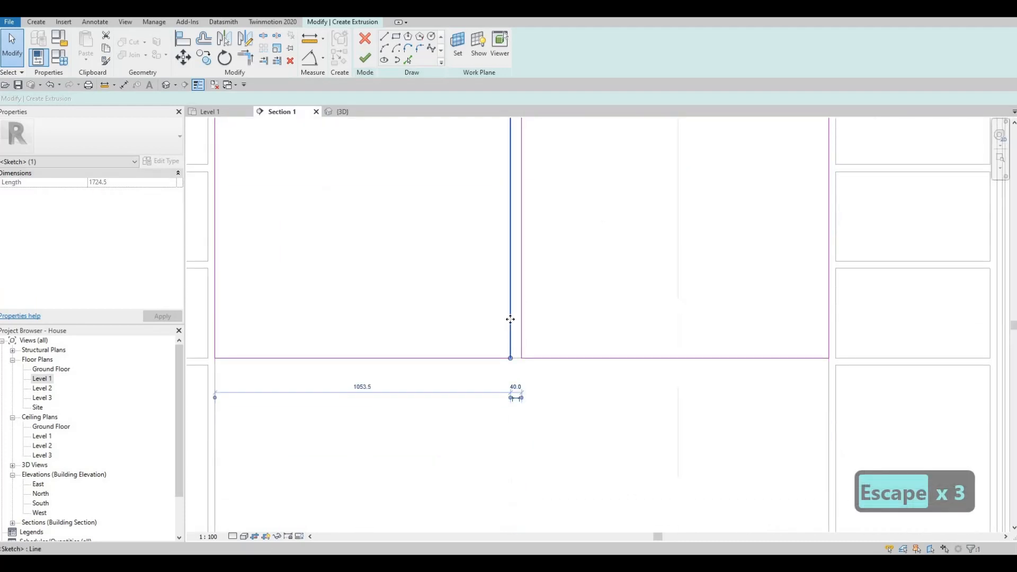
pyautogui.press('Right')
pyautogui.press('Right')
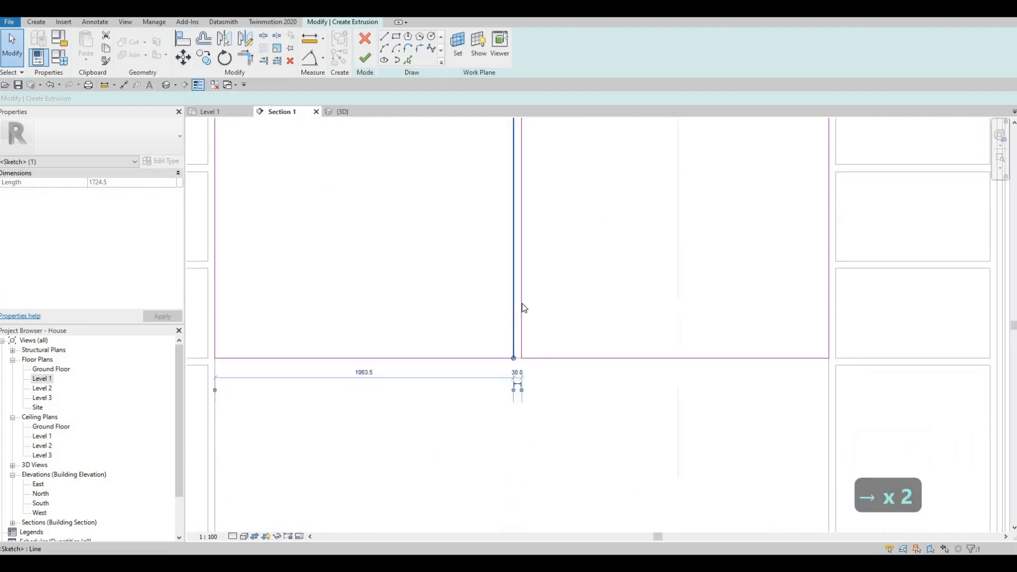
pyautogui.press('Escape')
# Nudge the right rectangle's inner line three increments left and the left rectangle's inner line one increment right.
pyautogui.click(521, 303)
pyautogui.press('Left')
pyautogui.press('Left')
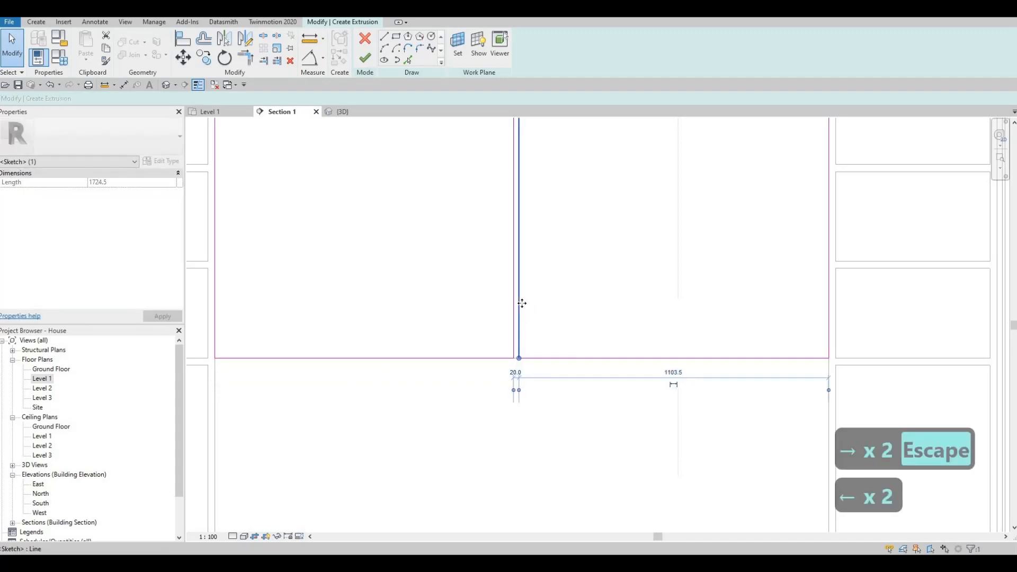
pyautogui.press('Left')
pyautogui.press('Escape')
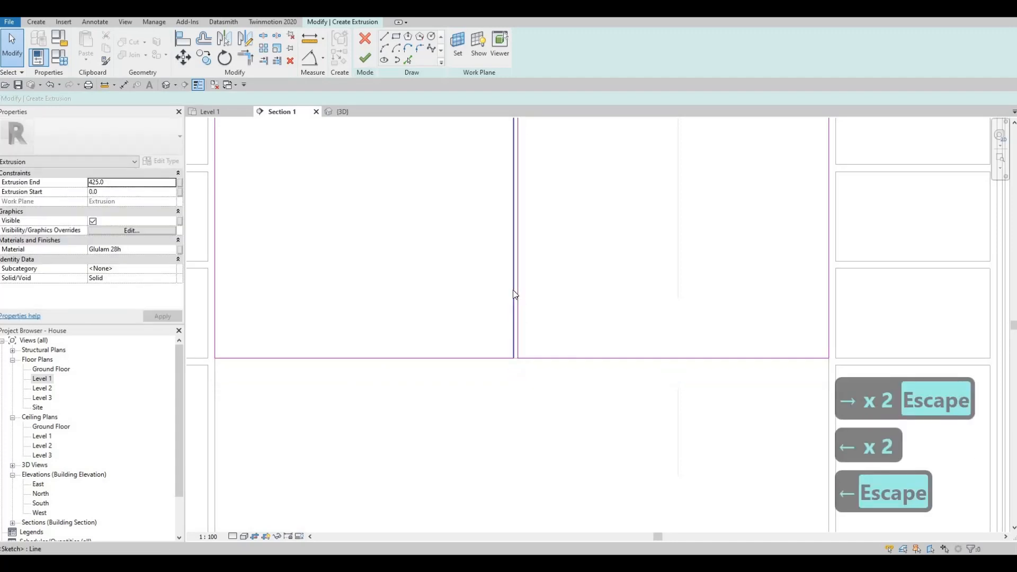
pyautogui.click(513, 290)
pyautogui.press('Escape')
# Draw a vertical line between the top and bottom midpoints of each of the two rectangles.
pyautogui.scroll(-5, 520, 315)
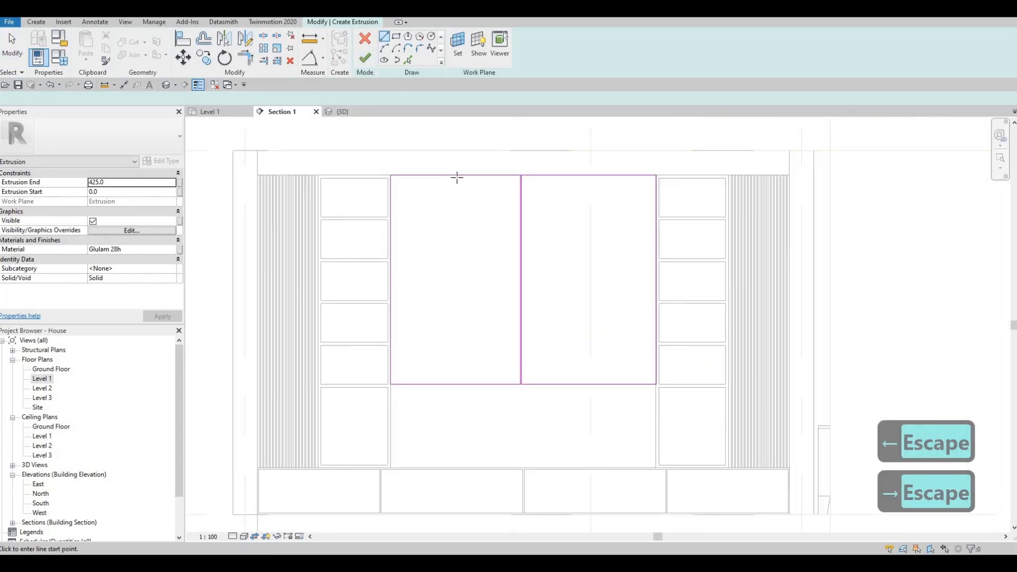
pyautogui.click(456, 176)
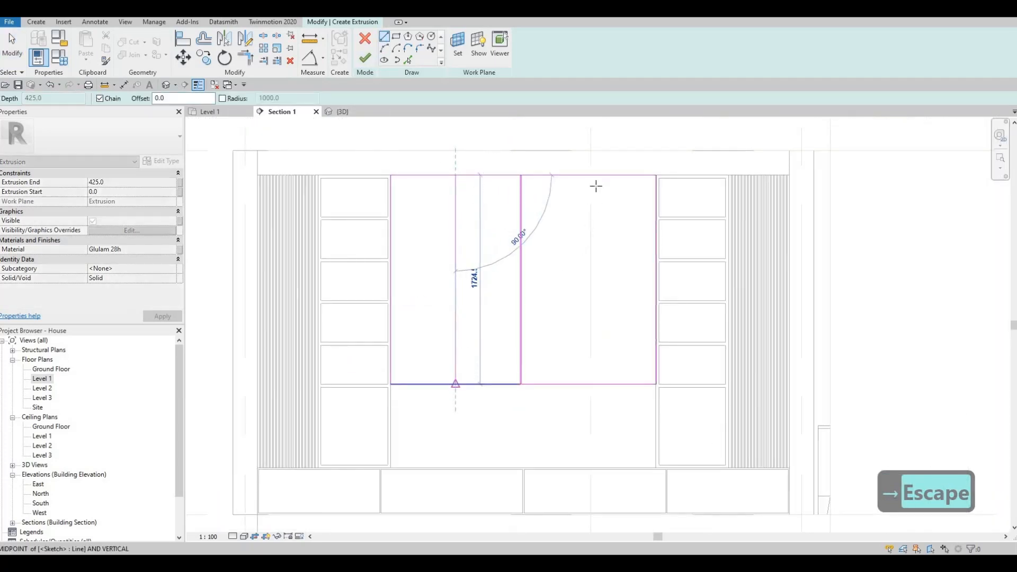
pyautogui.click(455, 383)
pyautogui.press('Escape')
pyautogui.click(589, 174)
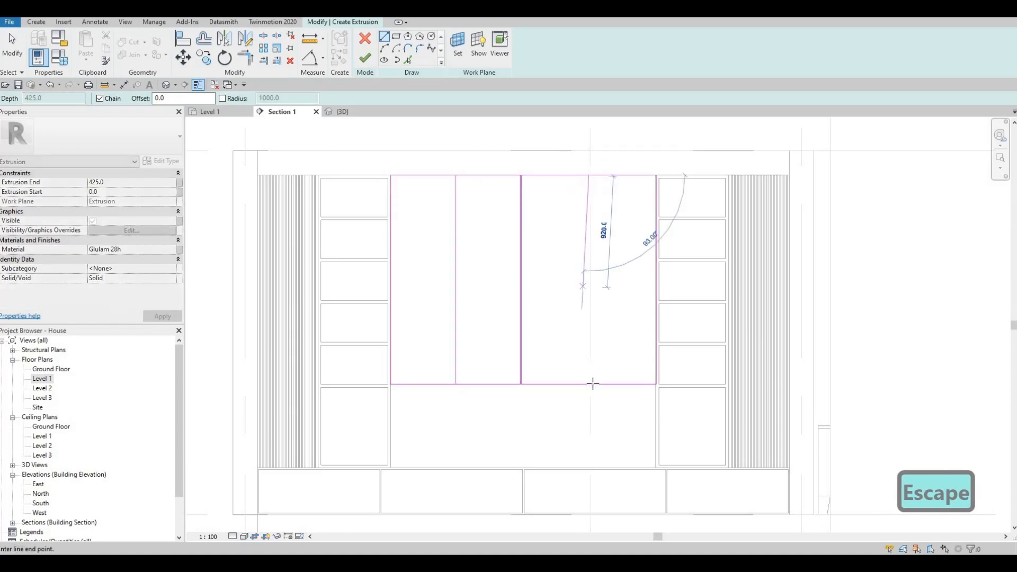
pyautogui.click(590, 384)
pyautogui.press('Escape')
pyautogui.press('Escape')
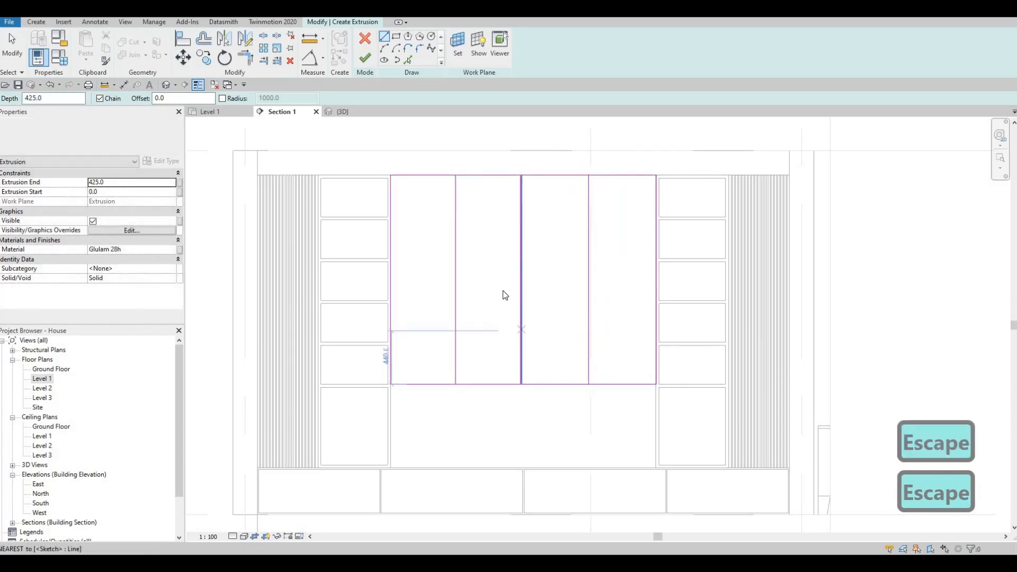
pyautogui.press('Escape')
pyautogui.press('Escape')
# Offset both vertical midlines by 5 mm to either side using Pick Lines.
pyautogui.scroll(2, 469, 231)
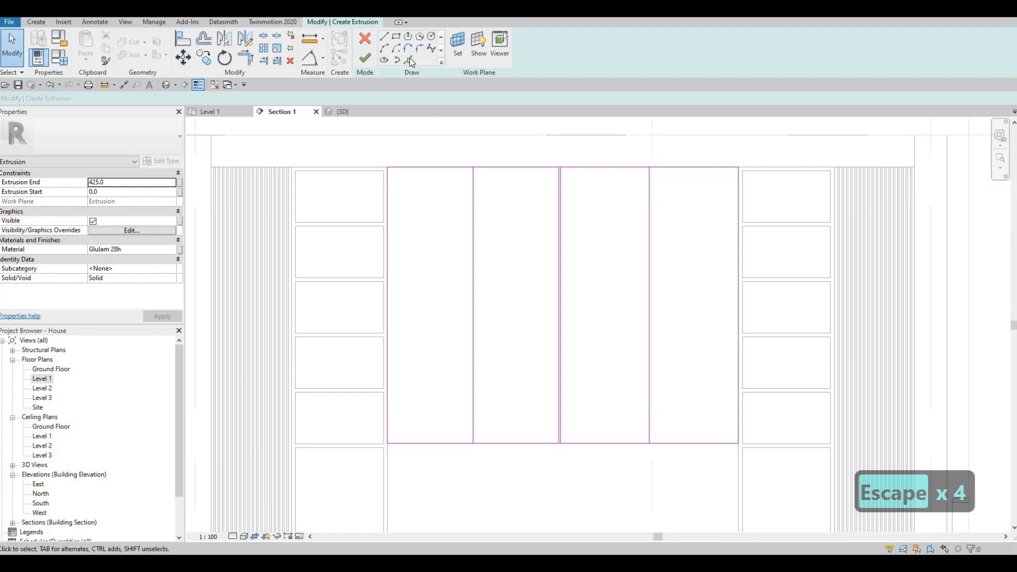
pyautogui.click(408, 59)
pyautogui.doubleClick(130, 98)
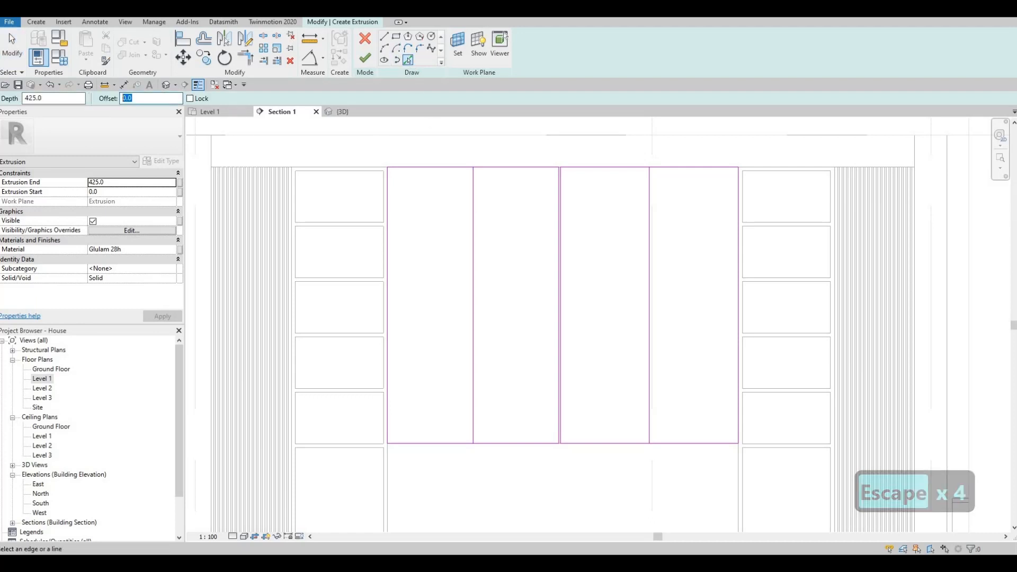
pyautogui.write('10')
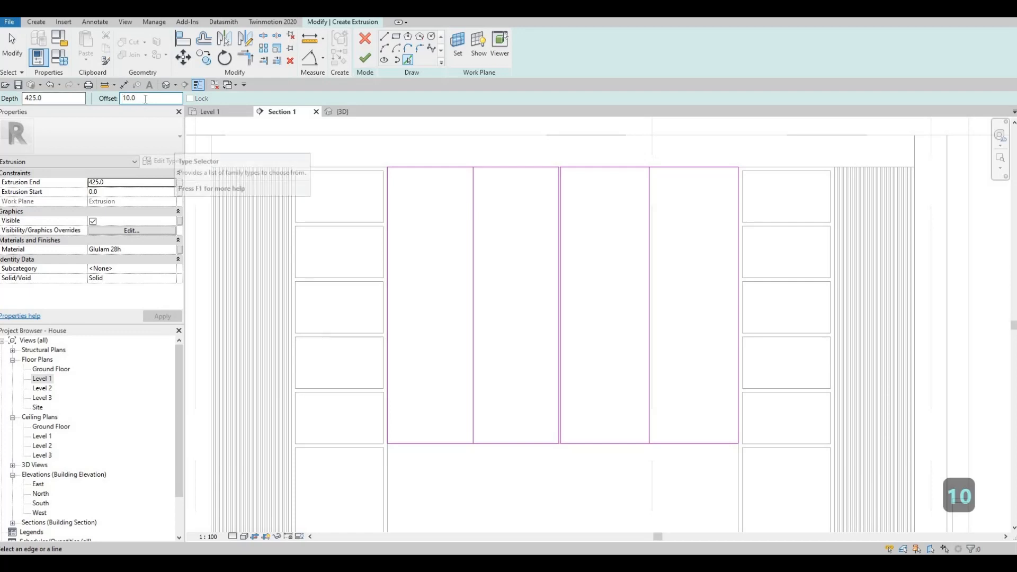
pyautogui.write('5')
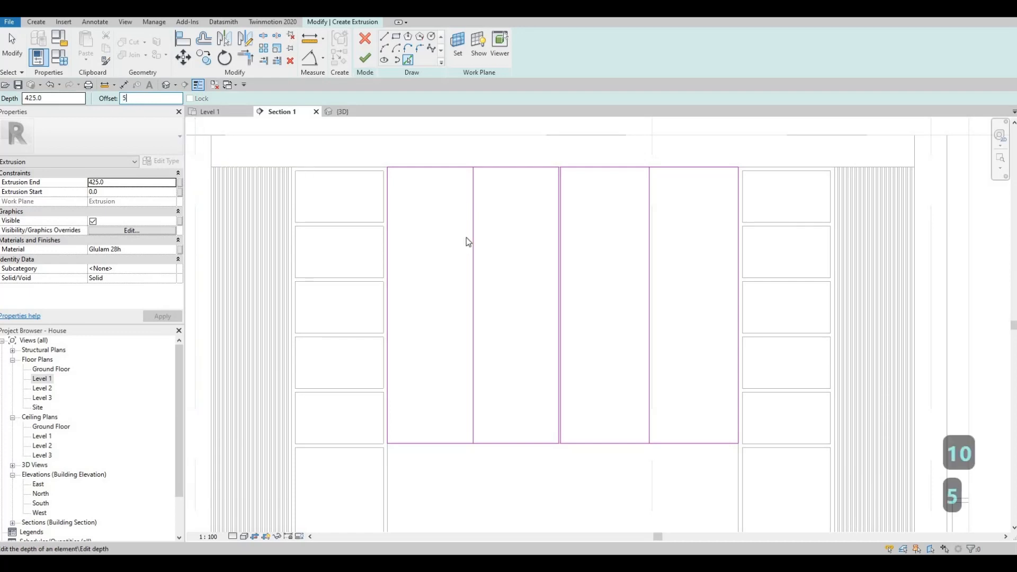
pyautogui.click(463, 203)
pyautogui.scroll(3, 463, 202)
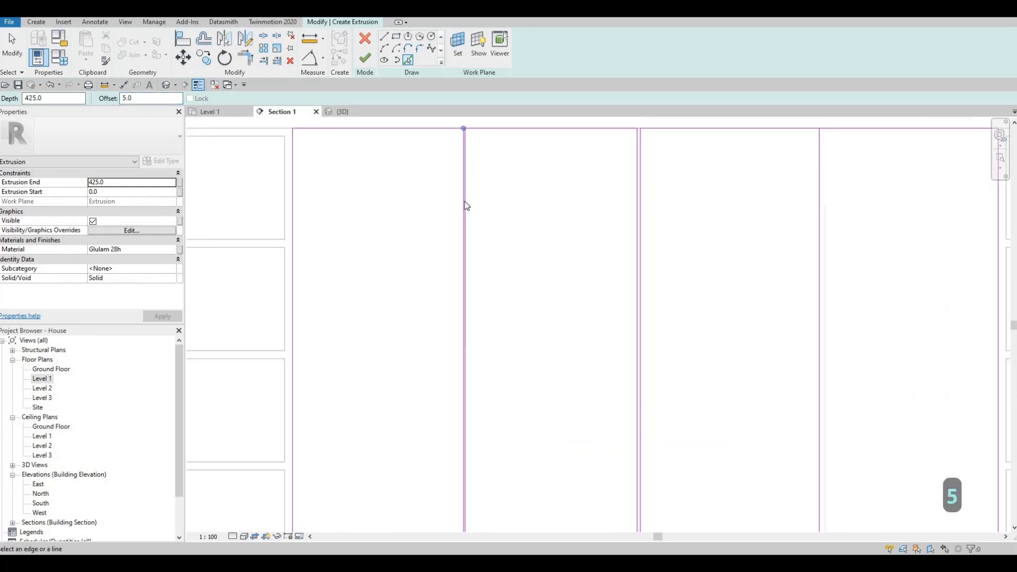
pyautogui.scroll(-3, 657, 223)
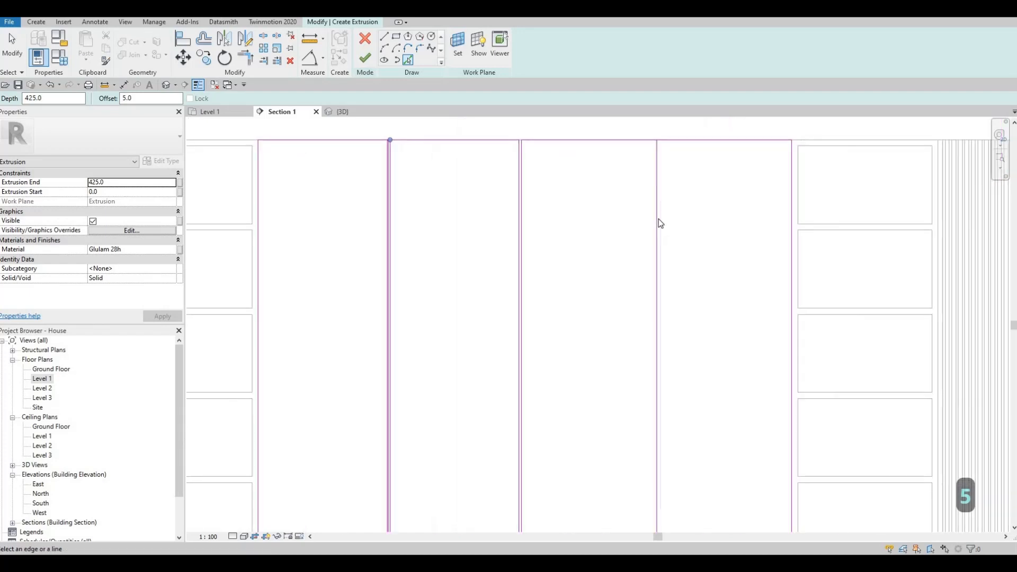
pyautogui.scroll(4, 658, 220)
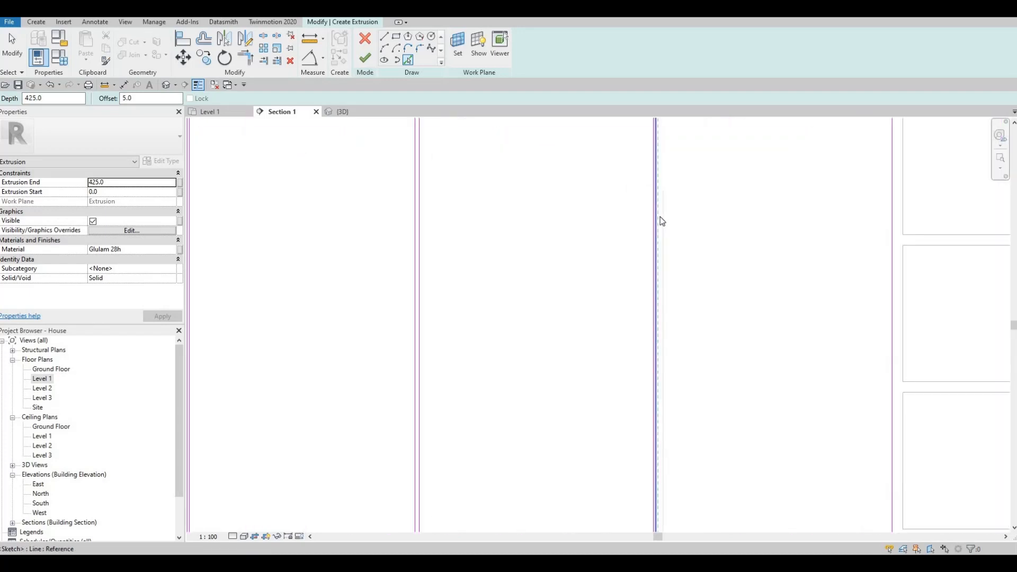
pyautogui.click(658, 216)
pyautogui.press('Escape')
pyautogui.press('Escape')
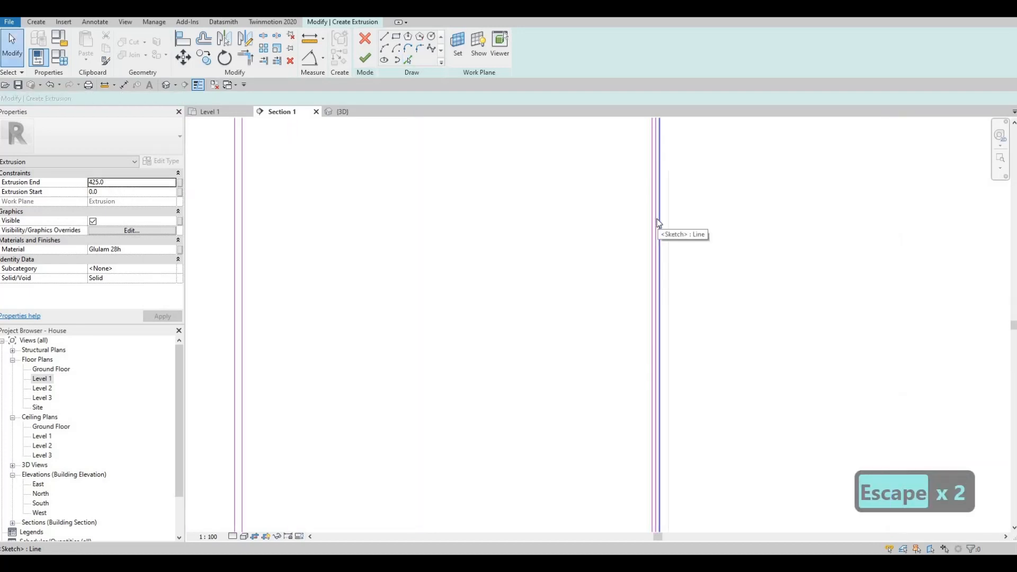
# Delete the original midline between the offset lines in both rectangles.
pyautogui.scroll(3, 658, 218)
pyautogui.click(658, 219)
pyautogui.press('Delete')
pyautogui.scroll(-3, 456, 231)
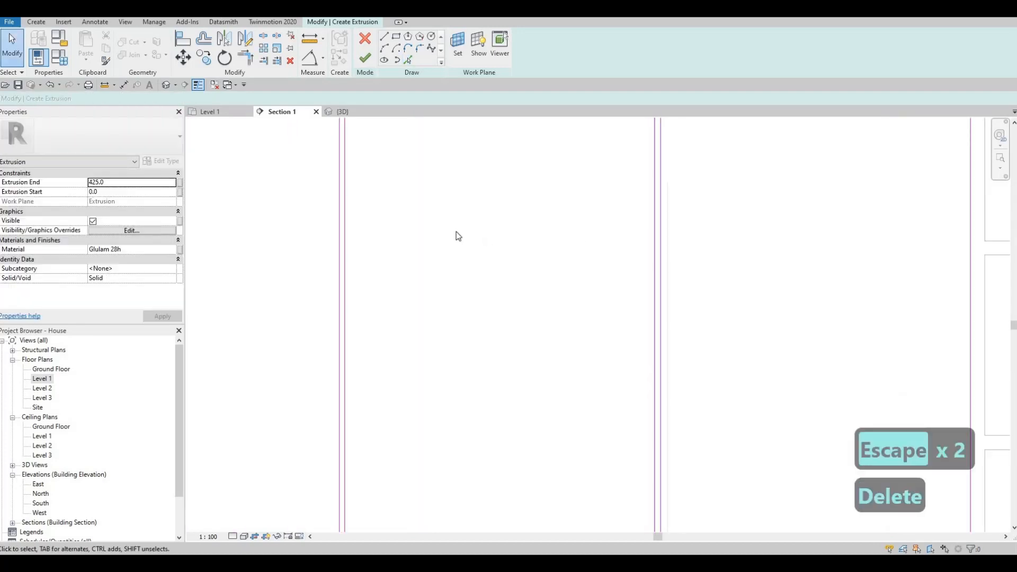
pyautogui.scroll(-3, 450, 209)
pyautogui.scroll(4, 444, 200)
pyautogui.click(442, 199)
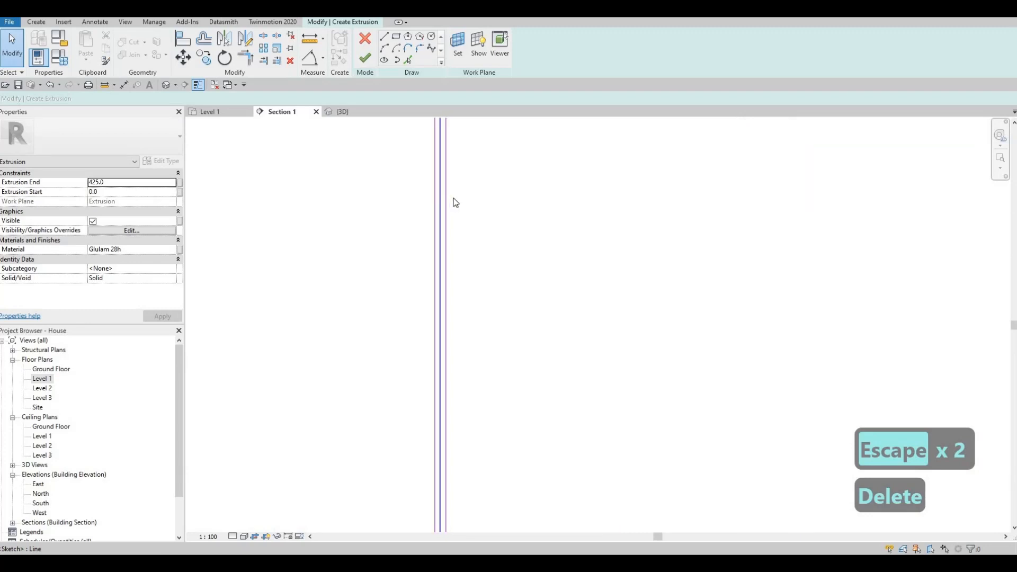
pyautogui.press('Delete')
pyautogui.scroll(-5, 472, 199)
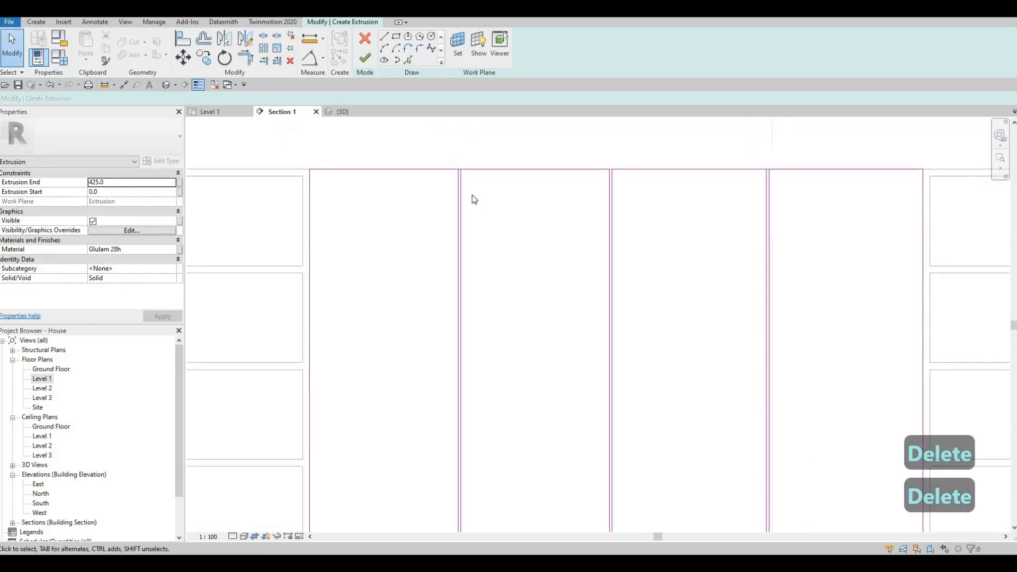
# Split the top lines of both rectangles at the narrow gaps between the offset lines.
pyautogui.press('Escape')
pyautogui.press('Escape')
pyautogui.press('s')
pyautogui.press('l')
pyautogui.scroll(3, 469, 175)
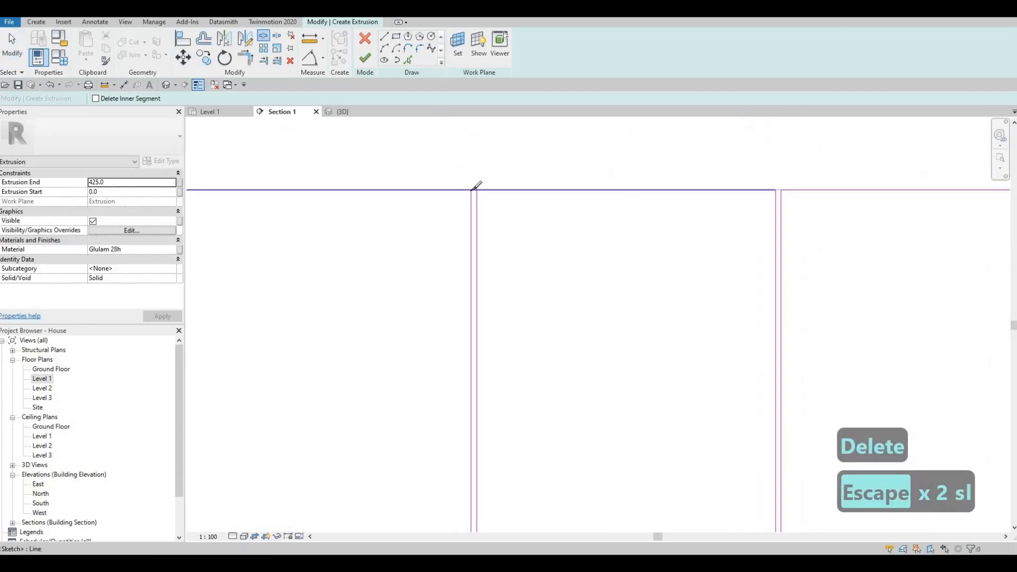
pyautogui.click(471, 190)
pyautogui.moveTo(701, 211); pyautogui.dragTo(374, 197, button='middle')
pyautogui.scroll(-2, 664, 167)
pyautogui.scroll(2, 664, 168)
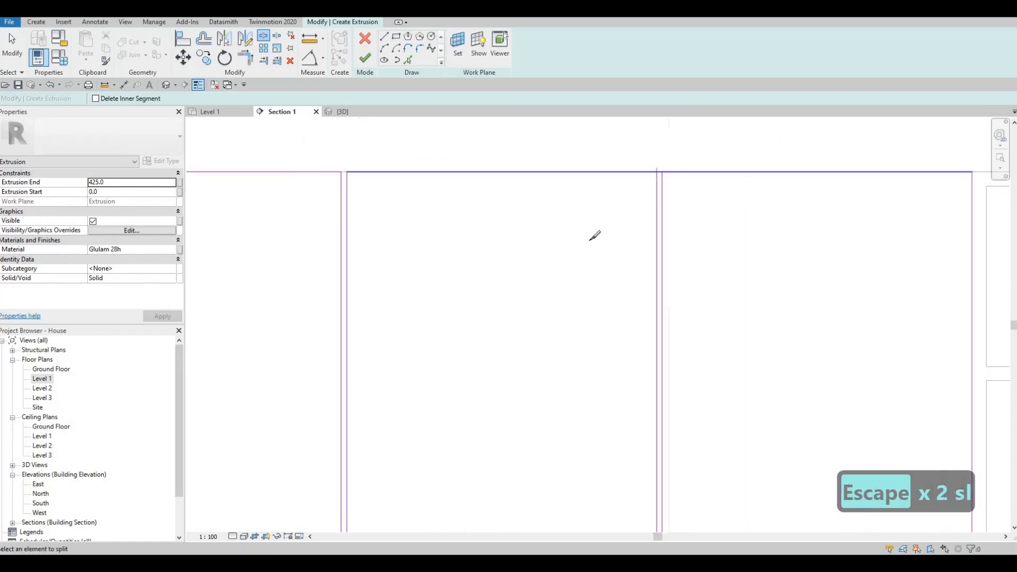
# Split the bottom lines of both rectangles at the narrow gaps between the offset lines.
pyautogui.scroll(-4, 611, 152)
pyautogui.scroll(4, 658, 288)
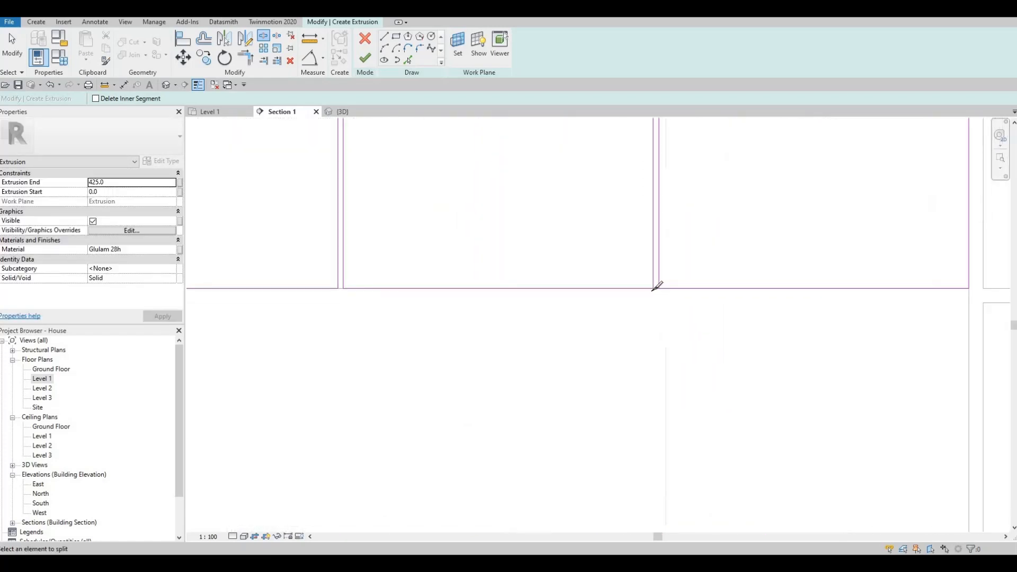
pyautogui.click(653, 290)
pyautogui.moveTo(405, 269); pyautogui.dragTo(719, 257, button='middle')
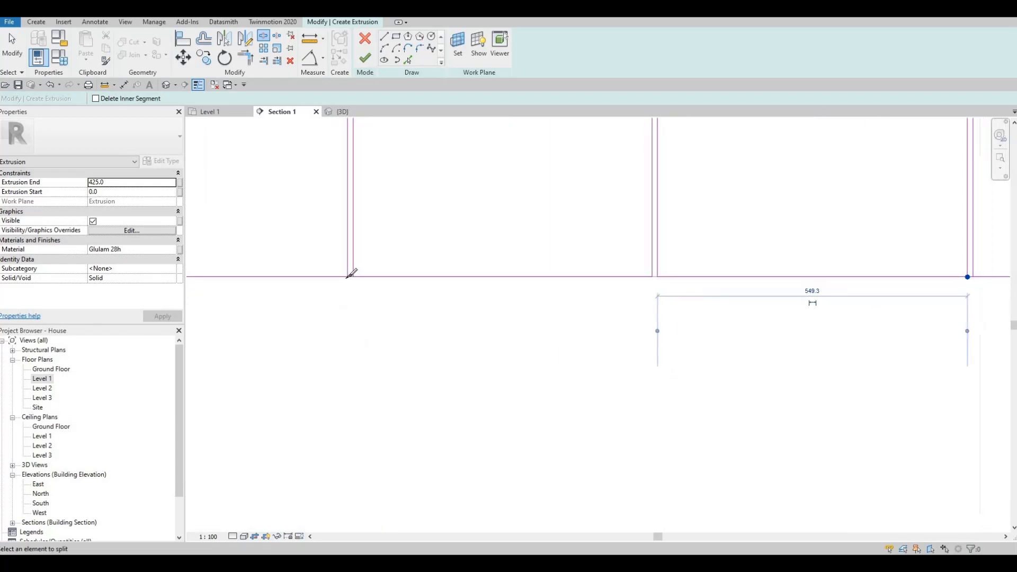
pyautogui.click(349, 276)
pyautogui.scroll(-2, 424, 301)
pyautogui.press('Escape')
pyautogui.press('Escape')
pyautogui.press('Escape')
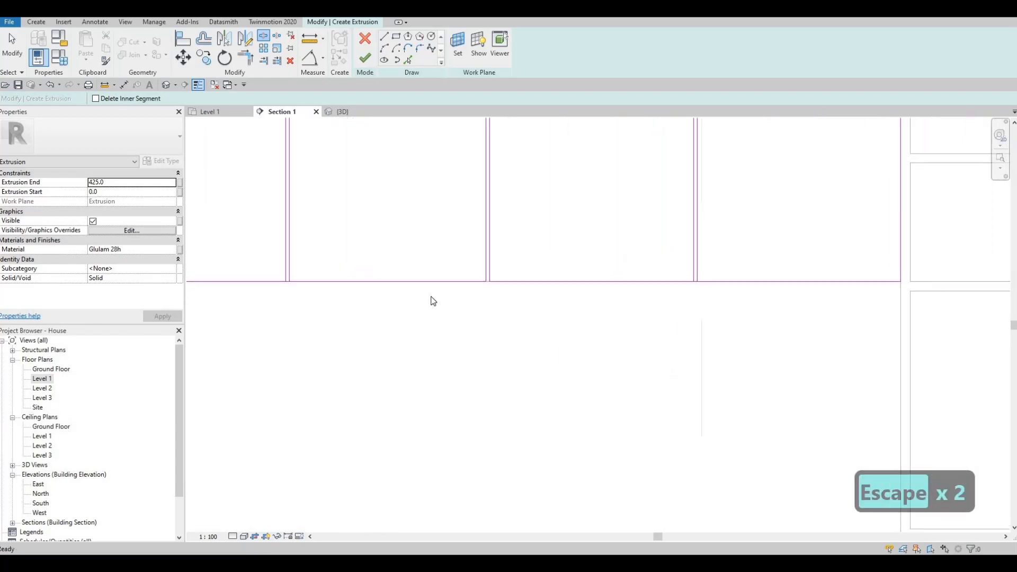
# Trim the sketch corners at the gaps to form four separate closed panels and finish the extrusion.
pyautogui.press('t')
pyautogui.press('r')
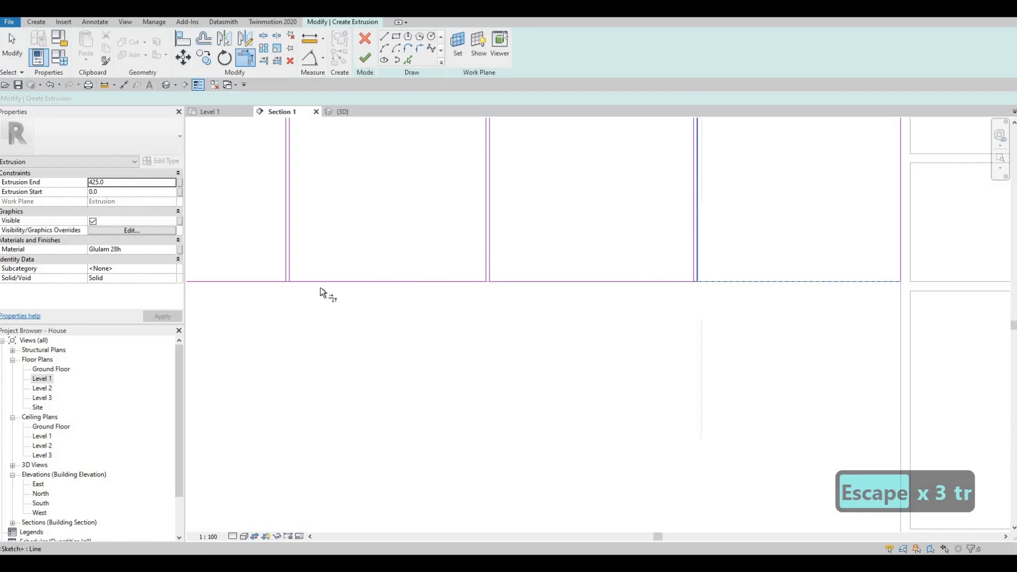
pyautogui.click(291, 253)
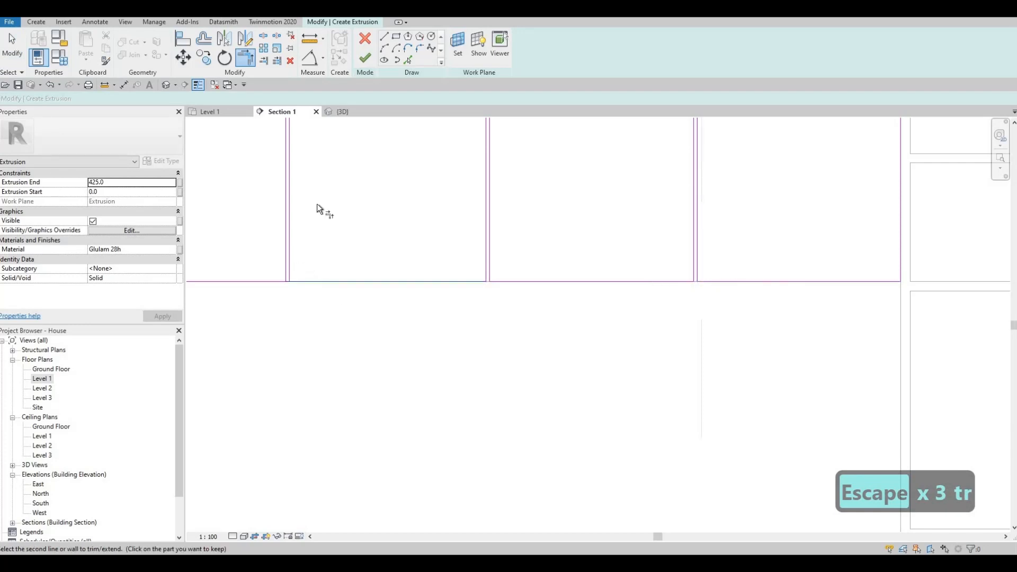
pyautogui.moveTo(339, 129); pyautogui.dragTo(336, 247, button='middle')
pyautogui.scroll(-3, 322, 173)
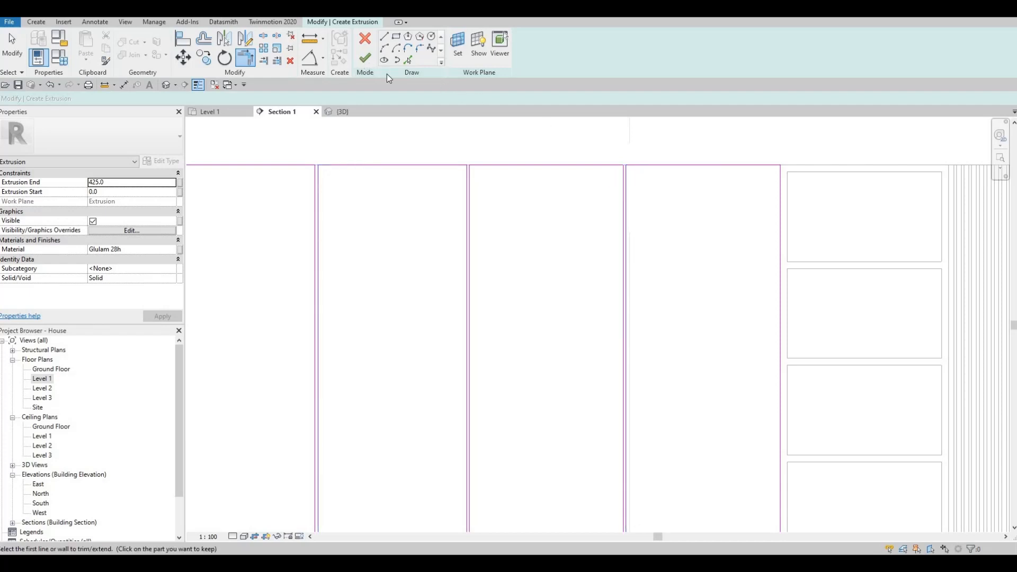
pyautogui.scroll(-3, 476, 143)
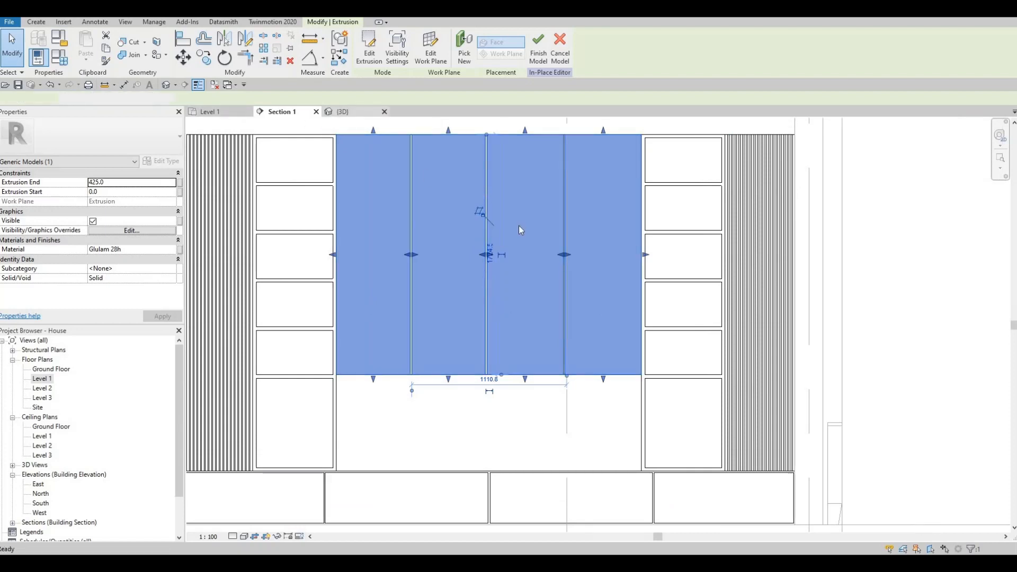
pyautogui.press('Escape')
# Set the Extrusion End of the four-panel extrusion to 25 in the 3D view.
pyautogui.keyDown('shift'); pyautogui.moveTo(516, 196); pyautogui.dragTo(567, 221, button='middle'); pyautogui.keyUp('shift')
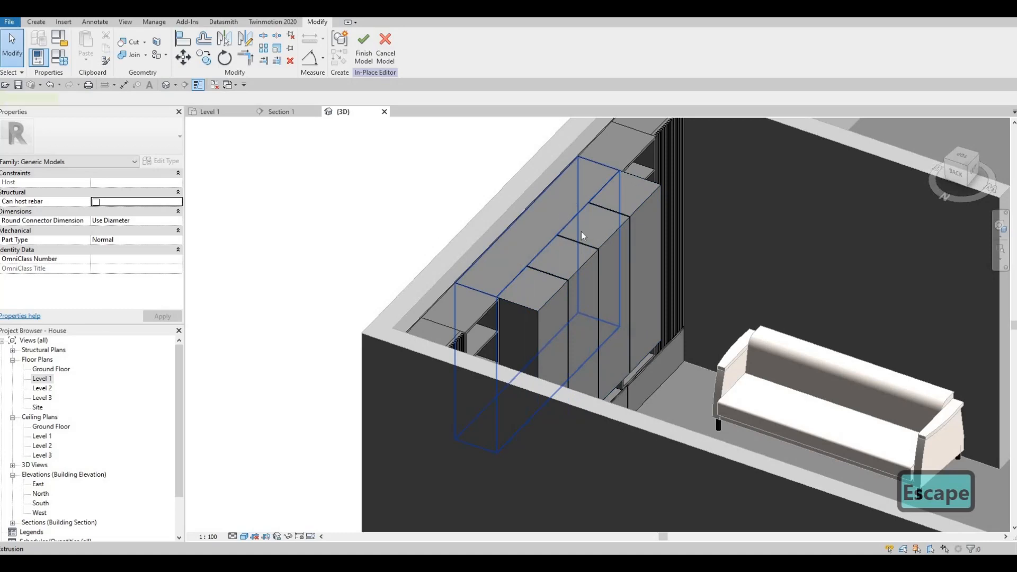
pyautogui.click(581, 231)
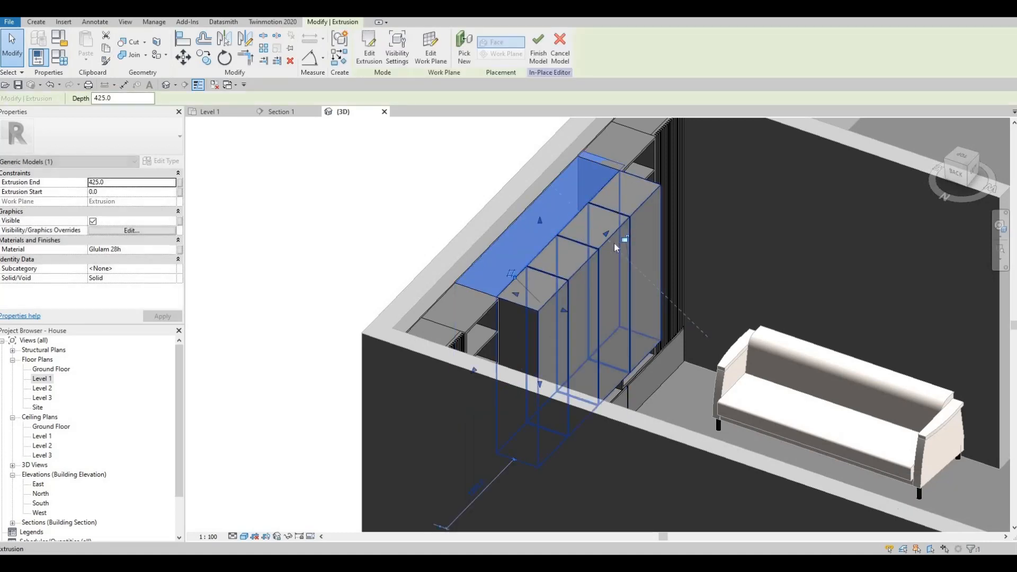
pyautogui.press('Escape')
pyautogui.hotkey('ctrl', 'z')
pyautogui.click(614, 239)
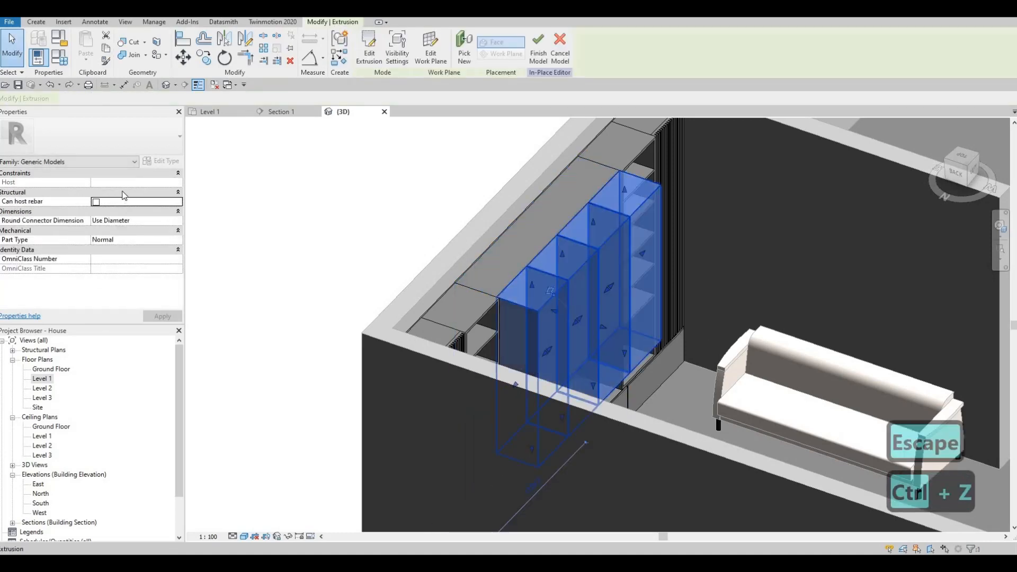
pyautogui.click(123, 183)
pyautogui.write('25')
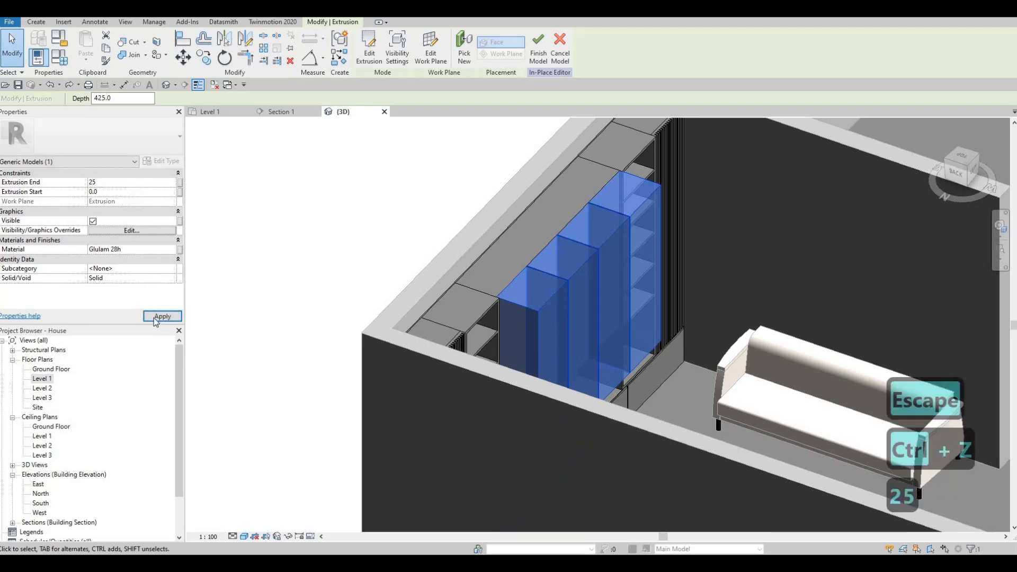
pyautogui.click(155, 320)
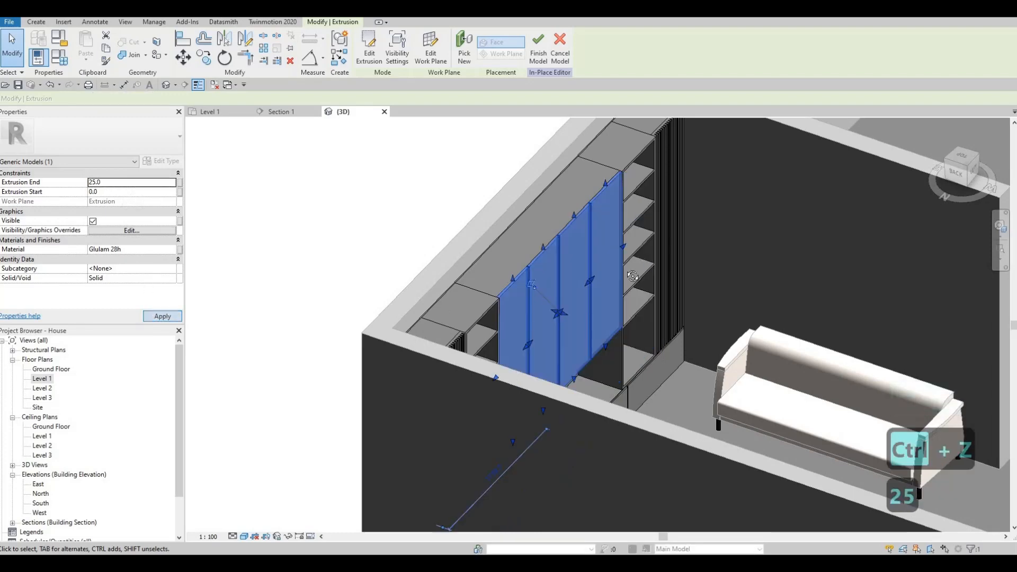
# Start a new solid extrusion in the Section 1 view, using a picked plane as its work plane.
pyautogui.press('Escape')
pyautogui.press('Escape')
pyautogui.keyDown('shift'); pyautogui.moveTo(426, 311); pyautogui.dragTo(44, 378, button='middle'); pyautogui.keyUp('shift')
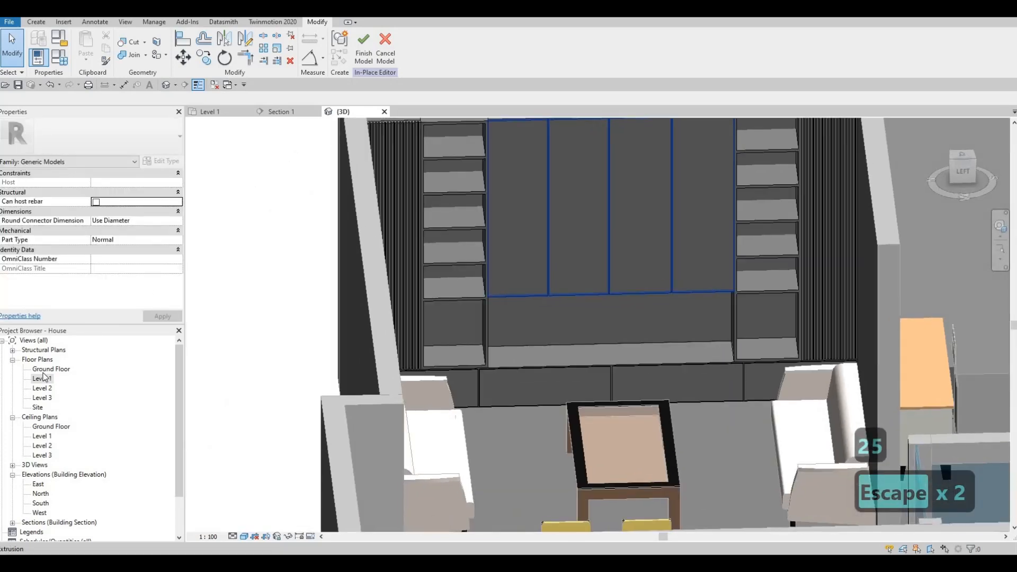
pyautogui.click(287, 112)
pyautogui.moveTo(511, 261); pyautogui.dragTo(382, 188, button='middle')
pyautogui.press('Escape')
pyautogui.click(36, 21)
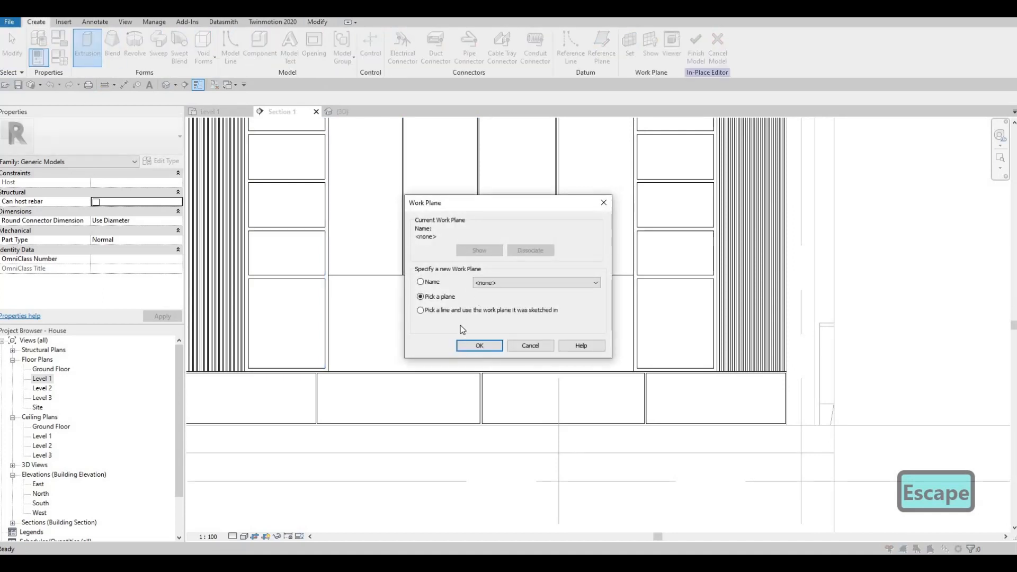
pyautogui.click(474, 348)
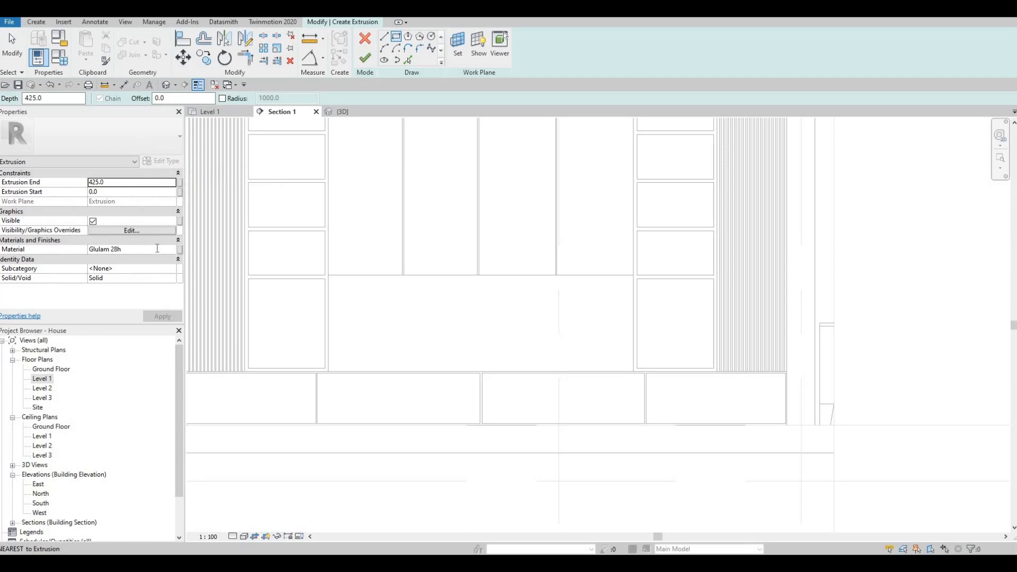
# Set the extrusion's material to Plywood, Maple, Finish Grade, Unfinished from the Wood category of the AEC Materials library.
pyautogui.click(175, 252)
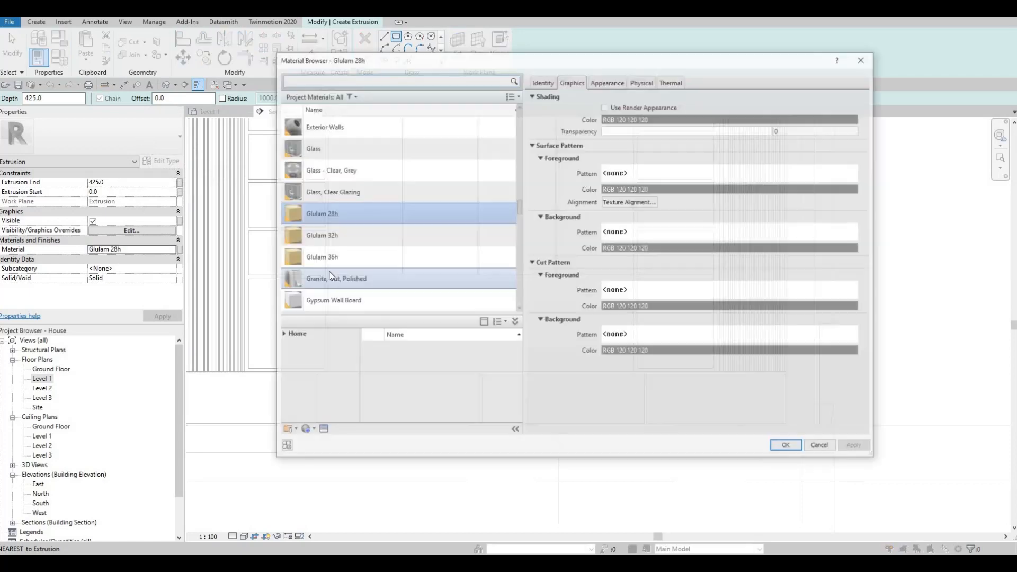
pyautogui.scroll(-10, 327, 281)
pyautogui.scroll(-5, 291, 305)
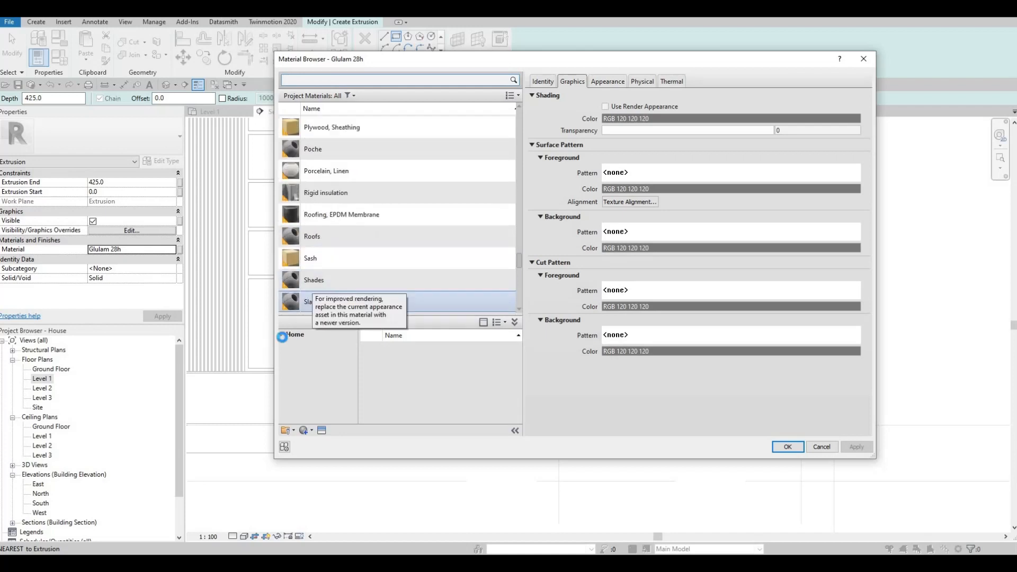
pyautogui.click(281, 335)
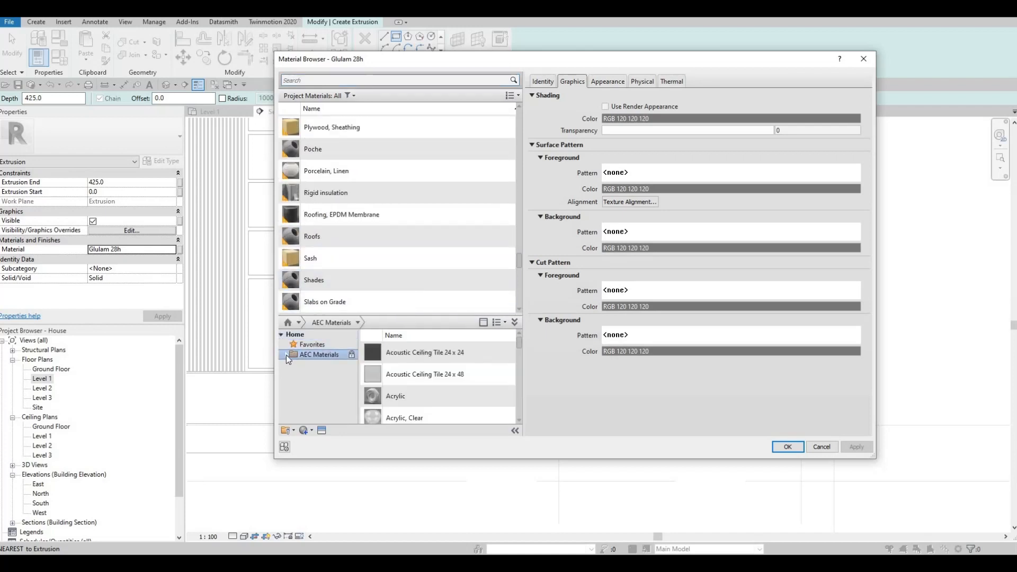
pyautogui.click(286, 355)
pyautogui.scroll(-3, 305, 411)
pyautogui.click(315, 415)
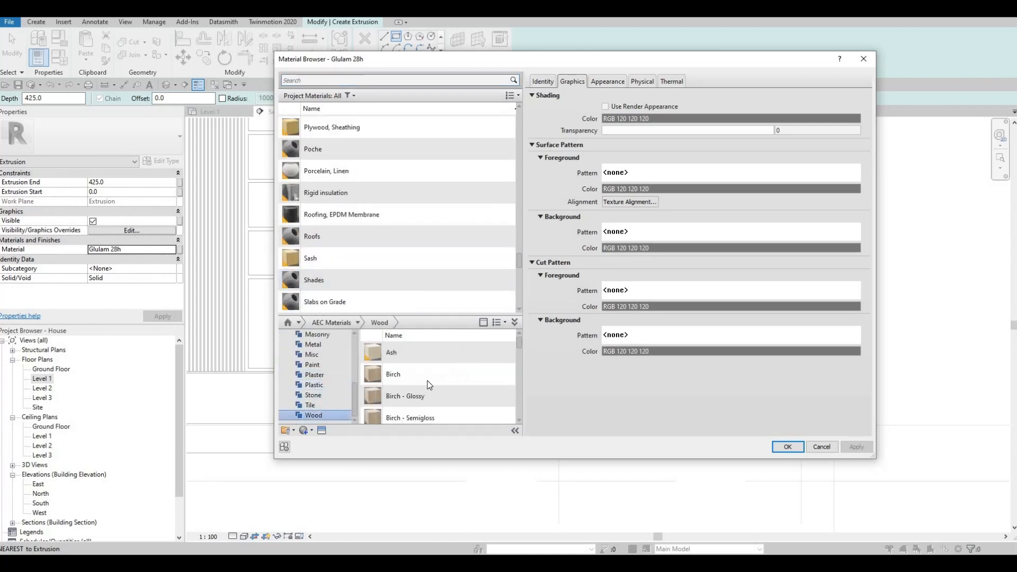
pyautogui.scroll(-3, 480, 412)
pyautogui.scroll(-3, 479, 414)
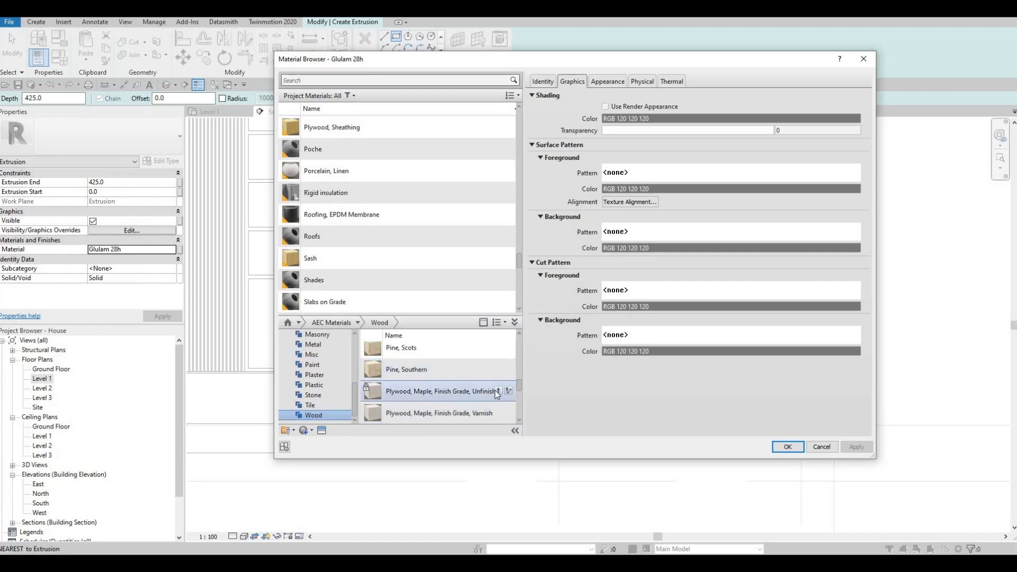
pyautogui.click(498, 391)
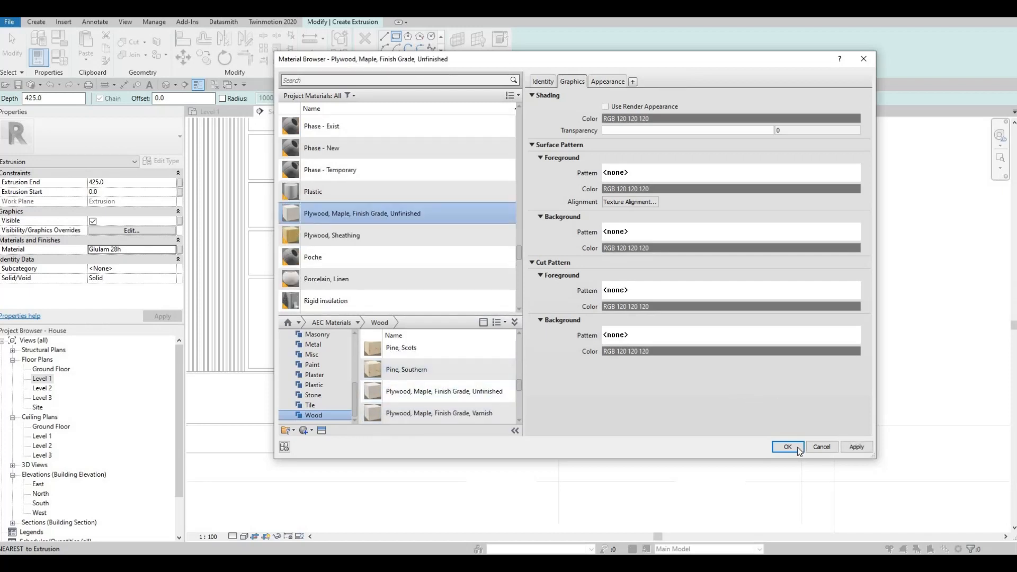
pyautogui.press('Return')
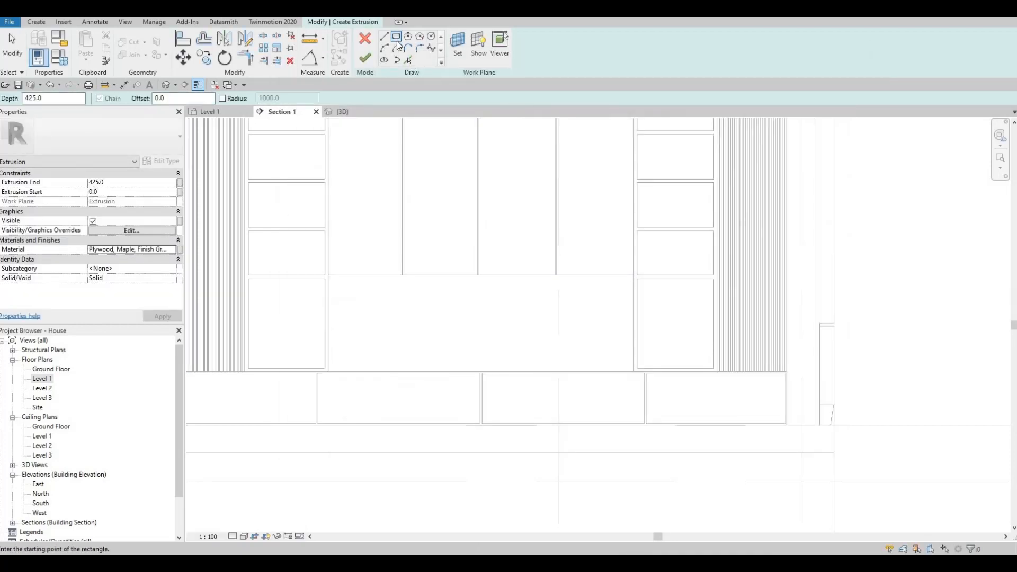
# Set the Extrusion End to 450 and sketch a rectangle around the open central bay below the four door panels.
pyautogui.click(116, 184)
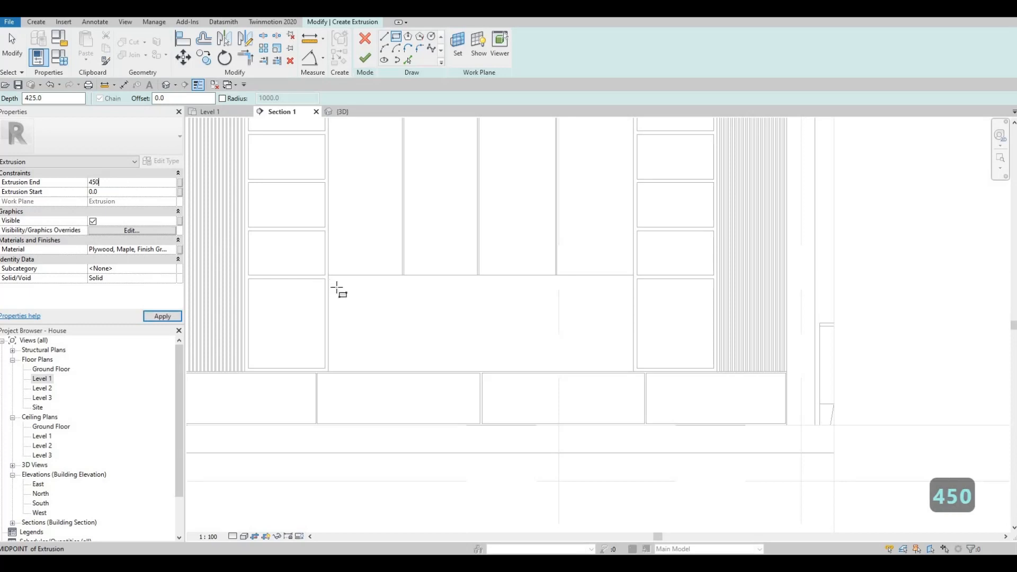
pyautogui.write('450')
pyautogui.press('Return')
pyautogui.click(328, 274)
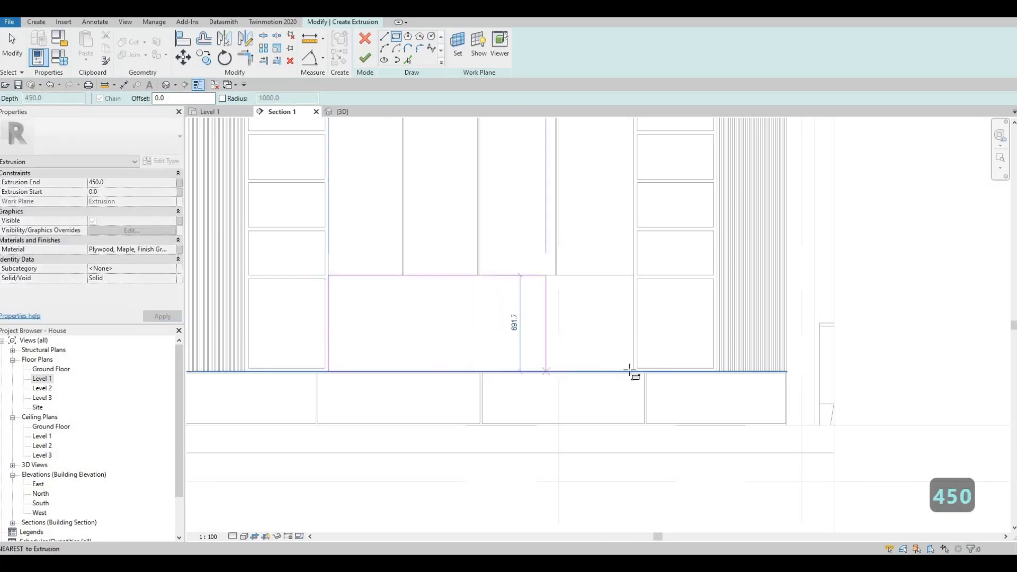
pyautogui.click(634, 371)
pyautogui.press('Escape')
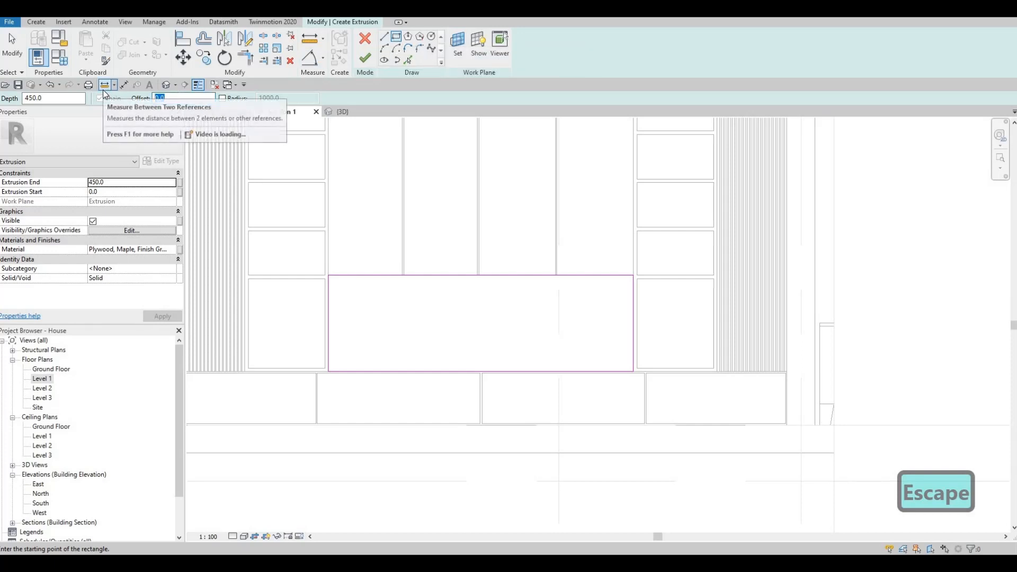
# Sketch a second rectangle inside the central bay outline with a 50 offset to form a frame profile.
pyautogui.write('50')
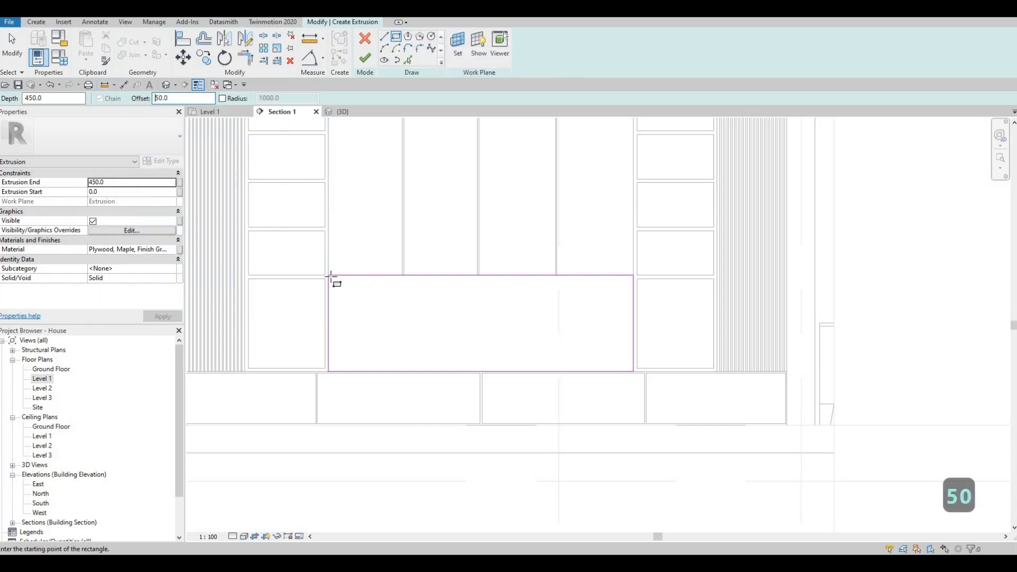
pyautogui.click(329, 275)
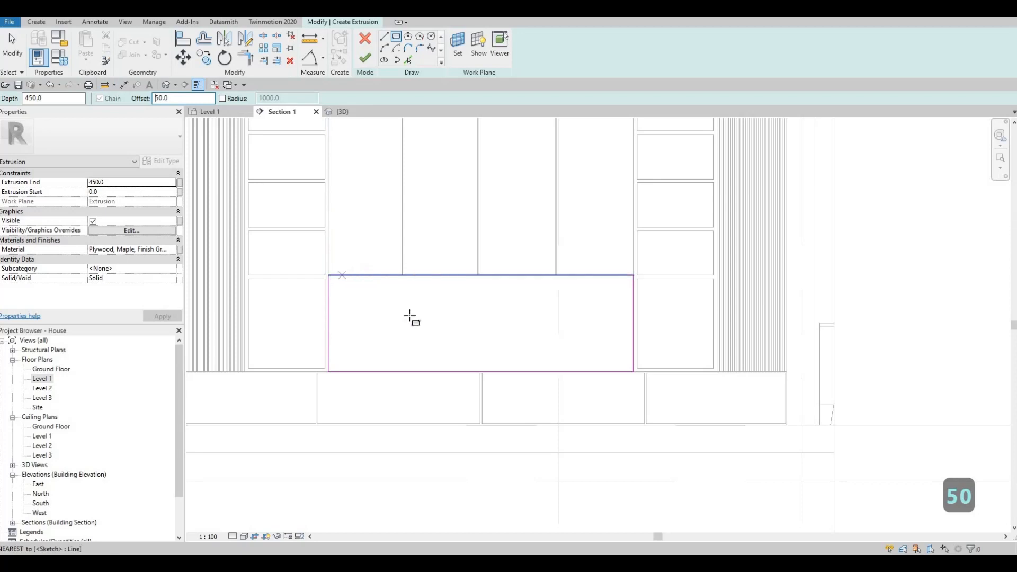
pyautogui.click(633, 371)
pyautogui.press('Escape')
pyautogui.press('Escape')
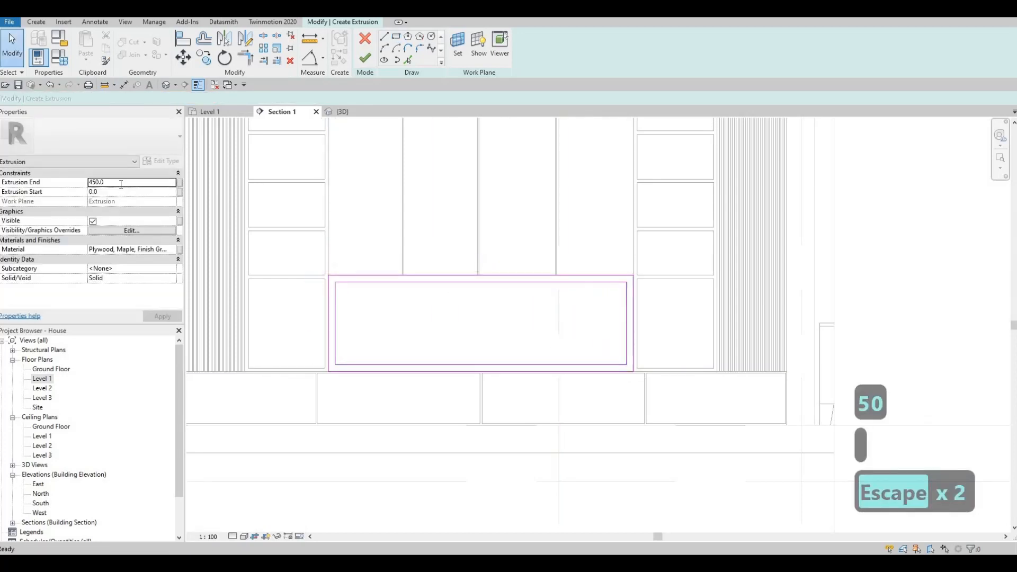
# Set the frame's Extrusion End to 500, finish the extrusion and check it in the 3D view.
pyautogui.click(120, 182)
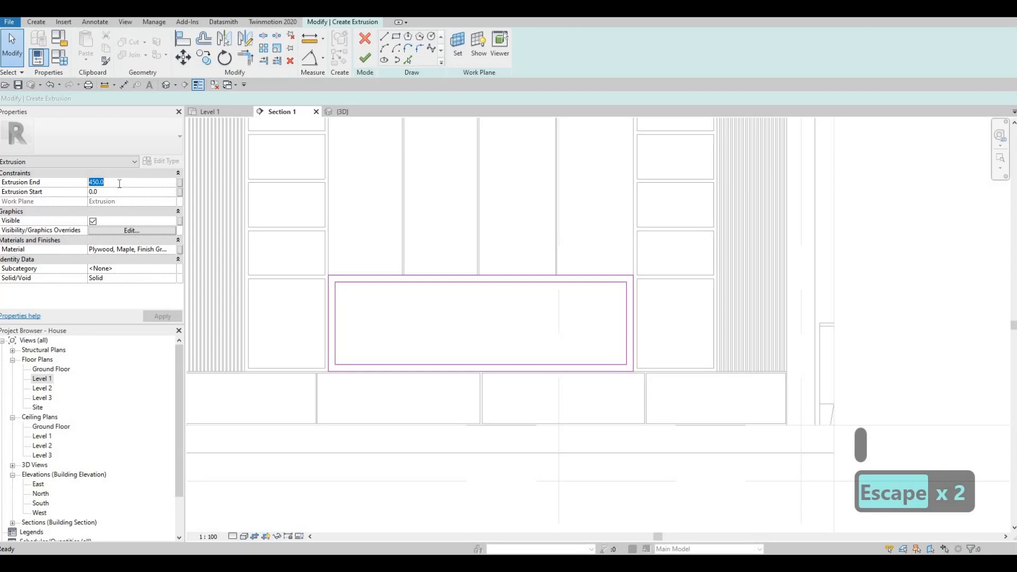
pyautogui.write('500')
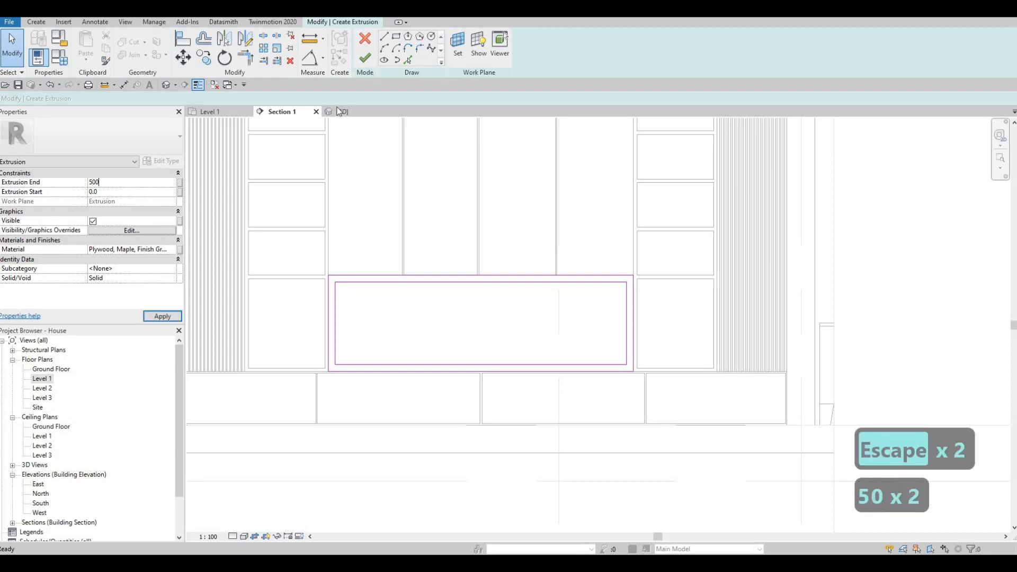
pyautogui.click(366, 60)
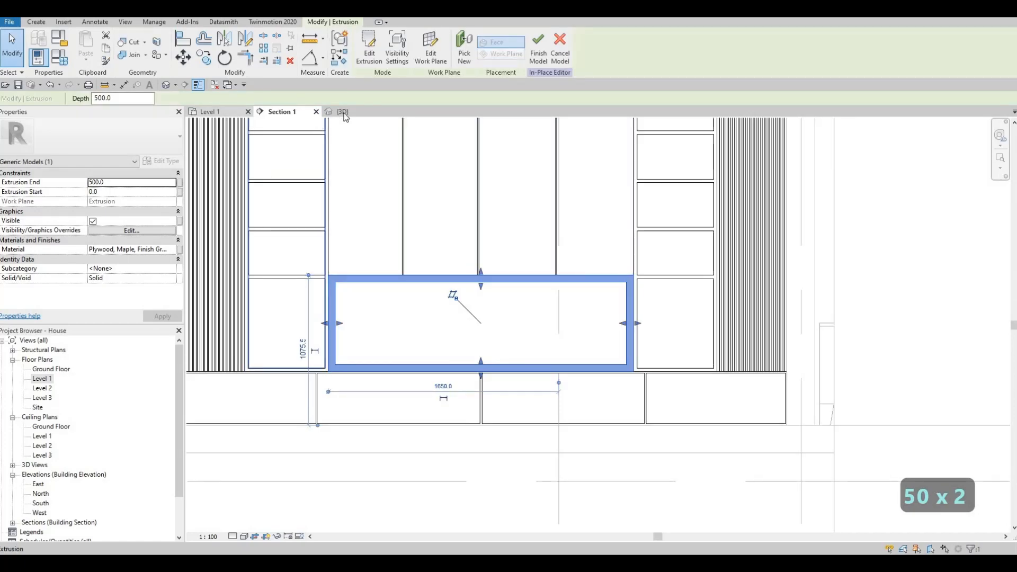
pyautogui.click(344, 111)
pyautogui.press('Escape')
pyautogui.keyDown('shift'); pyautogui.moveTo(564, 291); pyautogui.dragTo(354, 330, button='middle'); pyautogui.keyUp('shift')
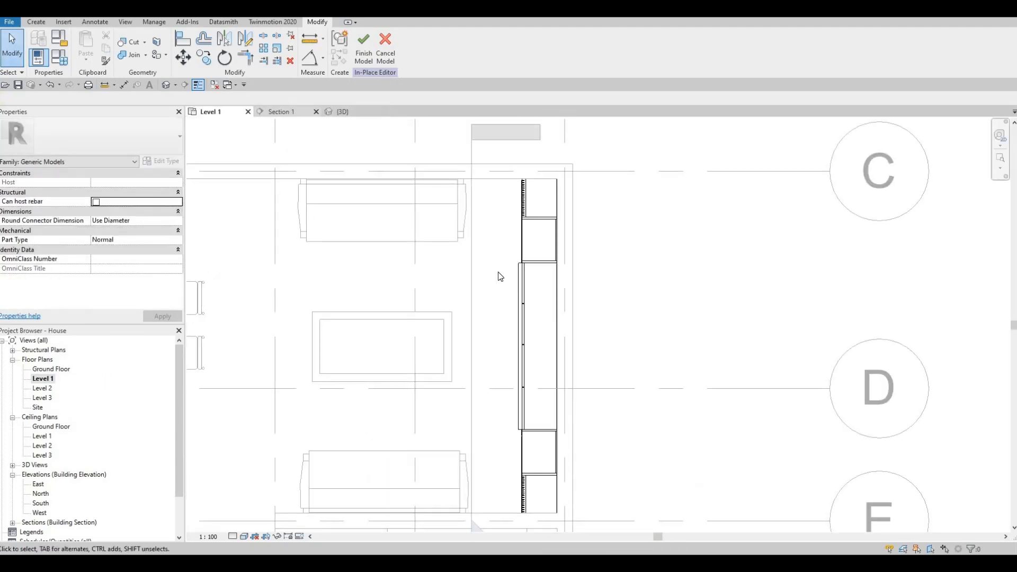
# Extrude a 10-deep rectangular panel filling the inside of the central frame, sketched in Section 1 on a picked plane.
pyautogui.click(281, 112)
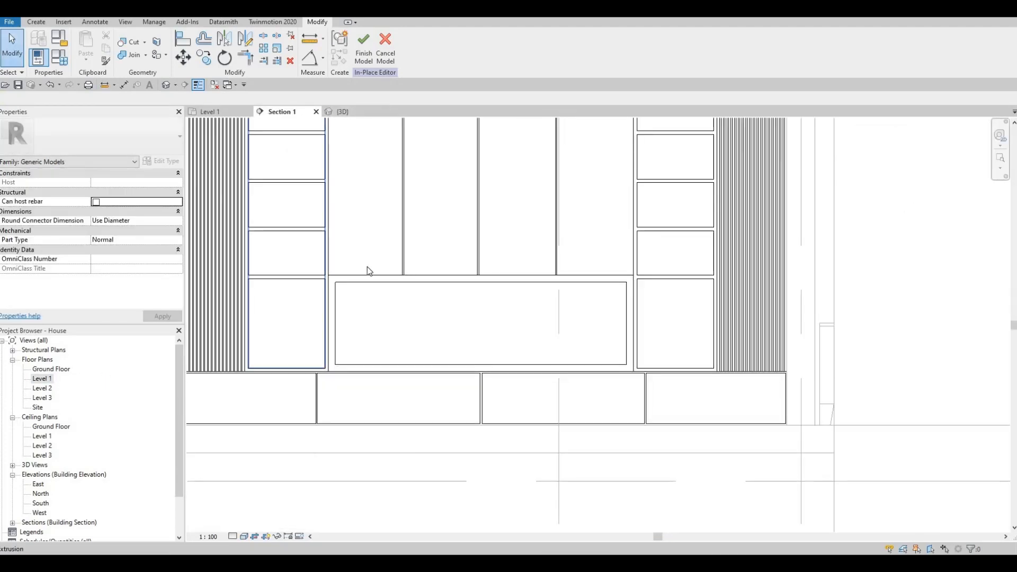
pyautogui.moveTo(371, 279); pyautogui.dragTo(368, 254, button='middle')
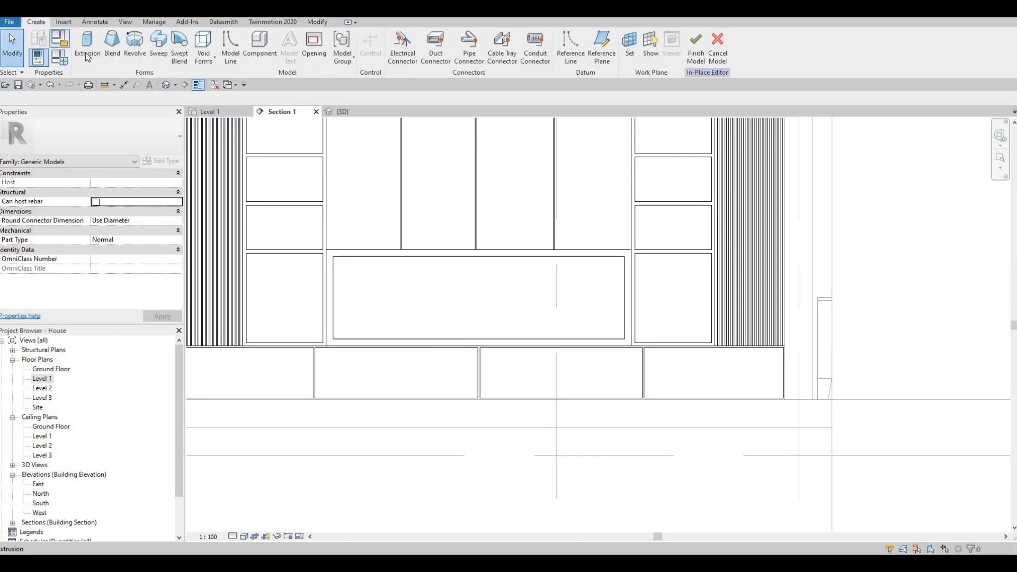
pyautogui.click(87, 51)
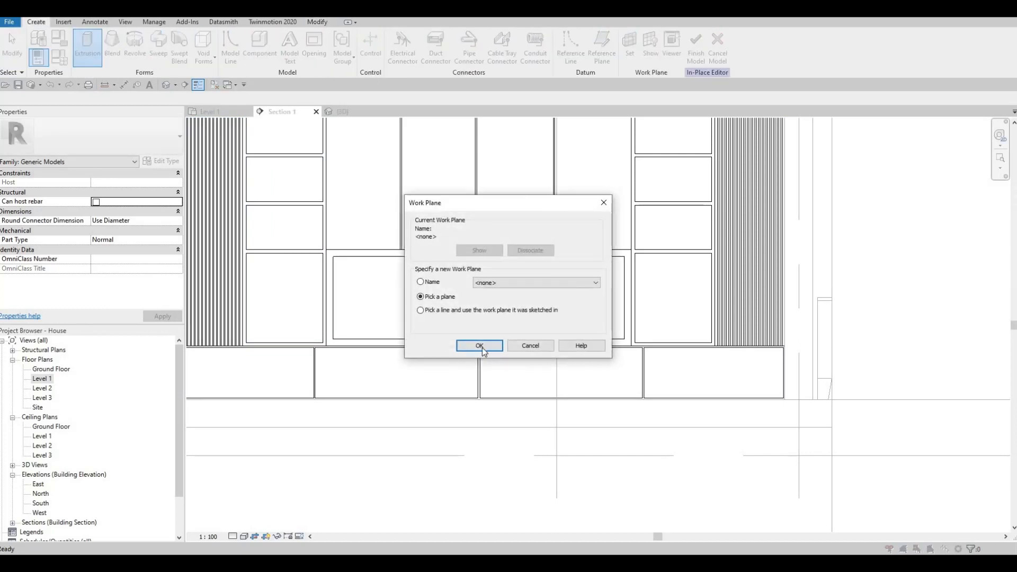
pyautogui.press('Return')
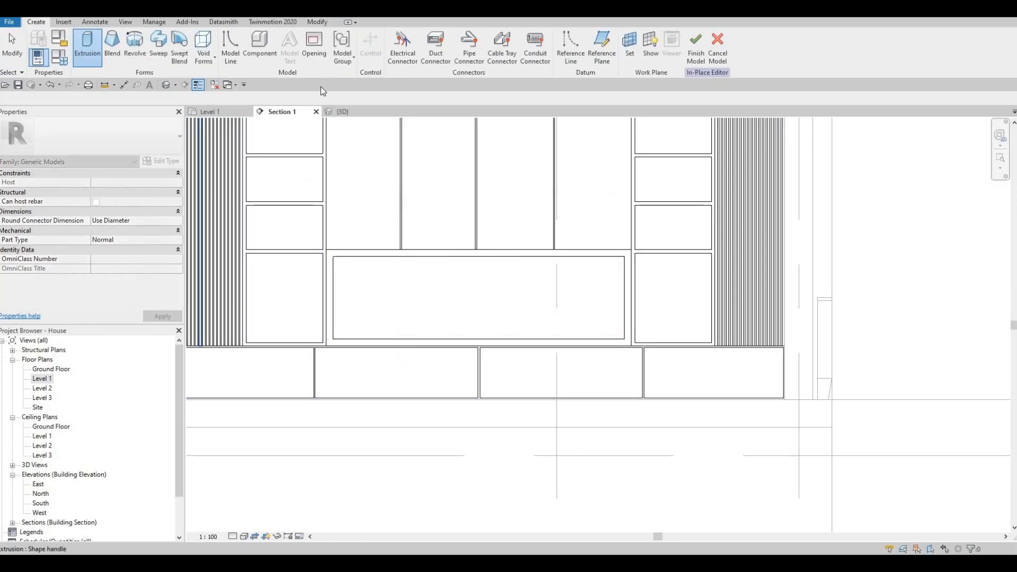
pyautogui.click(404, 292)
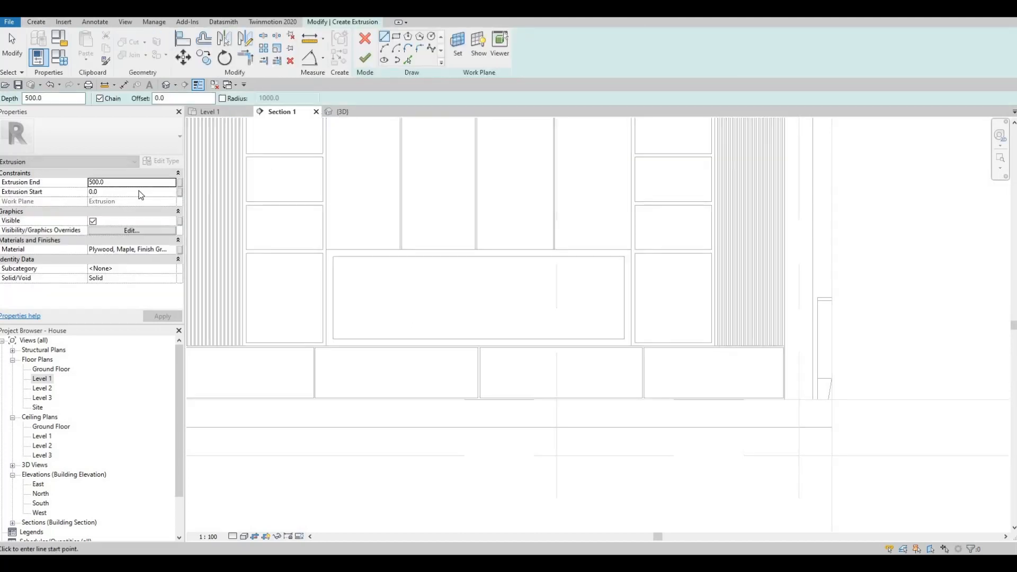
pyautogui.write('10')
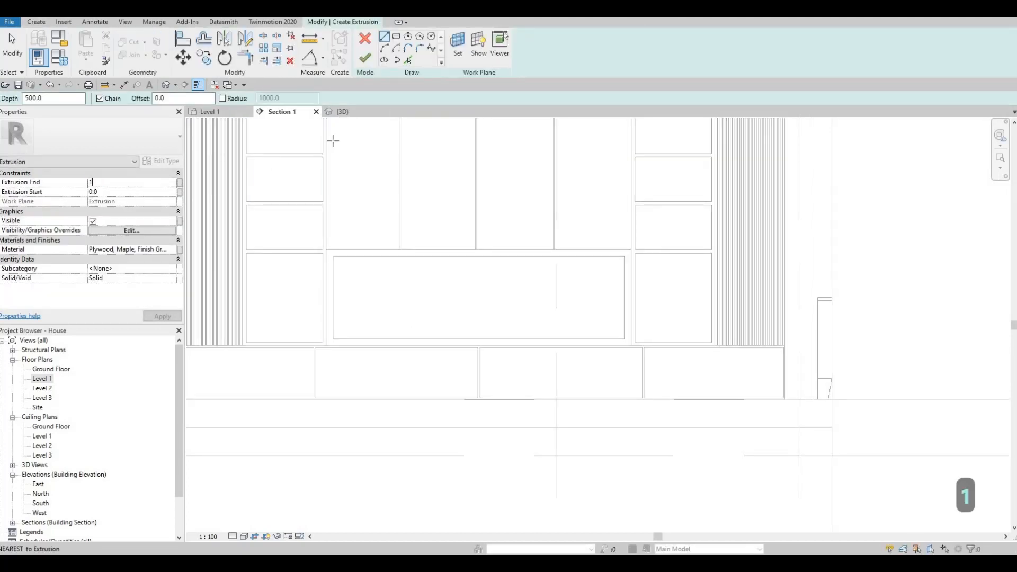
pyautogui.click(333, 257)
pyautogui.click(624, 339)
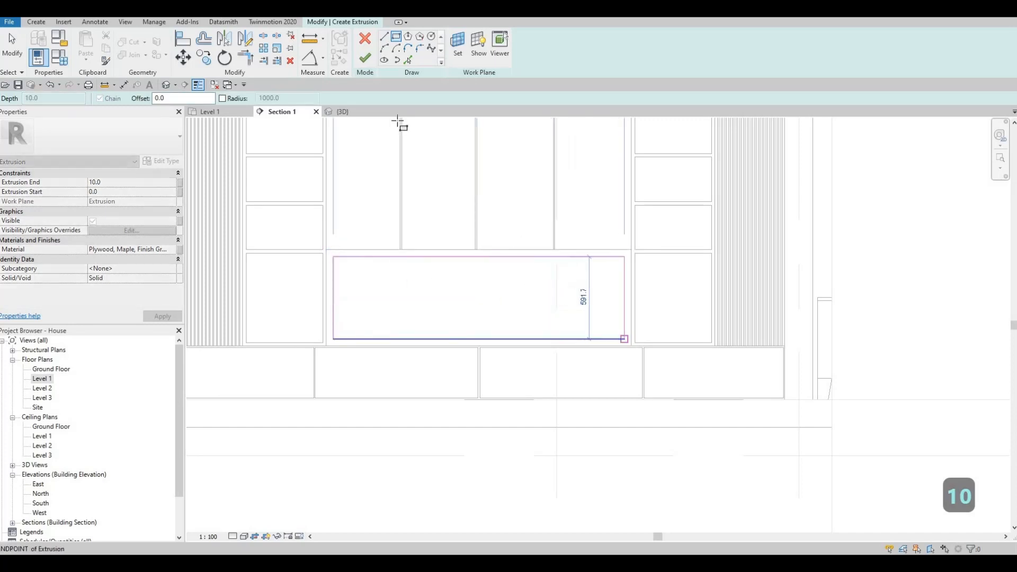
pyautogui.press('Escape')
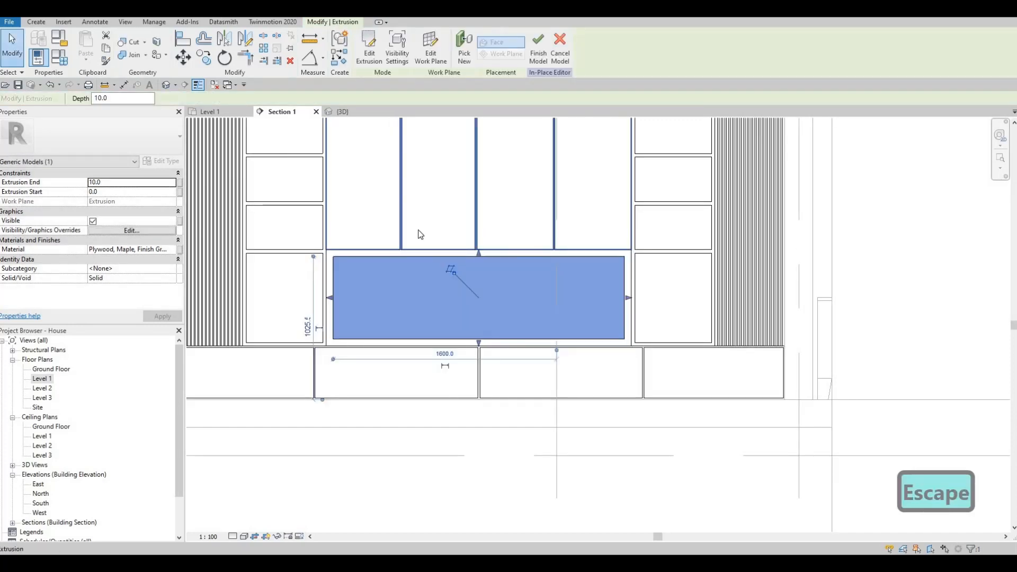
pyautogui.press('Escape')
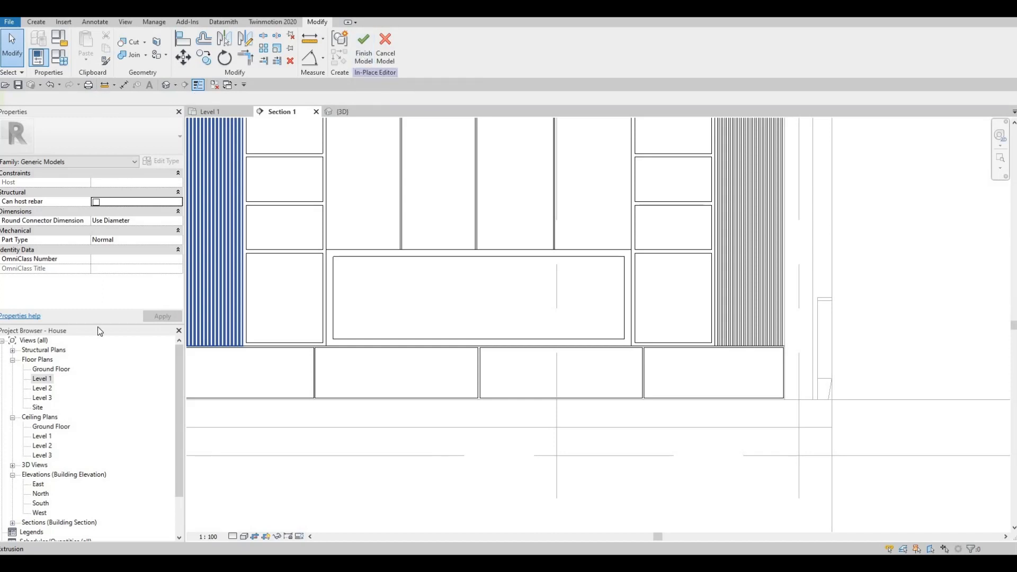
# Start a new extrusion in the Level 1 plan and assign it the Glass, Bronze Glazing material.
pyautogui.click(213, 113)
pyautogui.scroll(5, 540, 227)
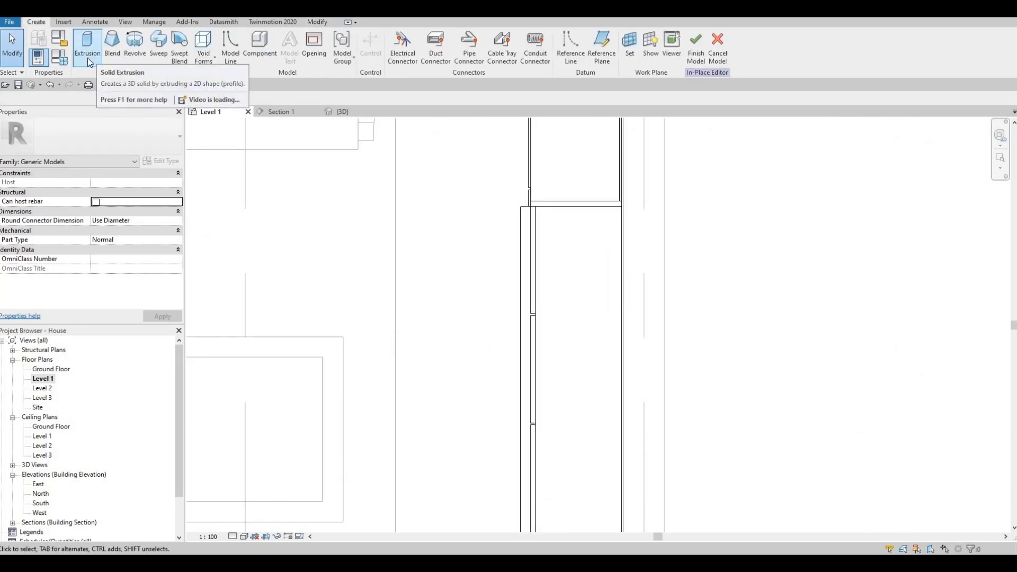
pyautogui.click(89, 61)
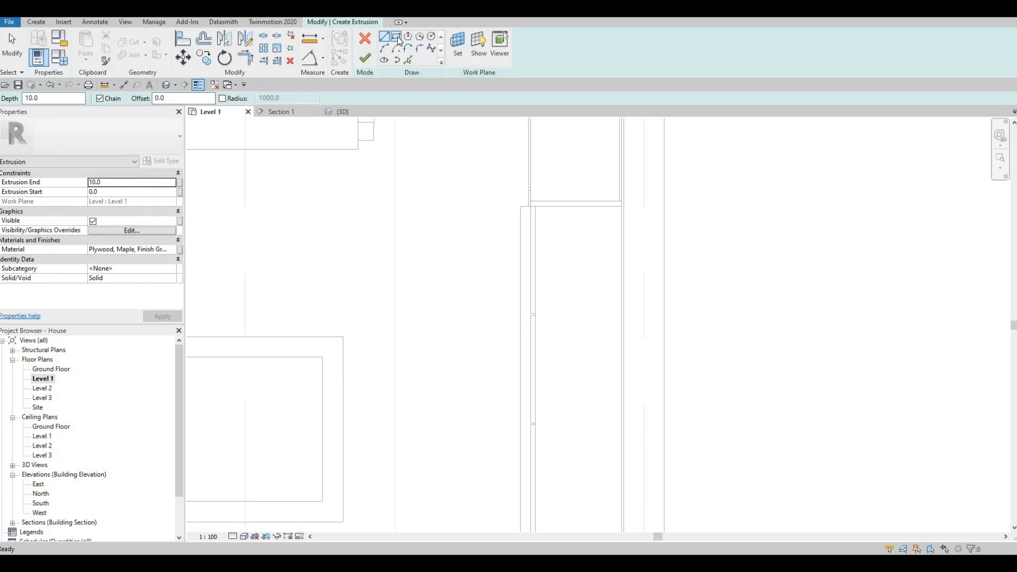
pyautogui.click(124, 183)
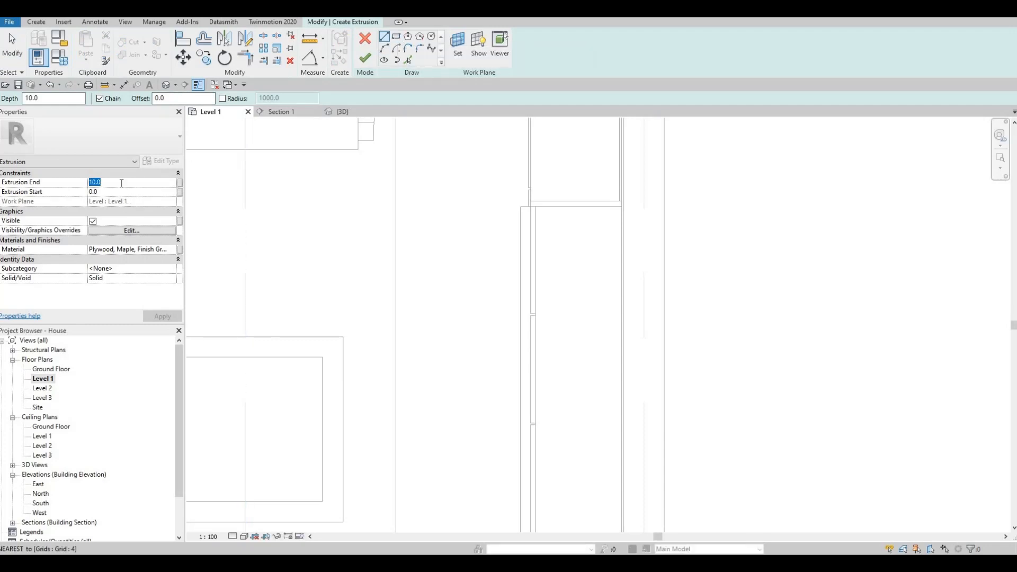
pyautogui.click(173, 251)
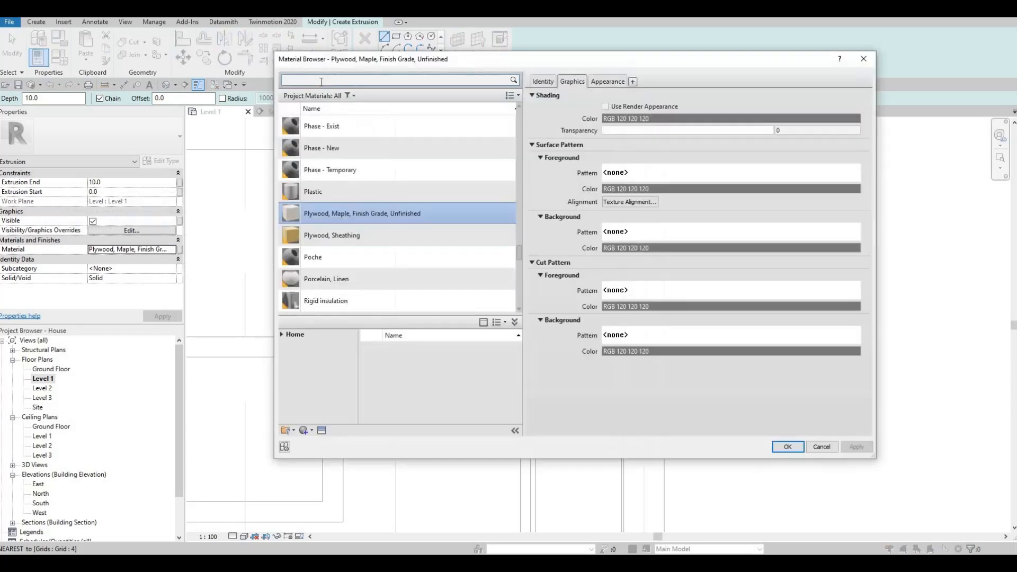
pyautogui.write('glass')
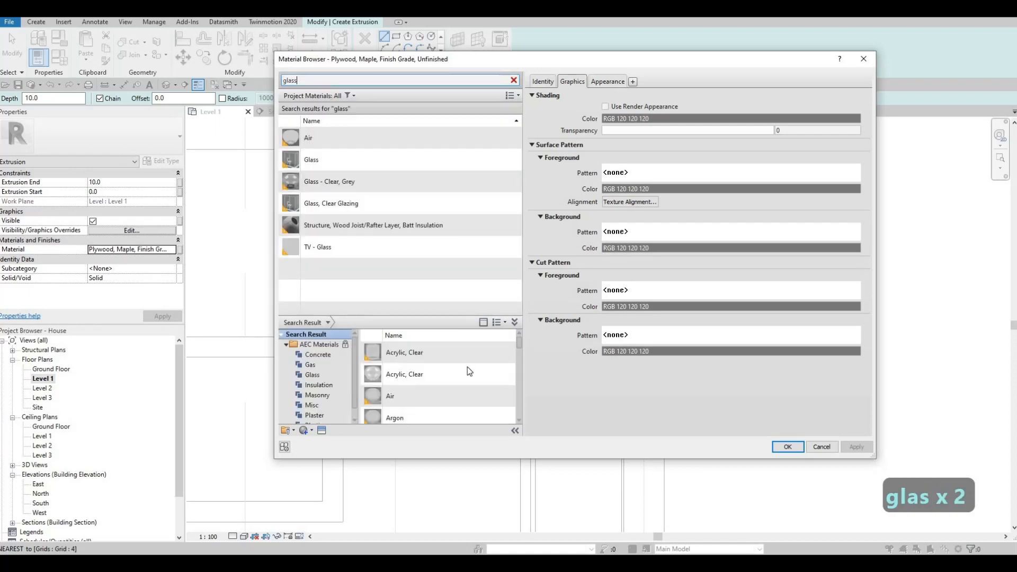
pyautogui.scroll(-5, 468, 366)
pyautogui.click(499, 366)
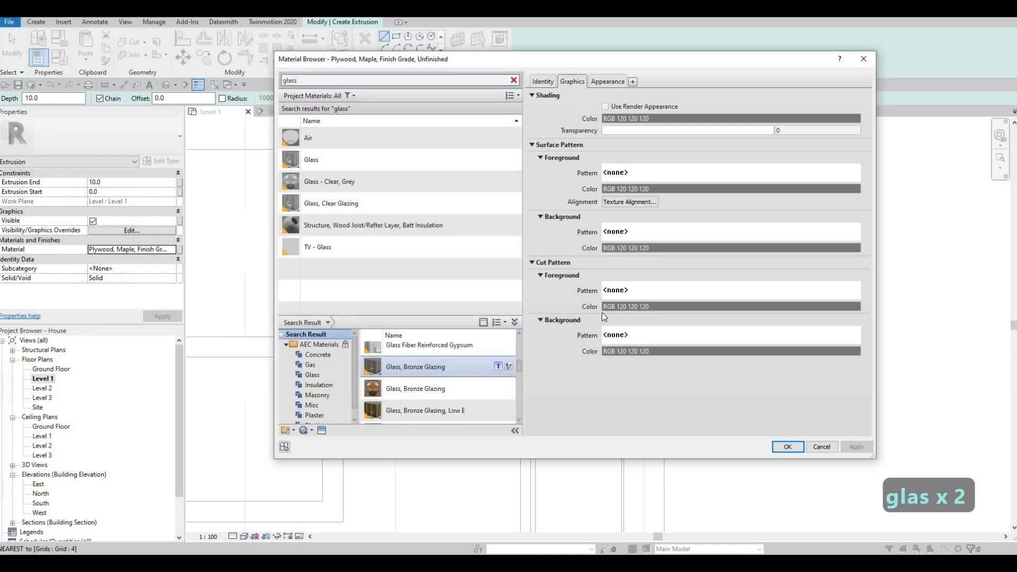
pyautogui.click(799, 450)
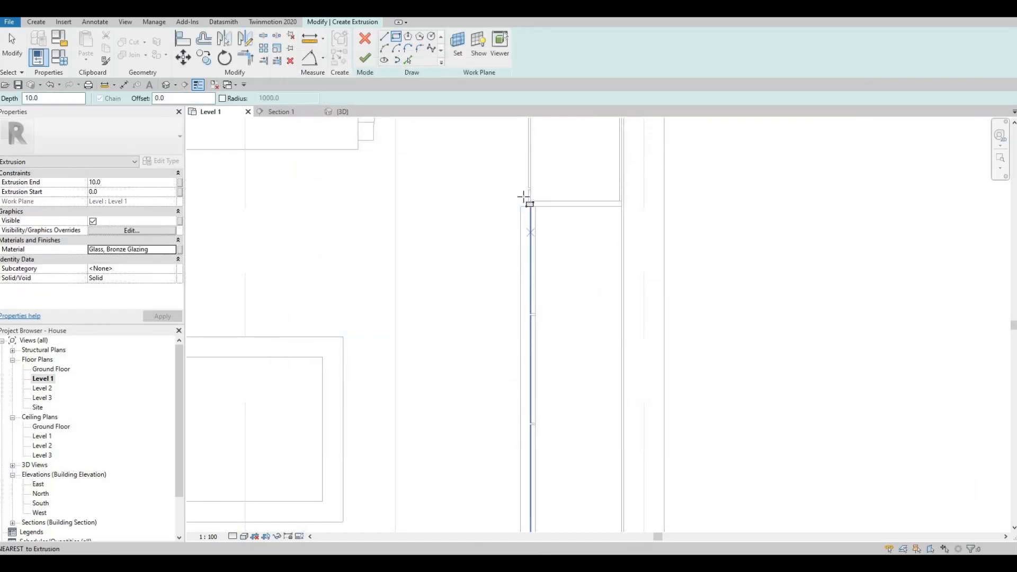
# Sketch a thin rectangle over the door-panel strip of the central bay and set the Extrusion End to 900.
pyautogui.scroll(4, 524, 200)
pyautogui.moveTo(545, 342)
pyautogui.mouseDown(button='middle')
pyautogui.moveTo(556, 359)
pyautogui.moveTo(543, 357)
pyautogui.moveTo(576, 290)
pyautogui.moveTo(586, 461)
pyautogui.mouseUp(button='middle')
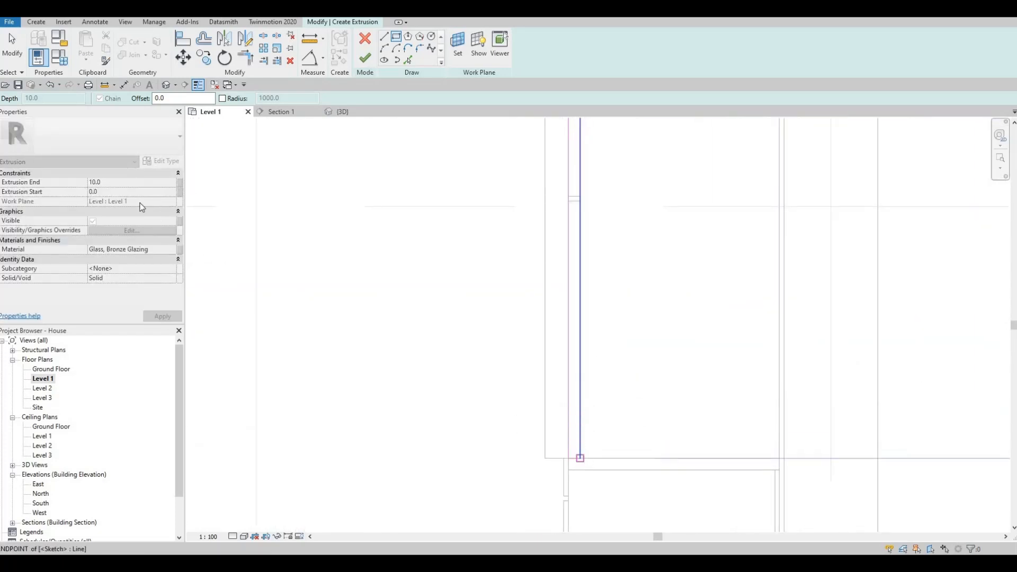
pyautogui.press('Escape')
pyautogui.click(117, 182)
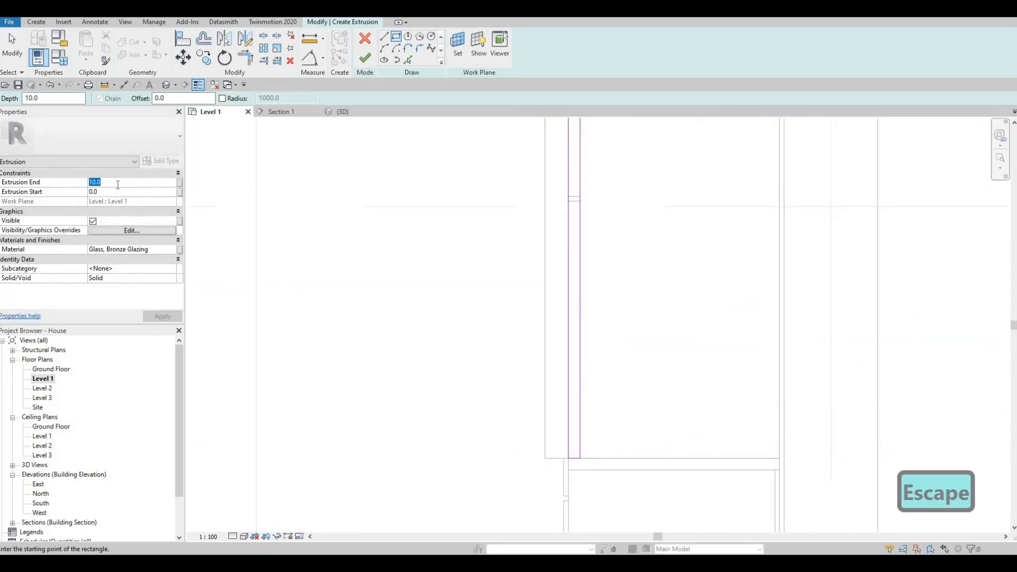
pyautogui.write('900')
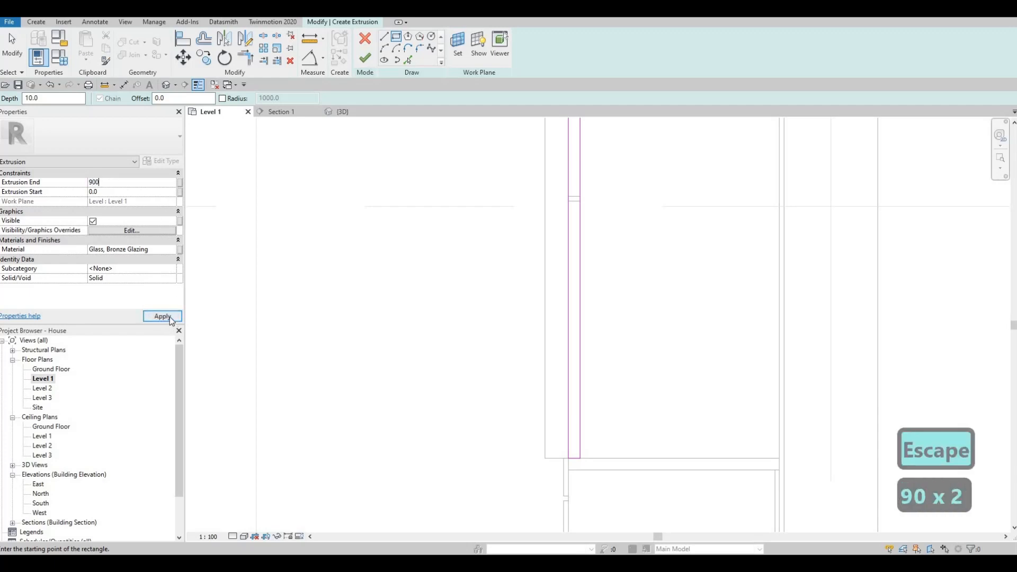
# Finish the glass extrusion in Section 1 and stretch its upper and lower edges to the central frame's inner edges.
pyautogui.click(283, 113)
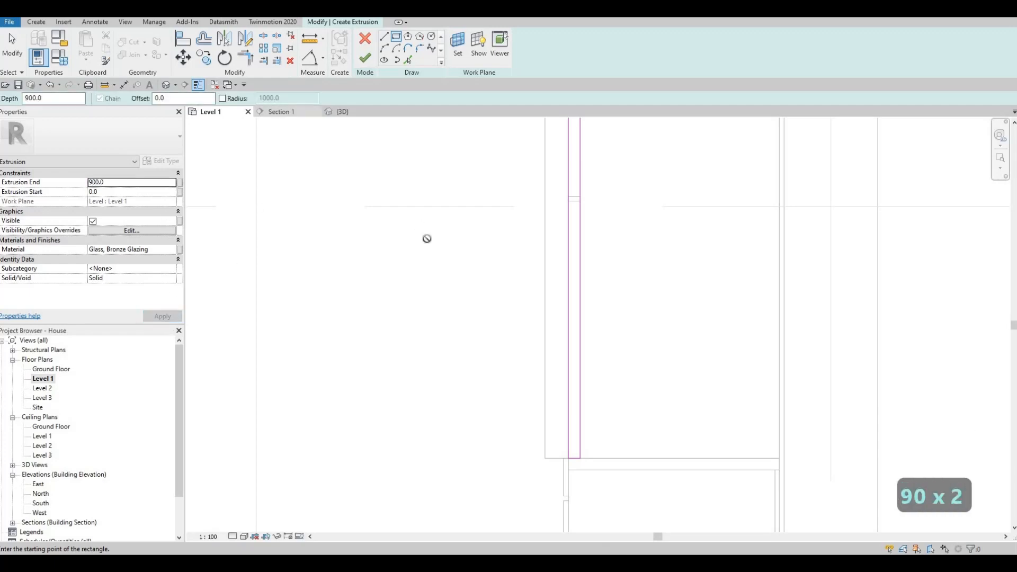
pyautogui.moveTo(418, 334); pyautogui.dragTo(419, 347, button='middle')
pyautogui.scroll(-1, 414, 295)
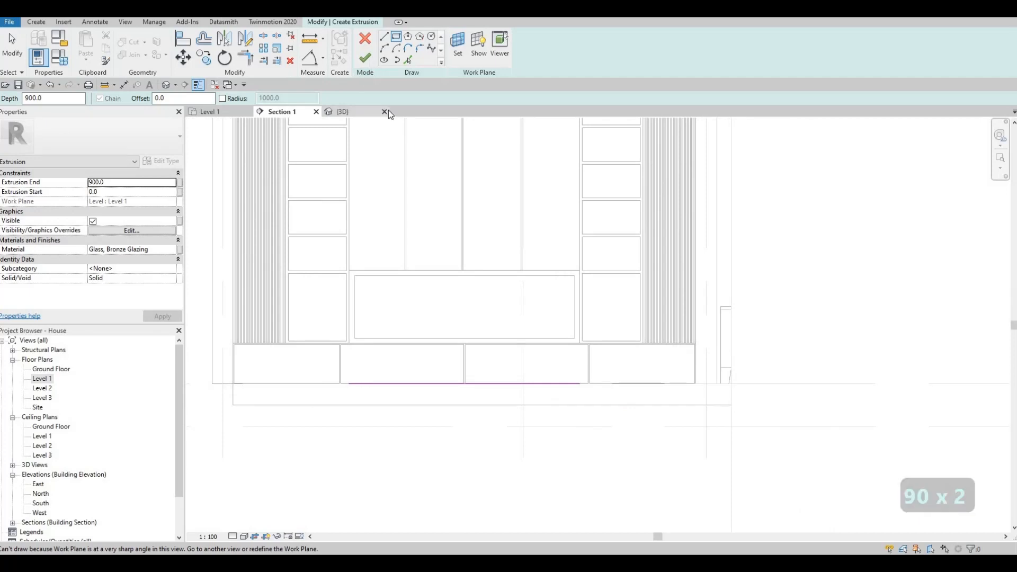
pyautogui.click(365, 57)
pyautogui.scroll(3, 465, 287)
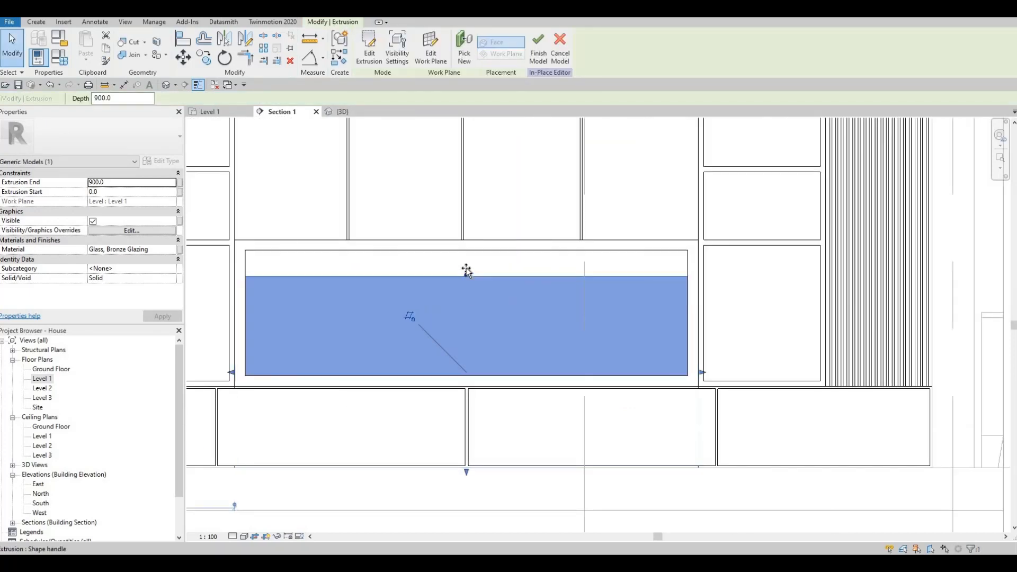
pyautogui.moveTo(472, 253)
pyautogui.mouseDown()
pyautogui.moveTo(472, 268)
pyautogui.moveTo(472, 258)
pyautogui.mouseUp()
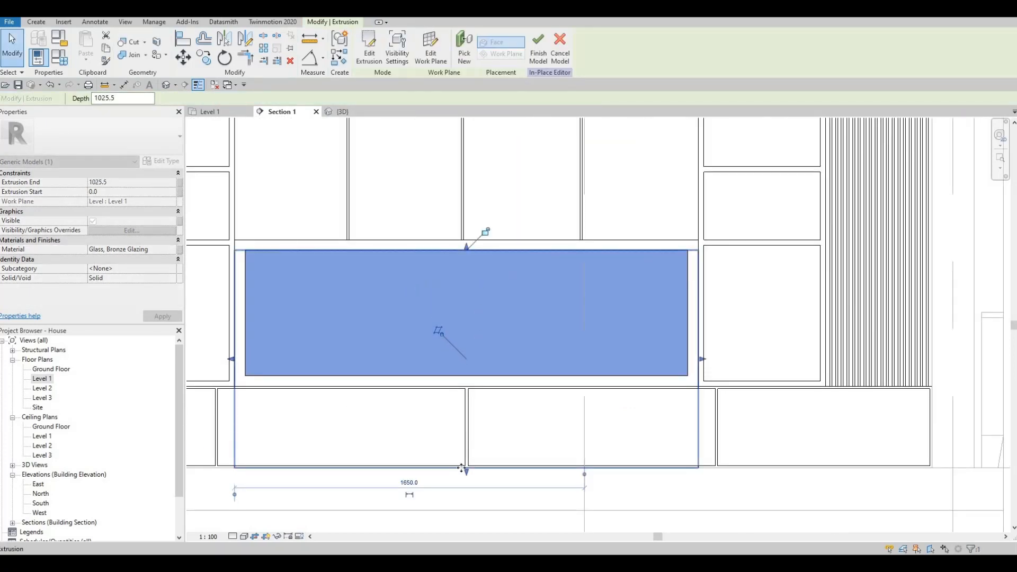
pyautogui.moveTo(469, 459); pyautogui.dragTo(477, 377)
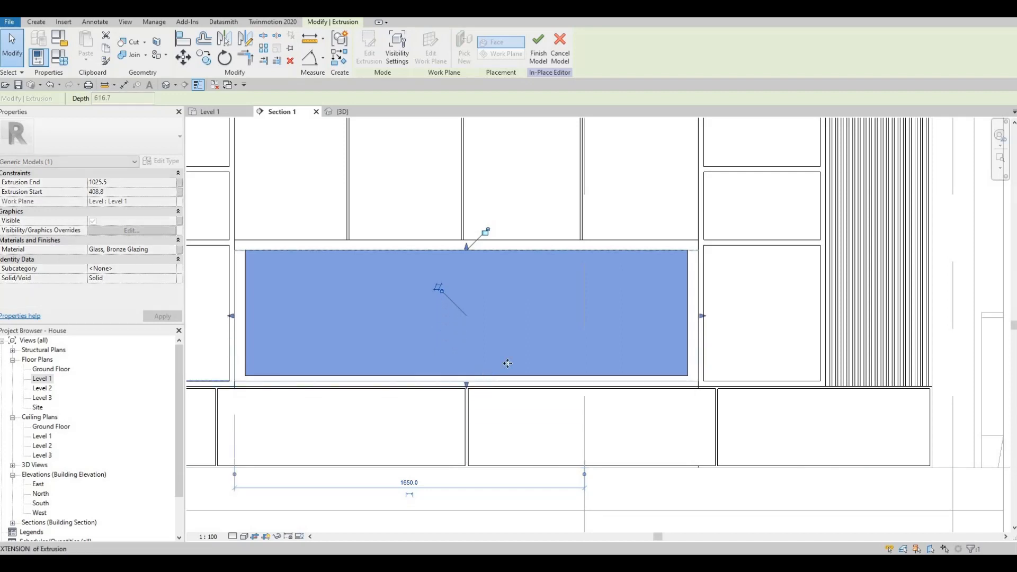
# Pull both side edges of the glass panel in to the inner edges of the central frame.
pyautogui.scroll(2, 714, 318)
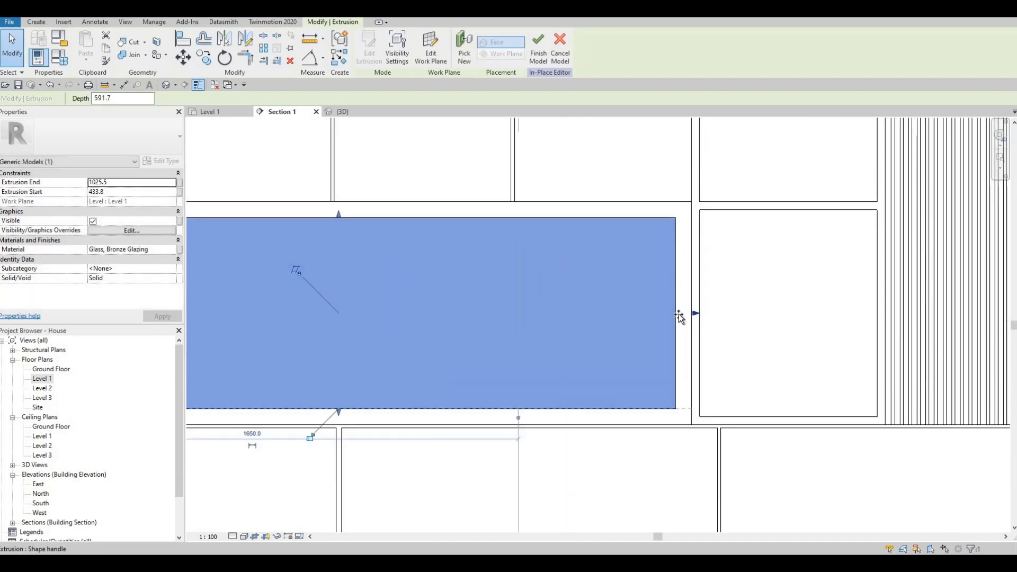
pyautogui.moveTo(686, 313); pyautogui.dragTo(676, 316)
pyautogui.moveTo(239, 316); pyautogui.dragTo(488, 319, button='middle')
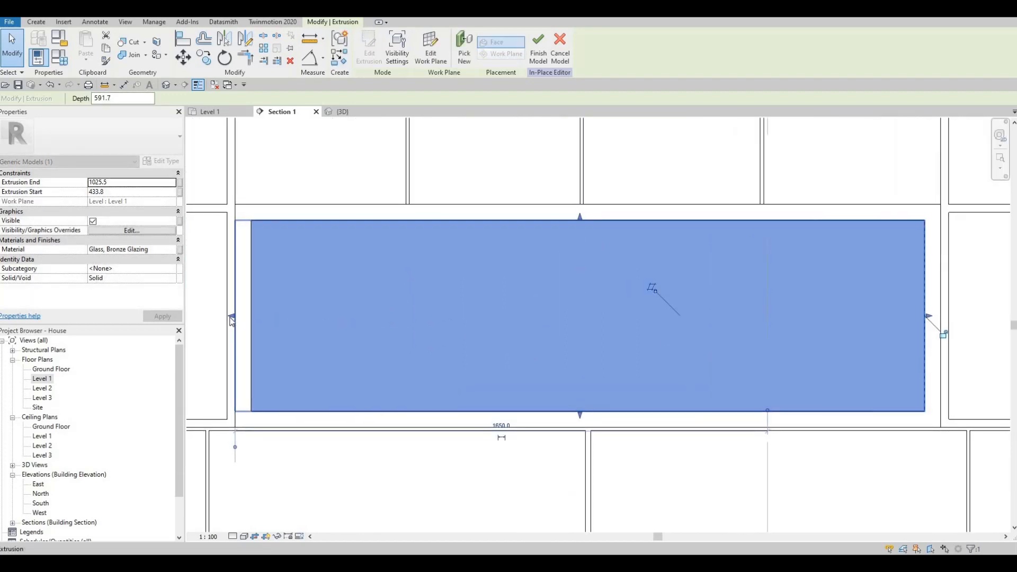
pyautogui.moveTo(232, 317); pyautogui.dragTo(251, 321)
pyautogui.press('Escape')
pyautogui.press('Escape')
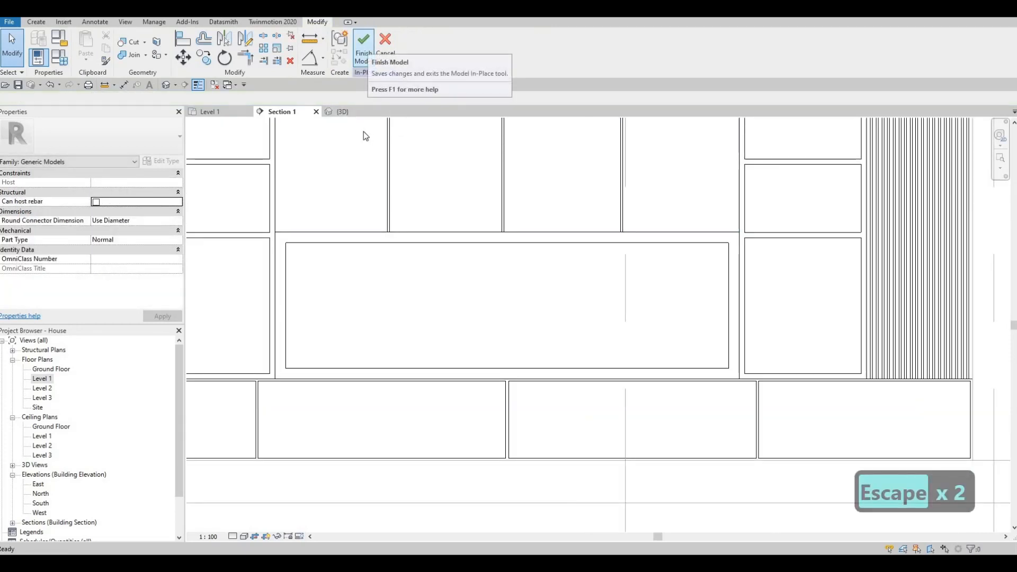
# Finish the in-place model and show the 3D view in the Realistic visual style.
pyautogui.click(364, 49)
pyautogui.click(343, 112)
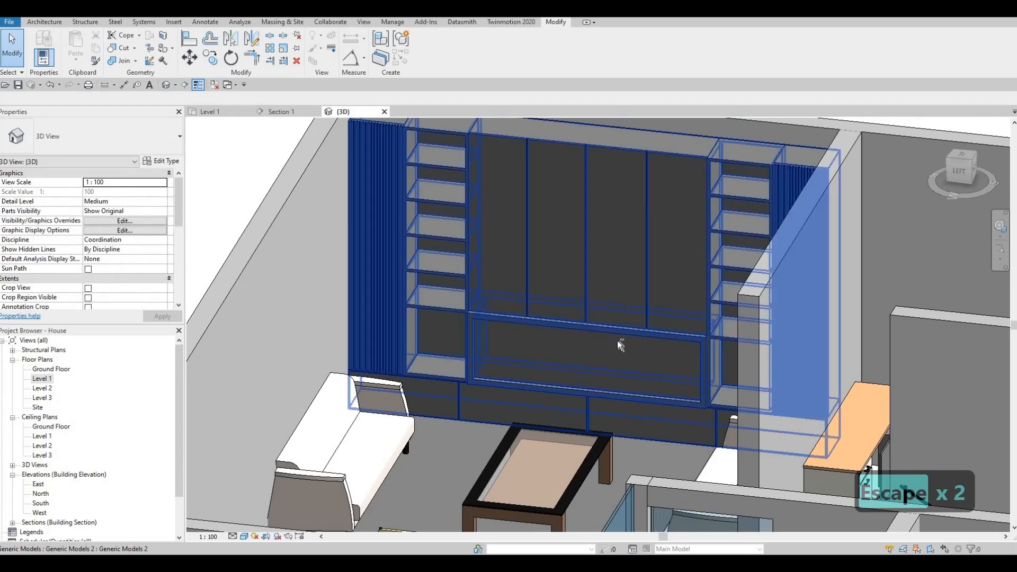
pyautogui.press('Escape')
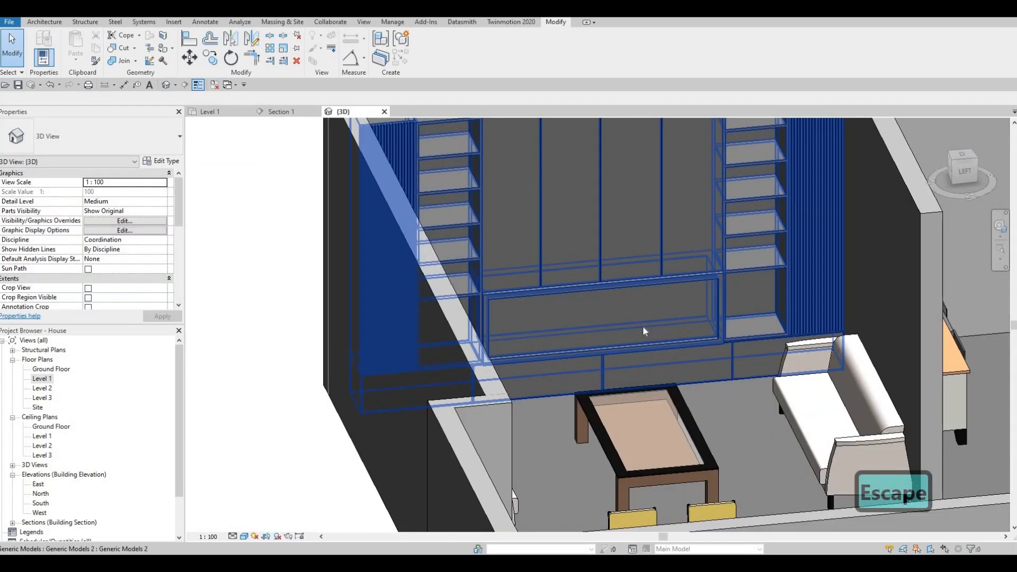
pyautogui.press('Escape')
pyautogui.click(644, 328)
pyautogui.press('Escape')
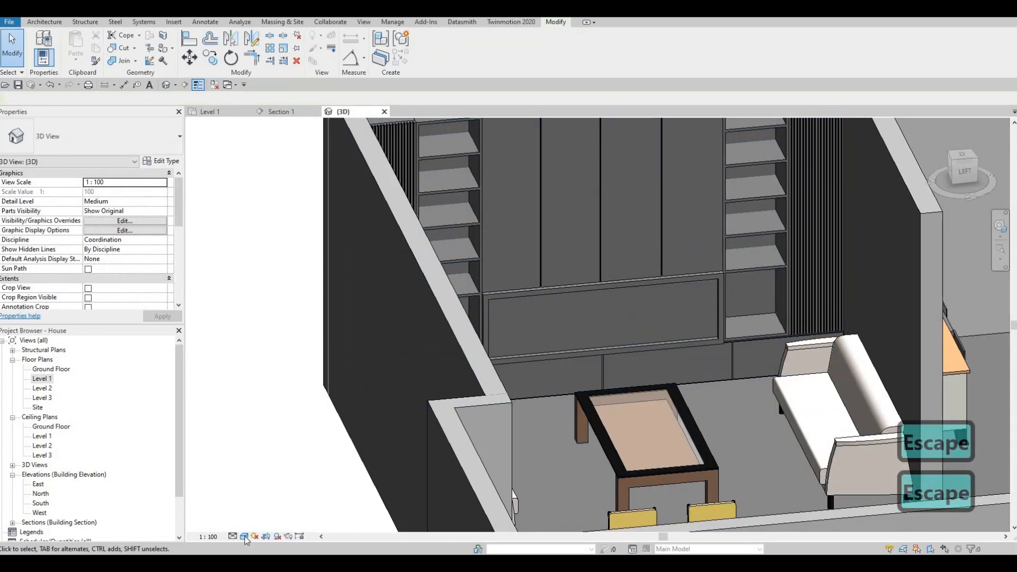
pyautogui.click(244, 536)
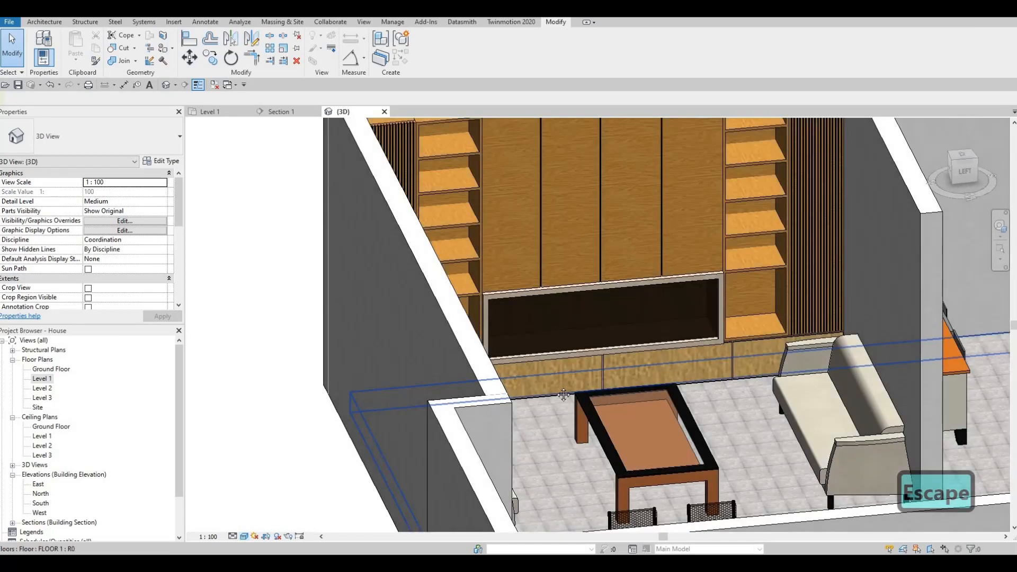
# Examine the wall unit and its glass-fronted central niche from several angles in the 3D view.
pyautogui.keyDown('shift'); pyautogui.moveTo(548, 404); pyautogui.dragTo(567, 323, button='middle'); pyautogui.keyUp('shift')
pyautogui.scroll(2, 569, 324)
pyautogui.scroll(2, 570, 324)
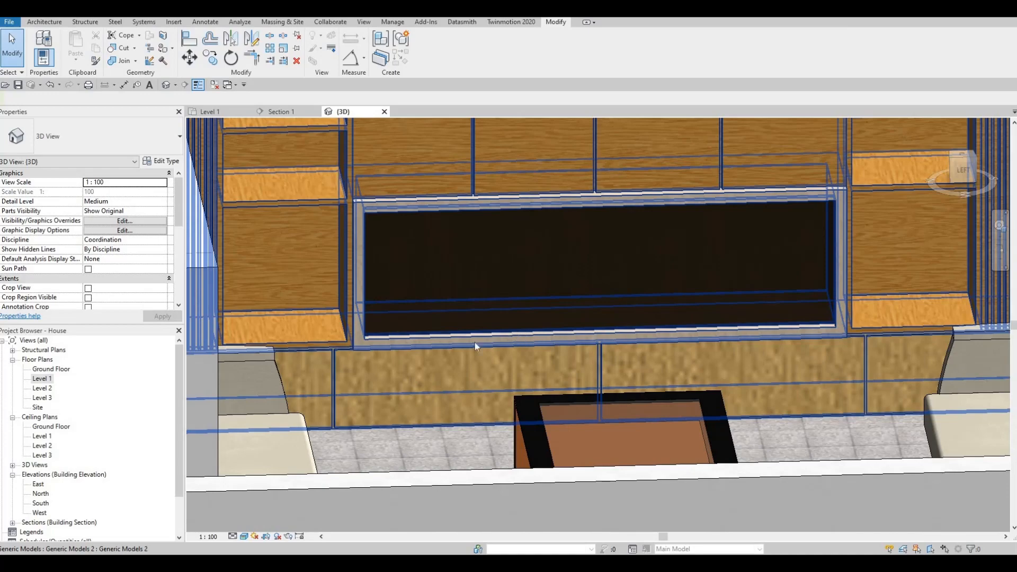
pyautogui.keyDown('shift'); pyautogui.moveTo(475, 342); pyautogui.dragTo(542, 373, button='middle'); pyautogui.keyUp('shift')
pyautogui.press('Escape')
pyautogui.press('Escape')
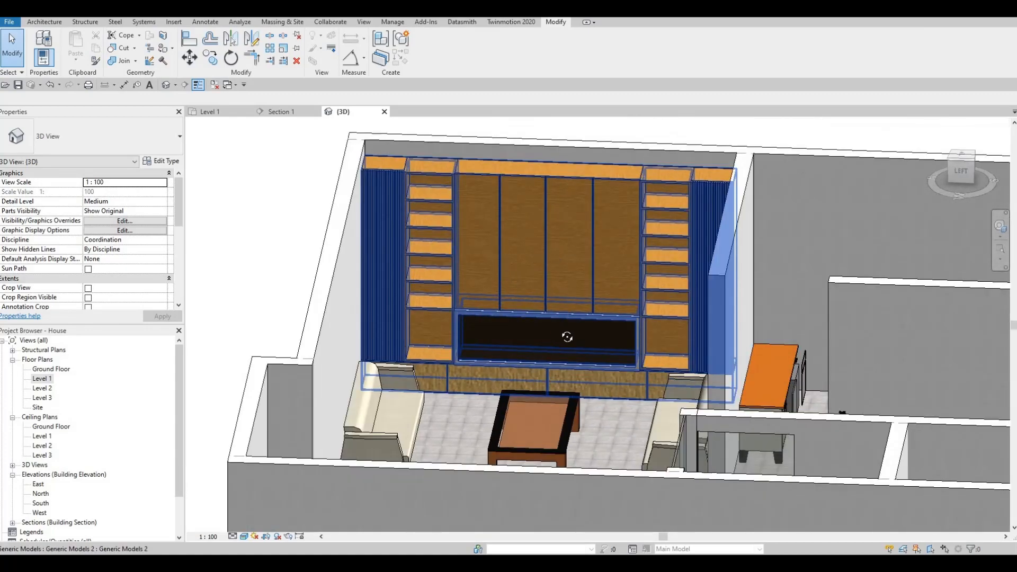
pyautogui.keyDown('shift'); pyautogui.moveTo(550, 233); pyautogui.dragTo(592, 201, button='middle'); pyautogui.keyUp('shift')
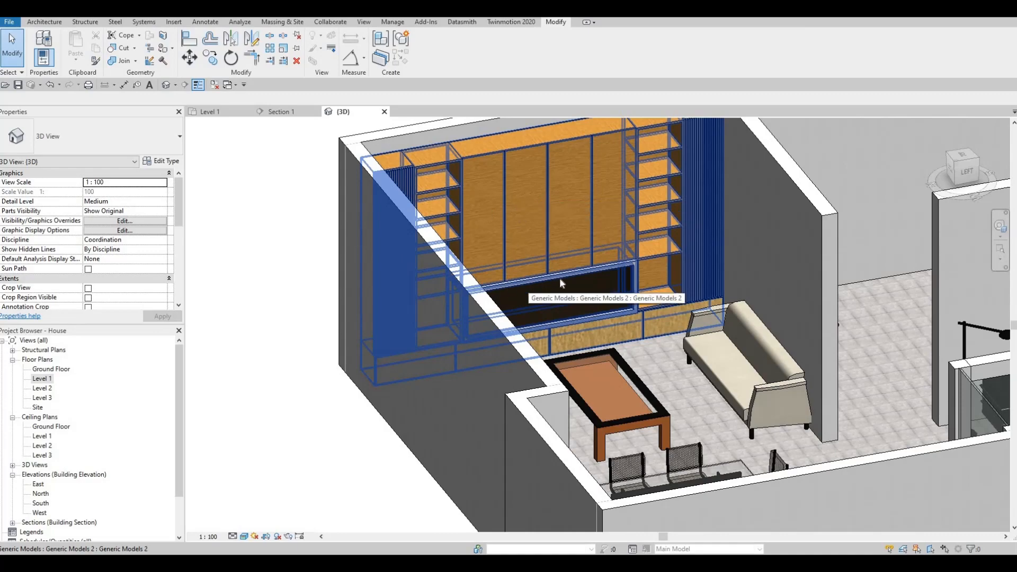
pyautogui.keyDown('shift'); pyautogui.moveTo(529, 286); pyautogui.dragTo(596, 300, button='middle'); pyautogui.keyUp('shift')
pyautogui.scroll(3, 595, 300)
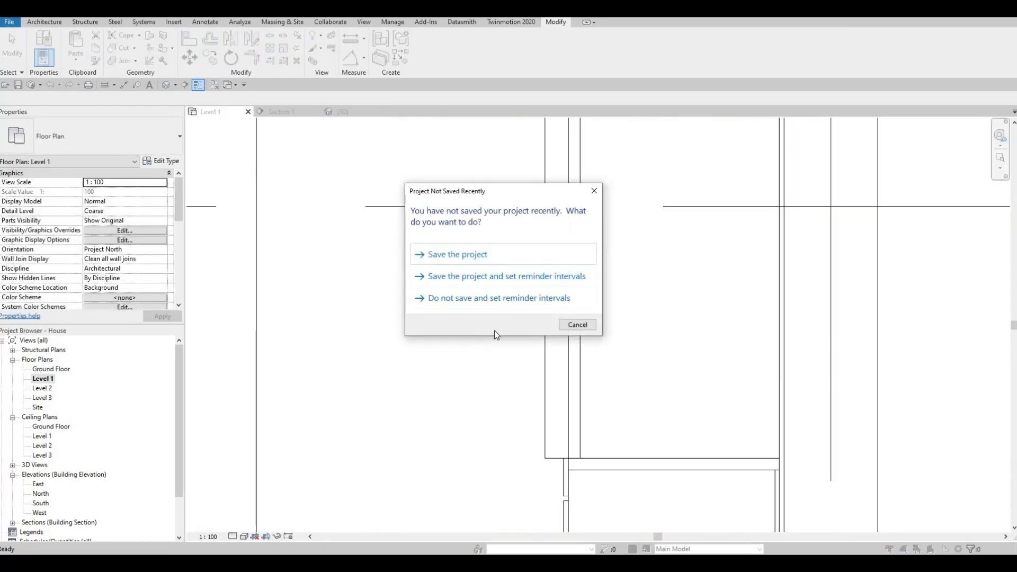
# Dismiss the save reminder and reopen the wall unit for in-place editing in the Level 1 plan.
pyautogui.press('Escape')
pyautogui.scroll(-2, 493, 339)
pyautogui.moveTo(505, 390); pyautogui.dragTo(492, 372, button='middle')
pyautogui.scroll(-3, 492, 372)
pyautogui.moveTo(358, 270); pyautogui.dragTo(404, 353, button='middle')
pyautogui.scroll(-2, 404, 353)
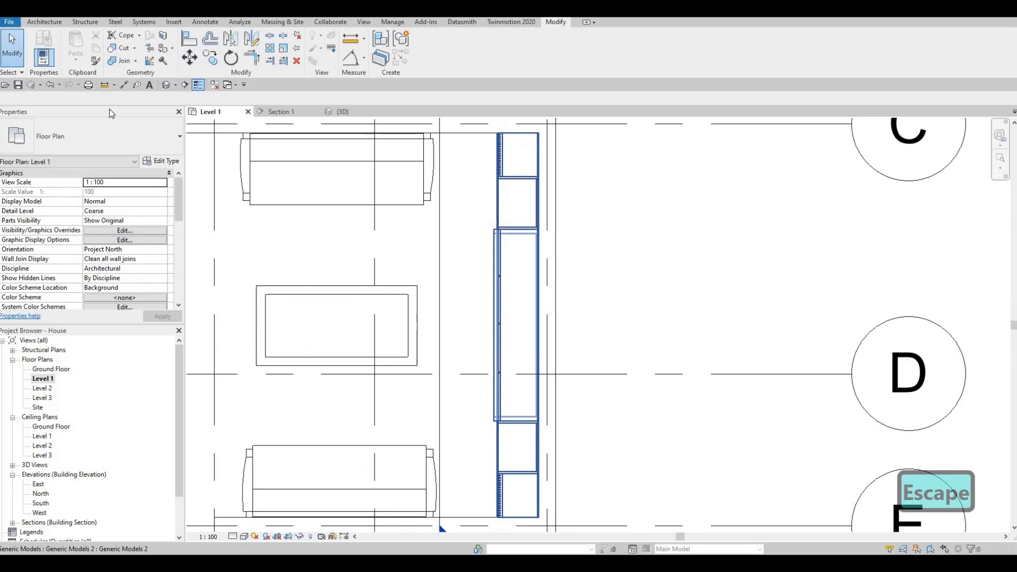
pyautogui.click(40, 21)
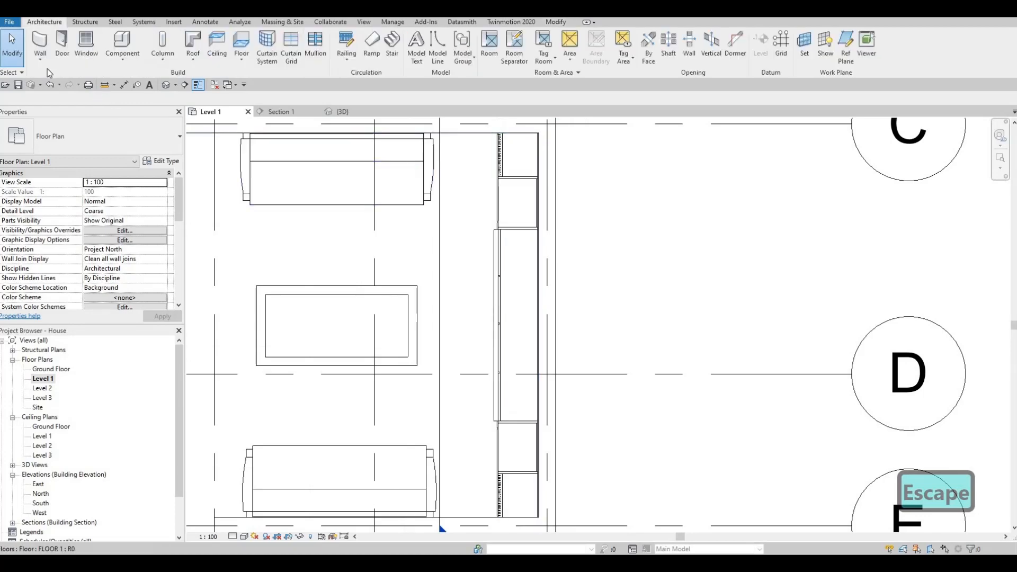
pyautogui.click(513, 236)
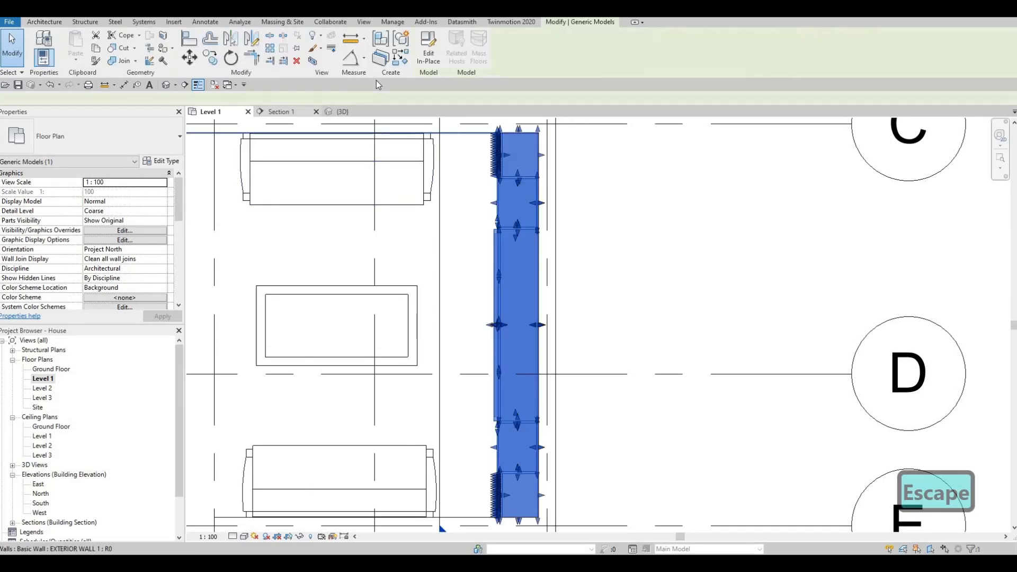
pyautogui.click(429, 50)
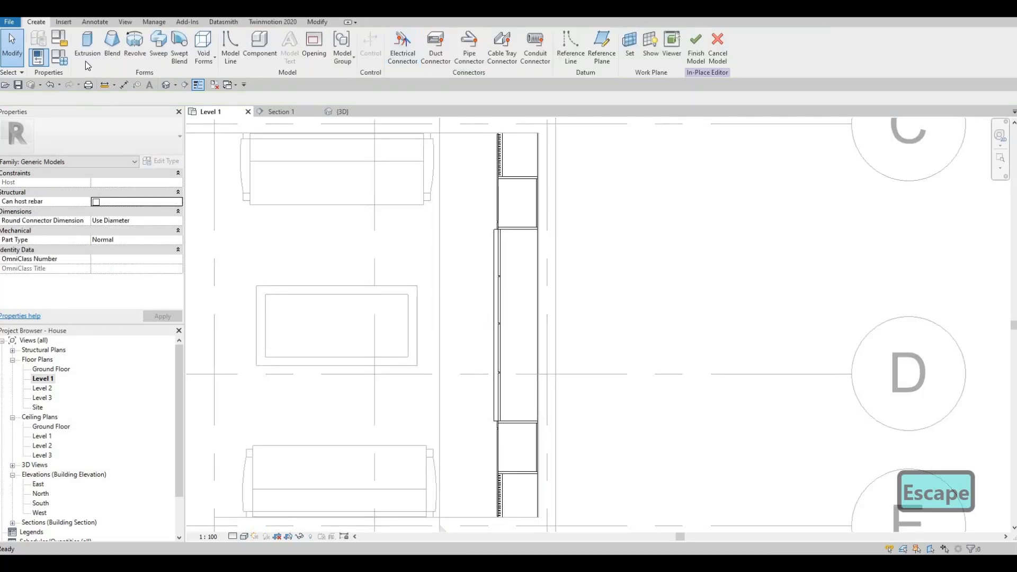
# Start a new extrusion and sketch a rectangle about 2187 mm long filling the central bay behind the door panels.
pyautogui.click(87, 48)
pyautogui.click(214, 210)
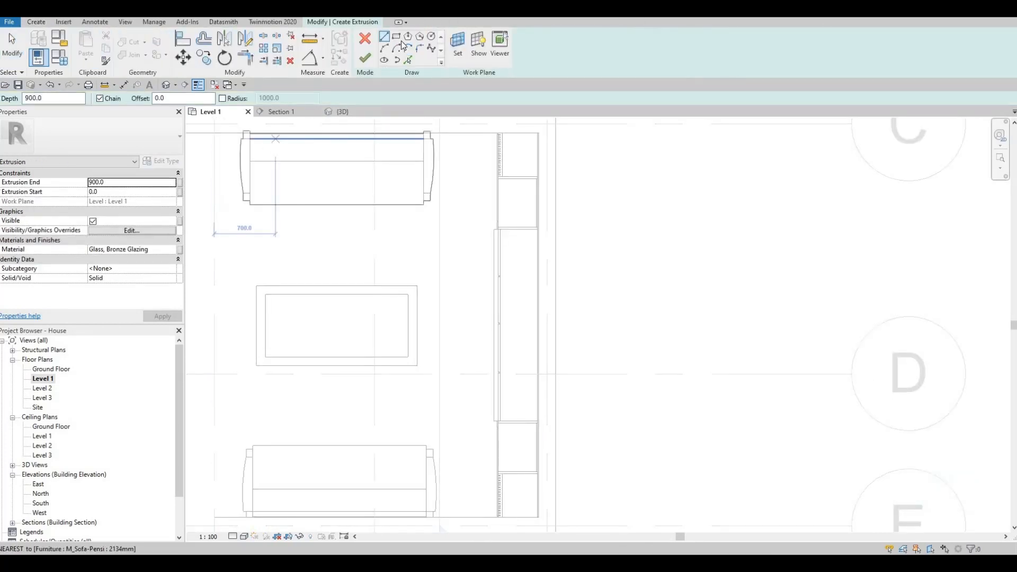
pyautogui.scroll(4, 507, 260)
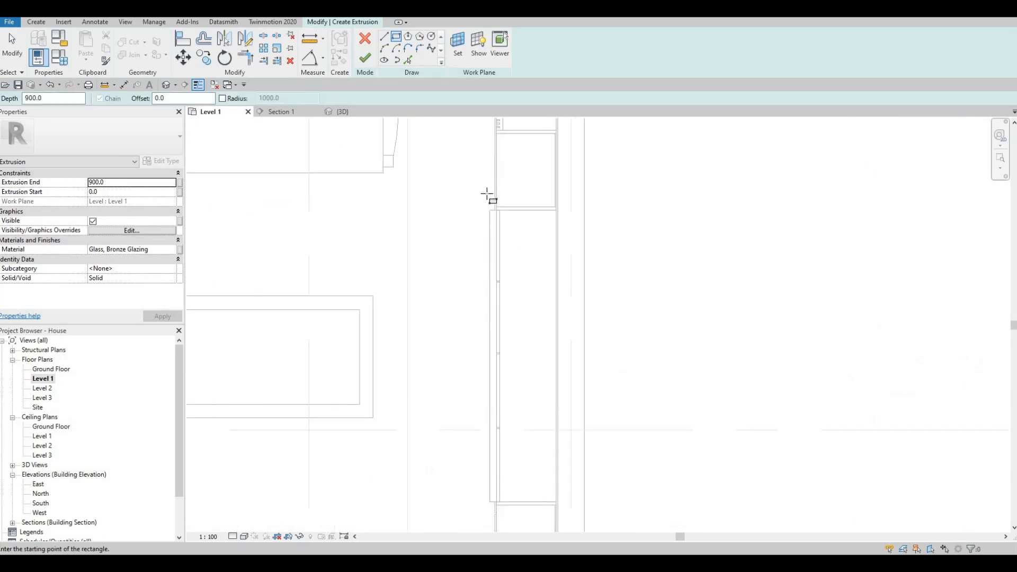
pyautogui.click(493, 192)
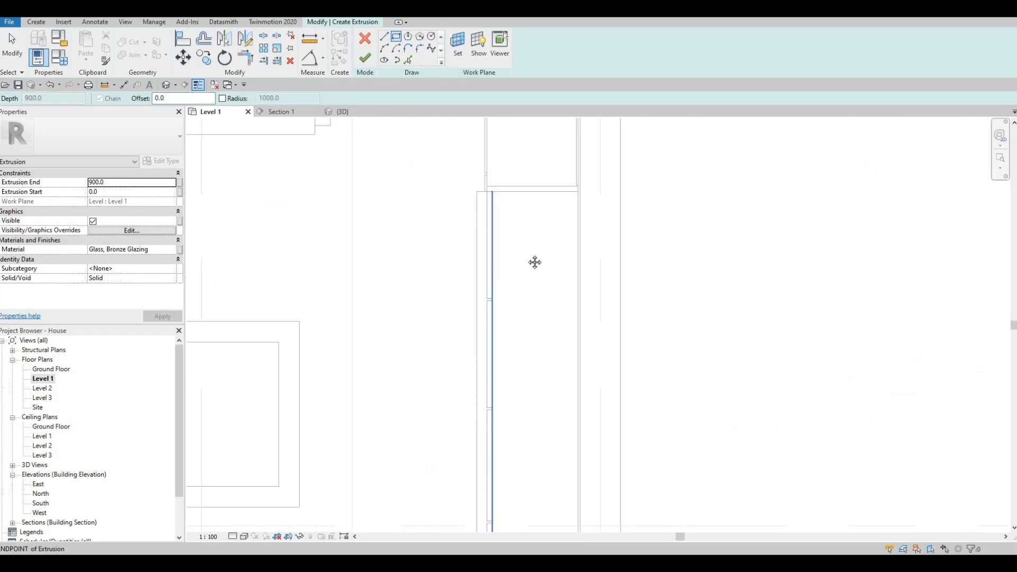
pyautogui.scroll(-2, 533, 262)
pyautogui.moveTo(562, 501); pyautogui.dragTo(564, 408, button='middle')
pyautogui.click(560, 412)
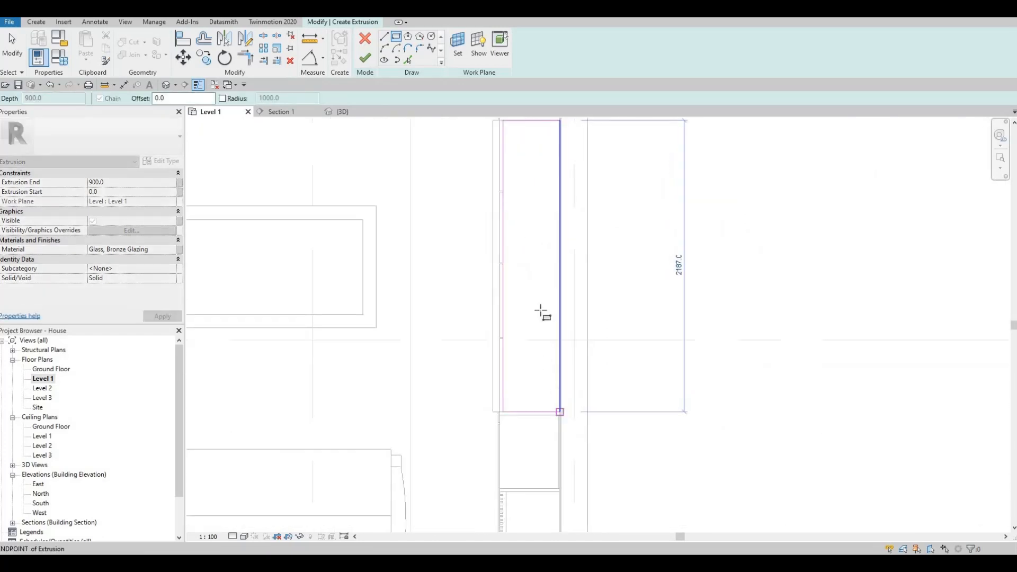
pyautogui.press('Escape')
pyautogui.press('Escape')
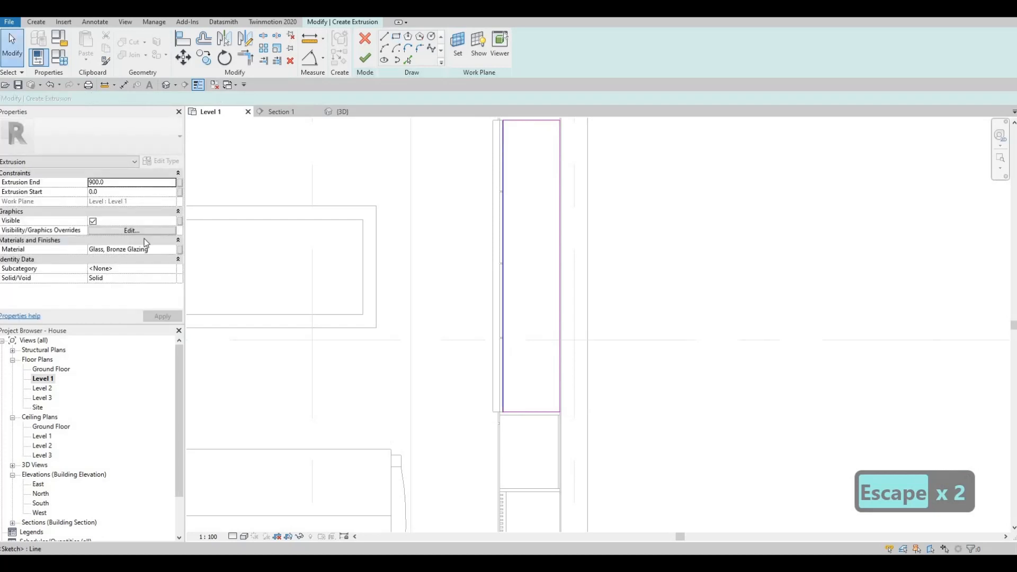
# Assign the Rubble material from the AEC Materials Stone category to the central bay extrusion and finish its sketch.
pyautogui.click(168, 251)
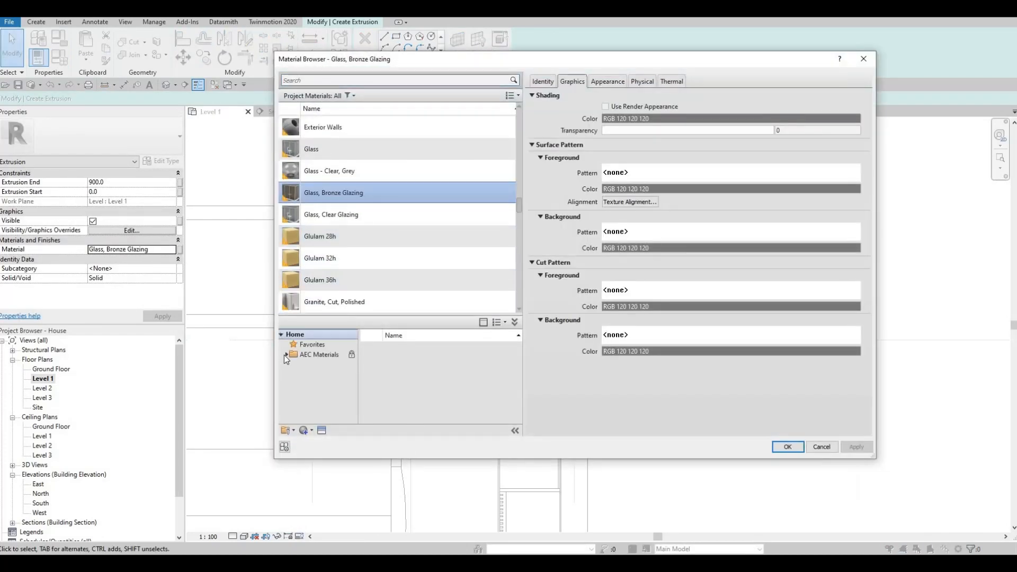
pyautogui.click(316, 394)
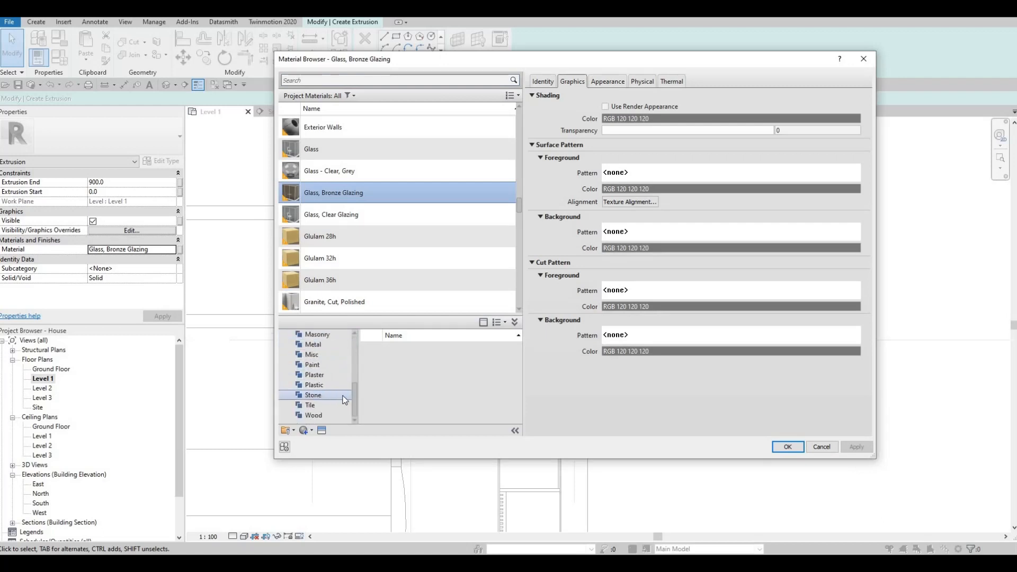
pyautogui.scroll(-4, 413, 397)
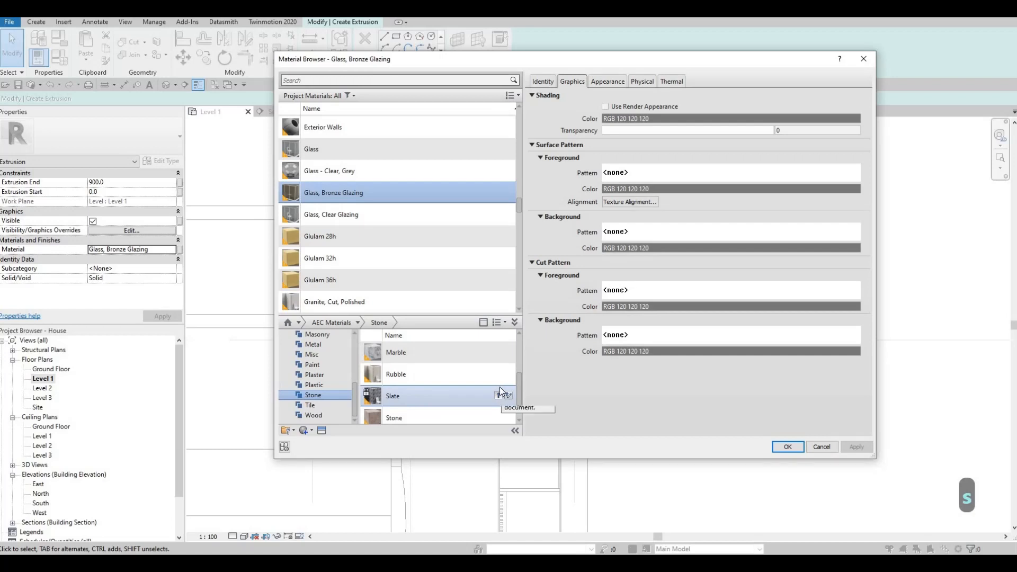
pyautogui.click(498, 374)
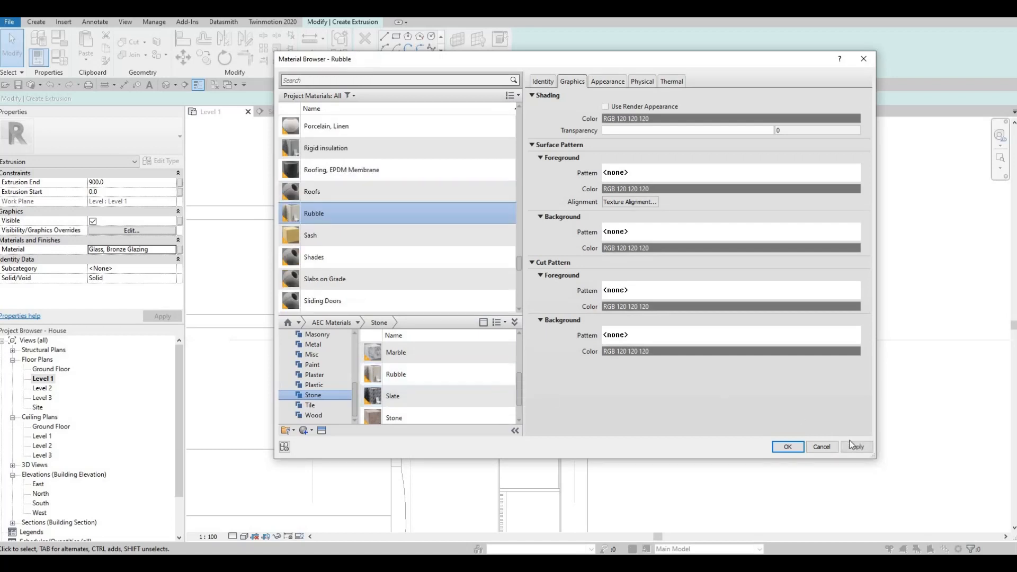
pyautogui.click(780, 450)
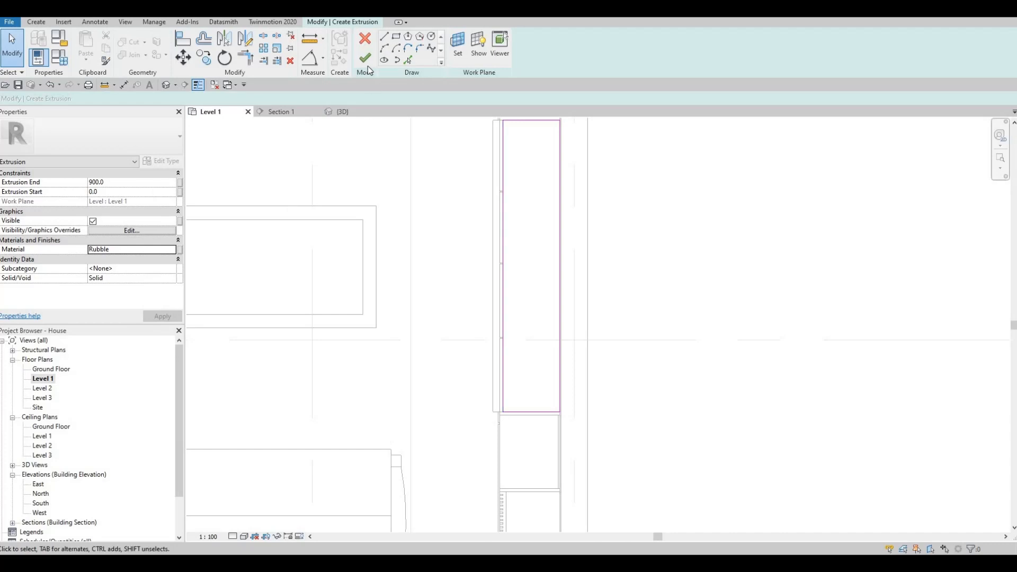
# In Section 1, reshape the rubble extrusion to run from 433.8 to about 471.6 in height, between the niche frame's inner sides.
pyautogui.click(289, 114)
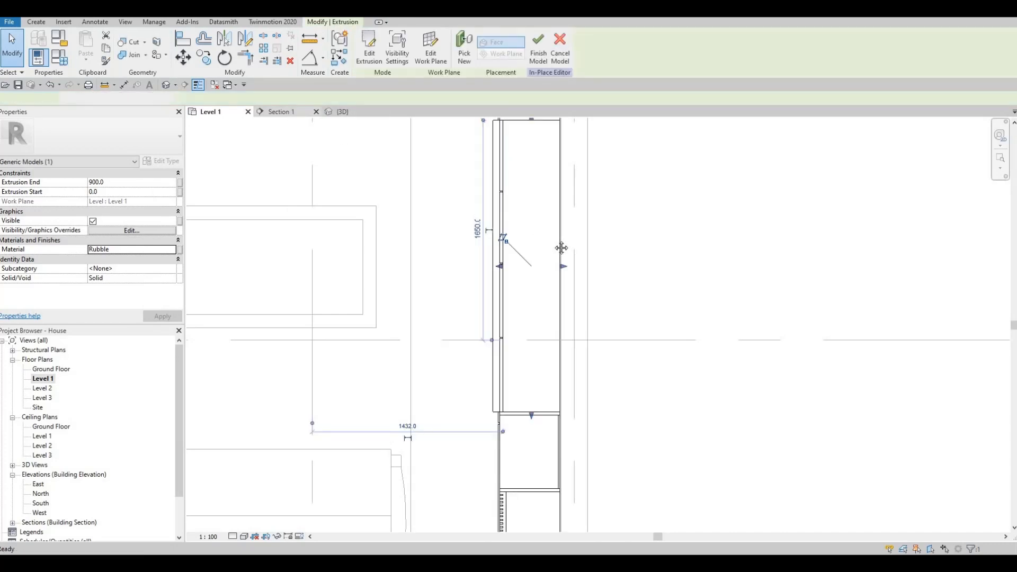
pyautogui.scroll(-1, 550, 253)
pyautogui.moveTo(519, 263); pyautogui.dragTo(549, 251, button='middle')
pyautogui.scroll(-1, 549, 251)
pyautogui.moveTo(548, 247); pyautogui.dragTo(541, 315)
pyautogui.moveTo(532, 375); pyautogui.dragTo(551, 381)
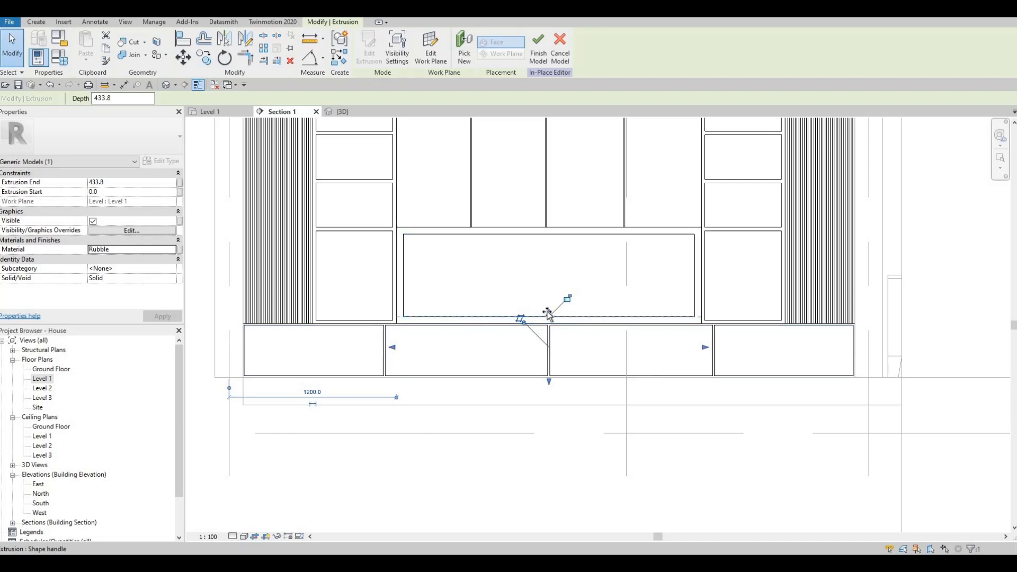
pyautogui.moveTo(549, 313); pyautogui.dragTo(551, 377)
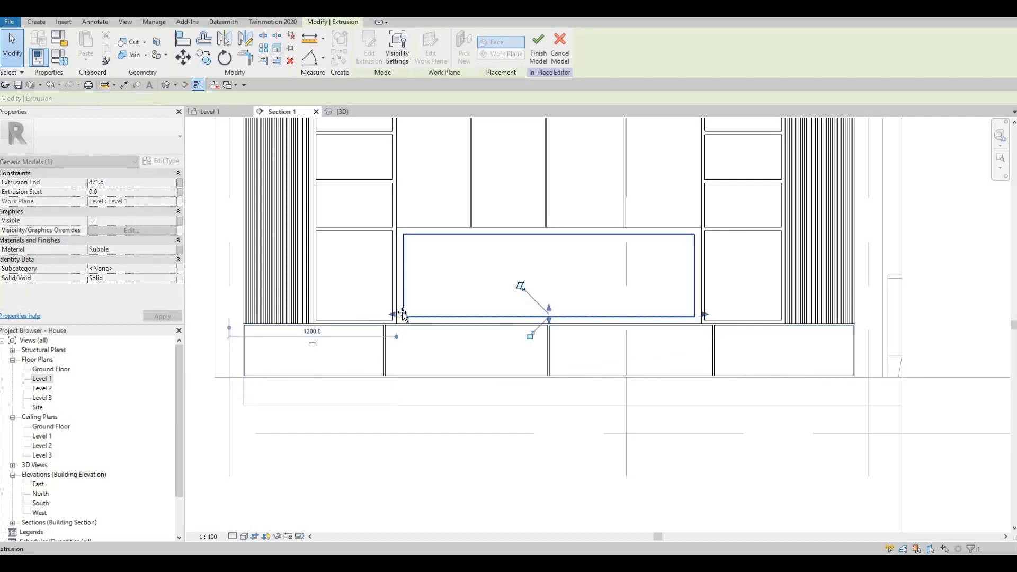
pyautogui.moveTo(394, 313); pyautogui.dragTo(403, 316)
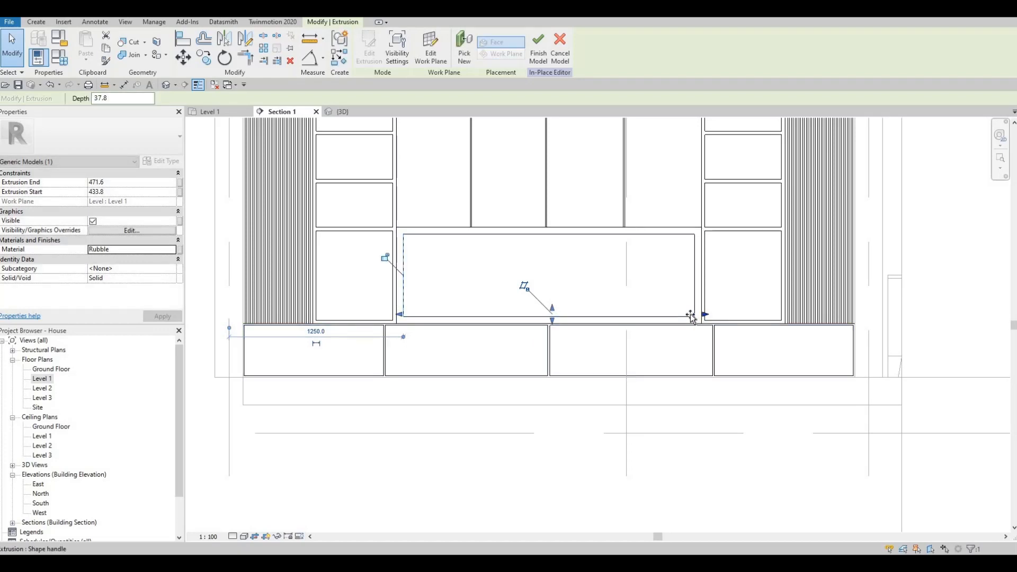
pyautogui.moveTo(704, 315); pyautogui.dragTo(693, 315)
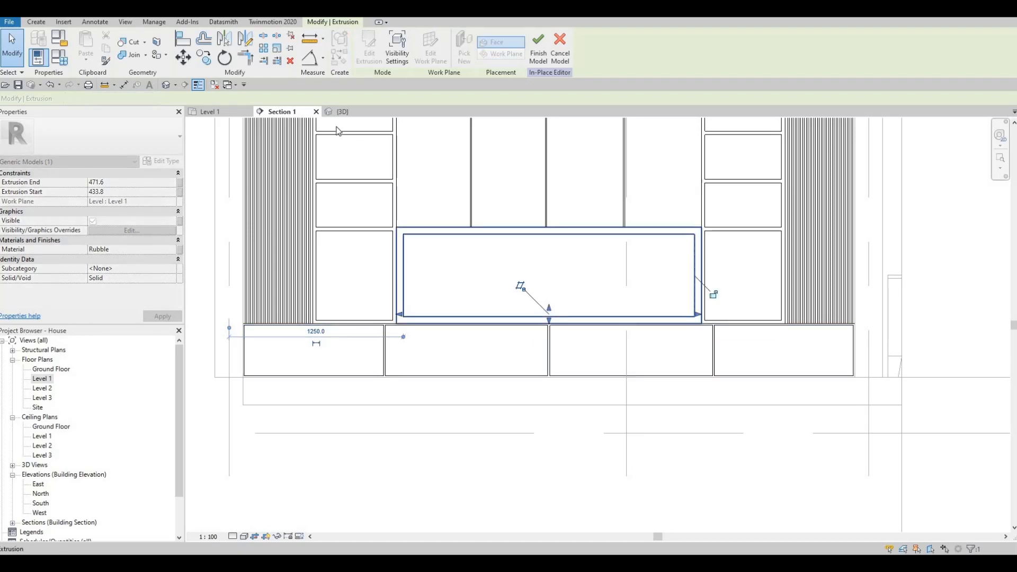
# Examine the rubble layer behind the niche's bronze glass in the 3D view and end on the niche in Section 1.
pyautogui.click(343, 112)
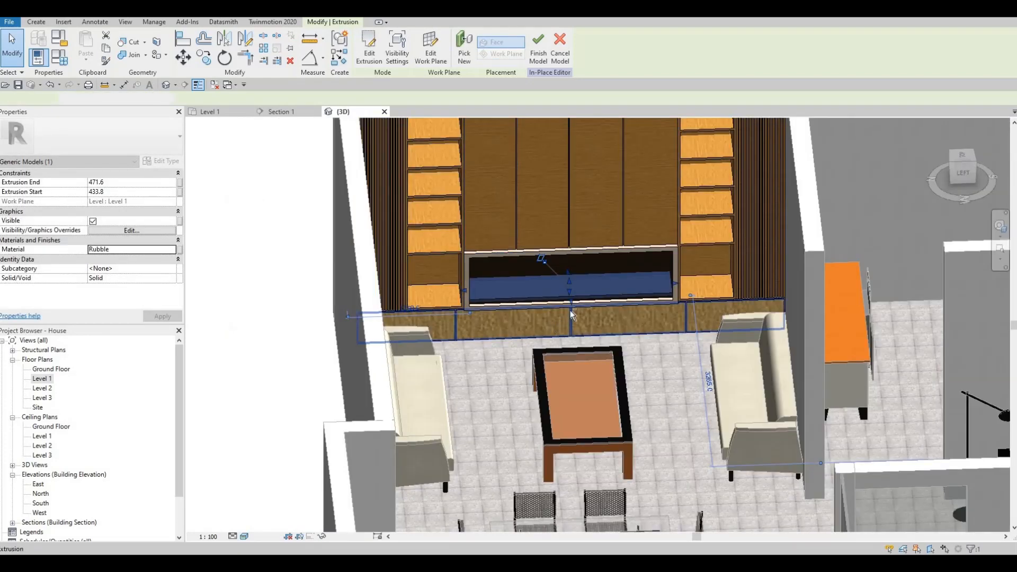
pyautogui.press('Escape')
pyautogui.scroll(2, 570, 310)
pyautogui.keyDown('shift'); pyautogui.moveTo(619, 252); pyautogui.dragTo(605, 276, button='middle'); pyautogui.keyUp('shift')
pyautogui.scroll(3, 605, 275)
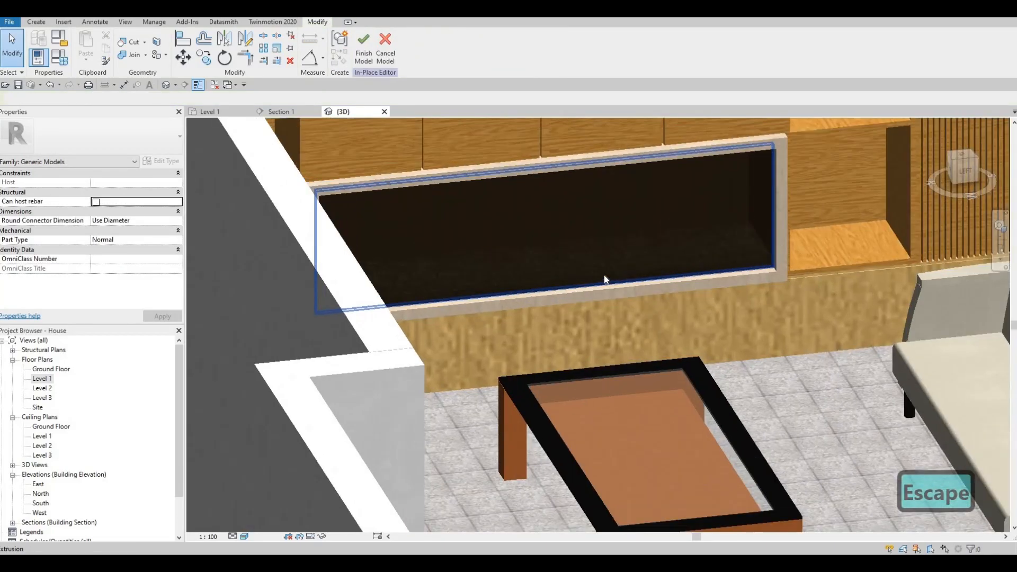
pyautogui.doubleClick(47, 380)
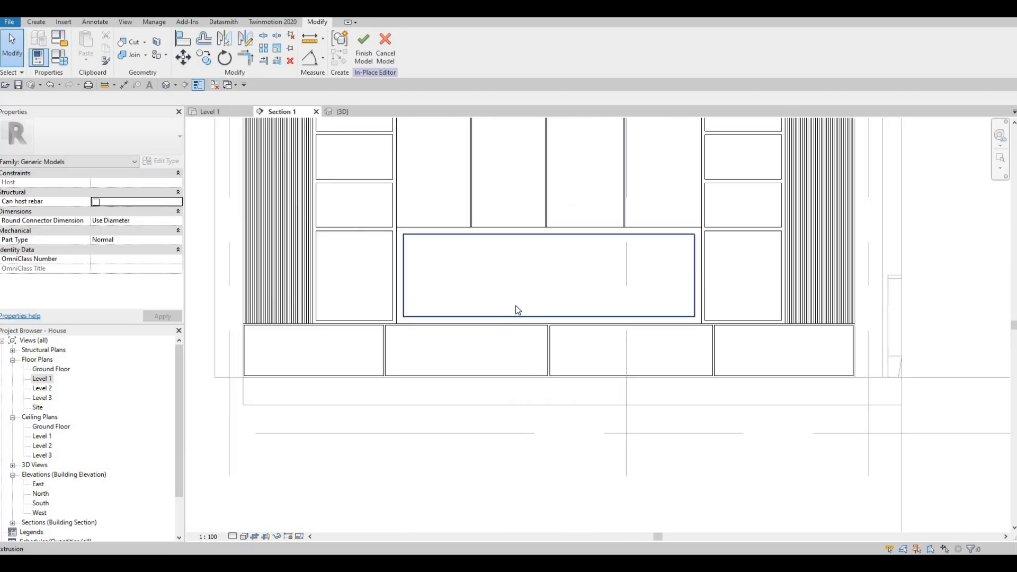
pyautogui.press('Escape')
pyautogui.scroll(-2, 481, 310)
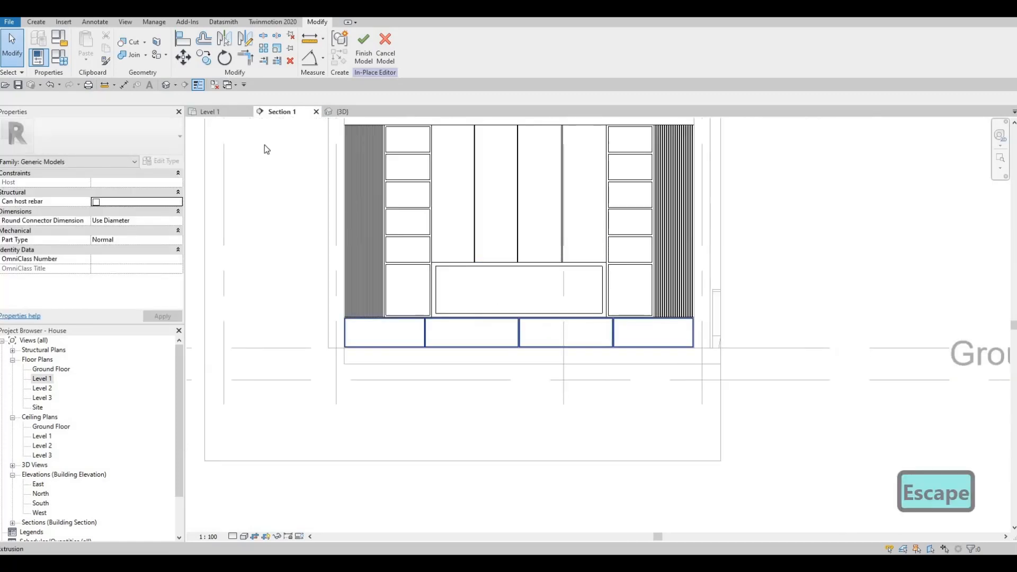
pyautogui.press('Escape')
pyautogui.scroll(-1, 473, 310)
pyautogui.click(343, 111)
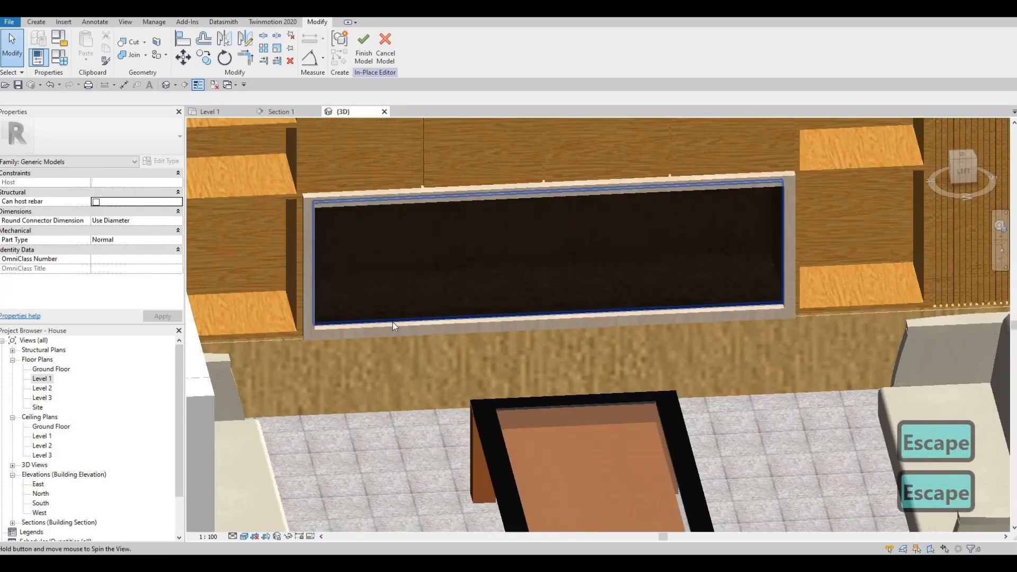
pyautogui.keyDown('shift'); pyautogui.moveTo(393, 322); pyautogui.dragTo(365, 328, button='middle'); pyautogui.keyUp('shift')
pyautogui.scroll(2, 382, 328)
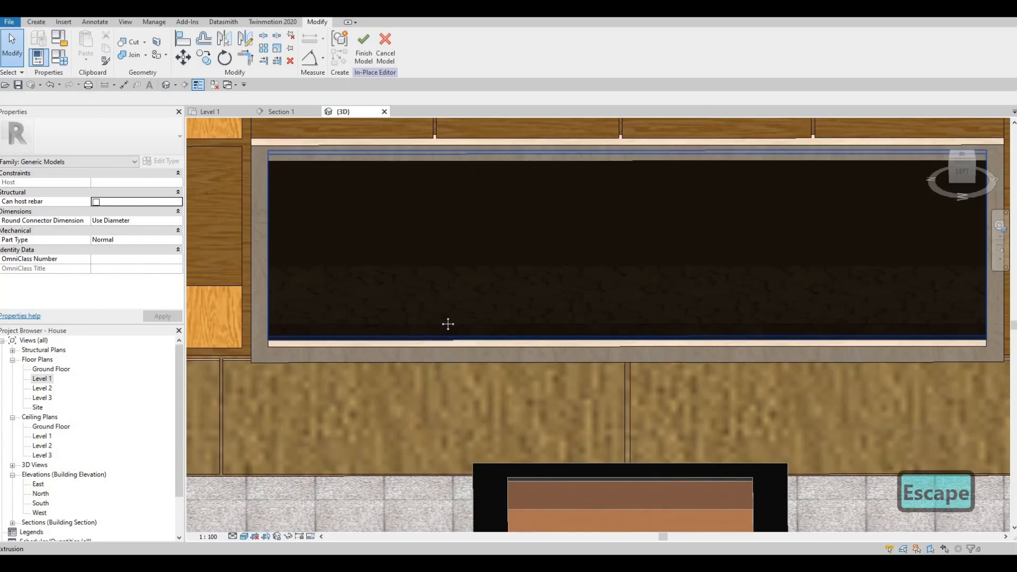
pyautogui.moveTo(489, 305); pyautogui.dragTo(392, 290, button='middle')
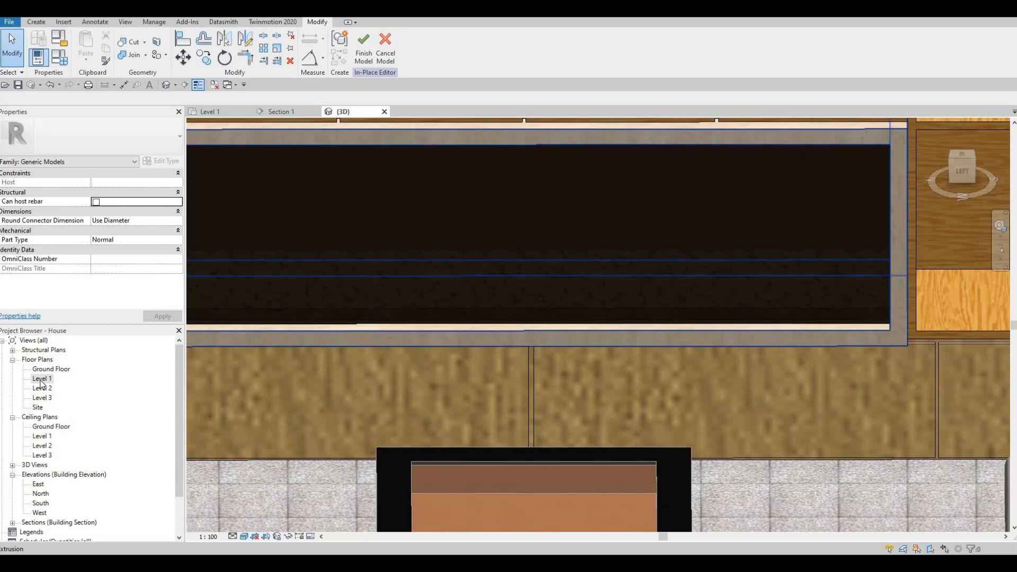
pyautogui.click(41, 379)
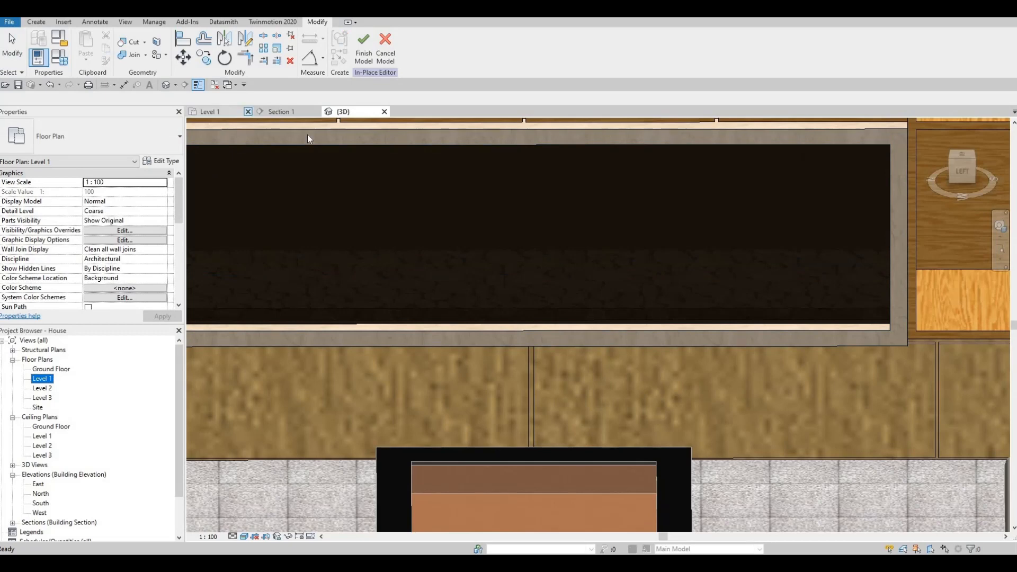
pyautogui.click(281, 111)
pyautogui.press('Escape')
pyautogui.scroll(5, 501, 309)
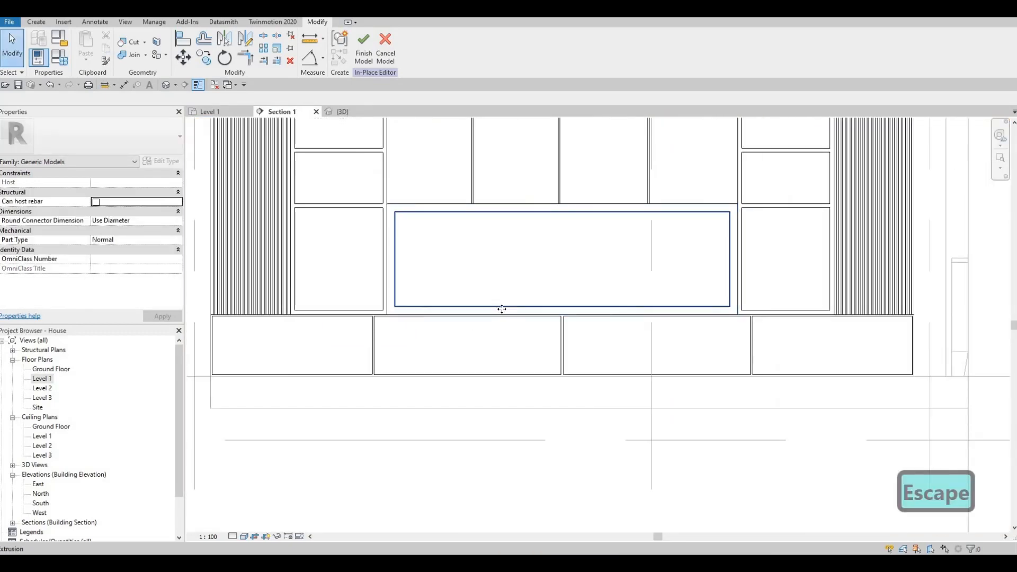
pyautogui.click(502, 308)
pyautogui.scroll(2, 567, 302)
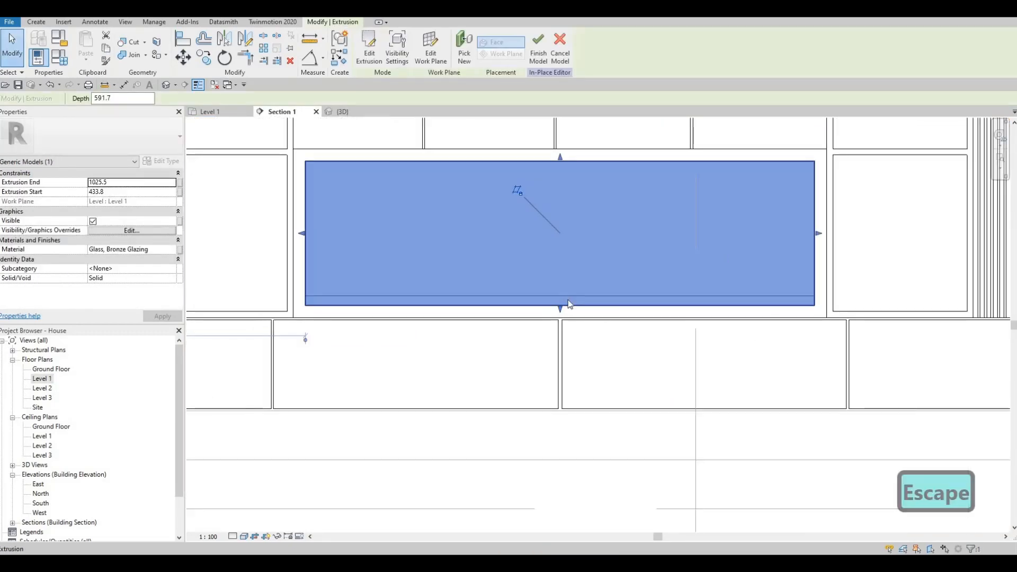
pyautogui.press('Escape')
pyautogui.press('Tab')
pyautogui.press('Tab')
pyautogui.click(569, 303)
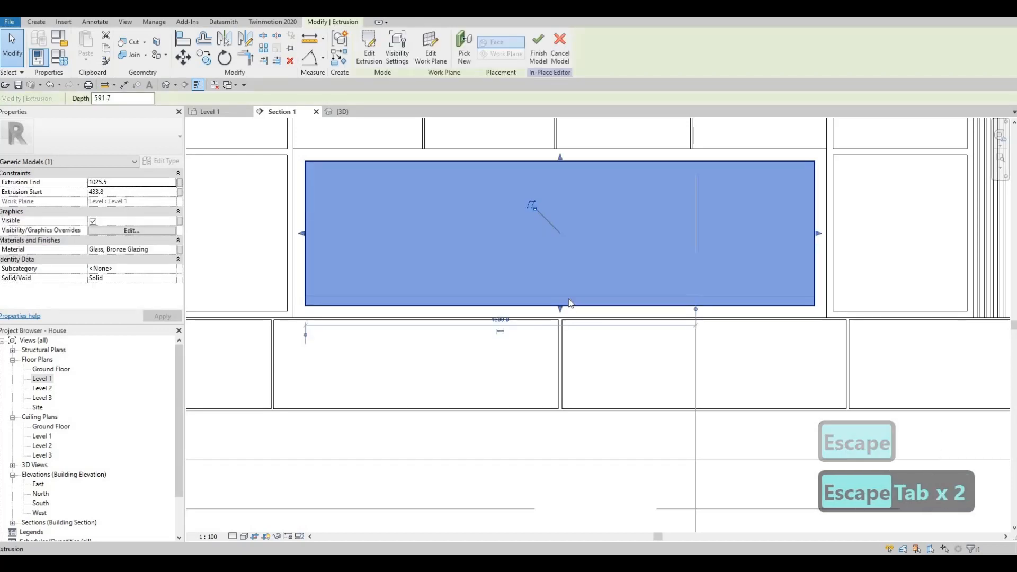
pyautogui.press('Tab')
pyautogui.press('Tab')
pyautogui.doubleClick(570, 295)
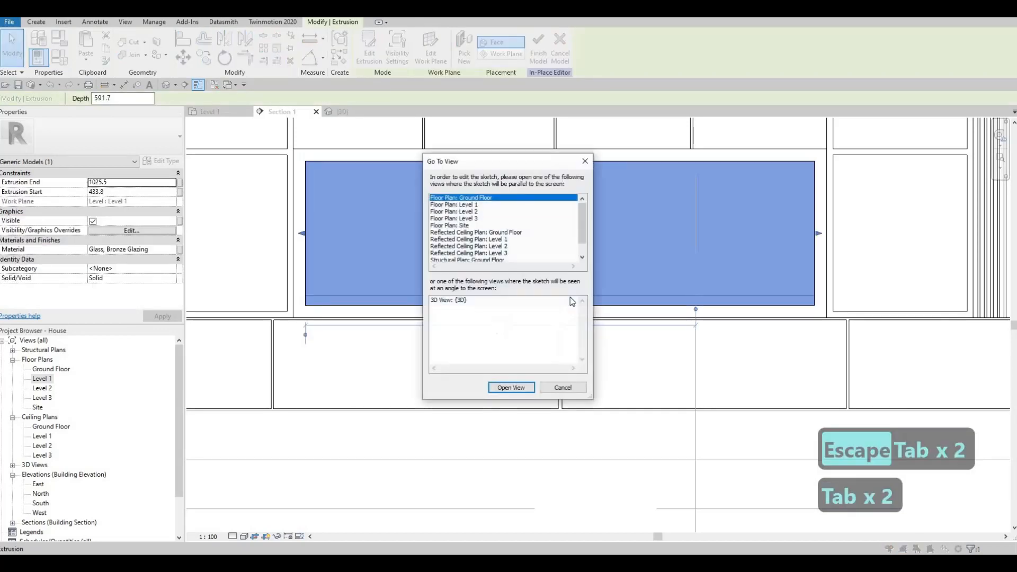
pyautogui.press('Escape')
pyautogui.press('Escape')
pyautogui.press('Tab')
pyautogui.click(572, 301)
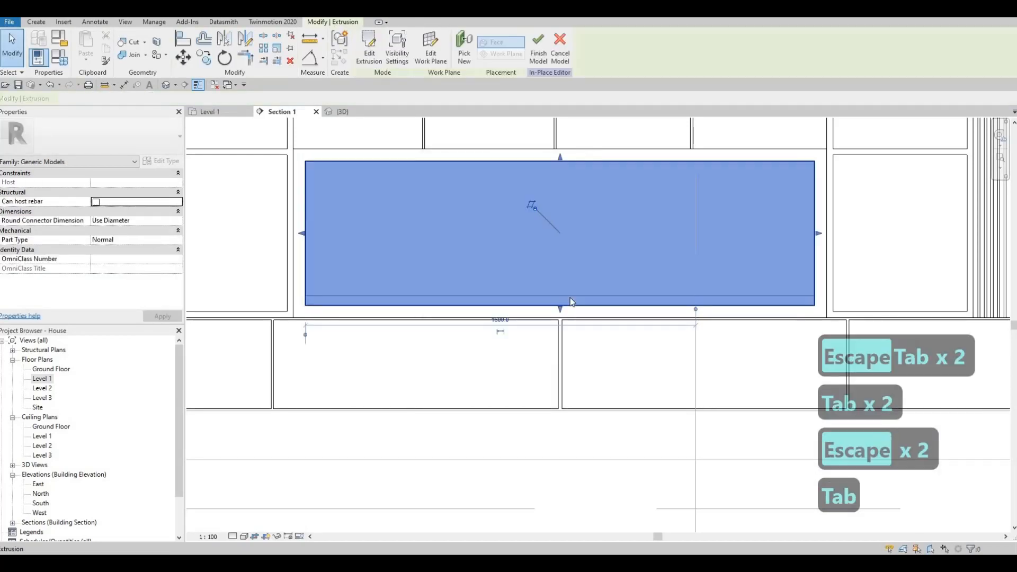
pyautogui.press('Escape')
pyautogui.press('Escape')
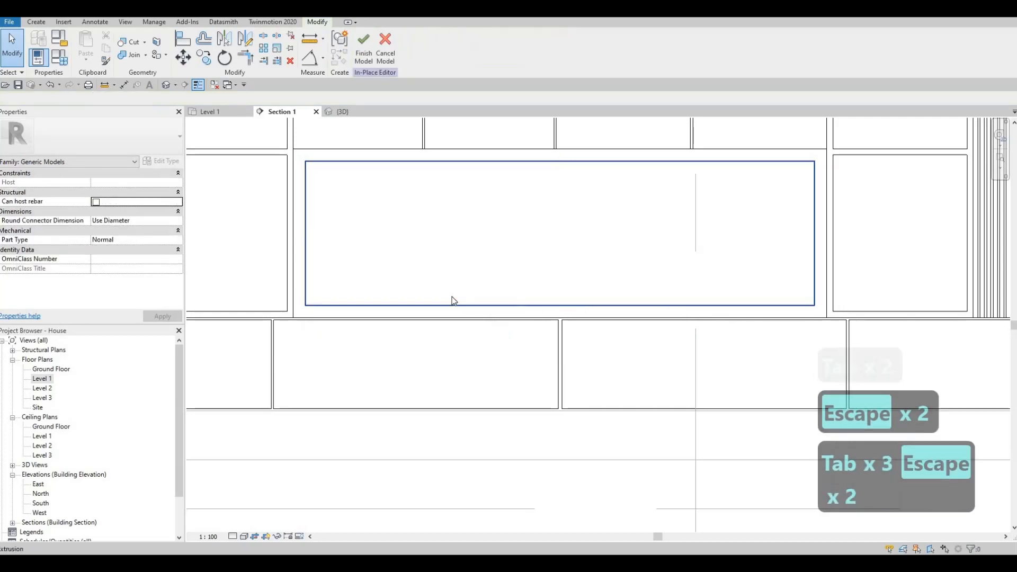
pyautogui.press('Escape')
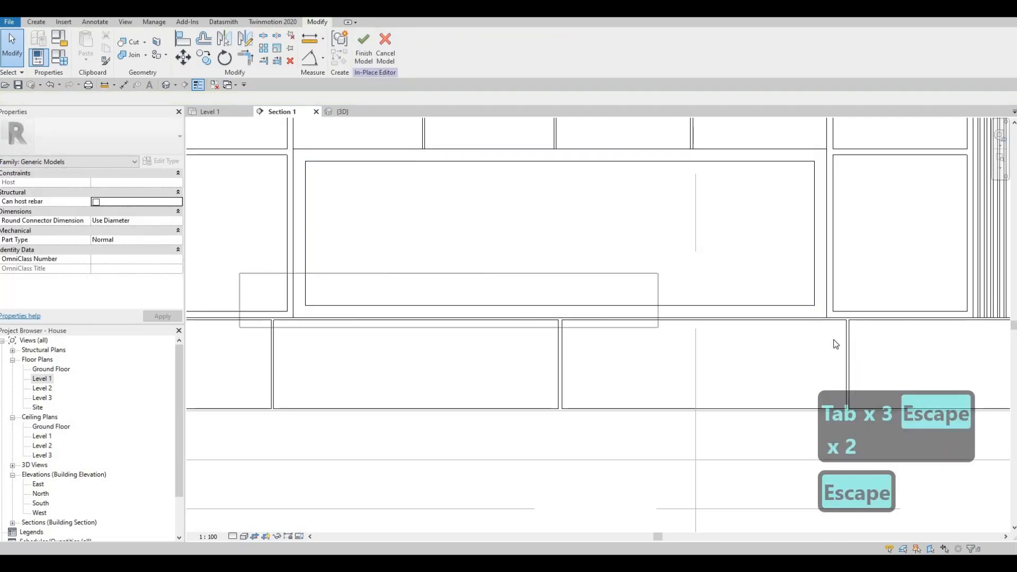
# Lower the top face of the rubble extrusion to a thinner layer on the niche floor and finish the in-place model.
pyautogui.click(577, 301)
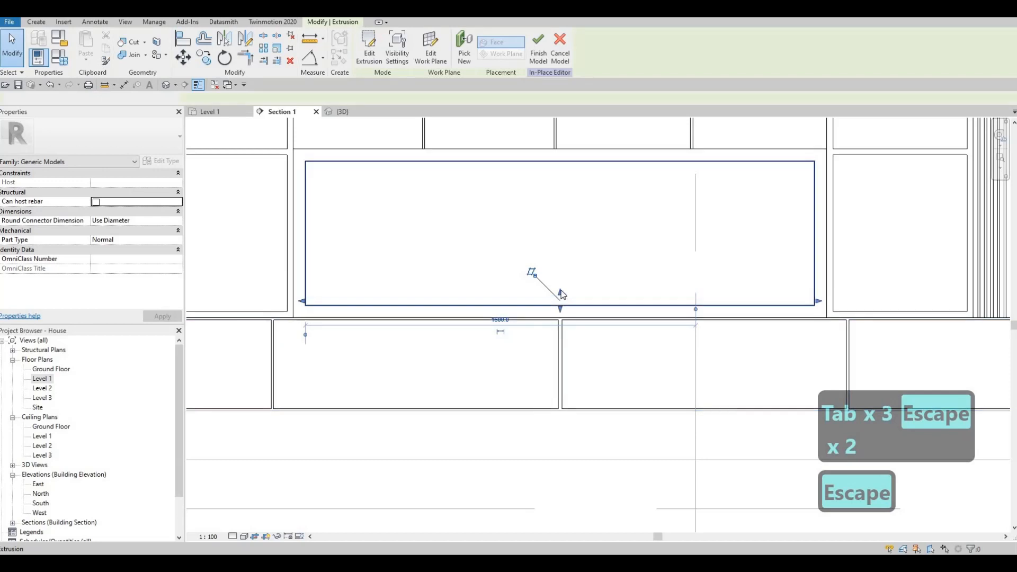
pyautogui.scroll(3, 562, 297)
pyautogui.moveTo(561, 296); pyautogui.dragTo(563, 309)
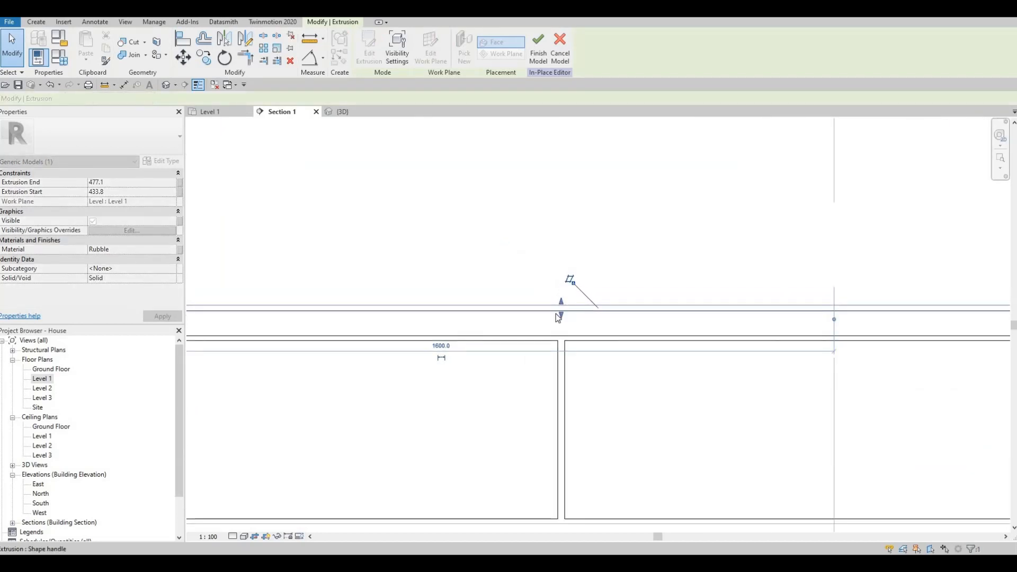
pyautogui.scroll(-5, 558, 317)
pyautogui.press('Escape')
pyautogui.press('Escape')
pyautogui.press('Escape')
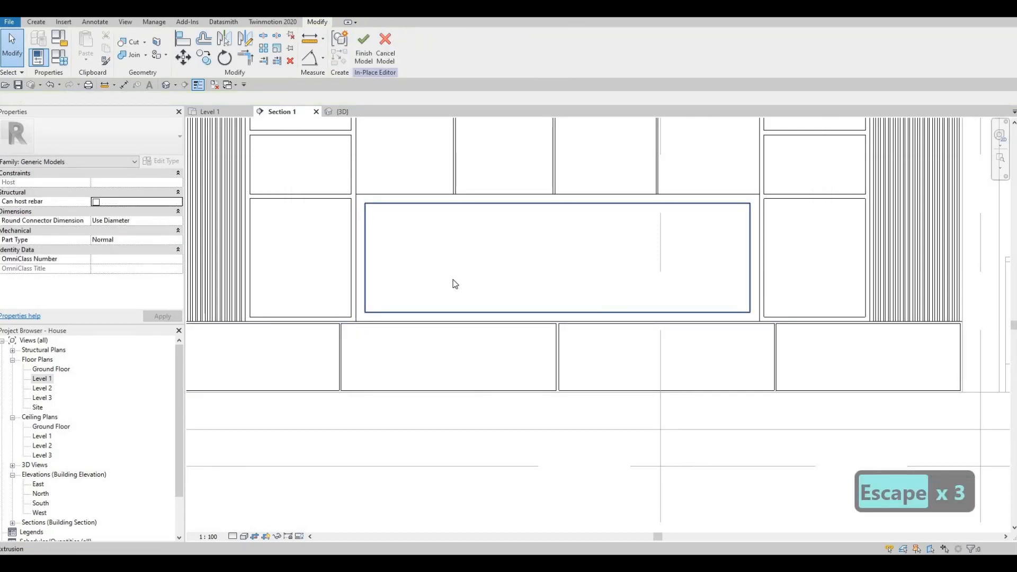
pyautogui.scroll(-5, 533, 298)
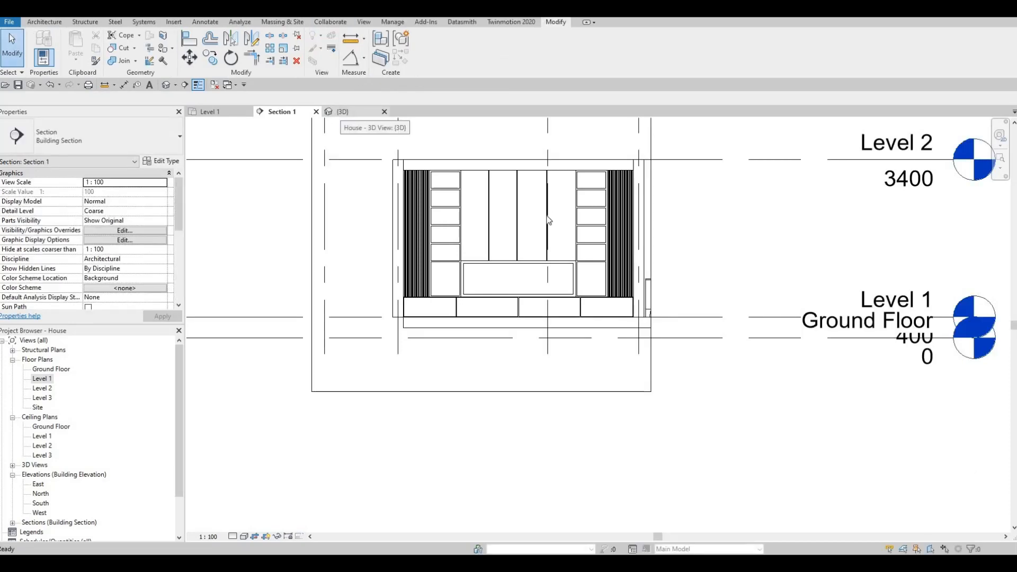
# Examine the completed wall unit and its glass-fronted niche within the room from several angles in the 3D view.
pyautogui.click(334, 112)
pyautogui.scroll(-6, 533, 275)
pyautogui.keyDown('shift'); pyautogui.moveTo(581, 306); pyautogui.dragTo(584, 230, button='middle'); pyautogui.keyUp('shift')
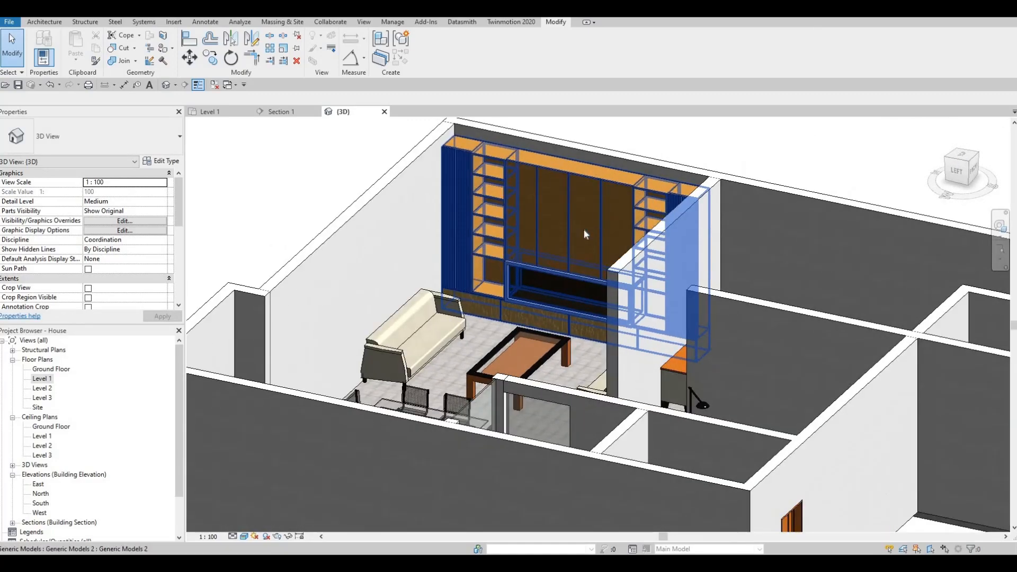
pyautogui.keyDown('shift'); pyautogui.moveTo(525, 335); pyautogui.dragTo(370, 291, button='middle'); pyautogui.keyUp('shift')
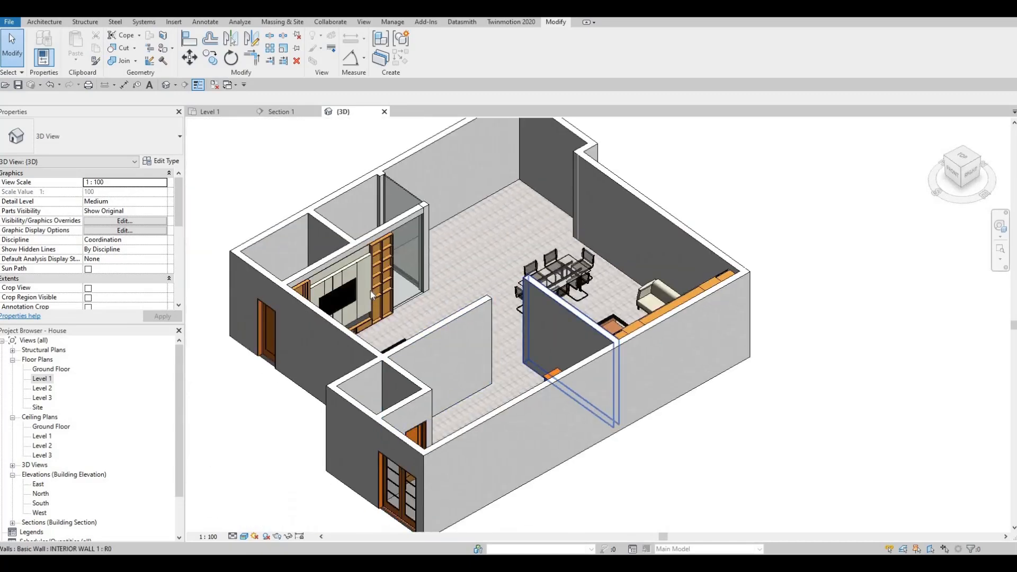
pyautogui.scroll(5, 370, 291)
pyautogui.keyDown('shift'); pyautogui.moveTo(719, 333); pyautogui.dragTo(624, 269, button='middle'); pyautogui.keyUp('shift')
pyautogui.scroll(2, 626, 317)
pyautogui.scroll(-3, 551, 323)
pyautogui.keyDown('shift'); pyautogui.moveTo(533, 323); pyautogui.dragTo(552, 306, button='middle'); pyautogui.keyUp('shift')
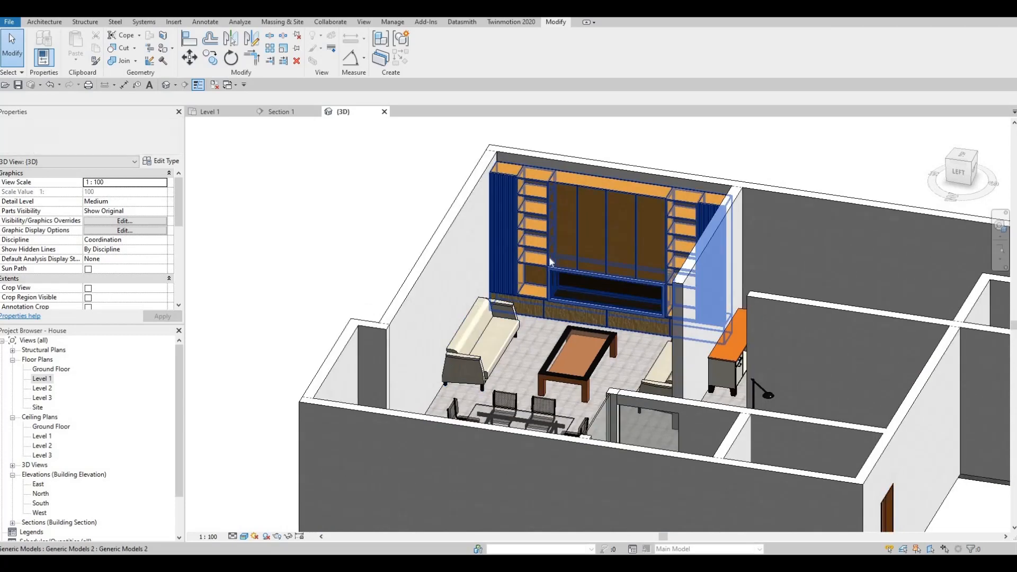
pyautogui.scroll(2, 551, 262)
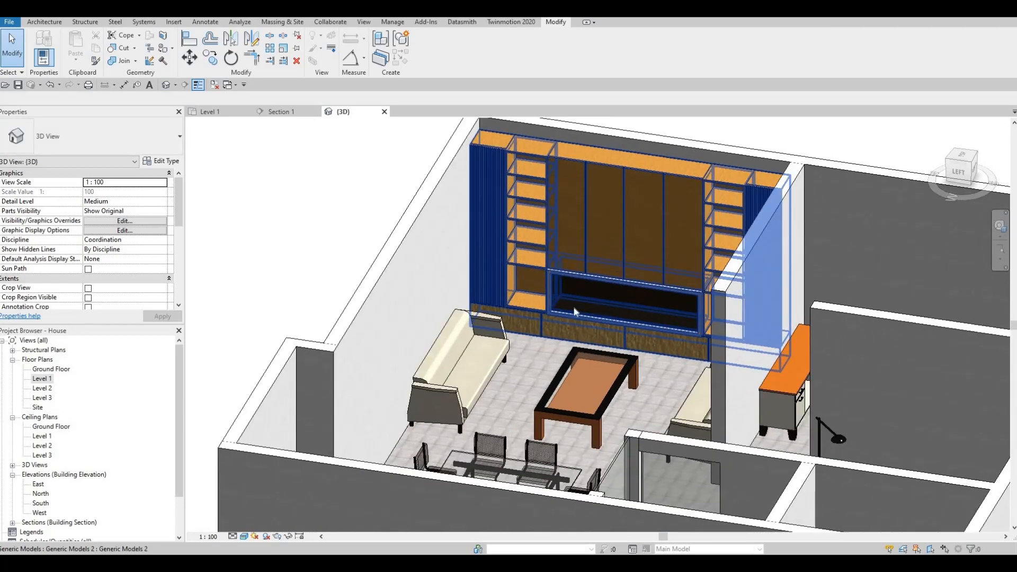
pyautogui.moveTo(559, 363); pyautogui.dragTo(547, 377, button='middle')
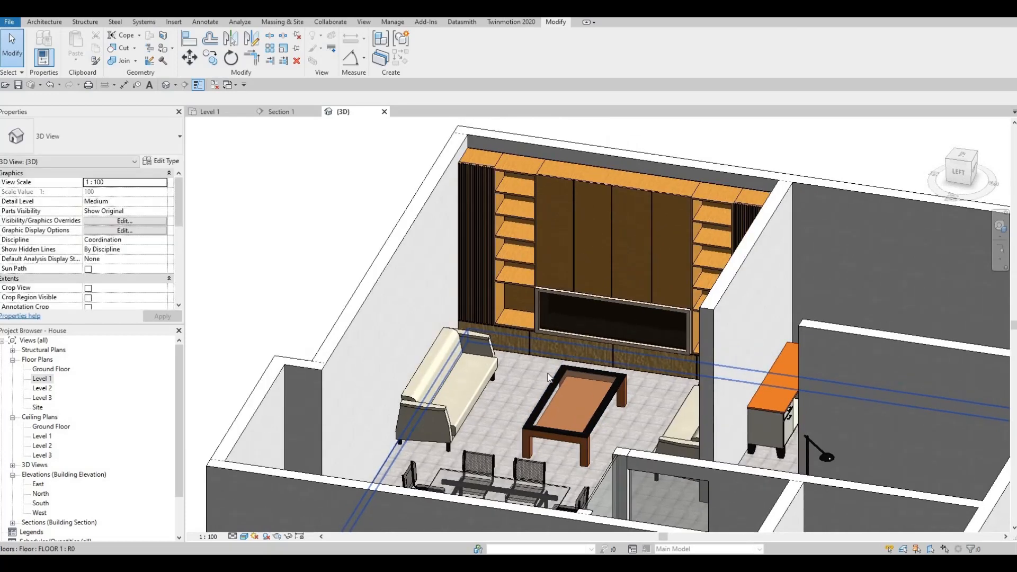